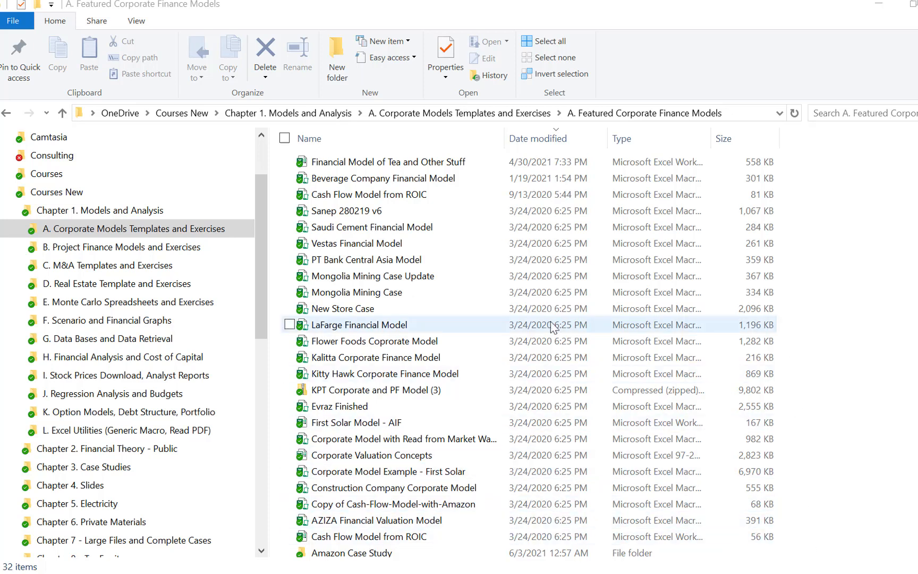
Open the Financial Model of Tea and Other Stuff workbook and go to its Contents sheet
{"action": "left_click", "coordinate": [419, 165]}
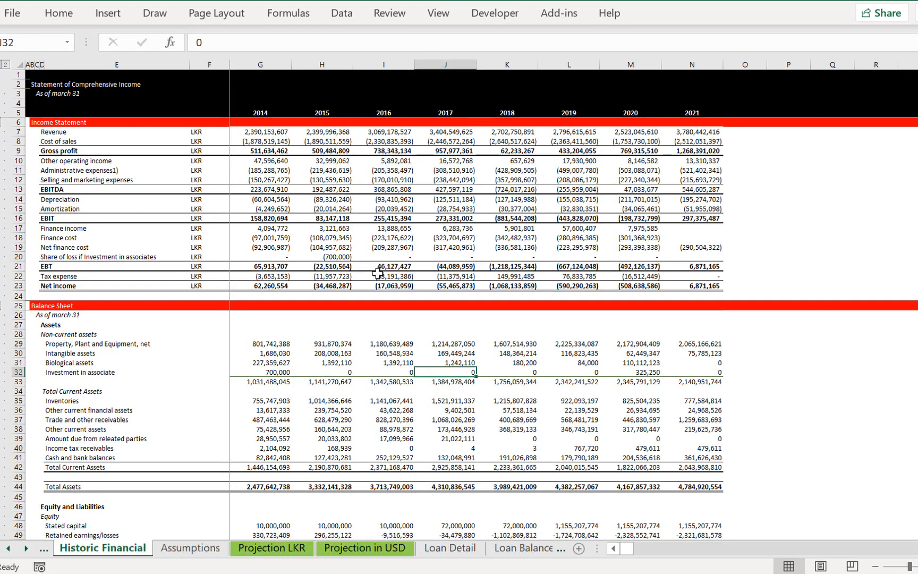
{"action": "left_click", "coordinate": [377, 274]}
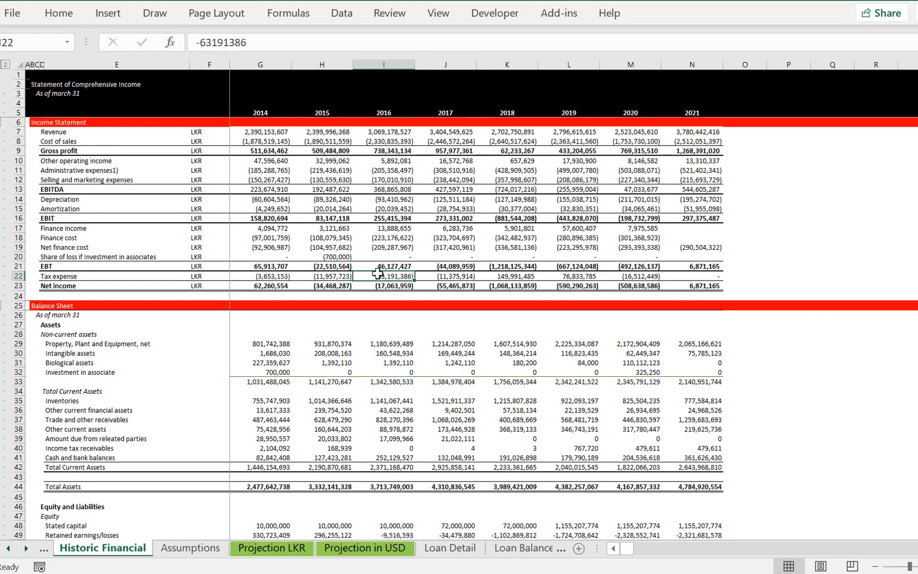
{"action": "key", "text": "ctrl+Page_Up"}
{"action": "key", "text": "ctrl+Page_Up"}
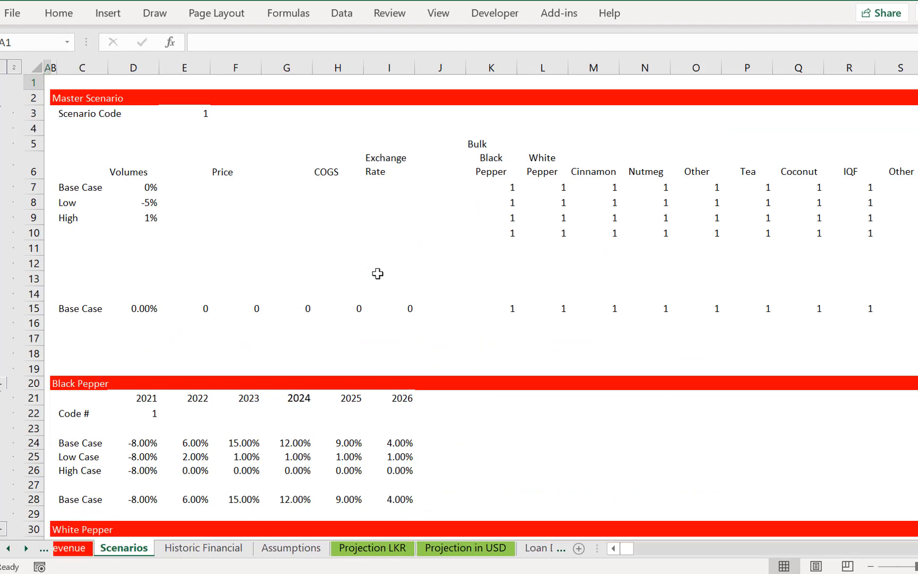
{"action": "key", "text": "ctrl+Page_Up"}
{"action": "key", "text": "ctrl+Page_Up"}
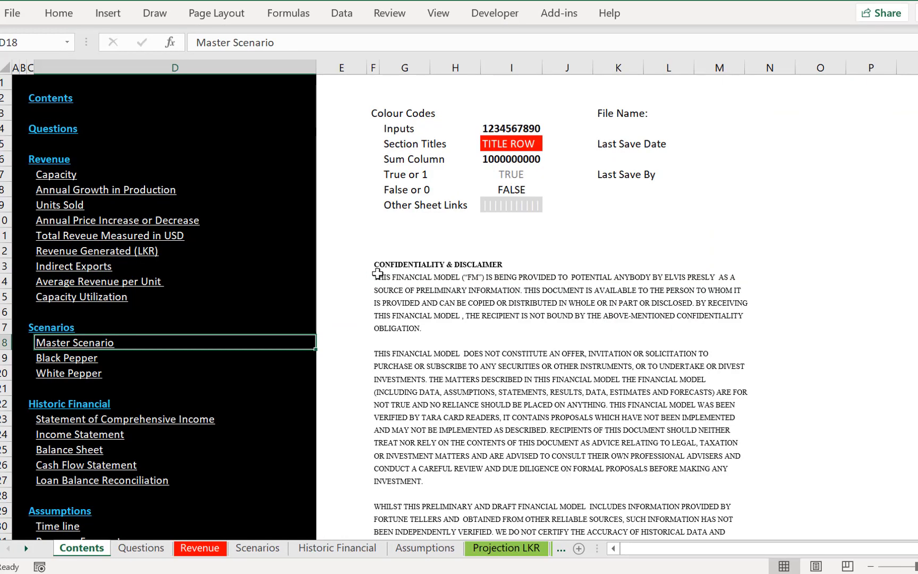
Run the macro that makes format and size consistent across all sheets, using 100% magnification, font size 10 and Calibri
{"action": "key", "text": "ctrl+alt+c"}
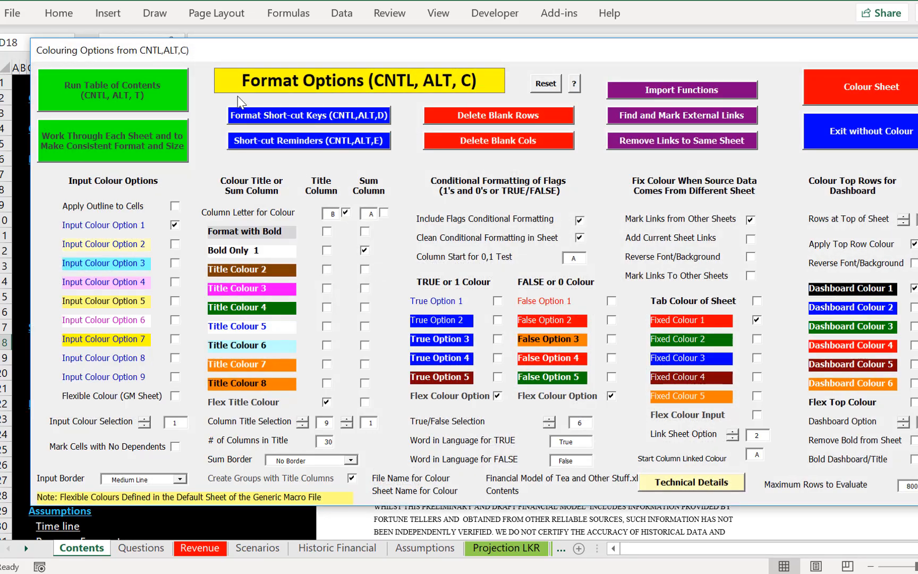
{"action": "left_click", "coordinate": [121, 146]}
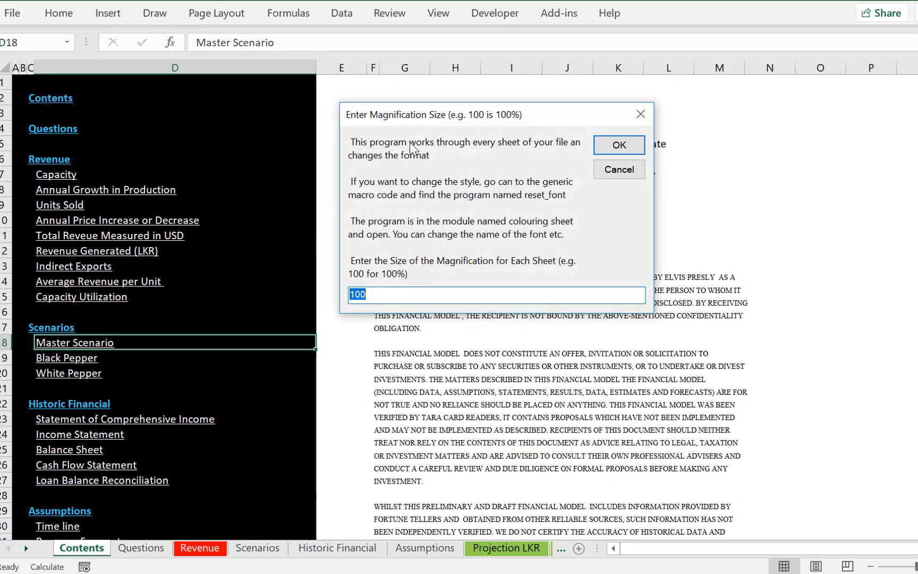
{"action": "left_click", "coordinate": [619, 145]}
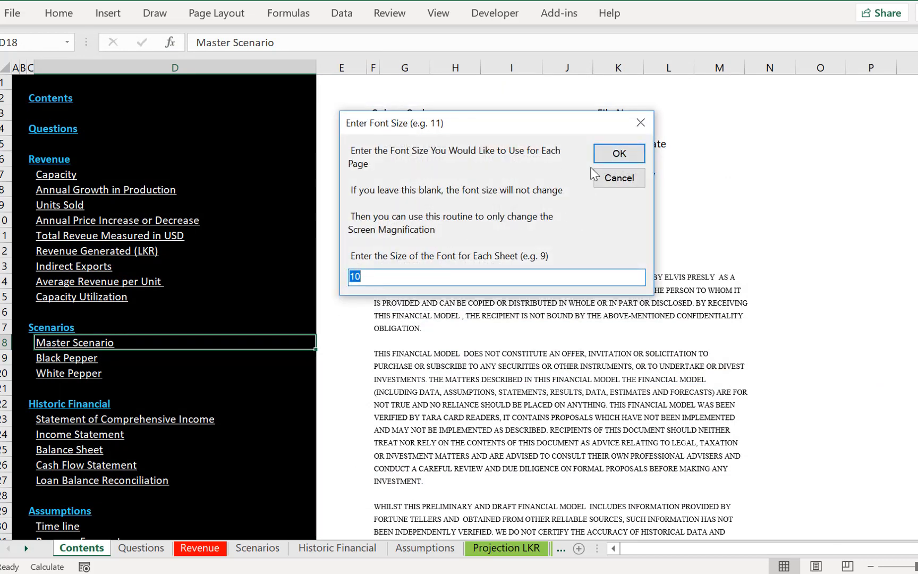
{"action": "left_click", "coordinate": [618, 155]}
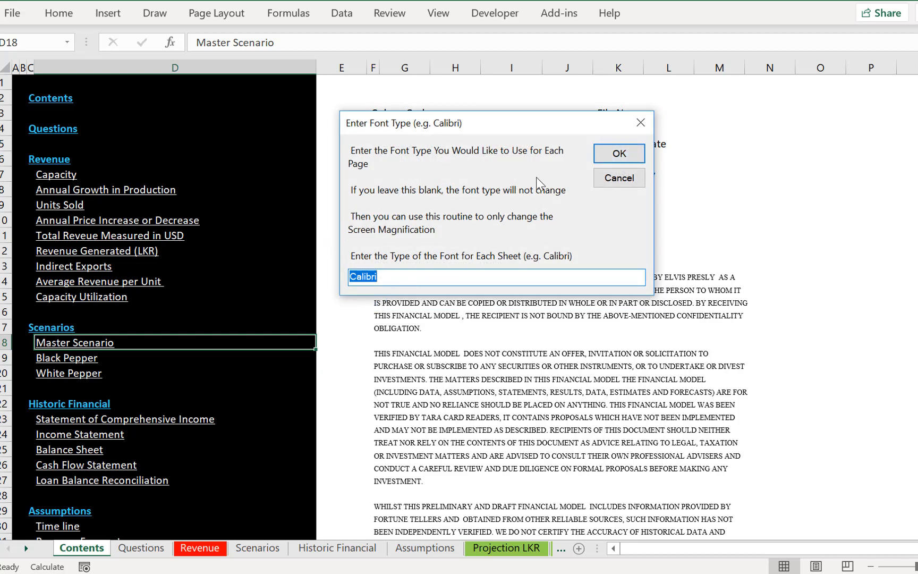
{"action": "left_click", "coordinate": [619, 154]}
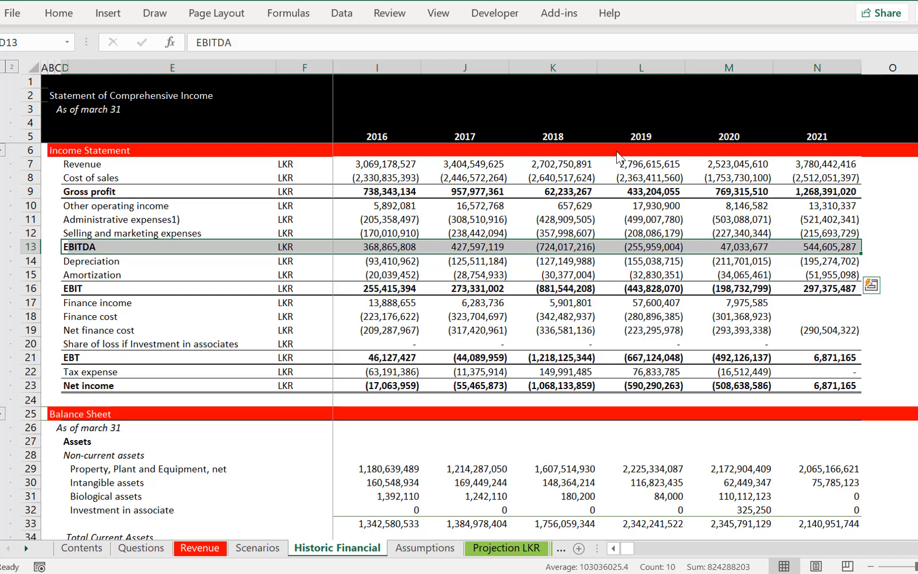
Plot the historic EBITDA row as a chart on its own sheet and delete that chart sheet again
{"action": "key", "text": "F11"}
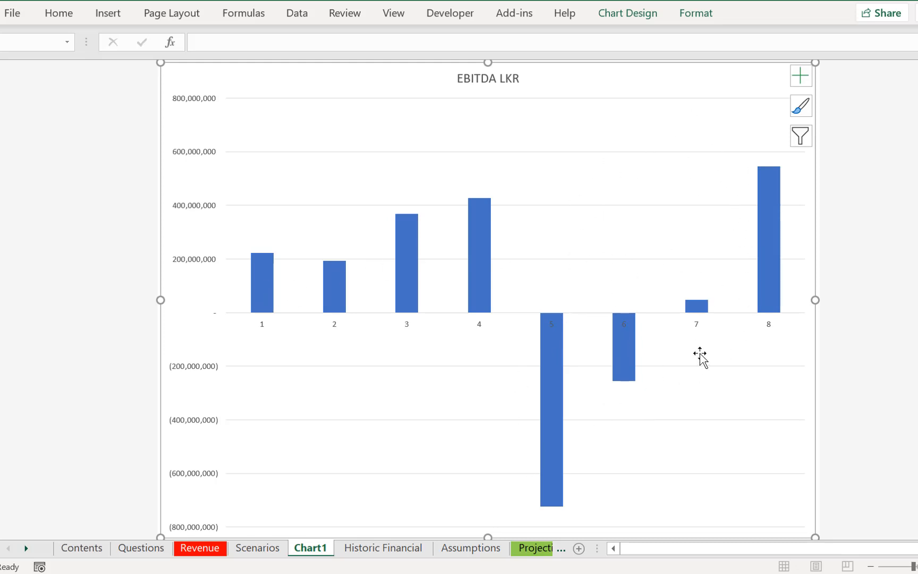
{"action": "key", "text": "alt+e"}
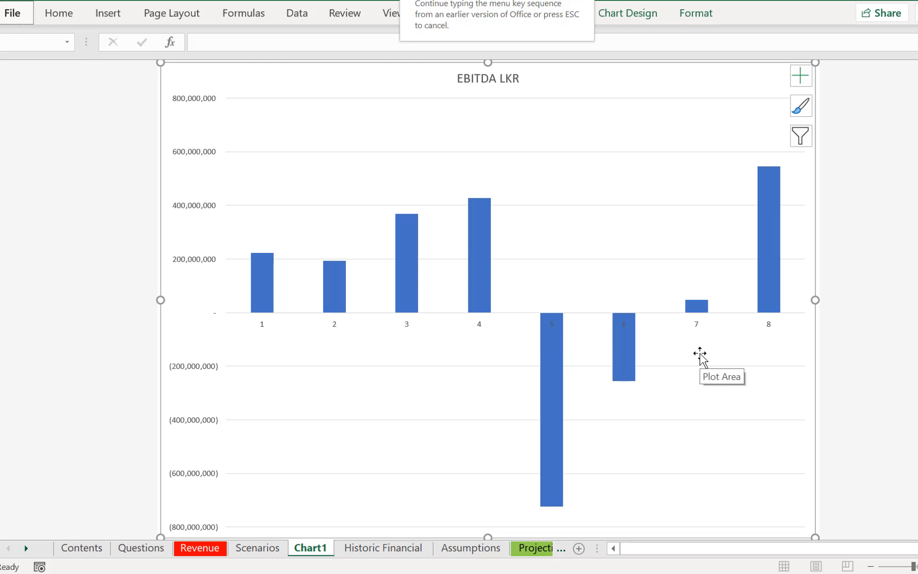
{"action": "key", "text": "Escape"}
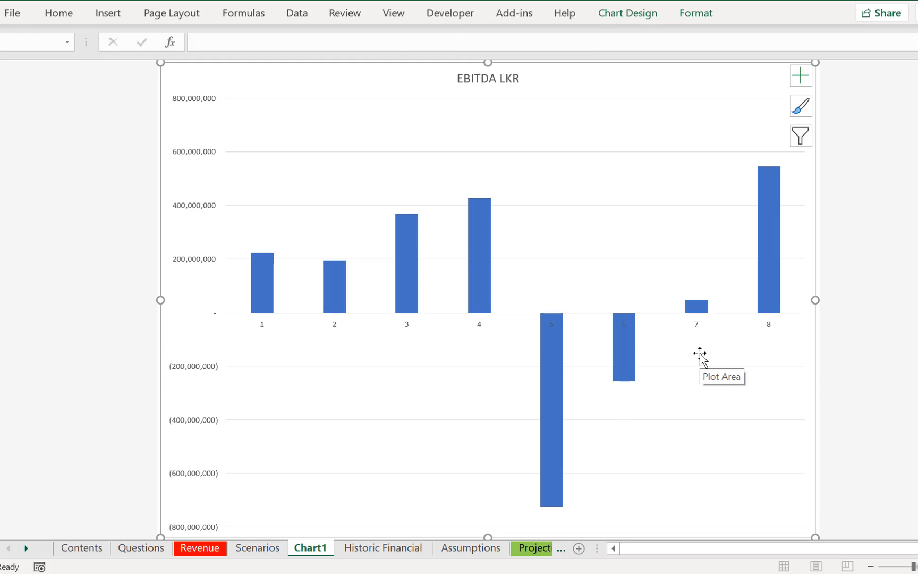
{"action": "key", "text": "Escape"}
{"action": "key", "text": "alt+e"}
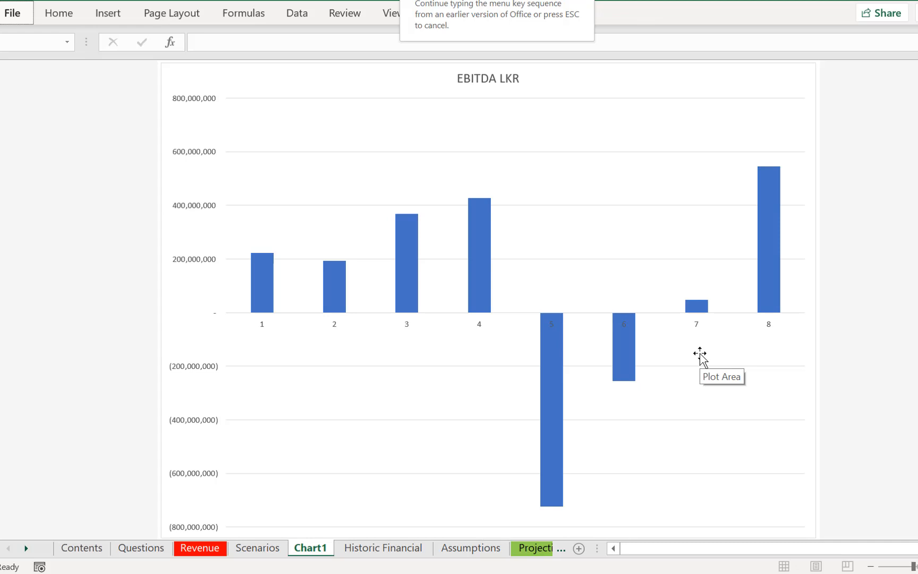
{"action": "key", "text": "Escape"}
{"action": "key", "text": "alt+e"}
{"action": "key", "text": "l"}
{"action": "key", "text": "Return"}
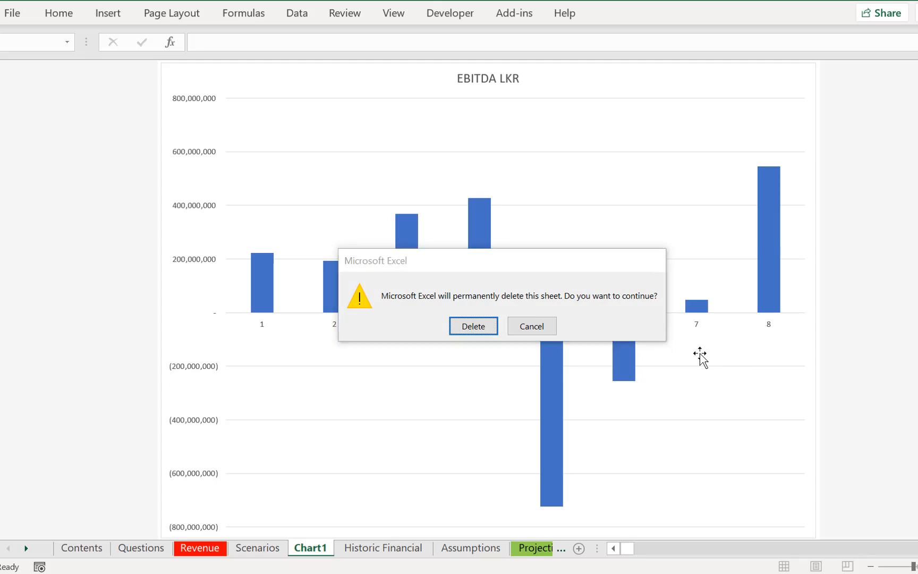
{"action": "key", "text": "Right"}
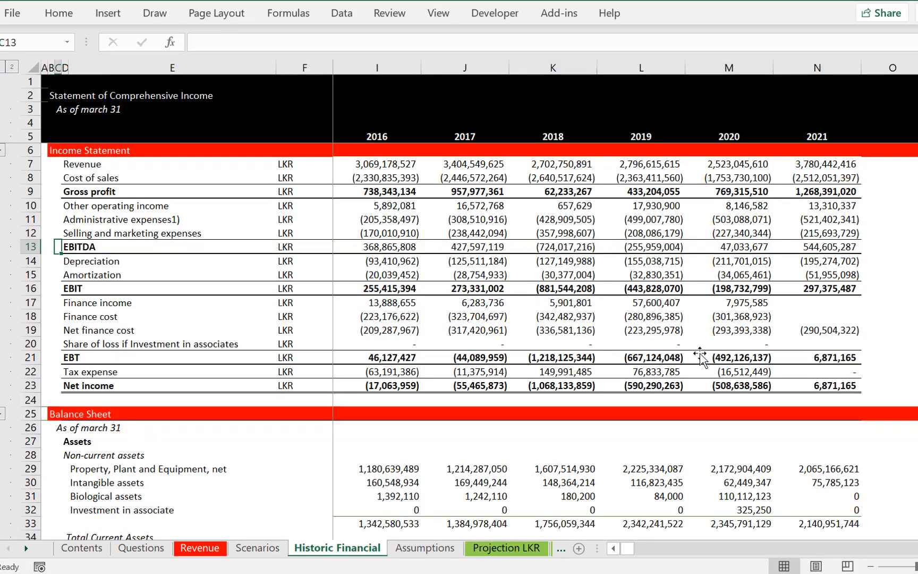
Review the Historic Financial sheet from the income statement through the balance sheet to the cash flow statement
{"action": "key", "text": "Down"}
{"action": "key", "text": "Down"}
{"action": "key", "text": "Down"}
{"action": "key", "text": "Down"}
{"action": "key", "text": "Down"}
{"action": "key", "text": "Down"}
{"action": "key", "text": "Down"}
{"action": "key", "text": "Down"}
{"action": "key", "text": "Down"}
{"action": "key", "text": "Down"}
{"action": "key", "text": "Down"}
{"action": "key", "text": "Down"}
{"action": "key", "text": "Down"}
{"action": "key", "text": "Down"}
{"action": "key", "text": "Down"}
{"action": "key", "text": "Down"}
{"action": "key", "text": "Down"}
{"action": "key", "text": "Down"}
{"action": "key", "text": "Down"}
{"action": "key", "text": "Down"}
{"action": "key", "text": "Down"}
{"action": "key", "text": "Down"}
{"action": "key", "text": "Down"}
{"action": "key", "text": "Down"}
{"action": "key", "text": "Down"}
{"action": "key", "text": "Down"}
{"action": "key", "text": "Down"}
{"action": "key", "text": "Down"}
{"action": "key", "text": "Down"}
{"action": "key", "text": "Down"}
{"action": "key", "text": "Down"}
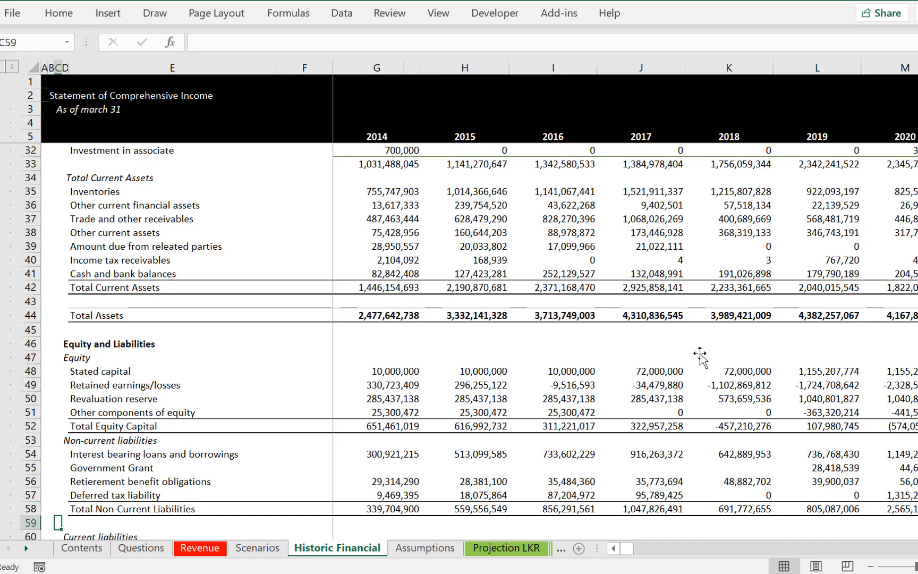
{"action": "key", "text": "Down"}
{"action": "key", "text": "Down"}
{"action": "key", "text": "Down"}
{"action": "key", "text": "Down"}
{"action": "key", "text": "Down"}
{"action": "key", "text": "Down"}
{"action": "key", "text": "Down"}
{"action": "key", "text": "Down"}
{"action": "key", "text": "Down"}
{"action": "key", "text": "Down"}
{"action": "key", "text": "Down"}
{"action": "key", "text": "Down"}
{"action": "key", "text": "Down"}
{"action": "key", "text": "Down"}
{"action": "key", "text": "Down"}
{"action": "key", "text": "Down"}
{"action": "key", "text": "Down"}
{"action": "key", "text": "Down"}
{"action": "key", "text": "Down"}
{"action": "key", "text": "Down"}
{"action": "key", "text": "Down"}
{"action": "key", "text": "Down"}
{"action": "key", "text": "Down"}
{"action": "key", "text": "Down"}
{"action": "key", "text": "Down"}
{"action": "key", "text": "Down"}
{"action": "key", "text": "Down"}
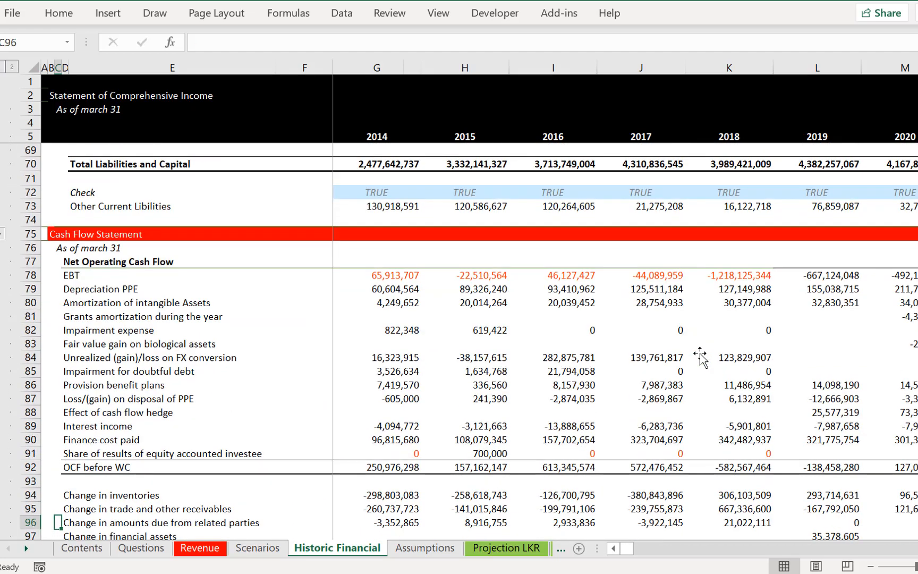
Review the Assumptions sheet's sections from the time line and revenue forecast through costs, capital expenditure and intangibles to taxes
{"action": "key", "text": "ctrl+Page_Down"}
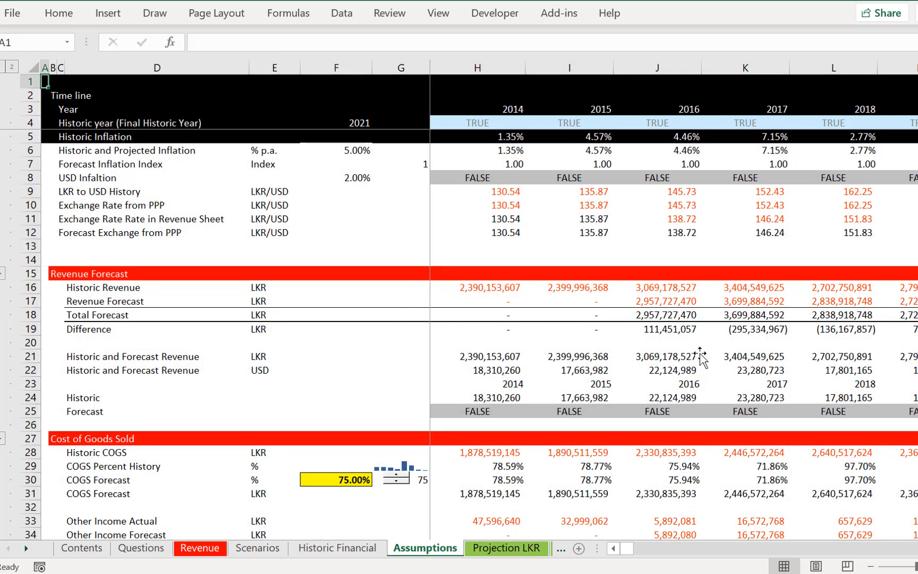
{"action": "key", "text": "Down"}
{"action": "key", "text": "Down"}
{"action": "key", "text": "Down"}
{"action": "key", "text": "Down"}
{"action": "key", "text": "Down"}
{"action": "key", "text": "Down"}
{"action": "key", "text": "Down"}
{"action": "key", "text": "Down"}
{"action": "key", "text": "Down"}
{"action": "key", "text": "Down"}
{"action": "key", "text": "Down"}
{"action": "key", "text": "Down"}
{"action": "key", "text": "Right"}
{"action": "key", "text": "Right"}
{"action": "key", "text": "Right"}
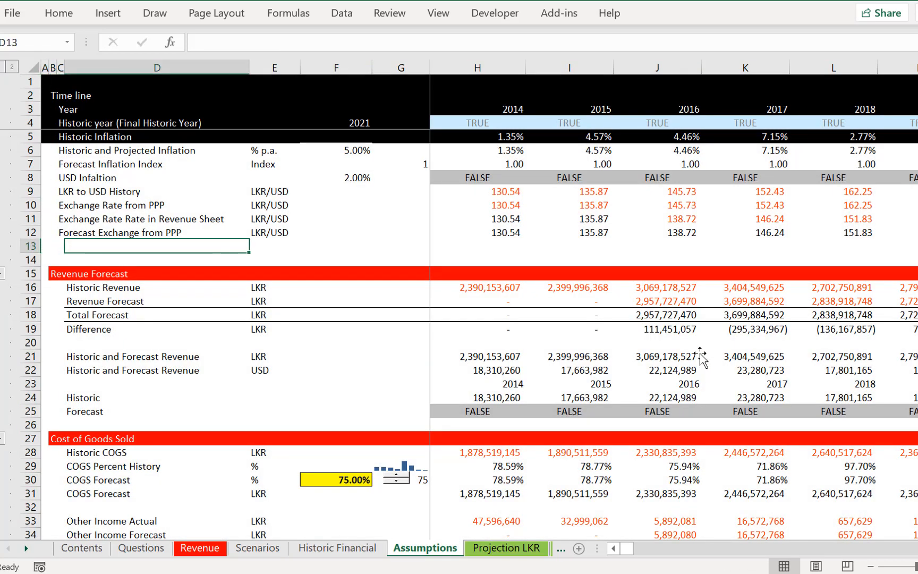
{"action": "key", "text": "Down"}
{"action": "key", "text": "Down"}
{"action": "key", "text": "Down"}
{"action": "key", "text": "Down"}
{"action": "key", "text": "Down"}
{"action": "key", "text": "Down"}
{"action": "key", "text": "Down"}
{"action": "key", "text": "Down"}
{"action": "key", "text": "Down"}
{"action": "key", "text": "Down"}
{"action": "key", "text": "Down"}
{"action": "key", "text": "Down"}
{"action": "key", "text": "Down"}
{"action": "key", "text": "Down"}
{"action": "key", "text": "Down"}
{"action": "key", "text": "Down"}
{"action": "key", "text": "Down"}
{"action": "key", "text": "Down"}
{"action": "key", "text": "Down"}
{"action": "key", "text": "Down"}
{"action": "key", "text": "Down"}
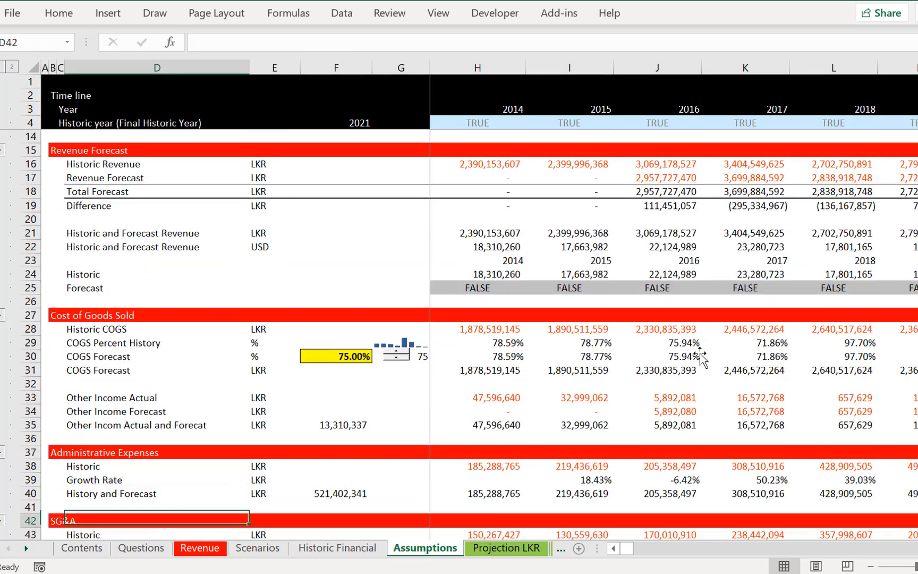
{"action": "key", "text": "Down"}
{"action": "key", "text": "Down"}
{"action": "key", "text": "Down"}
{"action": "key", "text": "Down"}
{"action": "key", "text": "Down"}
{"action": "key", "text": "Down"}
{"action": "key", "text": "Down"}
{"action": "key", "text": "Down"}
{"action": "key", "text": "Down"}
{"action": "key", "text": "Down"}
{"action": "key", "text": "Down"}
{"action": "key", "text": "Down"}
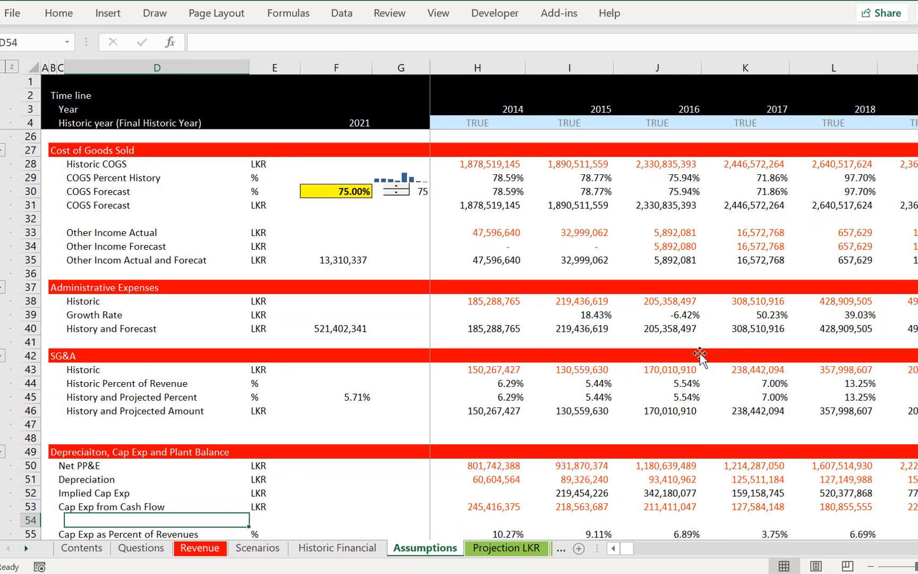
{"action": "key", "text": "Down"}
{"action": "key", "text": "Down"}
{"action": "key", "text": "Down"}
{"action": "key", "text": "Down"}
{"action": "key", "text": "Down"}
{"action": "key", "text": "Down"}
{"action": "key", "text": "Down"}
{"action": "key", "text": "Down"}
{"action": "key", "text": "Down"}
{"action": "key", "text": "Down"}
{"action": "key", "text": "Down"}
{"action": "key", "text": "Down"}
{"action": "key", "text": "Down"}
{"action": "key", "text": "Down"}
{"action": "key", "text": "Down"}
{"action": "key", "text": "Down"}
{"action": "key", "text": "Down"}
{"action": "key", "text": "Down"}
{"action": "key", "text": "Down"}
{"action": "key", "text": "Down"}
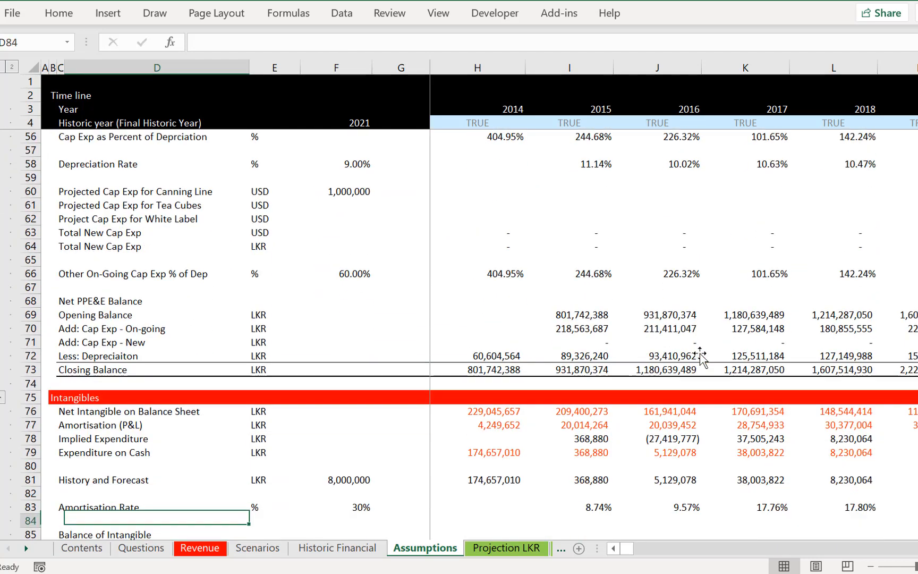
{"action": "key", "text": "Down"}
{"action": "key", "text": "Down"}
{"action": "key", "text": "Down"}
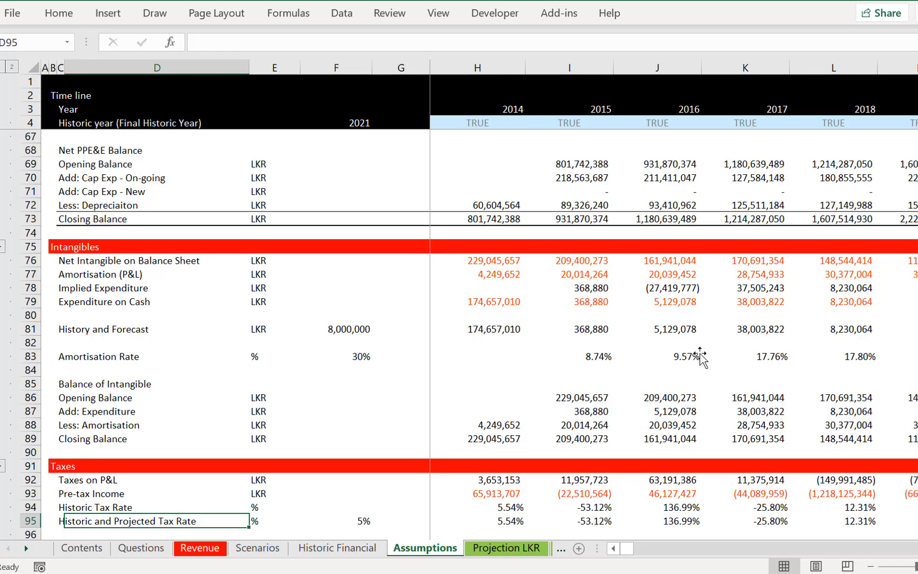
Review the Assumptions sheet's sections on total debt and finance cost, cash and investments, and working capital
{"action": "key", "text": "Down"}
{"action": "key", "text": "Down"}
{"action": "key", "text": "Down"}
{"action": "key", "text": "Down"}
{"action": "key", "text": "Down"}
{"action": "key", "text": "Down"}
{"action": "key", "text": "Down"}
{"action": "key", "text": "Down"}
{"action": "key", "text": "Down"}
{"action": "key", "text": "Down"}
{"action": "key", "text": "Down"}
{"action": "key", "text": "Down"}
{"action": "key", "text": "Down"}
{"action": "key", "text": "Down"}
{"action": "key", "text": "Down"}
{"action": "key", "text": "Down"}
{"action": "key", "text": "Down"}
{"action": "key", "text": "Down"}
{"action": "key", "text": "Down"}
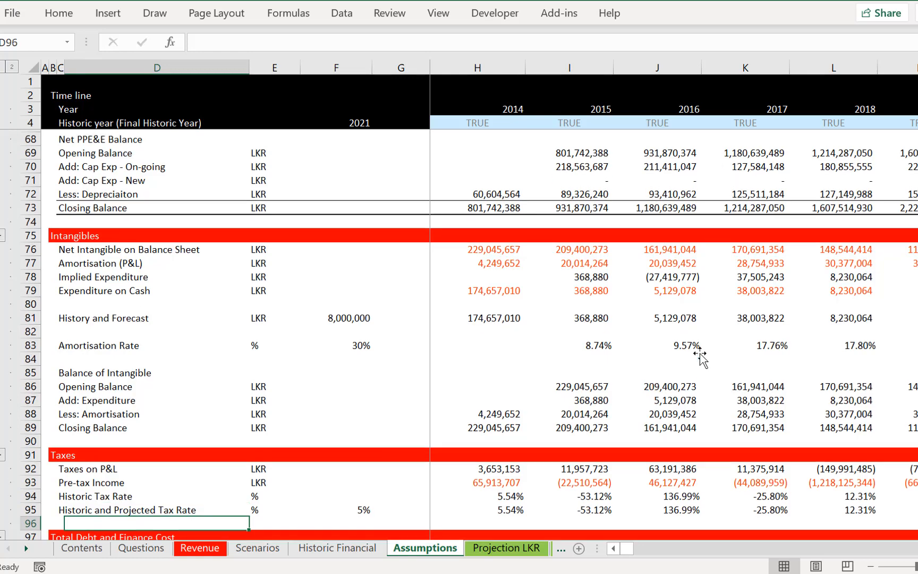
{"action": "key", "text": "Down"}
{"action": "key", "text": "Down"}
{"action": "key", "text": "Down"}
{"action": "key", "text": "Down"}
{"action": "key", "text": "Down"}
{"action": "key", "text": "Down"}
{"action": "key", "text": "Down"}
{"action": "key", "text": "Down"}
{"action": "key", "text": "Down"}
{"action": "key", "text": "Down"}
{"action": "key", "text": "Down"}
{"action": "key", "text": "Down"}
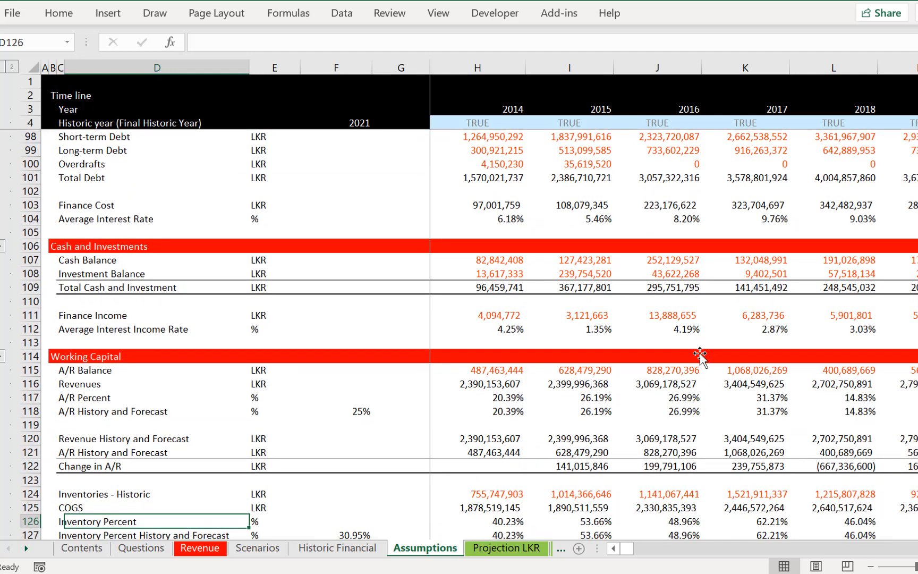
Examine the DFC Debt Facility section at the start of the Projection LKR sheet
{"action": "key", "text": "ctrl+Page_Down"}
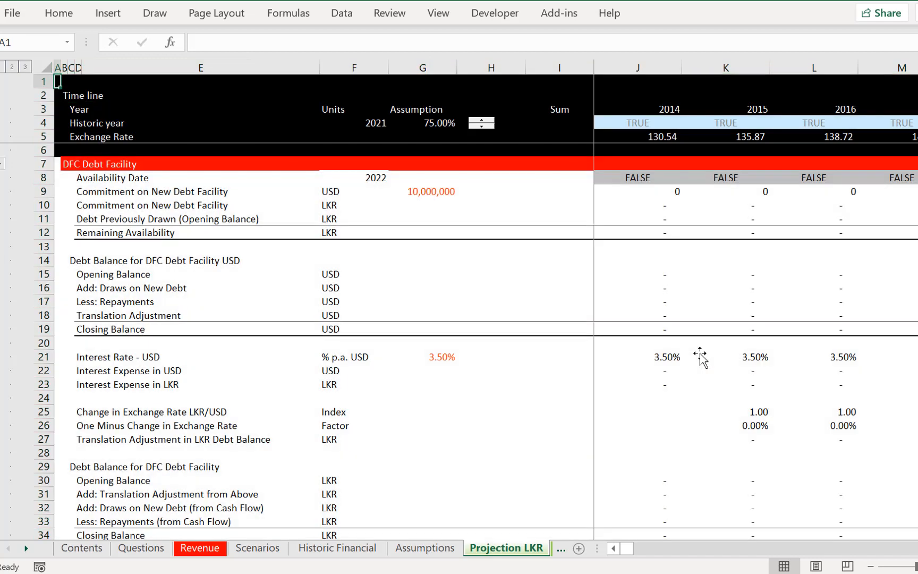
{"action": "key", "text": "Down"}
{"action": "key", "text": "Down"}
{"action": "key", "text": "Down"}
{"action": "key", "text": "Down"}
{"action": "key", "text": "Down"}
{"action": "key", "text": "Down"}
{"action": "key", "text": "Down"}
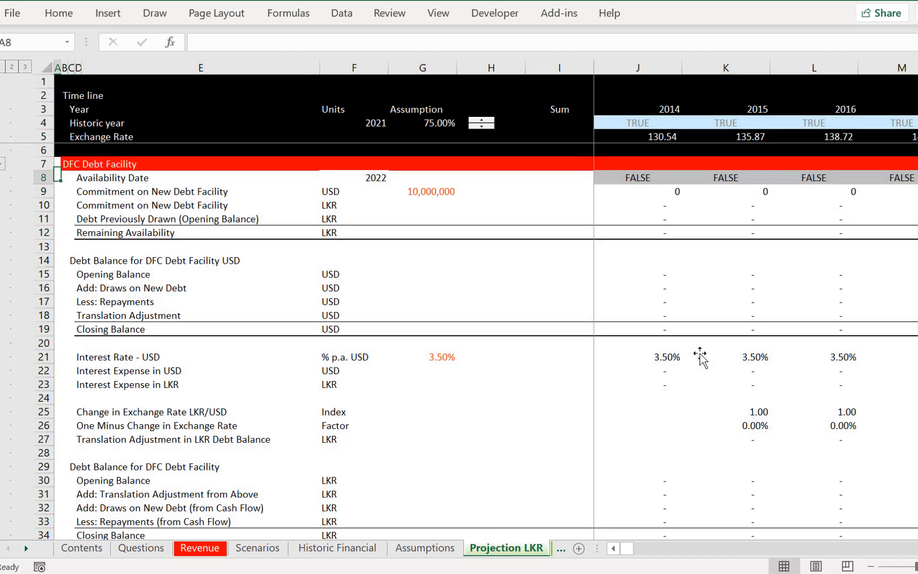
View the Projection in USD sheet alongside the Projection LKR sheet
{"action": "key", "text": "ctrl+Page_Down"}
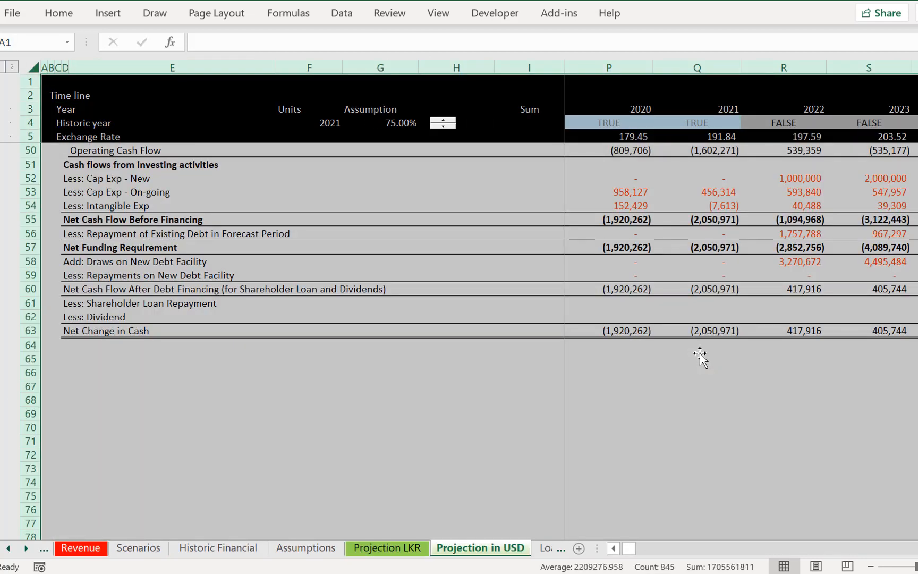
{"action": "key", "text": "ctrl+Page_Down"}
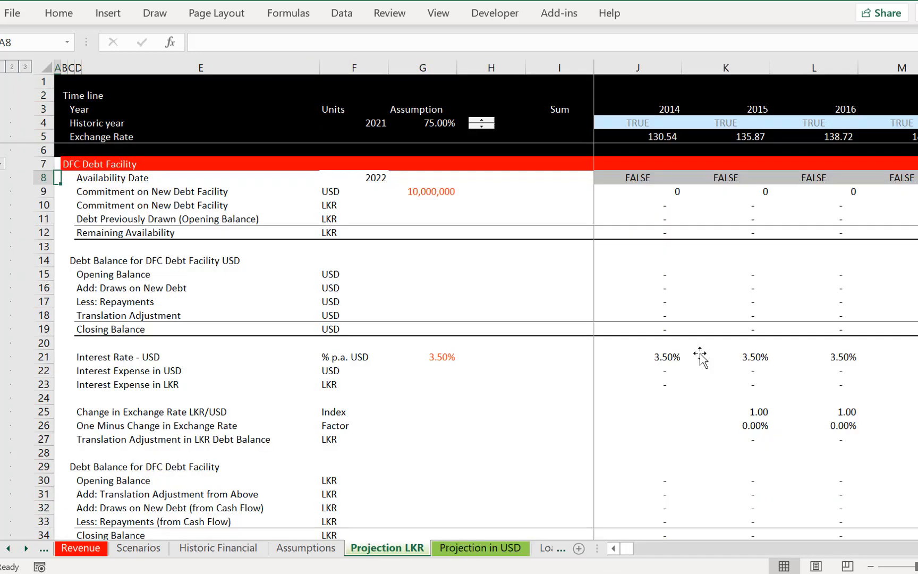
{"action": "key", "text": "ctrl+Page_Up"}
Switch to the Loan Detail sheet and look over its exchange rates and the beginning of the USD Loans section
{"action": "key", "text": "ctrl+Page_Down"}
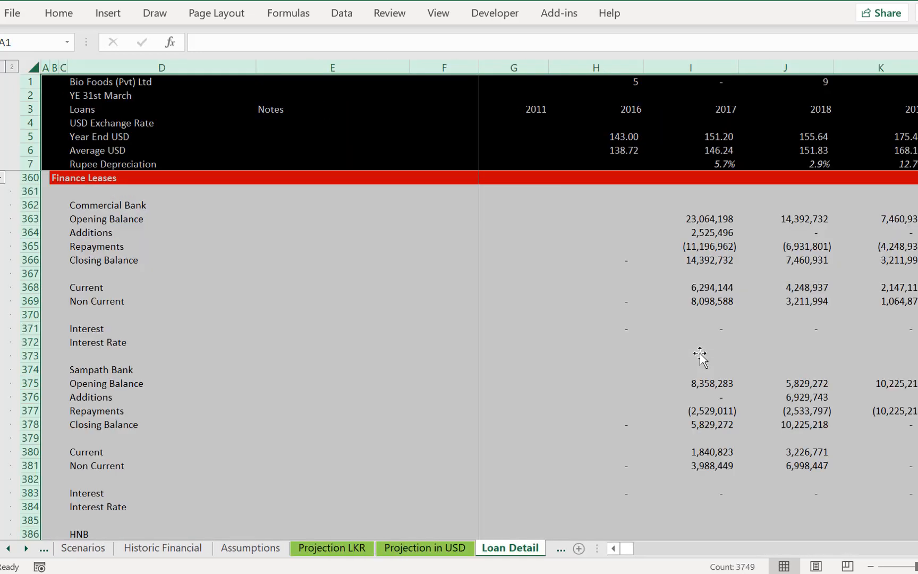
{"action": "key", "text": "Down"}
{"action": "key", "text": "Down"}
{"action": "key", "text": "Down"}
{"action": "key", "text": "Down"}
{"action": "key", "text": "Down"}
{"action": "key", "text": "Down"}
{"action": "key", "text": "Down"}
{"action": "key", "text": "Down"}
{"action": "key", "text": "Right"}
{"action": "key", "text": "Right"}
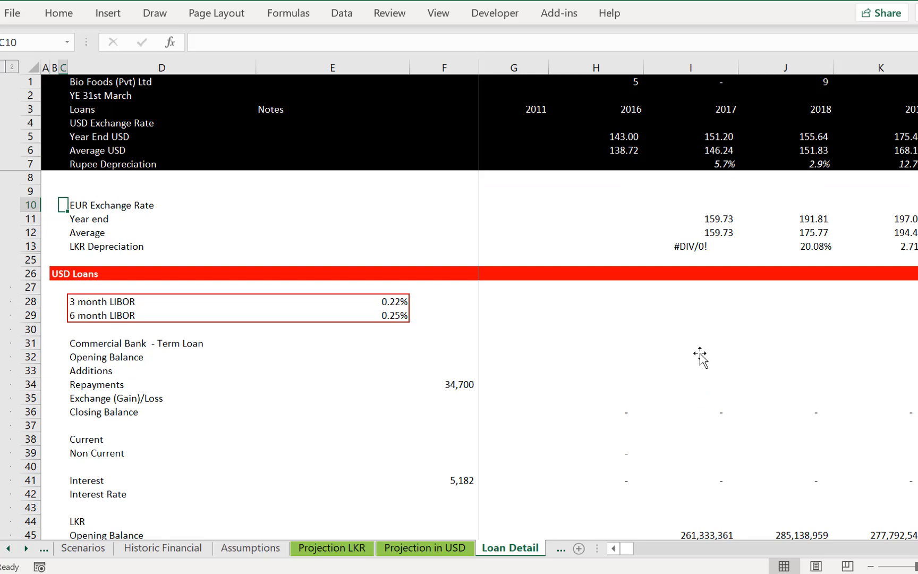
Examine each bank's balances and interest in the Loan Detail sheet's USD Loans section, down to the start of EUR Loans
{"action": "key", "text": "Down"}
{"action": "key", "text": "Down"}
{"action": "key", "text": "Down"}
{"action": "key", "text": "Down"}
{"action": "key", "text": "Down"}
{"action": "key", "text": "Down"}
{"action": "key", "text": "Down"}
{"action": "key", "text": "Down"}
{"action": "key", "text": "Down"}
{"action": "key", "text": "Down"}
{"action": "key", "text": "Down"}
{"action": "key", "text": "Down"}
{"action": "key", "text": "Down"}
{"action": "key", "text": "Down"}
{"action": "key", "text": "Down"}
{"action": "key", "text": "Down"}
{"action": "key", "text": "Down"}
{"action": "key", "text": "Down"}
{"action": "key", "text": "Down"}
{"action": "key", "text": "Down"}
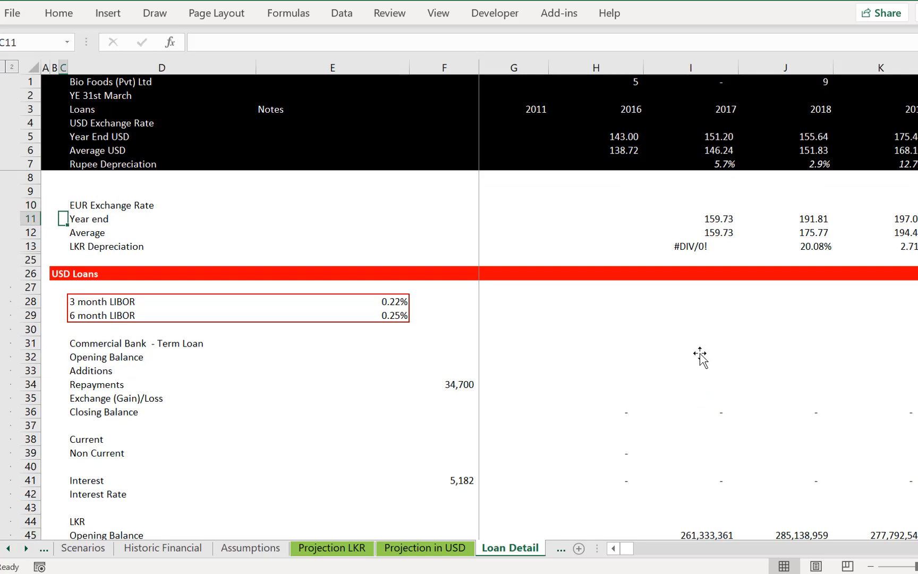
{"action": "key", "text": "Down"}
{"action": "key", "text": "Down"}
{"action": "key", "text": "Down"}
{"action": "key", "text": "Down"}
{"action": "key", "text": "Down"}
{"action": "key", "text": "Down"}
{"action": "key", "text": "Down"}
{"action": "key", "text": "Down"}
{"action": "key", "text": "Down"}
{"action": "key", "text": "Down"}
{"action": "key", "text": "Down"}
{"action": "key", "text": "Down"}
{"action": "key", "text": "Down"}
{"action": "key", "text": "Down"}
{"action": "key", "text": "Down"}
{"action": "key", "text": "Down"}
{"action": "key", "text": "Down"}
{"action": "key", "text": "Down"}
{"action": "key", "text": "Down"}
{"action": "key", "text": "Down"}
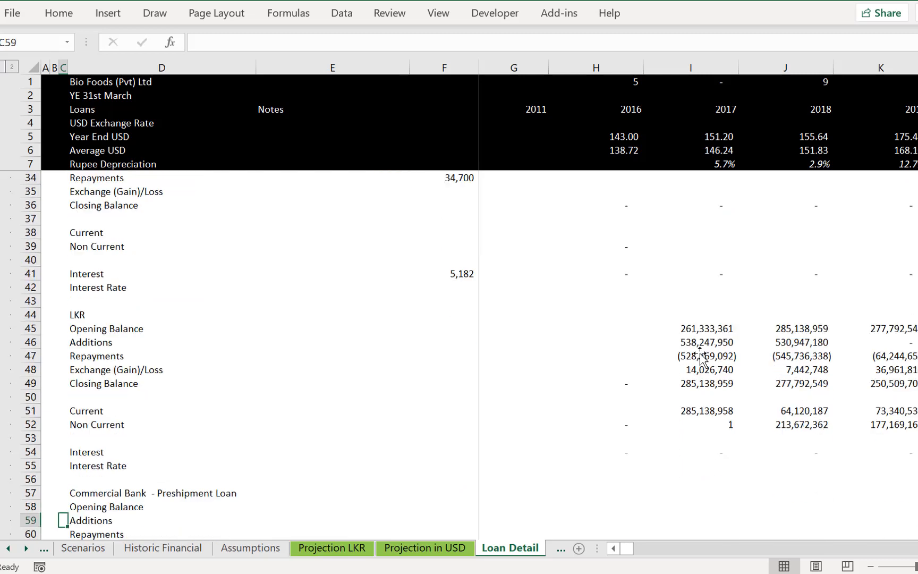
{"action": "key", "text": "Down"}
{"action": "key", "text": "Down"}
{"action": "key", "text": "Down"}
{"action": "key", "text": "Down"}
{"action": "key", "text": "Down"}
{"action": "key", "text": "Down"}
{"action": "key", "text": "Down"}
{"action": "key", "text": "Down"}
{"action": "key", "text": "Down"}
{"action": "key", "text": "Down"}
{"action": "key", "text": "Down"}
{"action": "key", "text": "Down"}
{"action": "key", "text": "Down"}
{"action": "key", "text": "Down"}
{"action": "key", "text": "Down"}
{"action": "key", "text": "Down"}
{"action": "key", "text": "Down"}
{"action": "key", "text": "Down"}
{"action": "key", "text": "Down"}
{"action": "key", "text": "Down"}
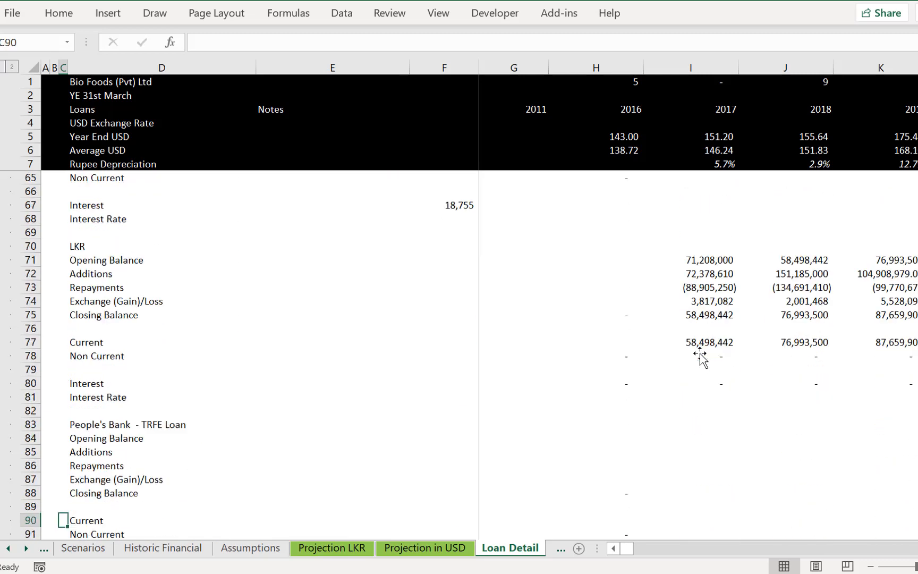
{"action": "key", "text": "Down"}
{"action": "key", "text": "Down"}
{"action": "key", "text": "Down"}
{"action": "key", "text": "Down"}
{"action": "key", "text": "Down"}
{"action": "key", "text": "Down"}
{"action": "key", "text": "Down"}
{"action": "key", "text": "Down"}
{"action": "key", "text": "Down"}
{"action": "key", "text": "Down"}
{"action": "key", "text": "Down"}
{"action": "key", "text": "Down"}
{"action": "key", "text": "Down"}
{"action": "key", "text": "Down"}
{"action": "key", "text": "Down"}
{"action": "key", "text": "Down"}
{"action": "key", "text": "Down"}
{"action": "key", "text": "Down"}
{"action": "key", "text": "Down"}
{"action": "key", "text": "Down"}
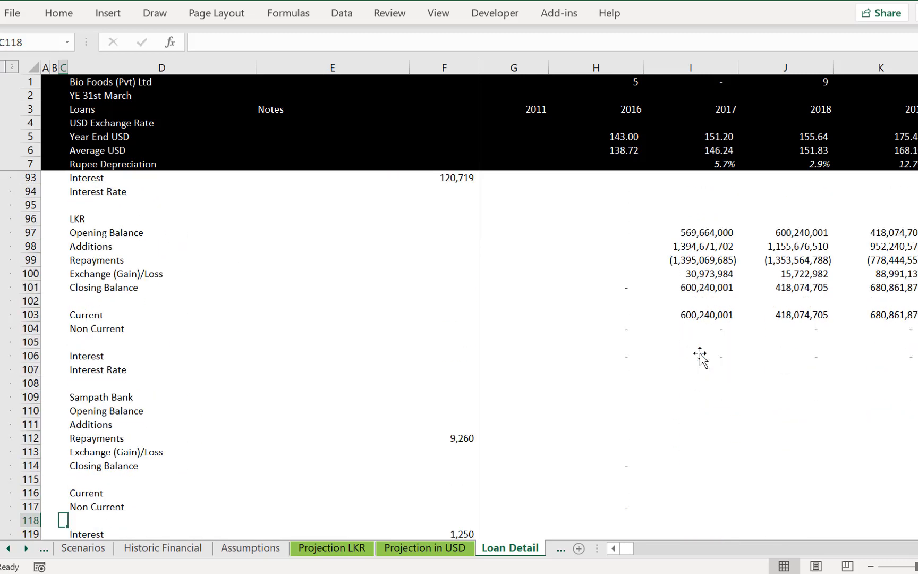
{"action": "key", "text": "Down"}
{"action": "key", "text": "Down"}
{"action": "key", "text": "Down"}
{"action": "key", "text": "Down"}
{"action": "key", "text": "Down"}
{"action": "key", "text": "Down"}
{"action": "key", "text": "Down"}
{"action": "key", "text": "Down"}
{"action": "key", "text": "Down"}
{"action": "key", "text": "Down"}
{"action": "key", "text": "Down"}
{"action": "key", "text": "Down"}
{"action": "key", "text": "Down"}
{"action": "key", "text": "Down"}
{"action": "key", "text": "Down"}
{"action": "key", "text": "Down"}
{"action": "key", "text": "Down"}
{"action": "key", "text": "Down"}
{"action": "key", "text": "Down"}
{"action": "key", "text": "Down"}
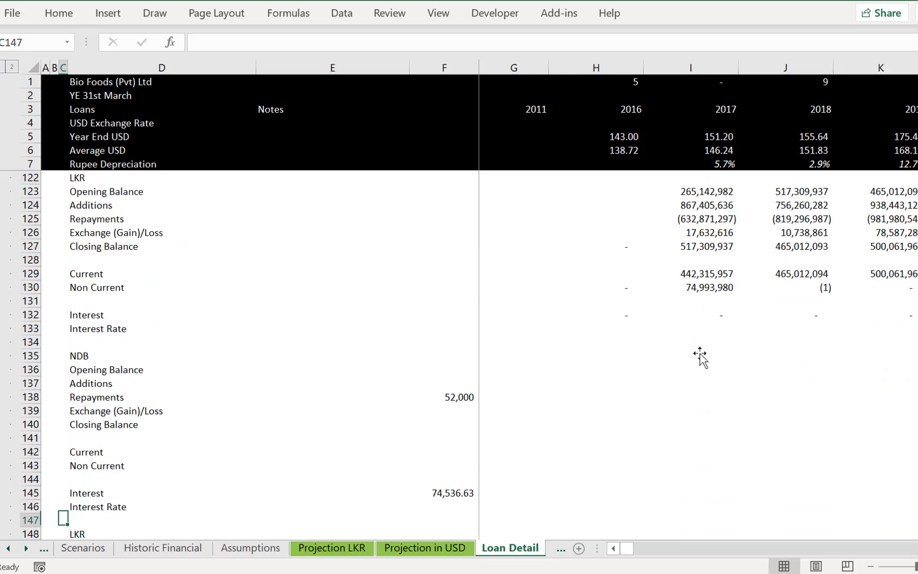
{"action": "key", "text": "Down"}
{"action": "key", "text": "Down"}
{"action": "key", "text": "Down"}
{"action": "key", "text": "Down"}
{"action": "key", "text": "Down"}
{"action": "key", "text": "Down"}
{"action": "key", "text": "Down"}
{"action": "key", "text": "Down"}
{"action": "key", "text": "Down"}
{"action": "key", "text": "Down"}
{"action": "key", "text": "Down"}
{"action": "key", "text": "Down"}
{"action": "key", "text": "Down"}
{"action": "key", "text": "Down"}
{"action": "key", "text": "Down"}
{"action": "key", "text": "Down"}
{"action": "key", "text": "Down"}
{"action": "key", "text": "Down"}
{"action": "key", "text": "Down"}
{"action": "key", "text": "Down"}
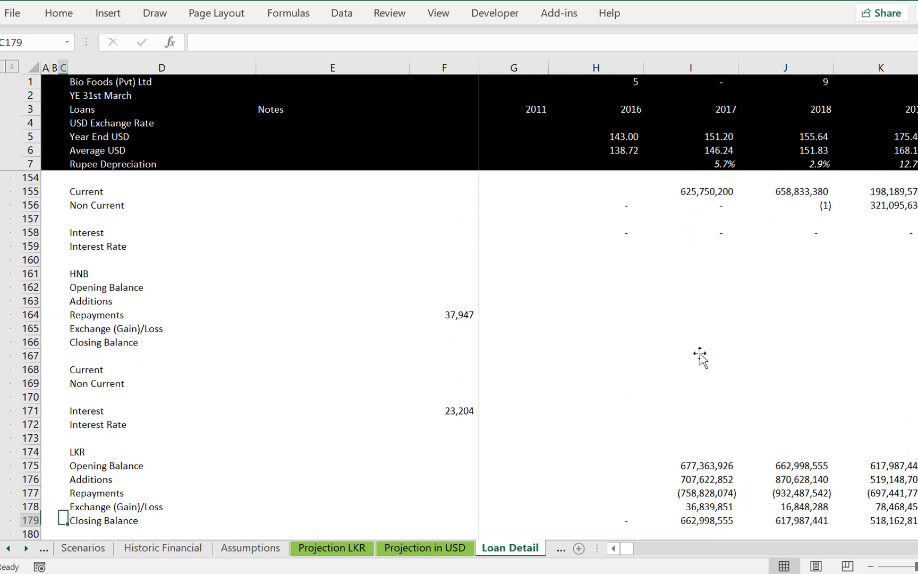
{"action": "key", "text": "Down"}
{"action": "key", "text": "Down"}
{"action": "key", "text": "Down"}
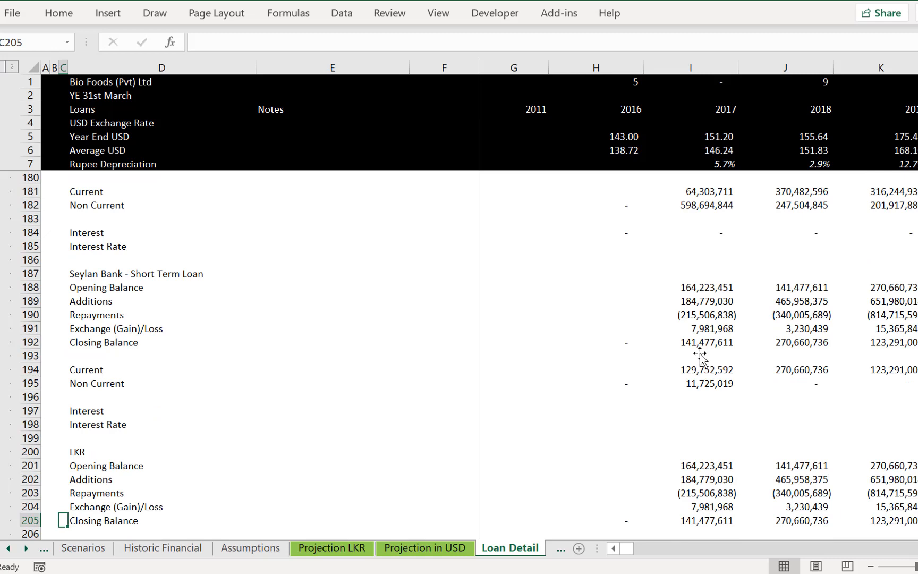
{"action": "key", "text": "Down"}
{"action": "key", "text": "Down"}
{"action": "key", "text": "Down"}
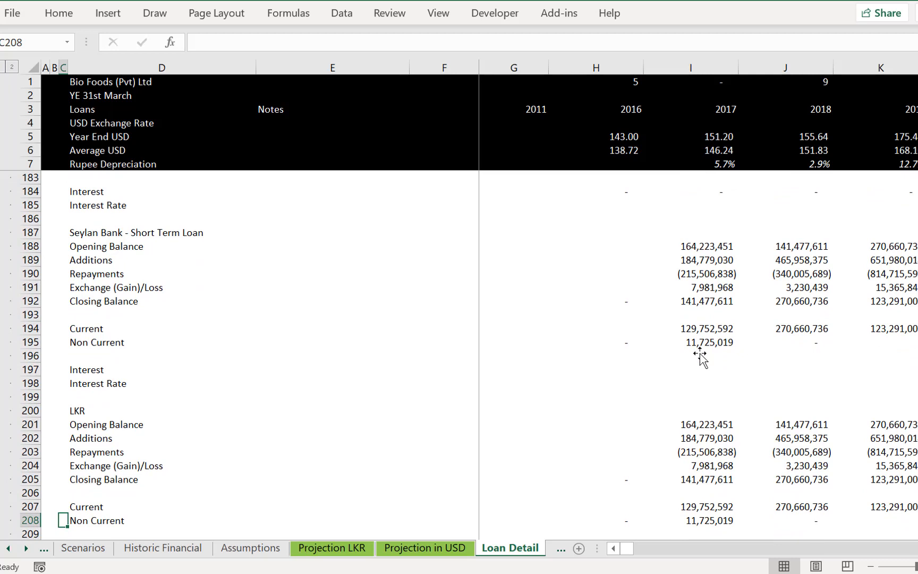
{"action": "key", "text": "Down"}
{"action": "key", "text": "Down"}
{"action": "key", "text": "Down"}
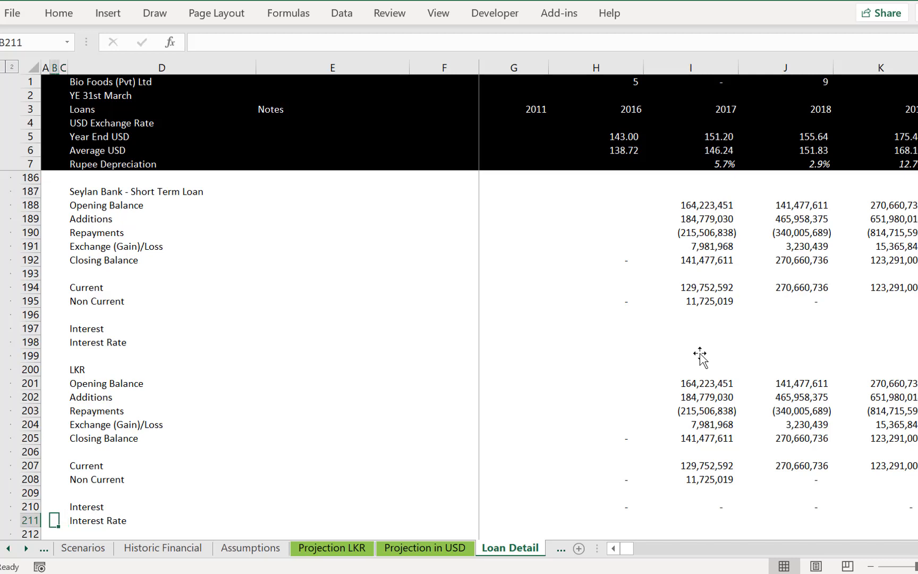
{"action": "key", "text": "Down"}
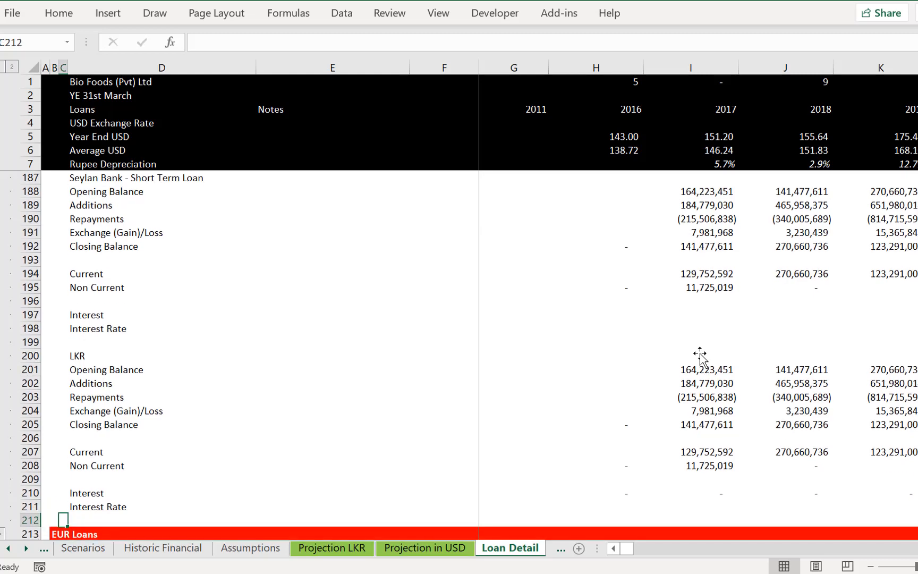
Switch to the Loan Balance chart sheet, view the available scenarios and choose Base Case
{"action": "key", "text": "ctrl+Page_Down"}
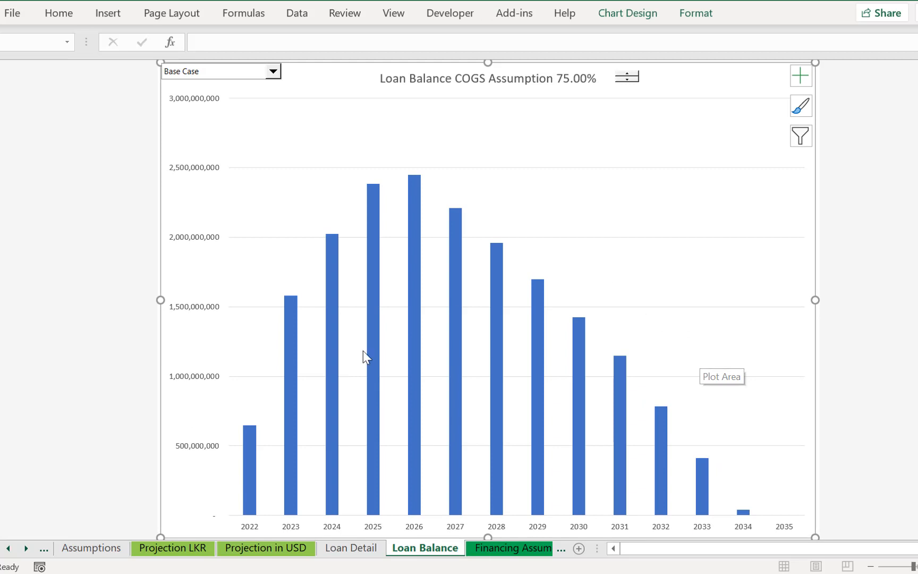
{"action": "left_click", "coordinate": [123, 231]}
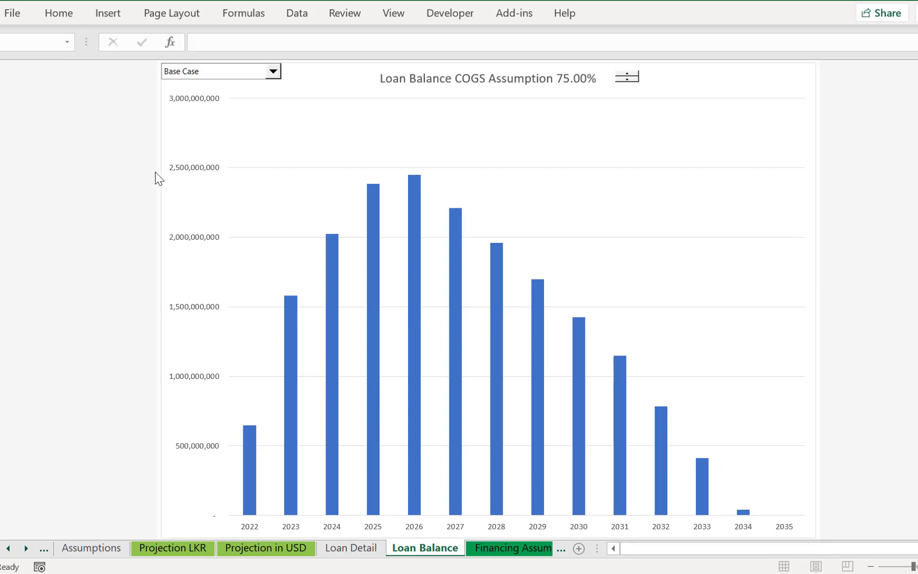
{"action": "left_click", "coordinate": [228, 75]}
{"action": "key", "text": "Down"}
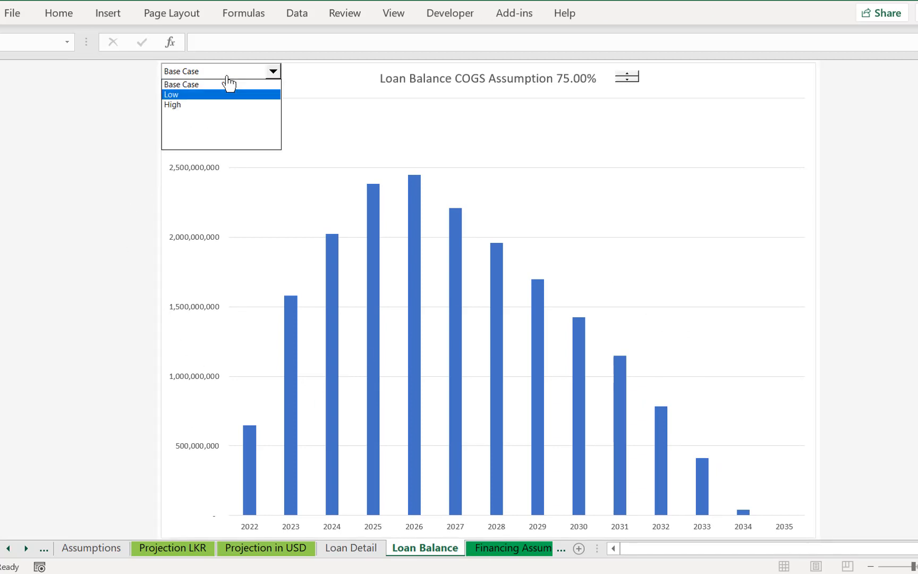
{"action": "left_click", "coordinate": [228, 84]}
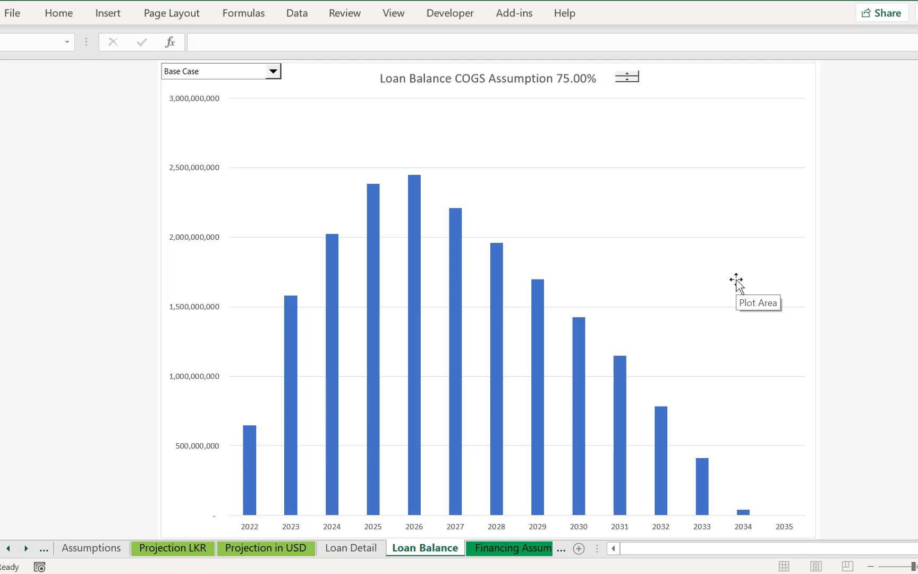
Raise the Loan Balance chart's COGS assumption to 79.00% in 1% increments
{"action": "left_click", "coordinate": [628, 75]}
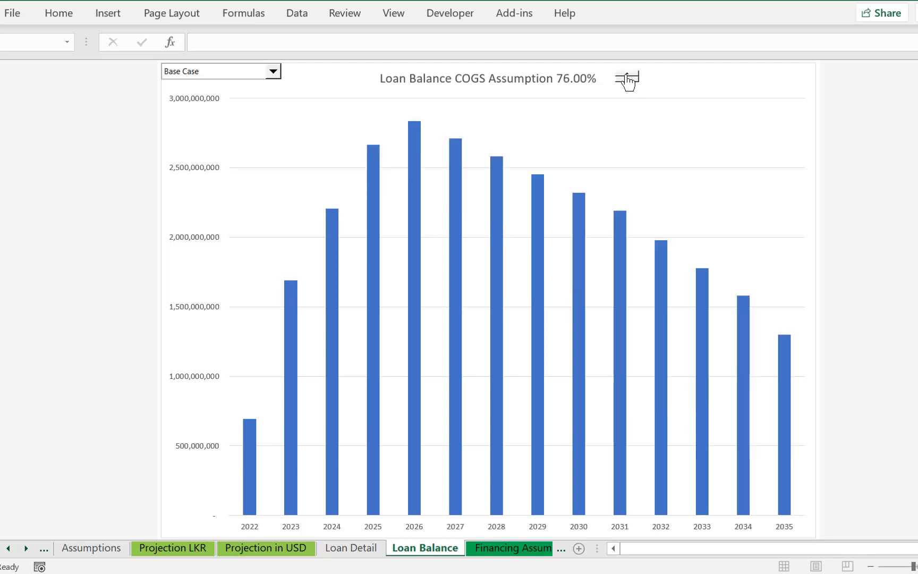
{"action": "left_click", "coordinate": [628, 76]}
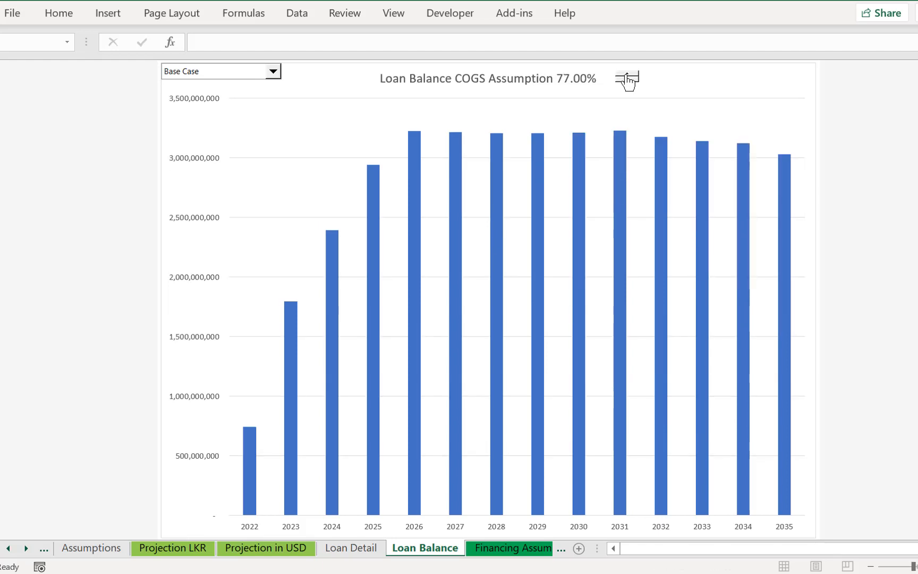
{"action": "left_click", "coordinate": [627, 76]}
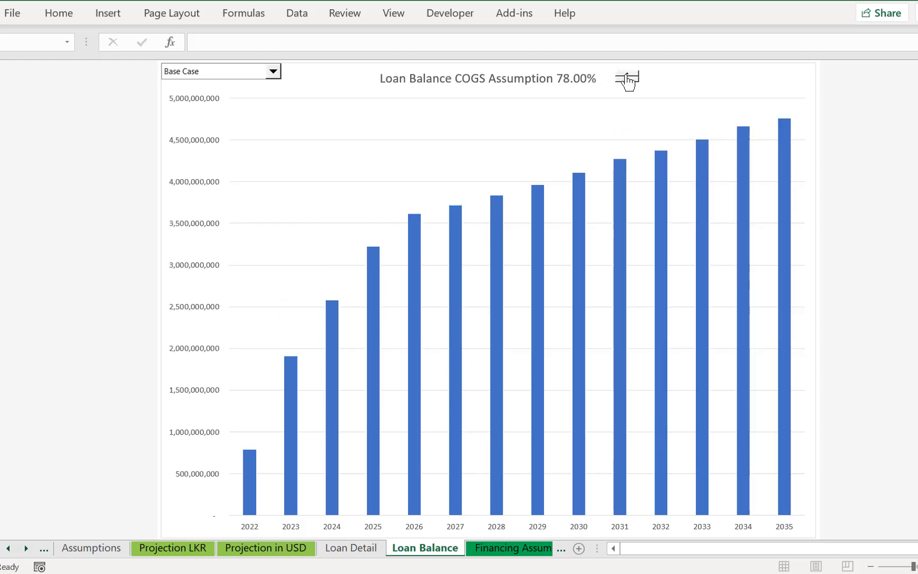
{"action": "left_click", "coordinate": [628, 76]}
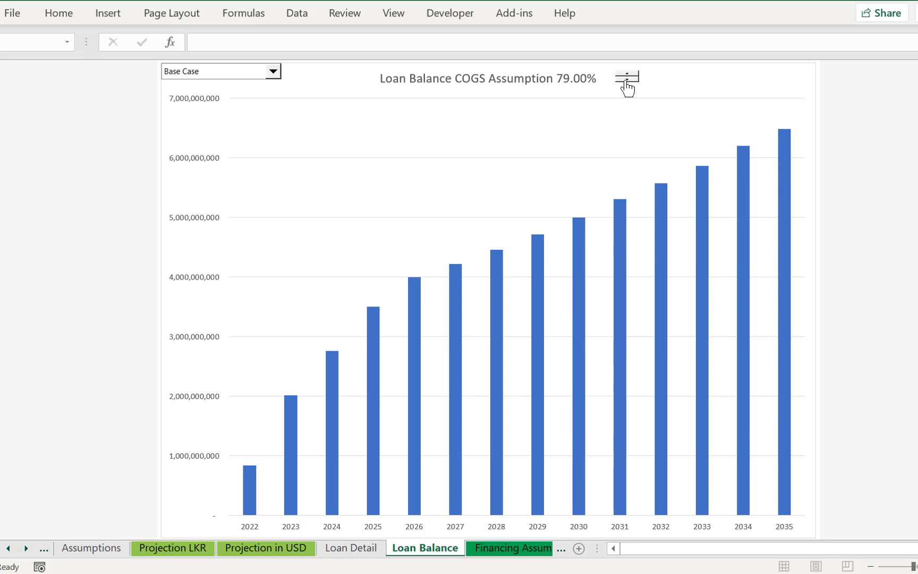
Lower the Loan Balance chart's COGS assumption to 75.00% in 1% increments
{"action": "left_click", "coordinate": [626, 80]}
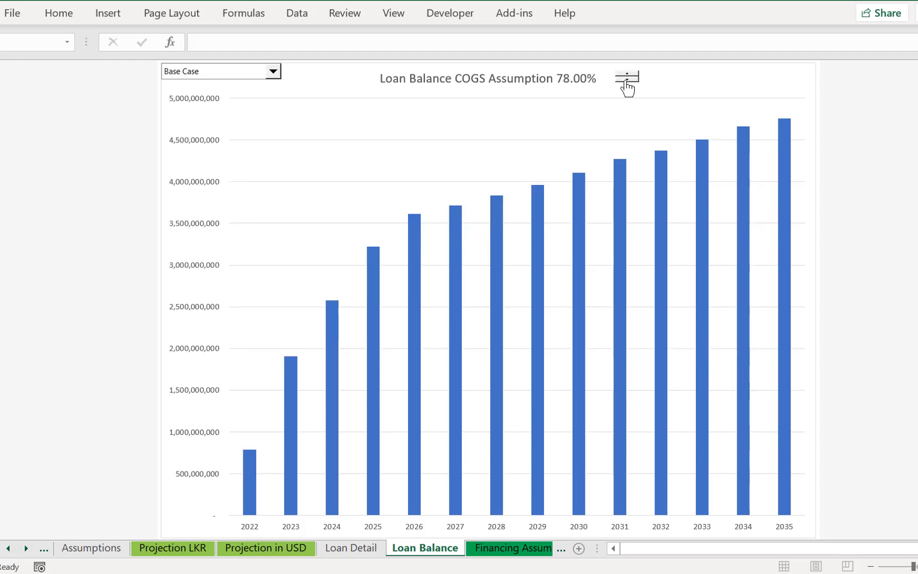
{"action": "left_click", "coordinate": [626, 81]}
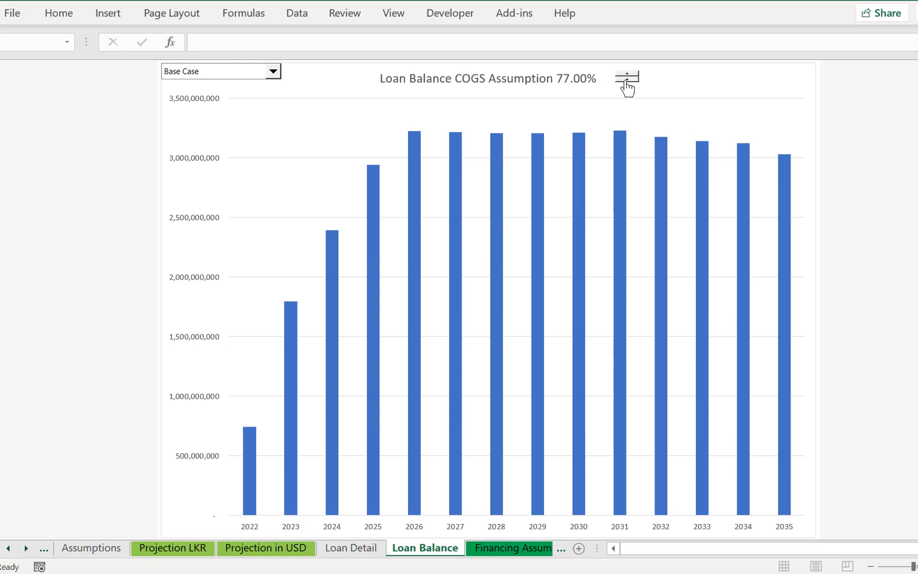
{"action": "left_click", "coordinate": [626, 81]}
{"action": "left_click", "coordinate": [626, 80]}
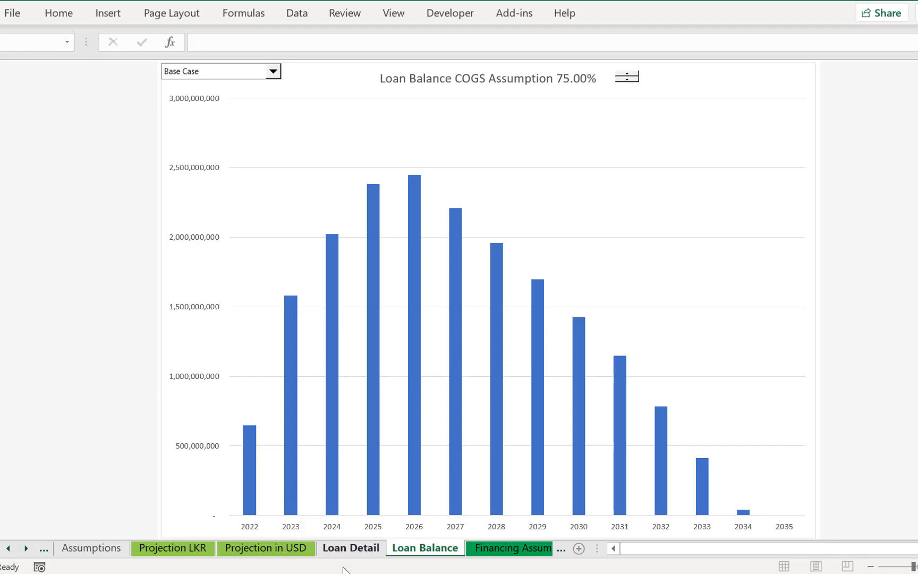
{"action": "key", "text": "alt+Tab"}
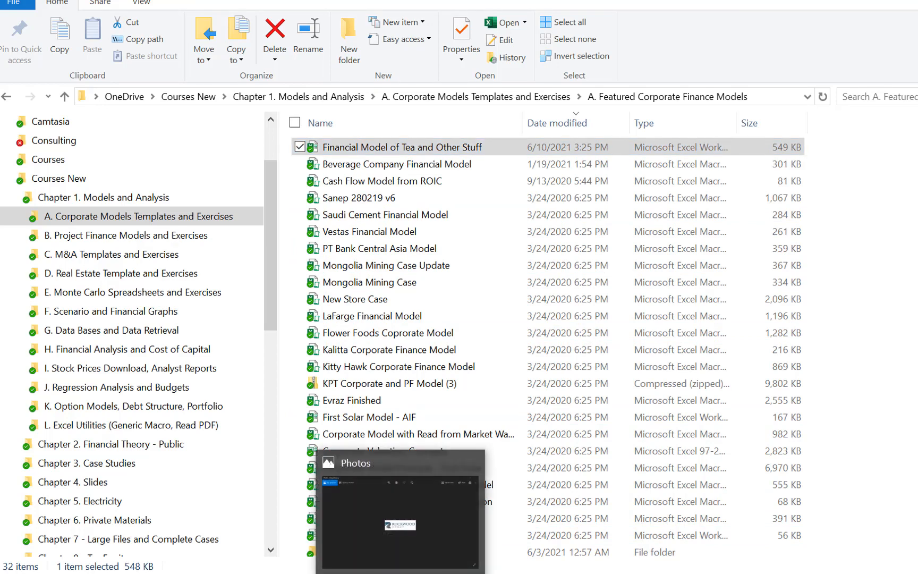
{"action": "left_click", "coordinate": [401, 572]}
{"action": "key", "text": "Right"}
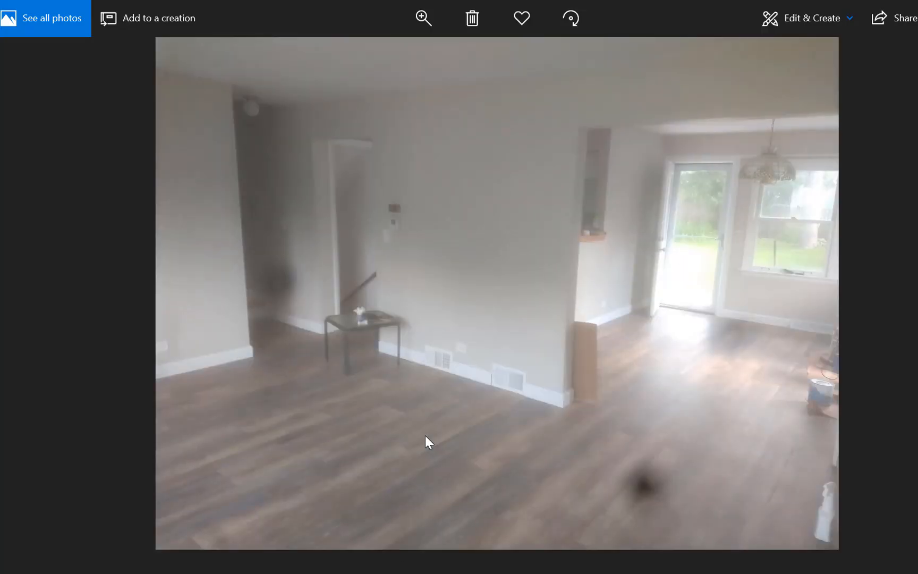
{"action": "key", "text": "Left"}
{"action": "key", "text": "Left"}
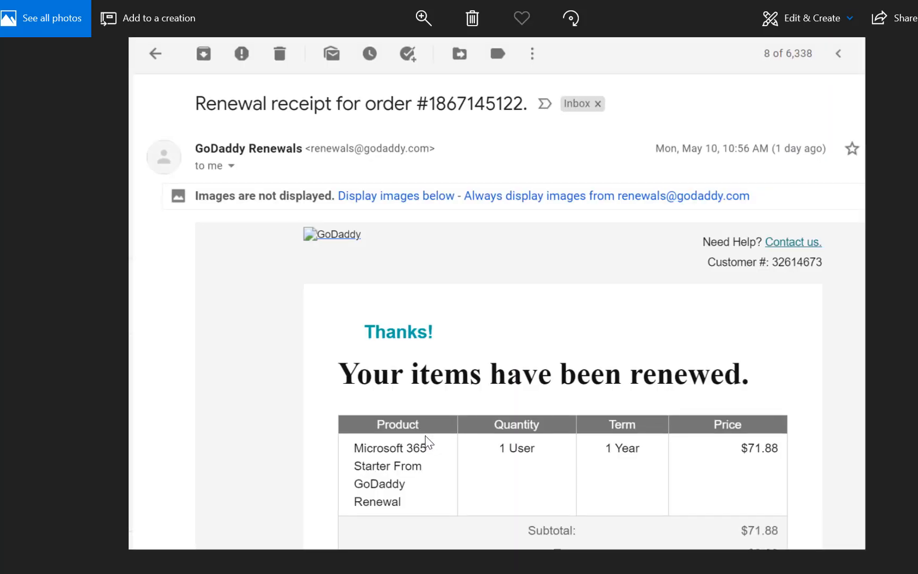
{"action": "key", "text": "Left"}
{"action": "key", "text": "Left"}
{"action": "key", "text": "Left"}
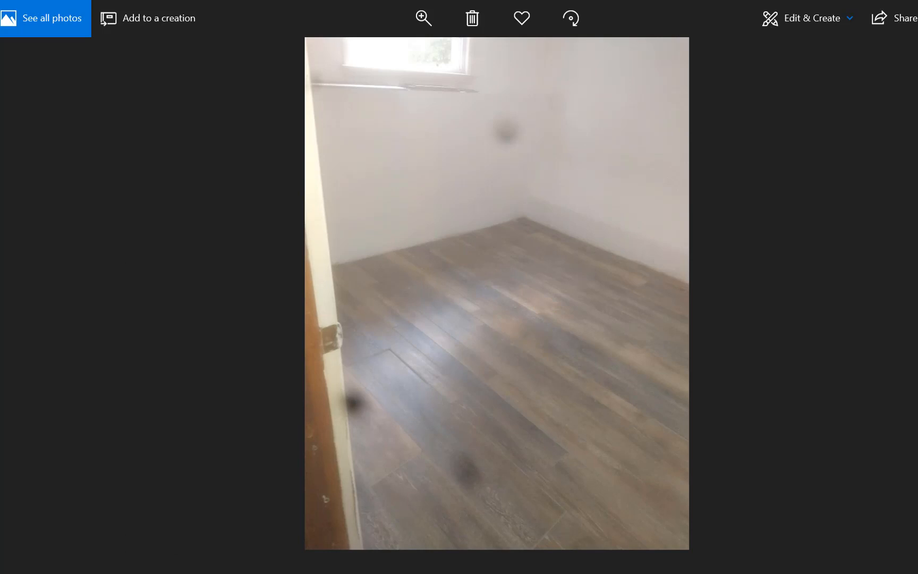
{"action": "key", "text": "alt+Tab"}
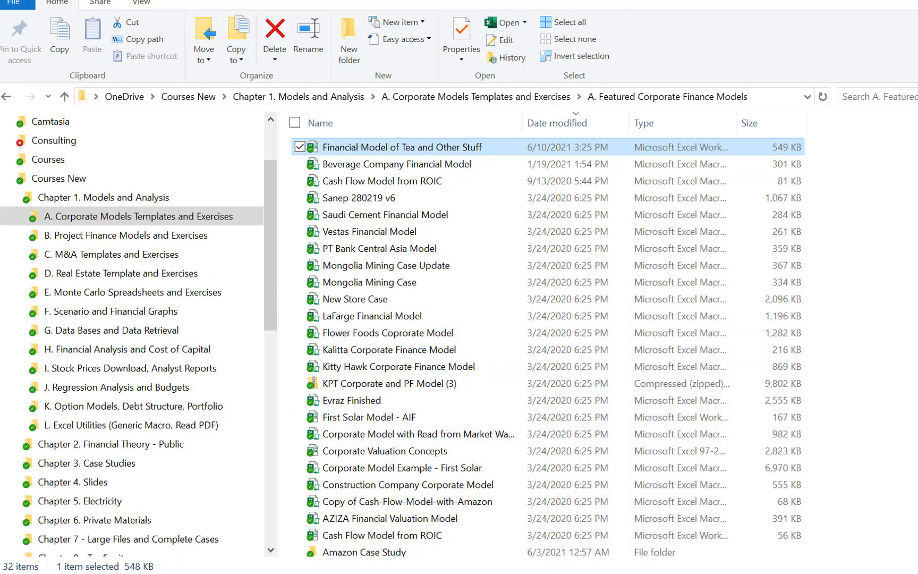
Return to the tea financial model workbook in Excel and go back through its sheets from Loan Balance to Assumptions
{"action": "left_click", "coordinate": [508, 573]}
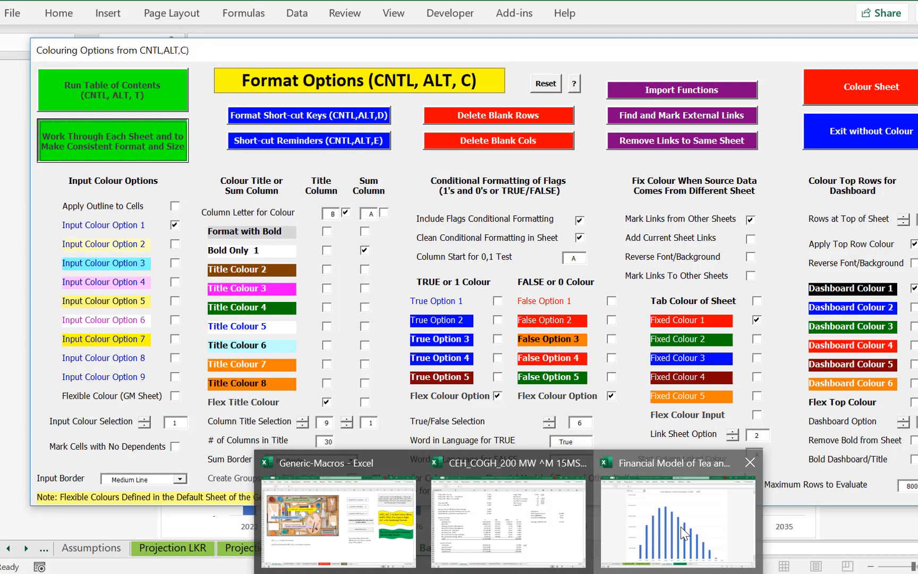
{"action": "left_click", "coordinate": [681, 526]}
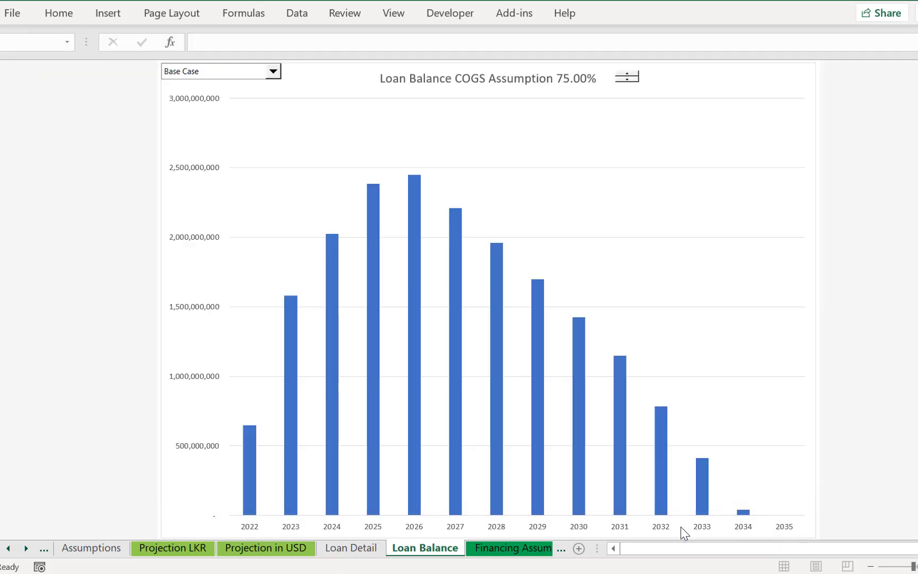
{"action": "key", "text": "ctrl+Page_Up"}
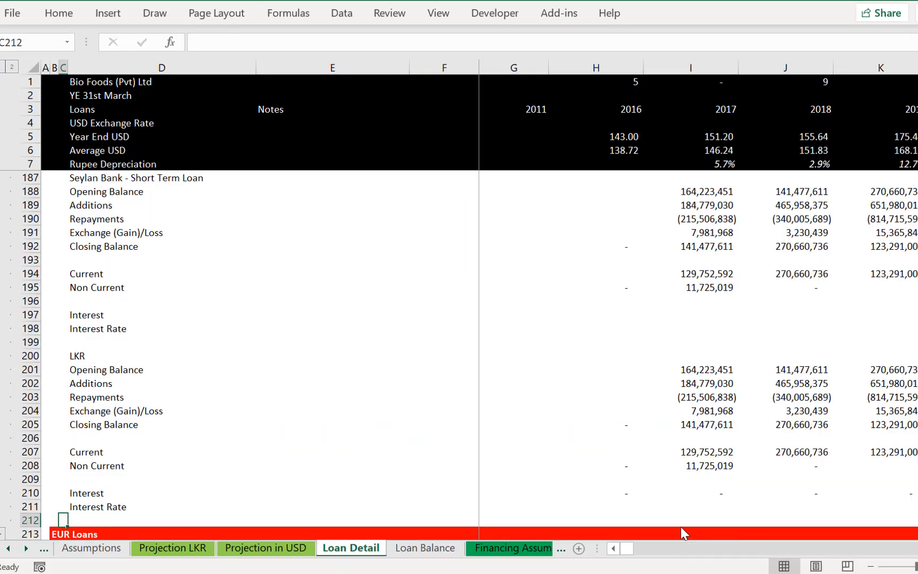
{"action": "key", "text": "ctrl+Page_Up"}
{"action": "key", "text": "ctrl+Page_Up"}
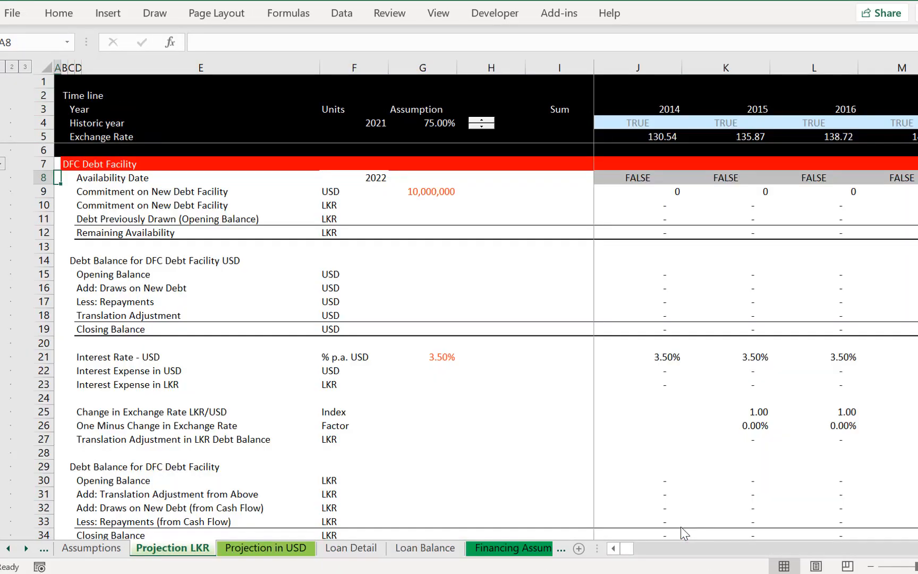
{"action": "key", "text": "ctrl+Page_Up"}
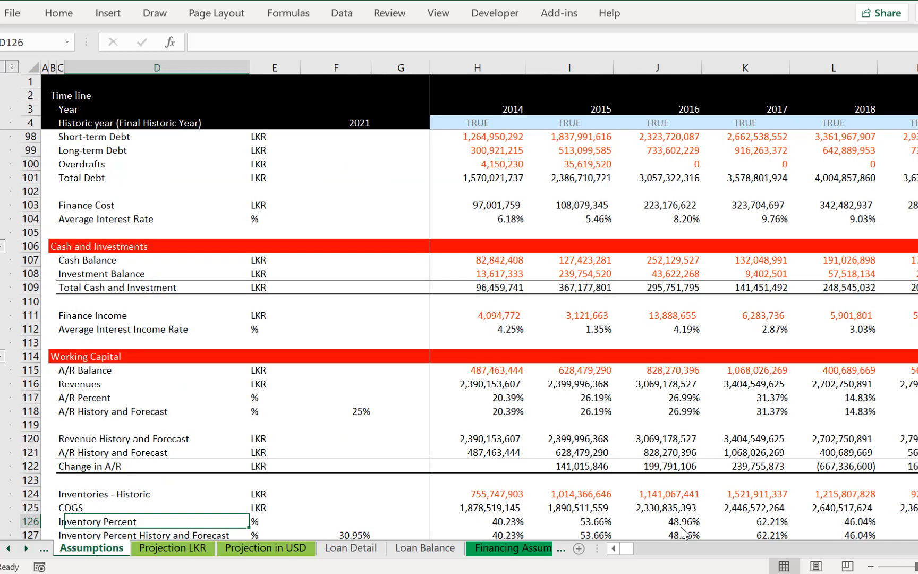
Review the Assumptions sheet upward from Working Capital through Cash and Investments and Total Debt and Finance Cost
{"action": "key", "text": "Up"}
{"action": "key", "text": "Up"}
{"action": "key", "text": "Up"}
{"action": "key", "text": "Up"}
{"action": "key", "text": "Left"}
{"action": "key", "text": "Left"}
{"action": "key", "text": "Up"}
{"action": "key", "text": "Up"}
{"action": "key", "text": "Up"}
{"action": "key", "text": "Up"}
{"action": "key", "text": "Up"}
{"action": "key", "text": "Up"}
{"action": "key", "text": "Up"}
{"action": "key", "text": "Up"}
{"action": "key", "text": "Up"}
{"action": "key", "text": "Up"}
{"action": "key", "text": "Up"}
{"action": "key", "text": "Up"}
{"action": "key", "text": "Up"}
{"action": "key", "text": "Up"}
{"action": "key", "text": "Up"}
{"action": "key", "text": "Up"}
{"action": "key", "text": "Up"}
{"action": "key", "text": "Up"}
{"action": "key", "text": "Up"}
{"action": "key", "text": "Up"}
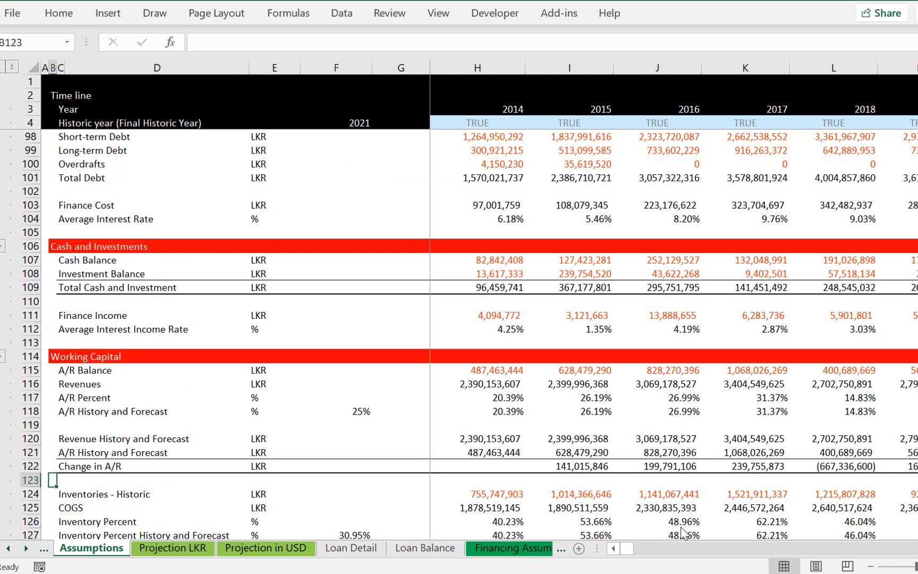
{"action": "key", "text": "Up"}
{"action": "key", "text": "Up"}
{"action": "key", "text": "Up"}
{"action": "key", "text": "Up"}
{"action": "key", "text": "Up"}
{"action": "key", "text": "Up"}
{"action": "key", "text": "Up"}
{"action": "key", "text": "Up"}
{"action": "key", "text": "Up"}
{"action": "key", "text": "Up"}
{"action": "key", "text": "Up"}
{"action": "key", "text": "Up"}
{"action": "key", "text": "Up"}
{"action": "key", "text": "Up"}
{"action": "key", "text": "Up"}
{"action": "key", "text": "Up"}
{"action": "key", "text": "Up"}
{"action": "key", "text": "Up"}
{"action": "key", "text": "Up"}
{"action": "key", "text": "Up"}
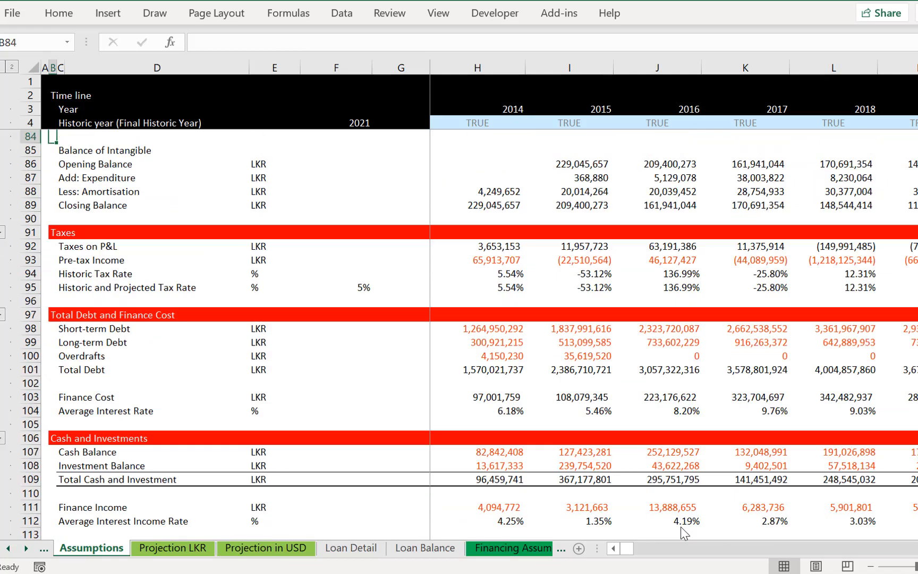
Examine the Intangibles section and the Depreciation, Cap Exp and Plant Balance section further up the Assumptions sheet
{"action": "key", "text": "Down"}
{"action": "key", "text": "Up"}
{"action": "key", "text": "Up"}
{"action": "key", "text": "Up"}
{"action": "key", "text": "Up"}
{"action": "key", "text": "Up"}
{"action": "key", "text": "Up"}
{"action": "key", "text": "Up"}
{"action": "key", "text": "Up"}
{"action": "key", "text": "Up"}
{"action": "key", "text": "Up"}
{"action": "key", "text": "Up"}
{"action": "key", "text": "Up"}
{"action": "key", "text": "Up"}
{"action": "key", "text": "Up"}
{"action": "key", "text": "Up"}
{"action": "key", "text": "Up"}
{"action": "key", "text": "Up"}
{"action": "key", "text": "Up"}
{"action": "key", "text": "Up"}
{"action": "key", "text": "Up"}
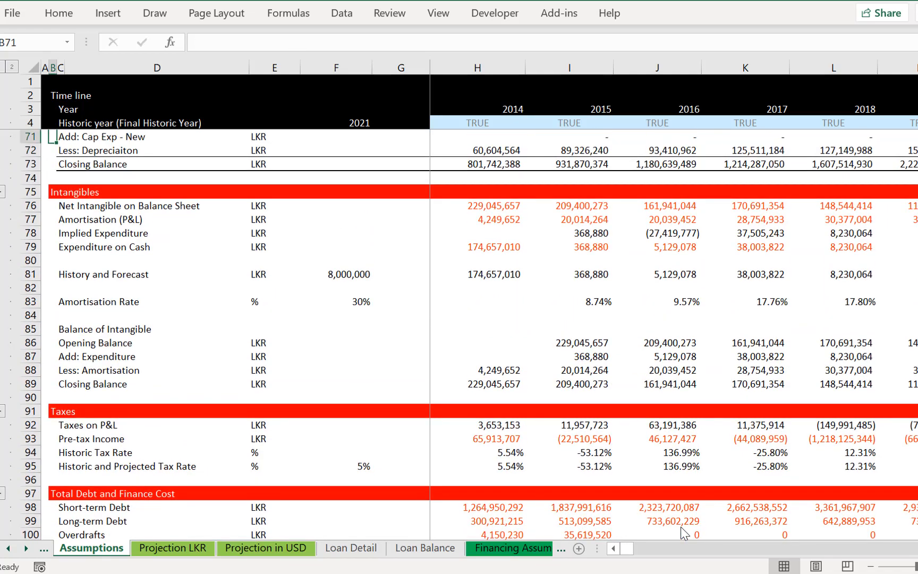
{"action": "key", "text": "Up"}
{"action": "key", "text": "Up"}
{"action": "key", "text": "Up"}
{"action": "key", "text": "Up"}
{"action": "key", "text": "Up"}
{"action": "key", "text": "Up"}
{"action": "key", "text": "Up"}
{"action": "key", "text": "Up"}
{"action": "key", "text": "Up"}
{"action": "key", "text": "Up"}
{"action": "key", "text": "Up"}
{"action": "key", "text": "Up"}
{"action": "key", "text": "Up"}
{"action": "key", "text": "Up"}
{"action": "key", "text": "Up"}
{"action": "key", "text": "Up"}
{"action": "key", "text": "Up"}
{"action": "key", "text": "Up"}
{"action": "key", "text": "Up"}
{"action": "key", "text": "Up"}
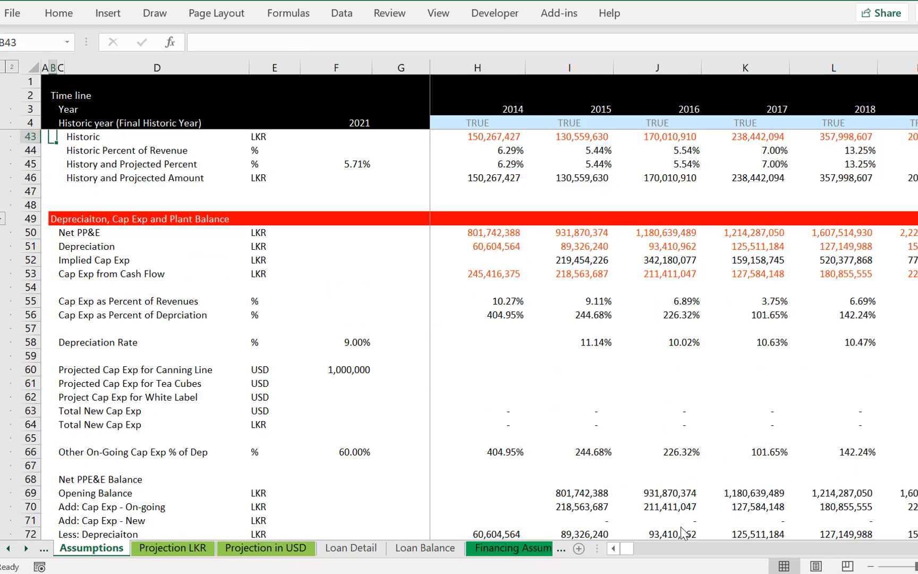
Examine the Cost of Goods Sold, Revenue Forecast, exchange rate and inflation assumptions in the first rows of the Assumptions sheet
{"action": "key", "text": "Up"}
{"action": "key", "text": "Up"}
{"action": "key", "text": "Up"}
{"action": "key", "text": "Up"}
{"action": "key", "text": "Up"}
{"action": "key", "text": "Up"}
{"action": "key", "text": "Up"}
{"action": "key", "text": "Up"}
{"action": "key", "text": "Up"}
{"action": "key", "text": "Up"}
{"action": "key", "text": "Up"}
{"action": "key", "text": "Up"}
{"action": "key", "text": "Up"}
{"action": "key", "text": "Up"}
{"action": "key", "text": "Up"}
{"action": "key", "text": "Up"}
{"action": "key", "text": "Up"}
{"action": "key", "text": "Up"}
{"action": "key", "text": "Up"}
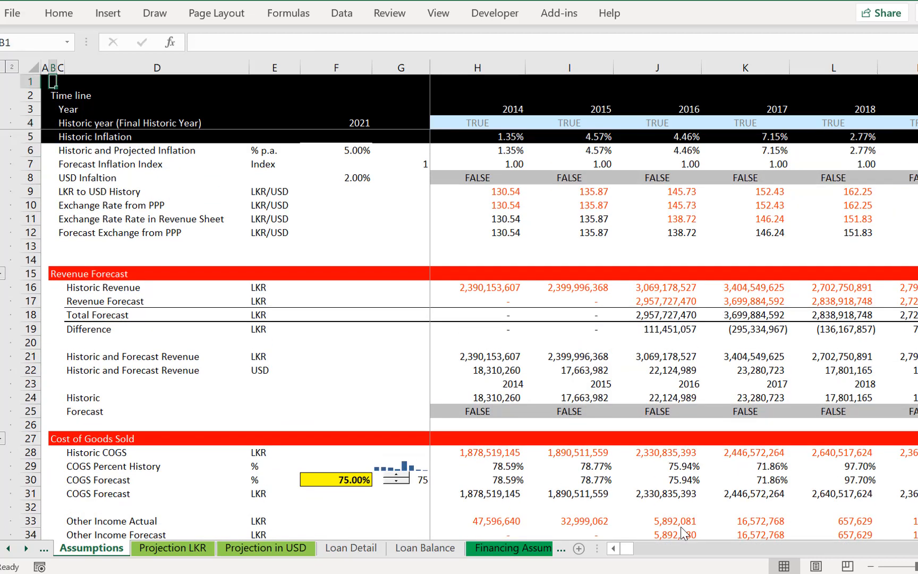
{"action": "key", "text": "Down"}
{"action": "key", "text": "Down"}
{"action": "key", "text": "Down"}
{"action": "key", "text": "Down"}
{"action": "key", "text": "Down"}
{"action": "key", "text": "Down"}
{"action": "key", "text": "Down"}
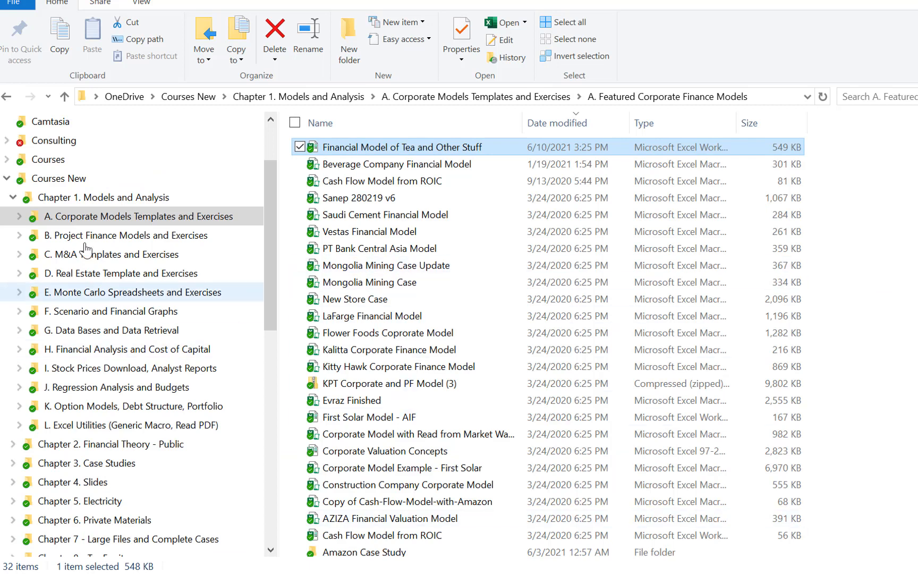
In File Explorer, open Malaysia and Other Stocks from Chapter 1's H. Financial Analysis and Cost of Capital > A. Comprensive Financial Database, accepting manual calculation
{"action": "left_click", "coordinate": [96, 202]}
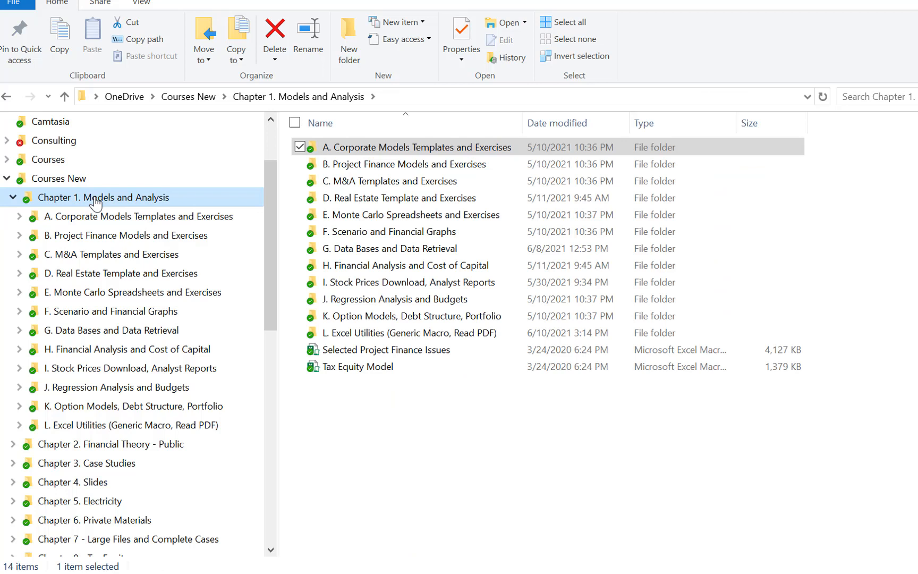
{"action": "left_click", "coordinate": [80, 355]}
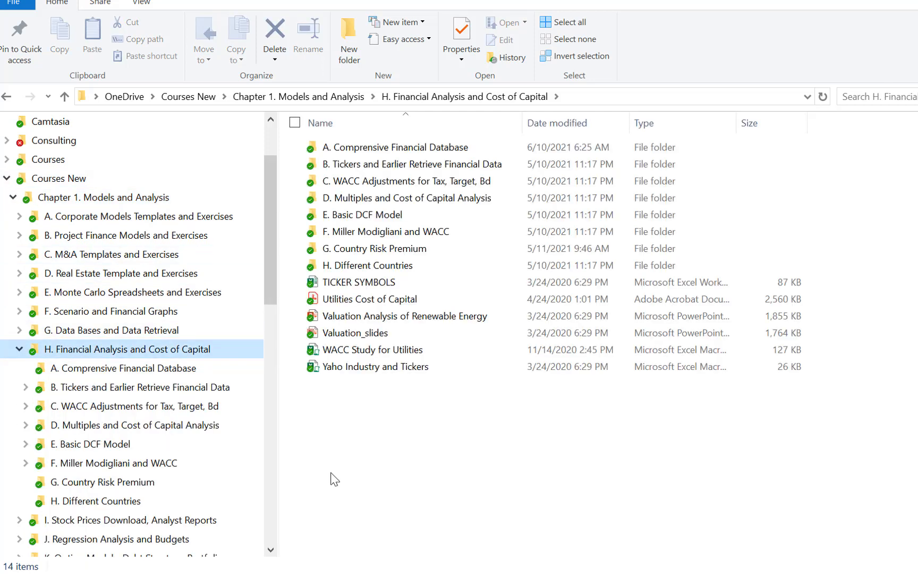
{"action": "double_click", "coordinate": [338, 147]}
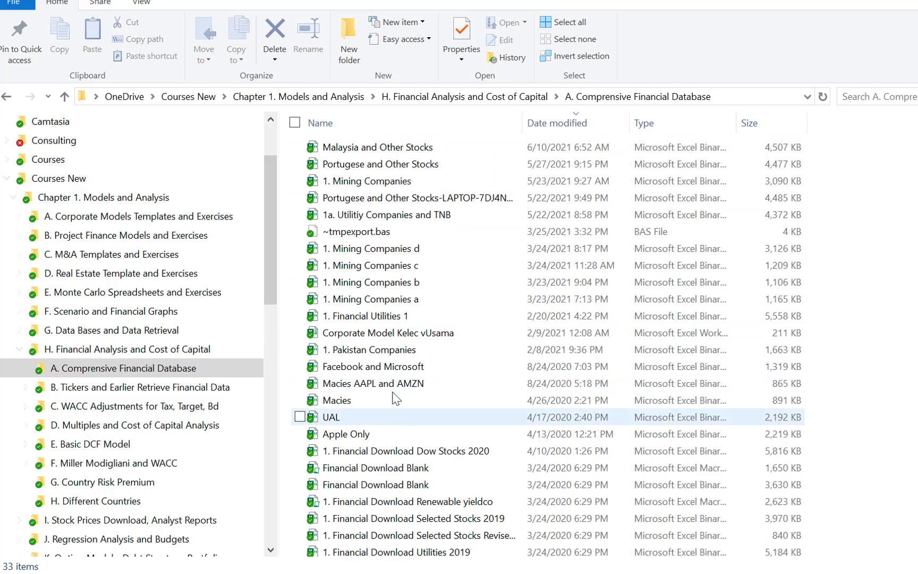
{"action": "double_click", "coordinate": [394, 147]}
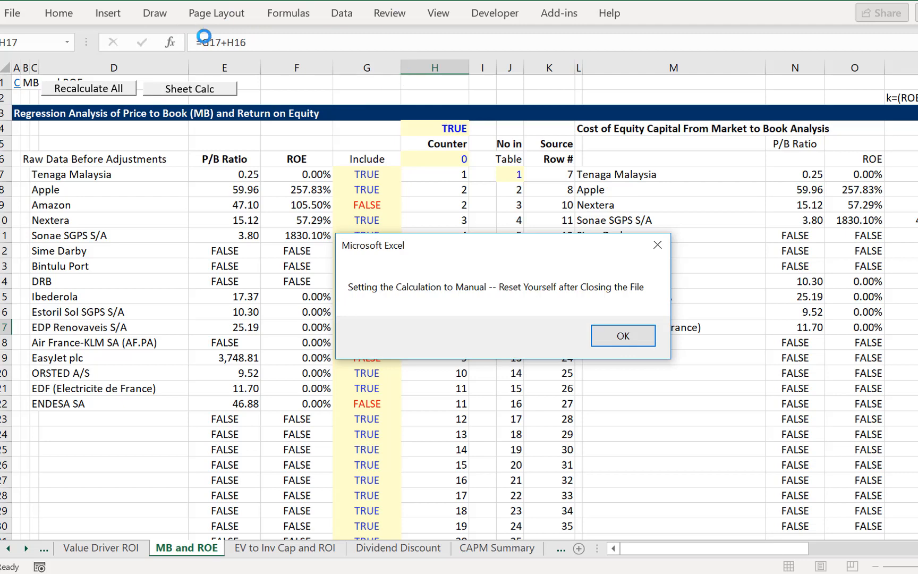
{"action": "left_click", "coordinate": [623, 336]}
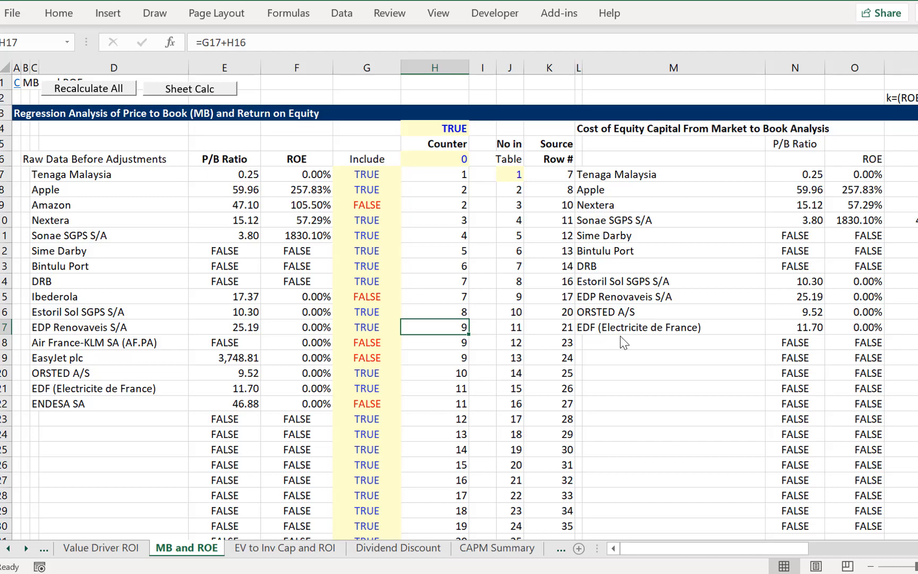
Go back through the stock database's sheets from MB and ROE to Menu Sheet, viewing EBITDA Analysis, Data Extract Stocks and Historic for Model
{"action": "key", "text": "ctrl+Page_Up"}
{"action": "key", "text": "ctrl+Page_Up"}
{"action": "key", "text": "ctrl+Page_Up"}
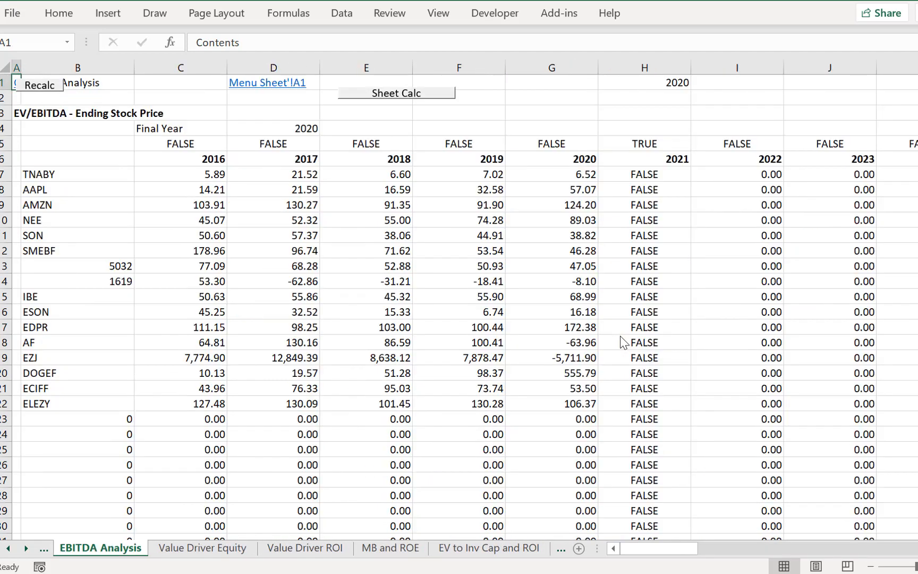
{"action": "key", "text": "ctrl+Page_Up"}
{"action": "key", "text": "ctrl+Page_Up"}
{"action": "key", "text": "ctrl+Page_Up"}
{"action": "key", "text": "ctrl+Page_Up"}
{"action": "key", "text": "ctrl+Page_Up"}
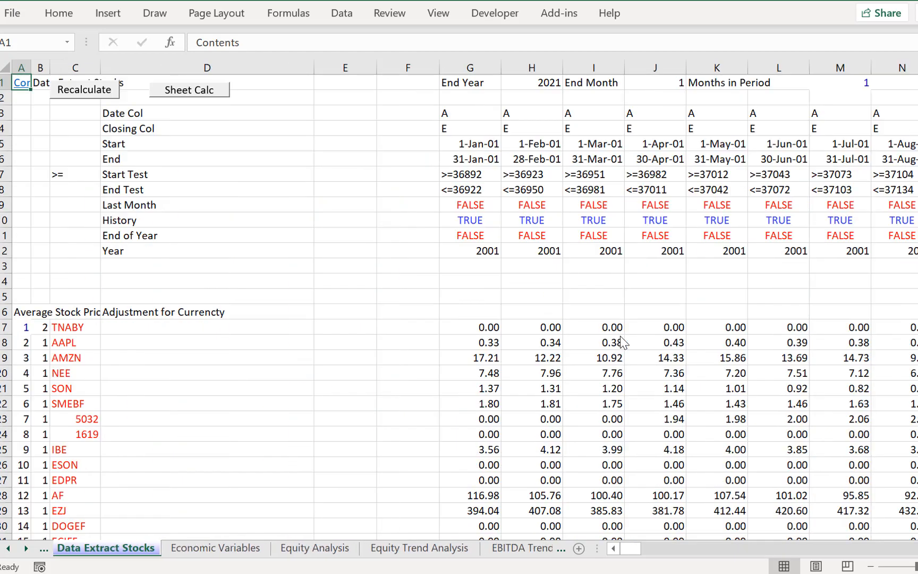
{"action": "key", "text": "ctrl+Page_Up"}
{"action": "key", "text": "ctrl+Page_Up"}
{"action": "key", "text": "ctrl+Page_Up"}
{"action": "key", "text": "ctrl+Page_Up"}
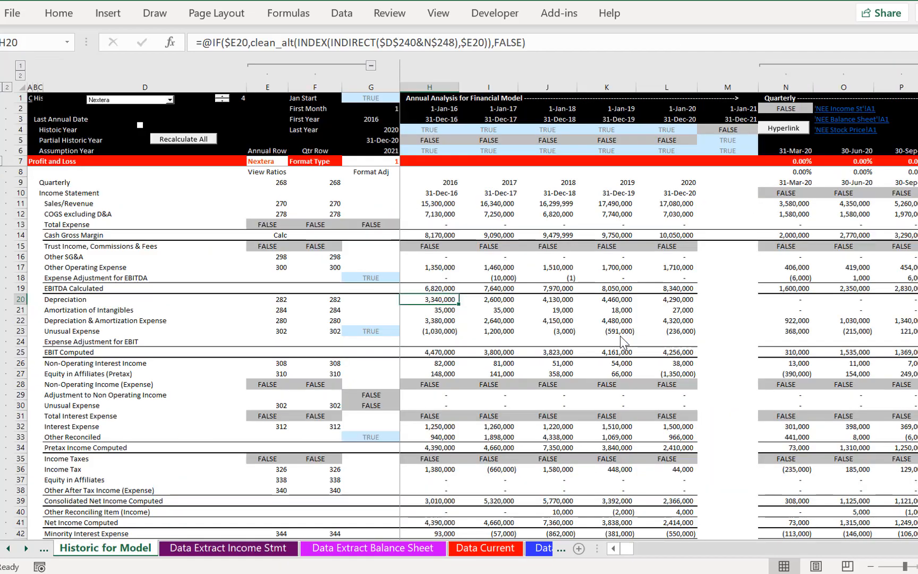
{"action": "key", "text": "ctrl+Page_Up"}
{"action": "key", "text": "ctrl+Page_Up"}
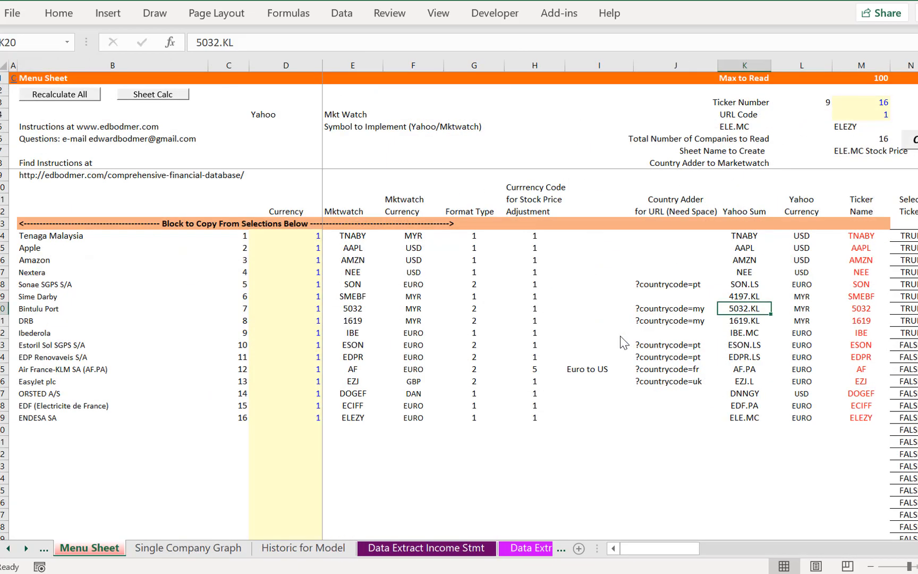
Examine the Bintulu Port row on the Menu Sheet, from the company name across to its country adder
{"action": "key", "text": "Left"}
{"action": "key", "text": "Left"}
{"action": "key", "text": "Left"}
{"action": "key", "text": "Left"}
{"action": "key", "text": "Left"}
{"action": "key", "text": "Left"}
{"action": "key", "text": "Left"}
{"action": "key", "text": "Left"}
{"action": "key", "text": "Left"}
{"action": "key", "text": "Left"}
{"action": "key", "text": "Right"}
{"action": "key", "text": "Right"}
{"action": "key", "text": "Right"}
{"action": "key", "text": "Right"}
{"action": "key", "text": "Right"}
{"action": "key", "text": "Right"}
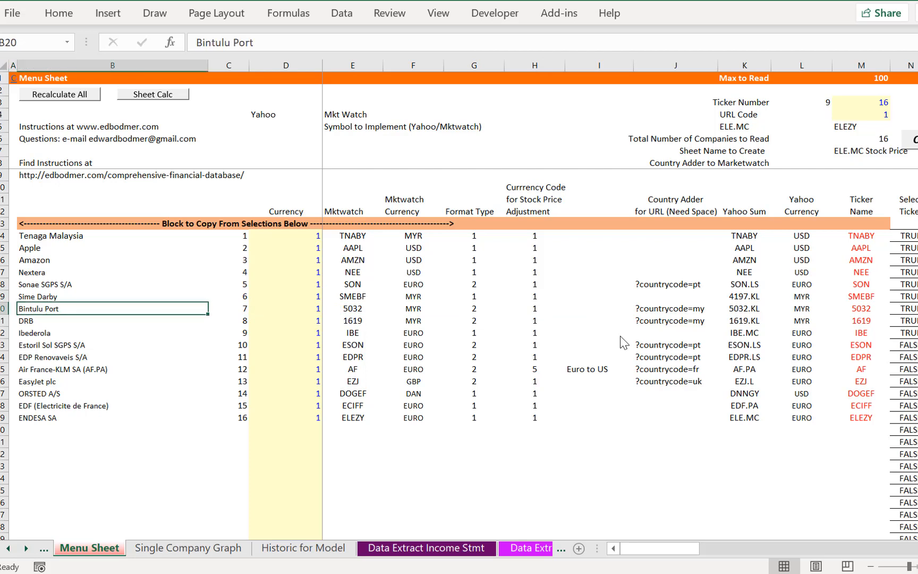
{"action": "key", "text": "Right"}
{"action": "key", "text": "Right"}
{"action": "key", "text": "Right"}
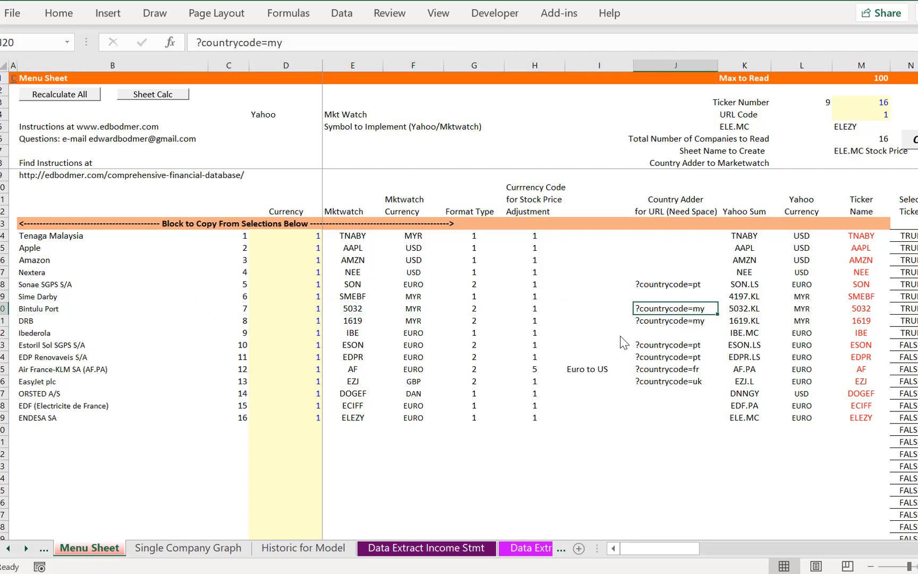
Examine the Sonae SGPS S/A row on the Menu Sheet, from the company name across to its country adder
{"action": "key", "text": "Up"}
{"action": "key", "text": "Up"}
{"action": "key", "text": "Left"}
{"action": "key", "text": "Left"}
{"action": "key", "text": "Left"}
{"action": "key", "text": "Left"}
{"action": "key", "text": "Left"}
{"action": "key", "text": "Left"}
{"action": "key", "text": "Left"}
{"action": "key", "text": "Left"}
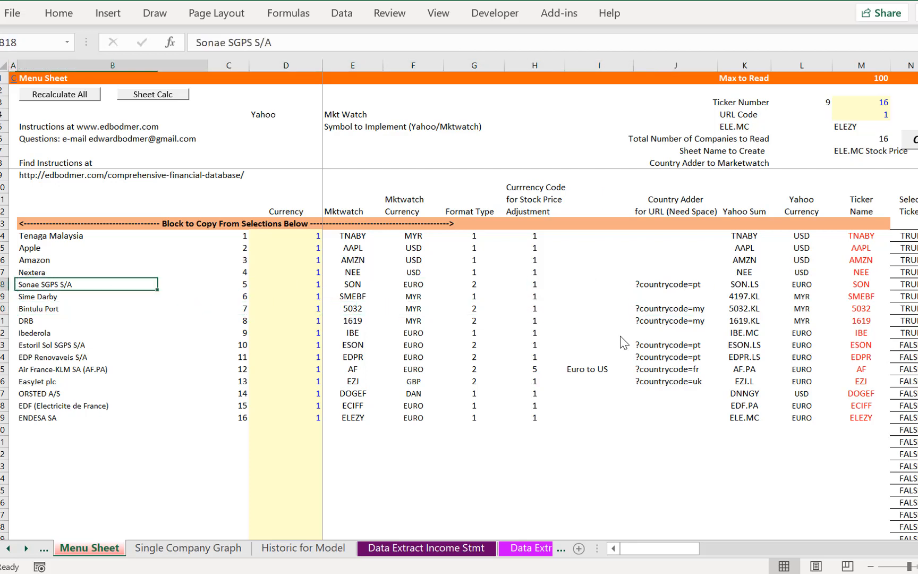
{"action": "key", "text": "Right"}
{"action": "key", "text": "Right"}
{"action": "key", "text": "Right"}
{"action": "key", "text": "Right"}
{"action": "key", "text": "Right"}
{"action": "key", "text": "Right"}
{"action": "key", "text": "Right"}
{"action": "key", "text": "Right"}
Read down the Country Adder for URL column from the Sonae SGPS S/A row to the EasyJet plc row
{"action": "key", "text": "Down"}
{"action": "key", "text": "Down"}
{"action": "key", "text": "Down"}
{"action": "key", "text": "Down"}
{"action": "key", "text": "Down"}
{"action": "key", "text": "Down"}
{"action": "key", "text": "Down"}
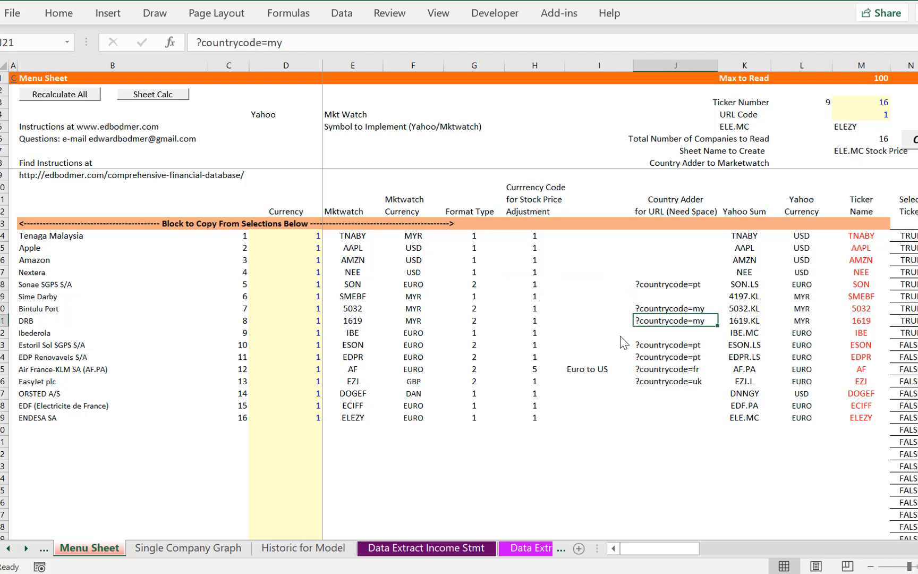
{"action": "key", "text": "Down"}
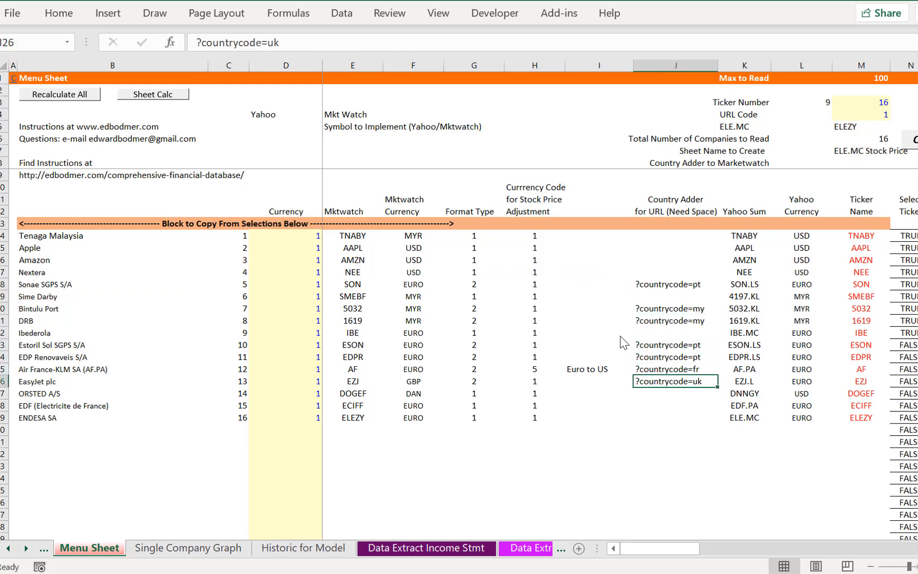
Examine the EasyJet plc row across its number, currency, Mktwatch symbol, format type and country adder cells
{"action": "key", "text": "Left"}
{"action": "key", "text": "Left"}
{"action": "key", "text": "Left"}
{"action": "key", "text": "Left"}
{"action": "key", "text": "Left"}
{"action": "key", "text": "Left"}
{"action": "key", "text": "Left"}
{"action": "key", "text": "Left"}
{"action": "key", "text": "Right"}
{"action": "key", "text": "Right"}
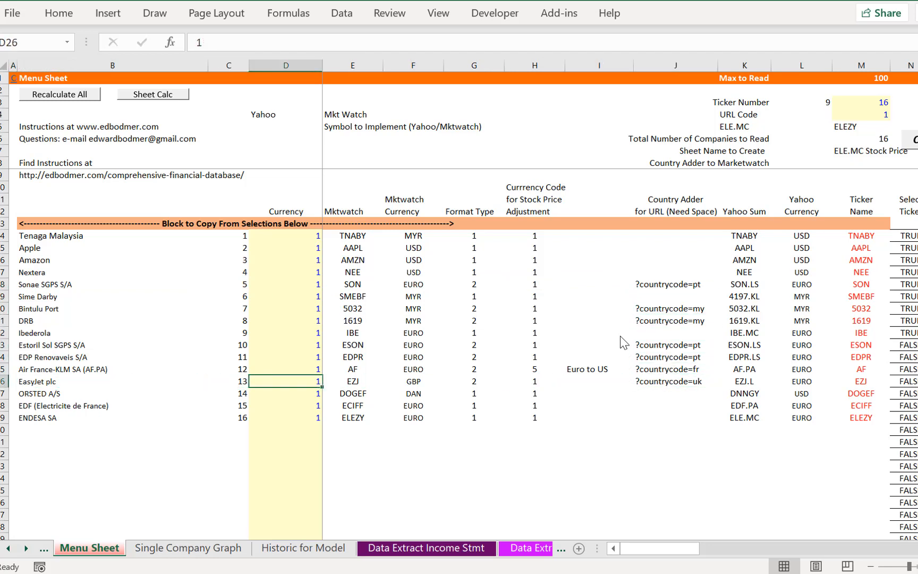
{"action": "key", "text": "Right"}
{"action": "key", "text": "Right"}
{"action": "key", "text": "Right"}
{"action": "key", "text": "Right"}
{"action": "key", "text": "Right"}
{"action": "key", "text": "Right"}
{"action": "key", "text": "Right"}
{"action": "key", "text": "Left"}
{"action": "key", "text": "Left"}
{"action": "key", "text": "Left"}
{"action": "key", "text": "Left"}
{"action": "key", "text": "Left"}
{"action": "key", "text": "Left"}
{"action": "key", "text": "Left"}
{"action": "key", "text": "Left"}
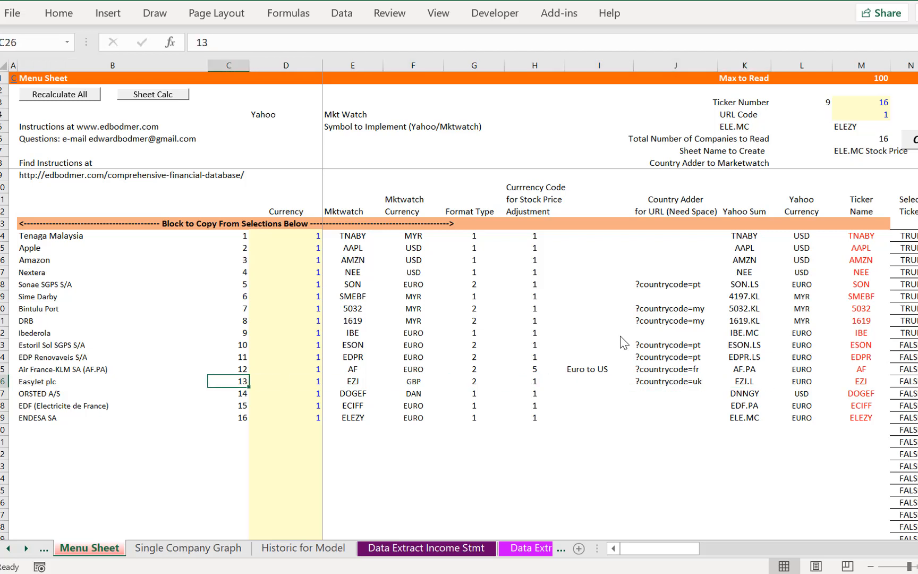
{"action": "key", "text": "Right"}
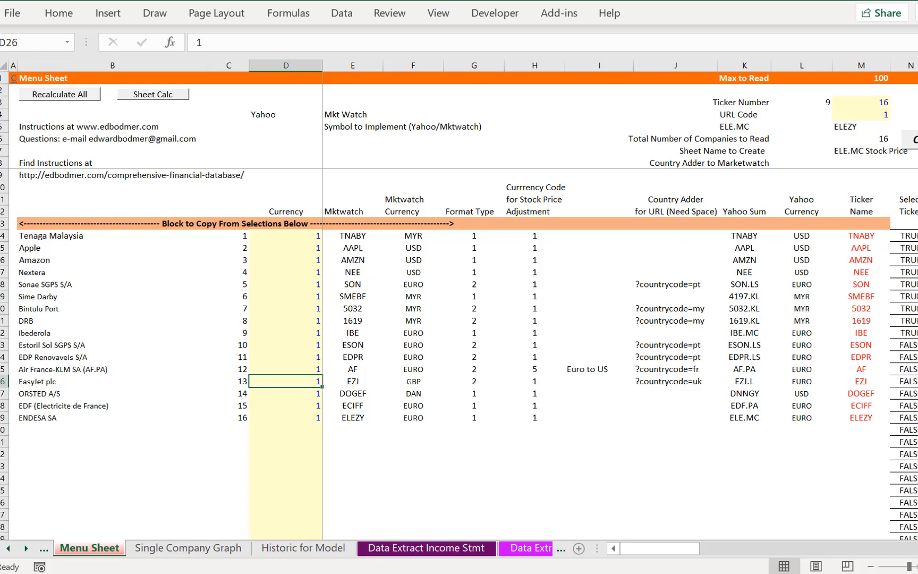
Switch to the web browser and search Google in a new tab for marketwatch easyjet, using the corrected spelling
{"action": "mouse_move", "coordinate": [387, 573]}
{"action": "left_click", "coordinate": [386, 520]}
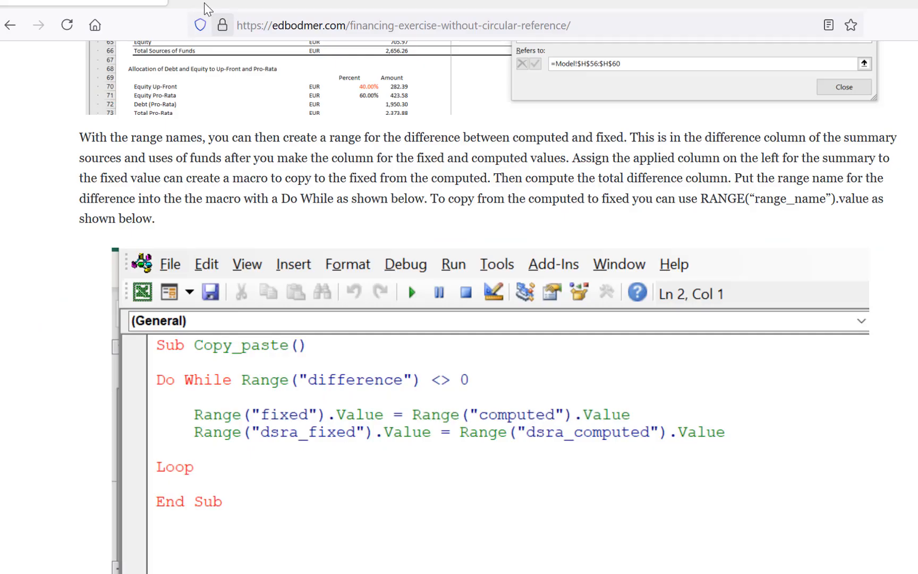
{"action": "left_click", "coordinate": [188, 3]}
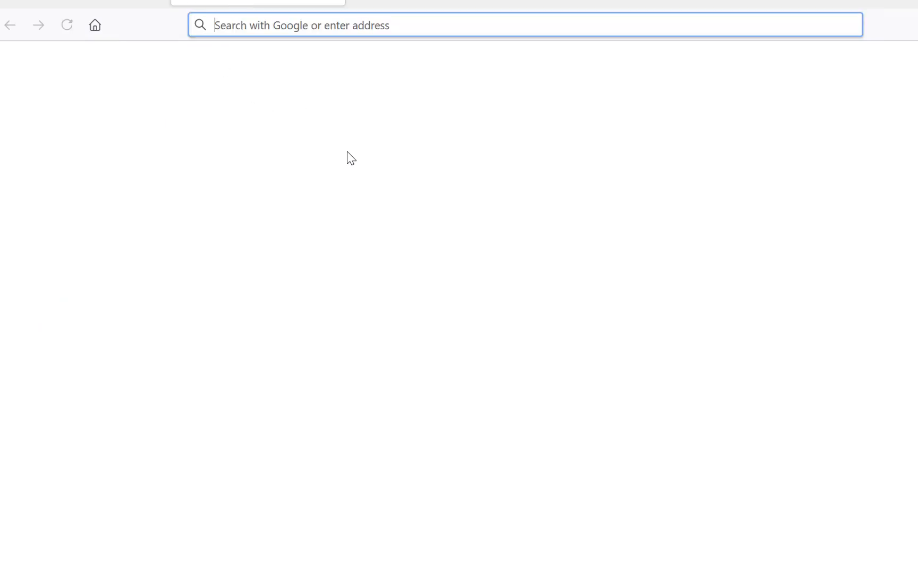
{"action": "type", "text": "mark"}
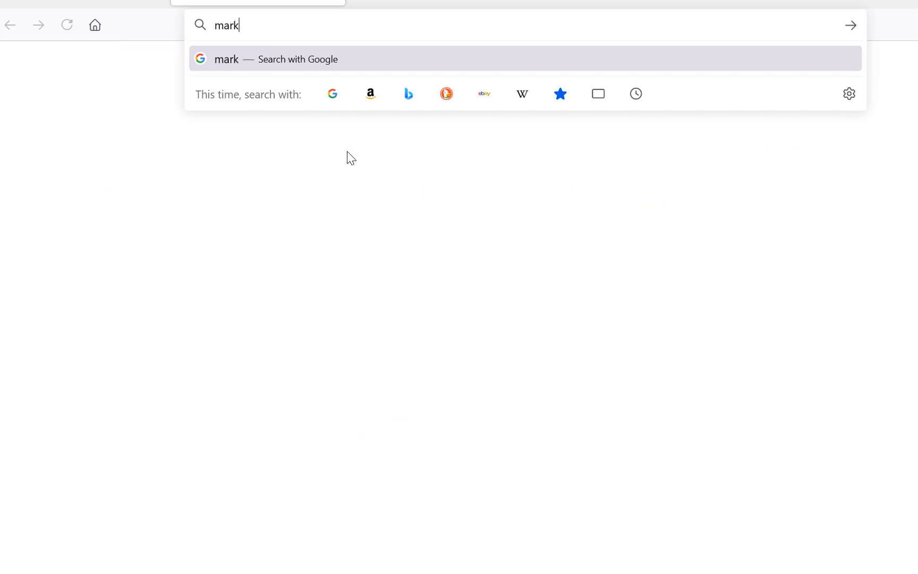
{"action": "type", "text": "etwarc"}
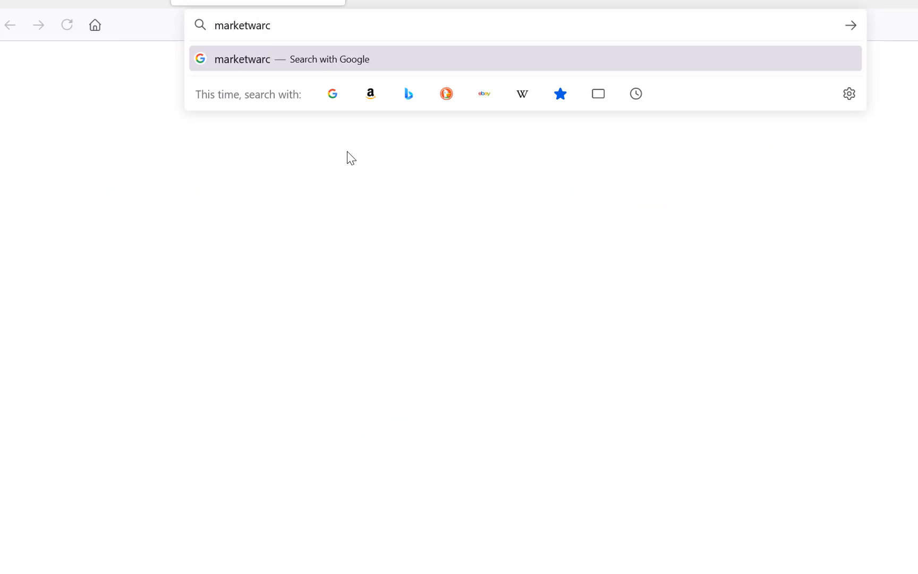
{"action": "key", "text": "BackSpace"}
{"action": "key", "text": "BackSpace"}
{"action": "type", "text": "ch"}
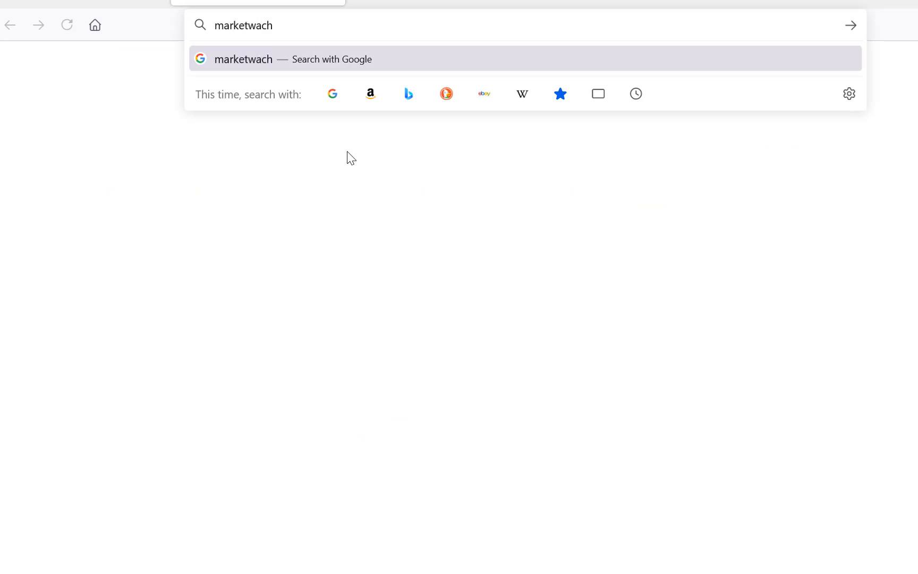
{"action": "type", "text": " eas"}
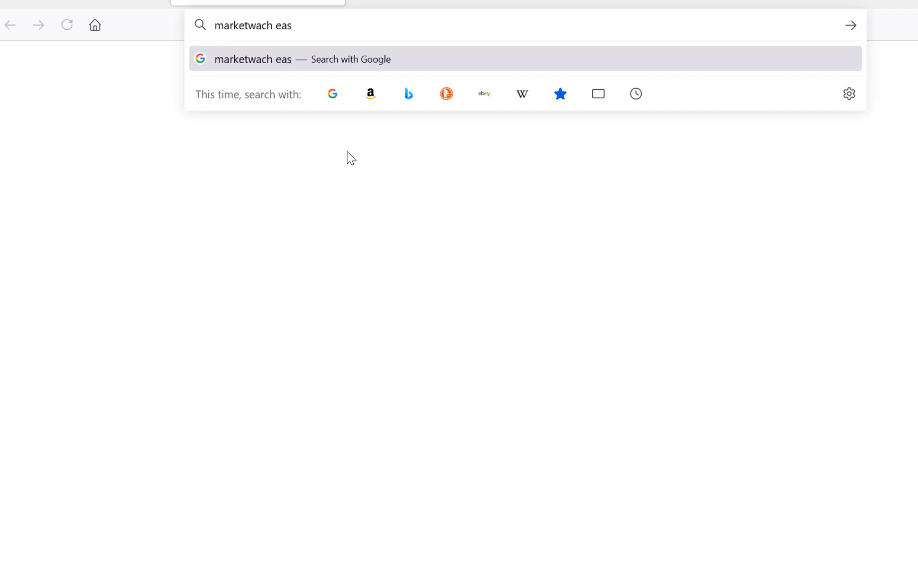
{"action": "type", "text": "yje"}
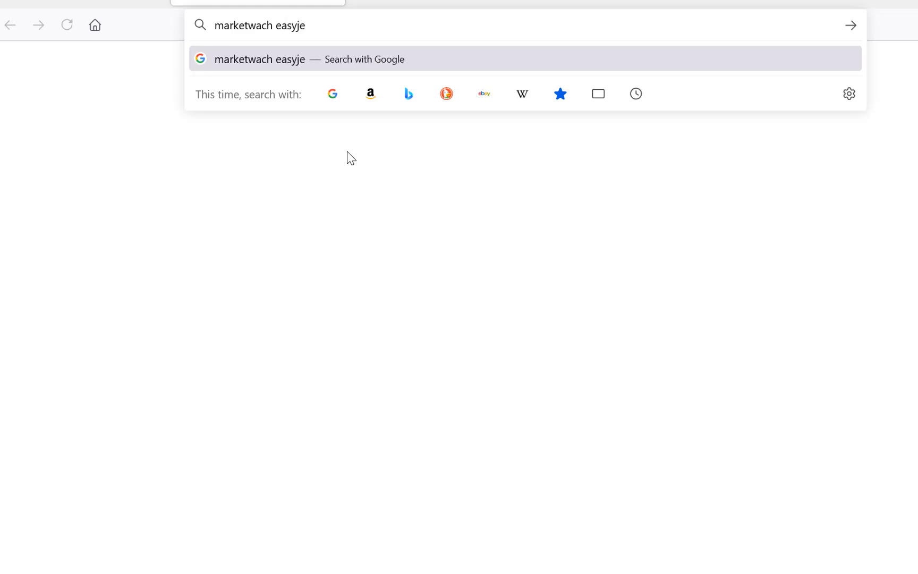
{"action": "type", "text": "t"}
{"action": "key", "text": "Return"}
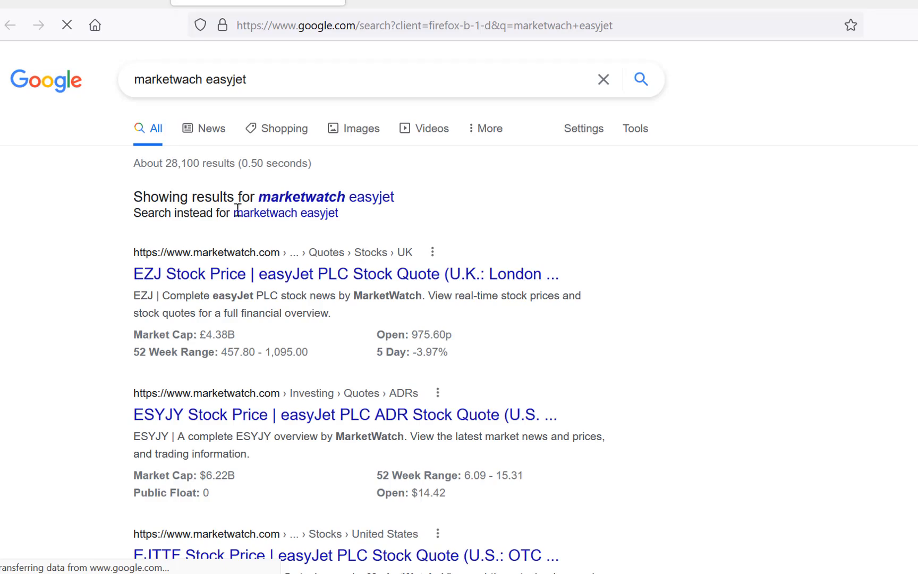
{"action": "left_click", "coordinate": [295, 199]}
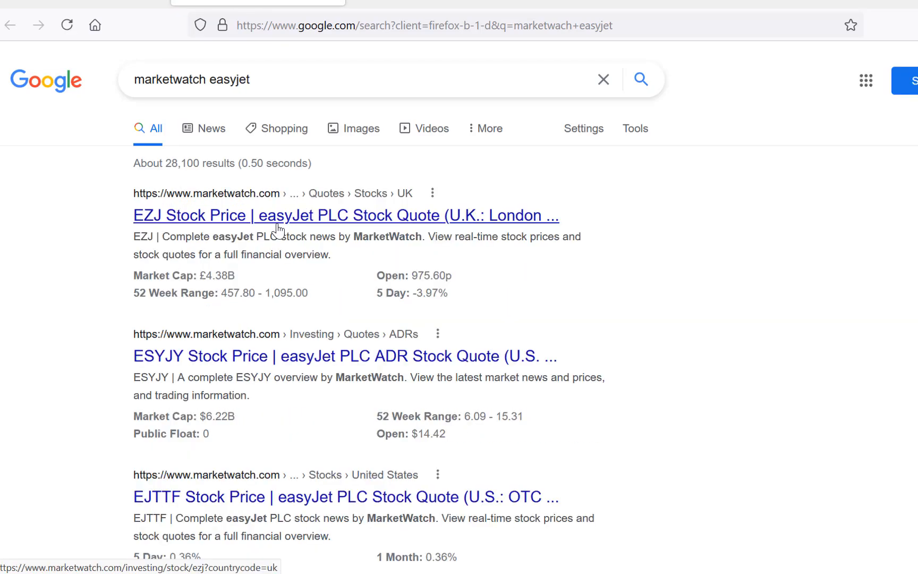
Open MarketWatch's EZJ stock quote for easyJet PLC in London and look through its overview page
{"action": "left_click", "coordinate": [289, 224]}
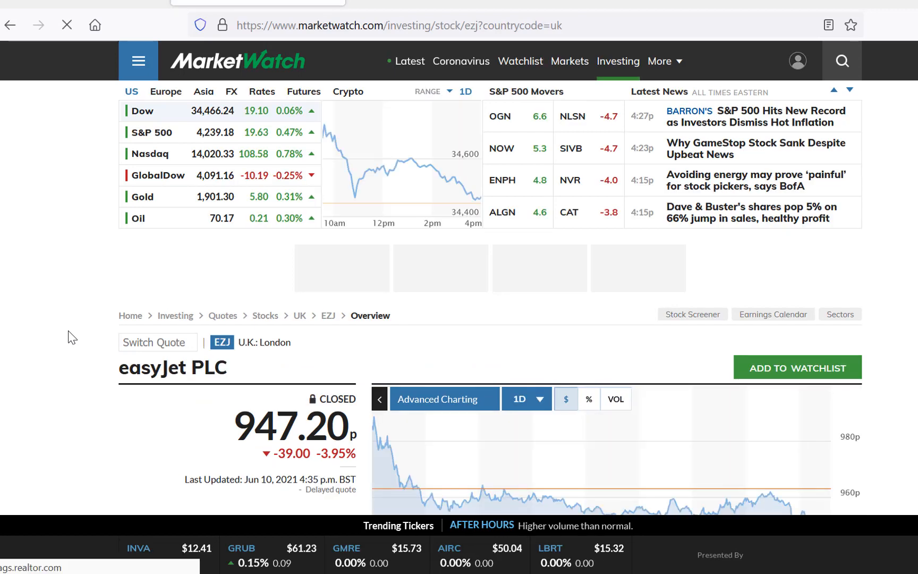
{"action": "scroll", "coordinate": [69, 338], "scroll_direction": "down", "scroll_amount": 5}
{"action": "scroll", "coordinate": [69, 338], "scroll_direction": "down", "scroll_amount": 7}
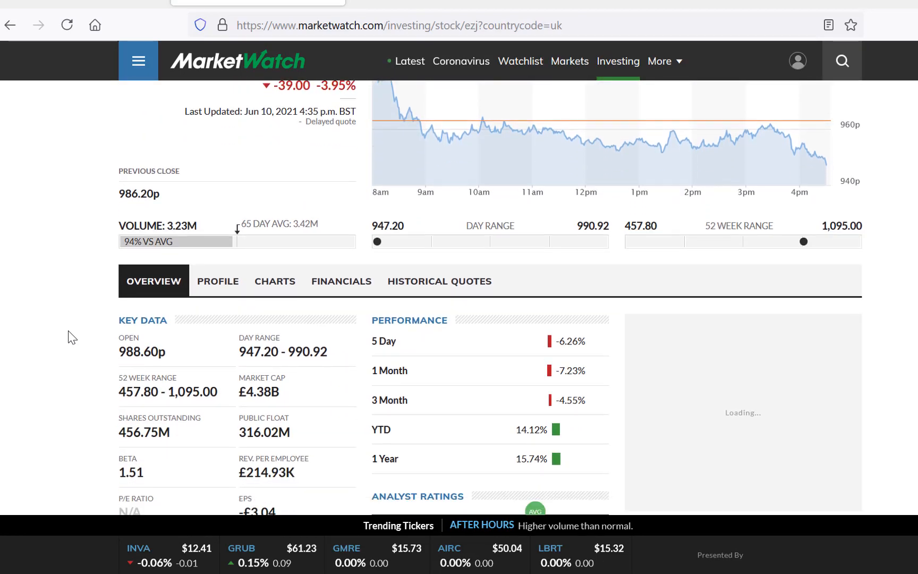
{"action": "scroll", "coordinate": [69, 337], "scroll_direction": "down", "scroll_amount": 6}
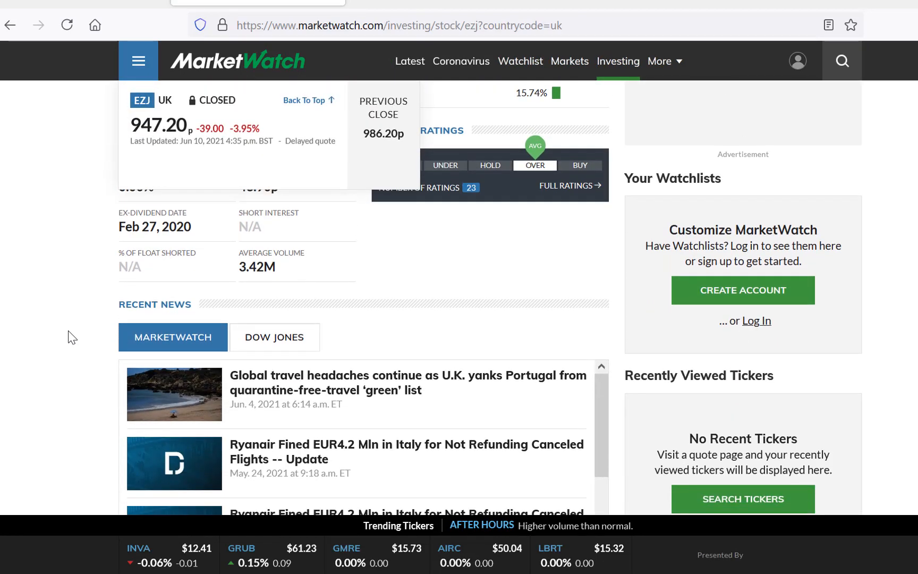
{"action": "scroll", "coordinate": [69, 337], "scroll_direction": "down", "scroll_amount": 8}
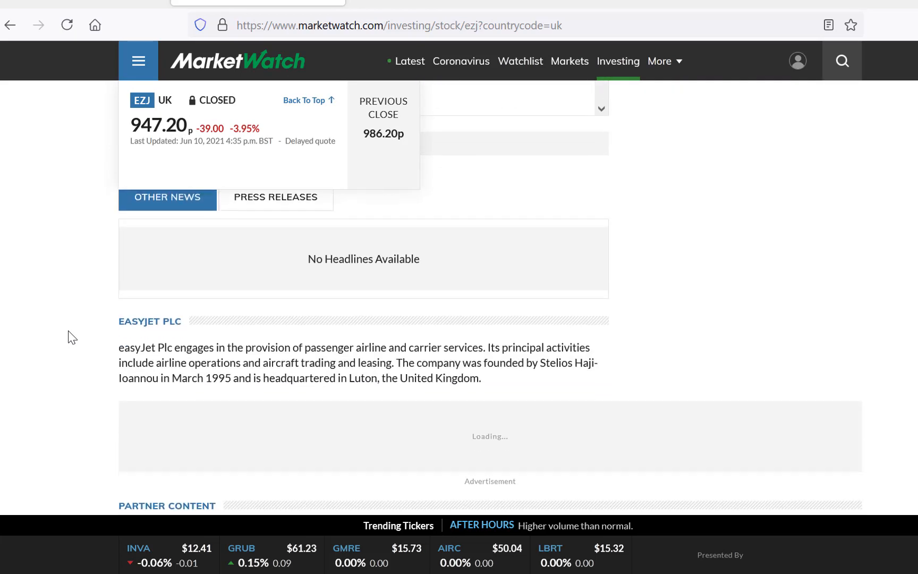
{"action": "scroll", "coordinate": [72, 338], "scroll_direction": "down", "scroll_amount": 5}
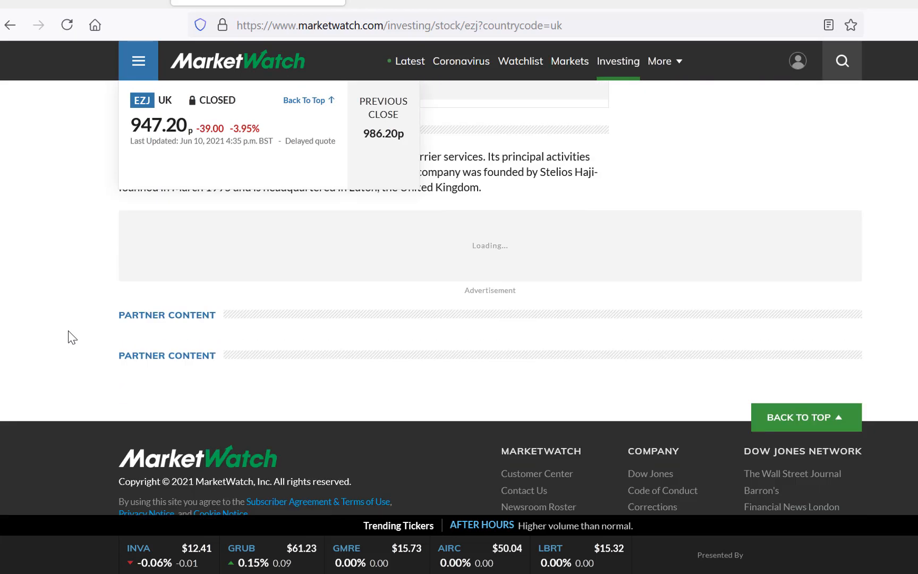
{"action": "scroll", "coordinate": [72, 338], "scroll_direction": "up", "scroll_amount": 8}
{"action": "scroll", "coordinate": [72, 338], "scroll_direction": "up", "scroll_amount": 12}
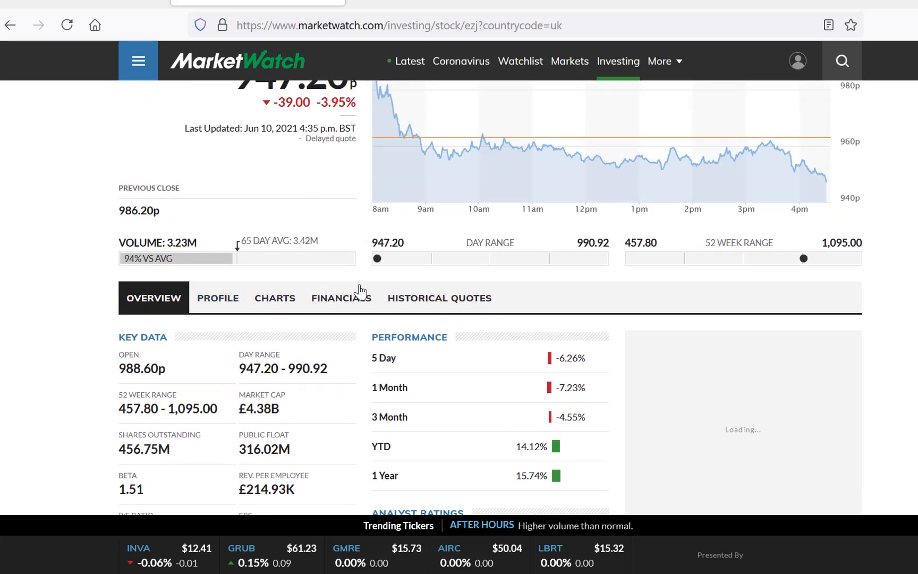
Open easyJet's financials on MarketWatch and view the annual income statement
{"action": "left_click", "coordinate": [342, 301]}
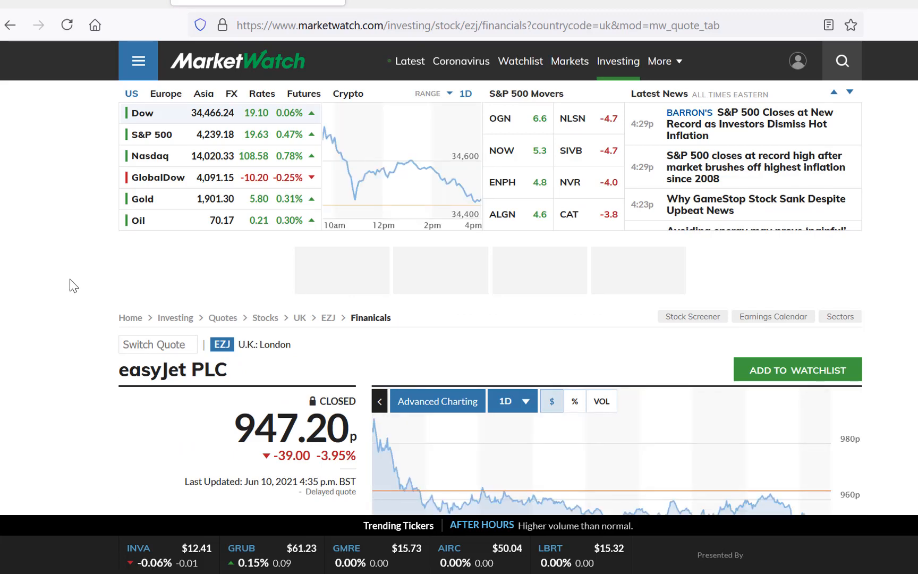
{"action": "scroll", "coordinate": [73, 286], "scroll_direction": "down", "scroll_amount": 8}
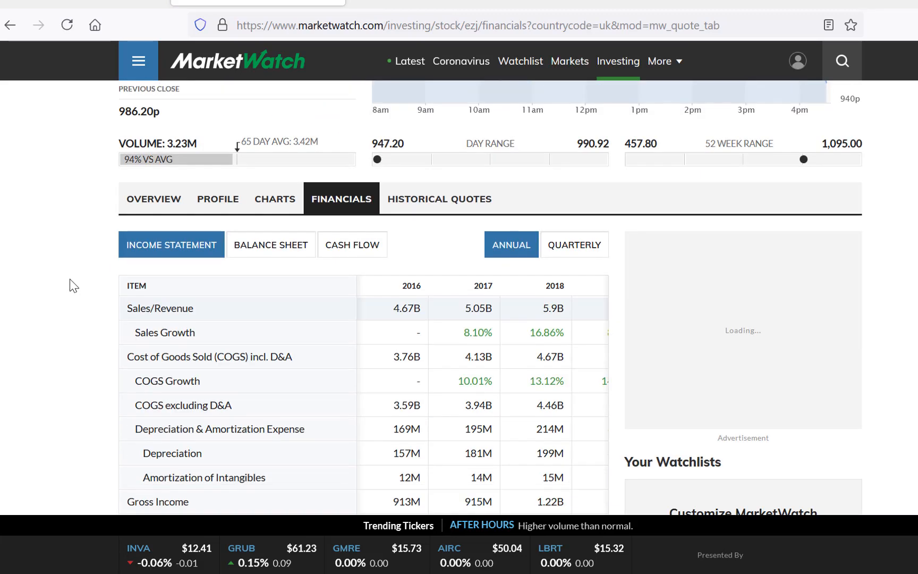
{"action": "scroll", "coordinate": [73, 286], "scroll_direction": "down", "scroll_amount": 2}
{"action": "scroll", "coordinate": [73, 286], "scroll_direction": "up", "scroll_amount": 2}
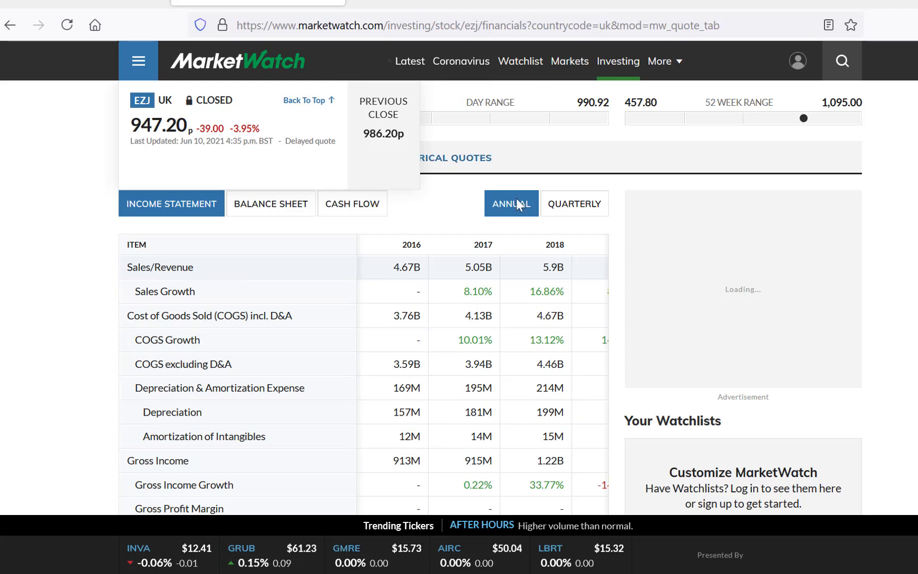
View easyJet's annual balance sheet assets on MarketWatch and open its cash flow statement
{"action": "left_click", "coordinate": [267, 213]}
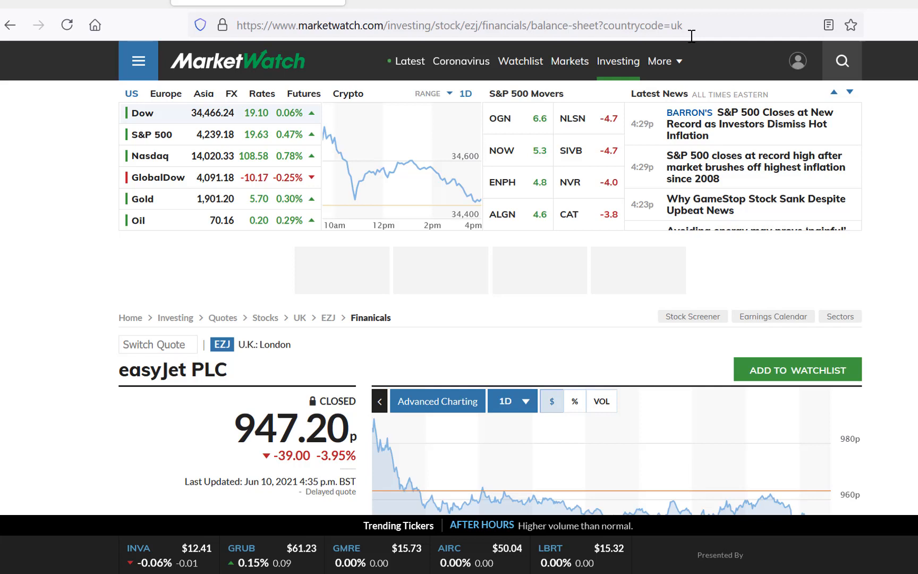
{"action": "key", "text": "Down"}
{"action": "key", "text": "Down"}
{"action": "key", "text": "Down"}
{"action": "key", "text": "Down"}
{"action": "key", "text": "Down"}
{"action": "key", "text": "Down"}
{"action": "key", "text": "Down"}
{"action": "key", "text": "Down"}
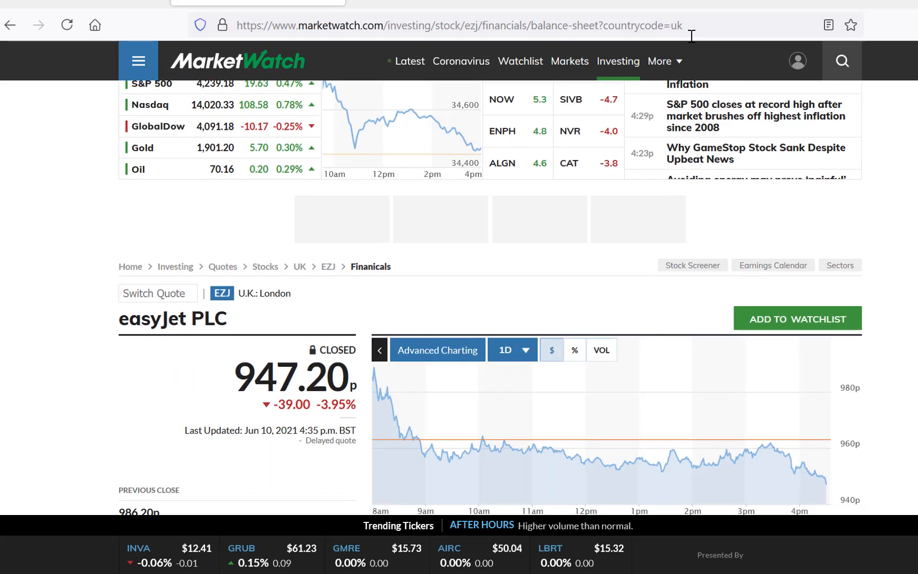
{"action": "key", "text": "Down"}
{"action": "key", "text": "Down"}
{"action": "key", "text": "Down"}
{"action": "key", "text": "Down"}
{"action": "key", "text": "Down"}
{"action": "key", "text": "Down"}
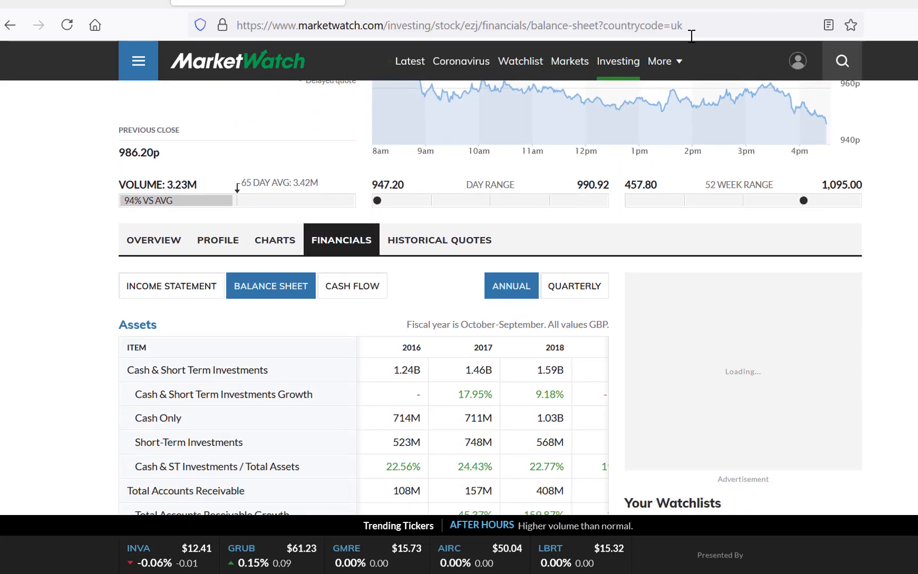
{"action": "key", "text": "Up"}
{"action": "key", "text": "Up"}
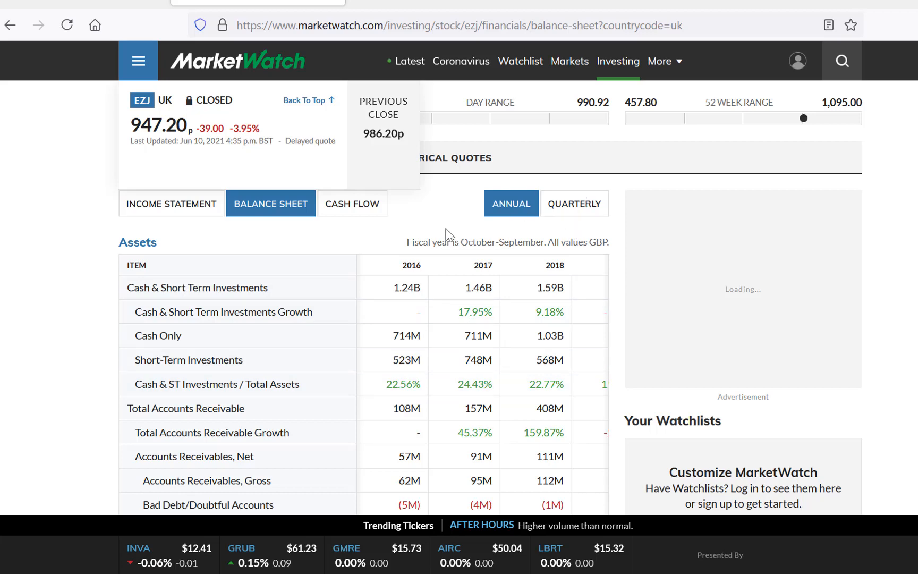
{"action": "left_click", "coordinate": [355, 212]}
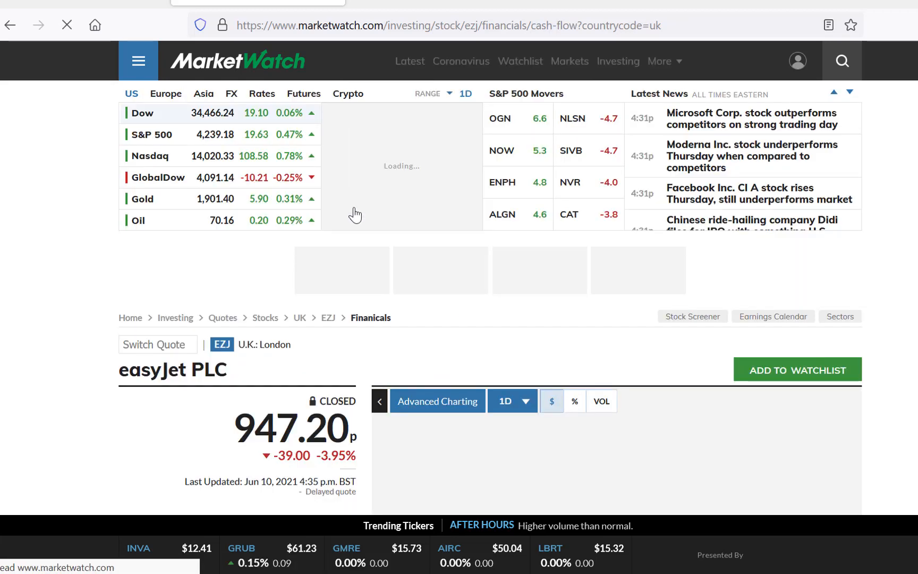
{"action": "scroll", "coordinate": [464, 342], "scroll_direction": "down", "scroll_amount": 1}
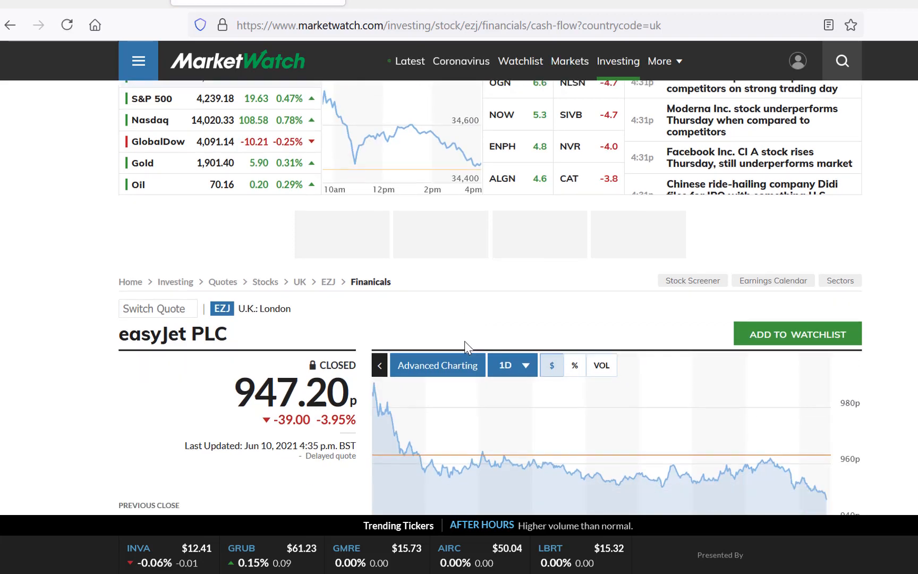
Switch back to the Malaysia and Other Stocks workbook in Excel and go forward from Menu Sheet to EBITDA Trend Analysis
{"action": "mouse_move", "coordinate": [509, 571]}
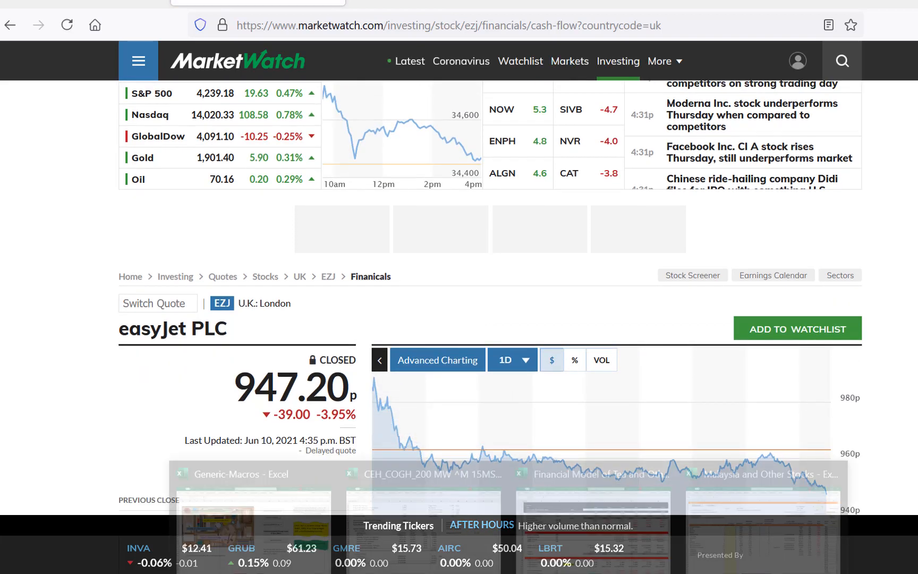
{"action": "left_click", "coordinate": [744, 531]}
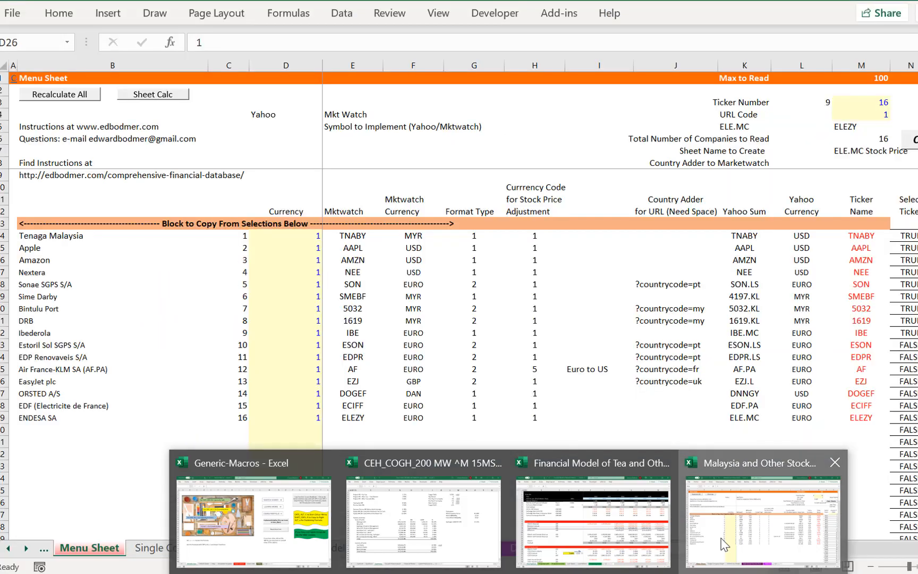
{"action": "key", "text": "ctrl+Page_Down"}
{"action": "key", "text": "ctrl+Page_Down"}
{"action": "key", "text": "ctrl+Page_Down"}
{"action": "key", "text": "ctrl+Page_Down"}
{"action": "key", "text": "ctrl+Page_Down"}
{"action": "key", "text": "ctrl+Page_Down"}
{"action": "key", "text": "ctrl+Page_Down"}
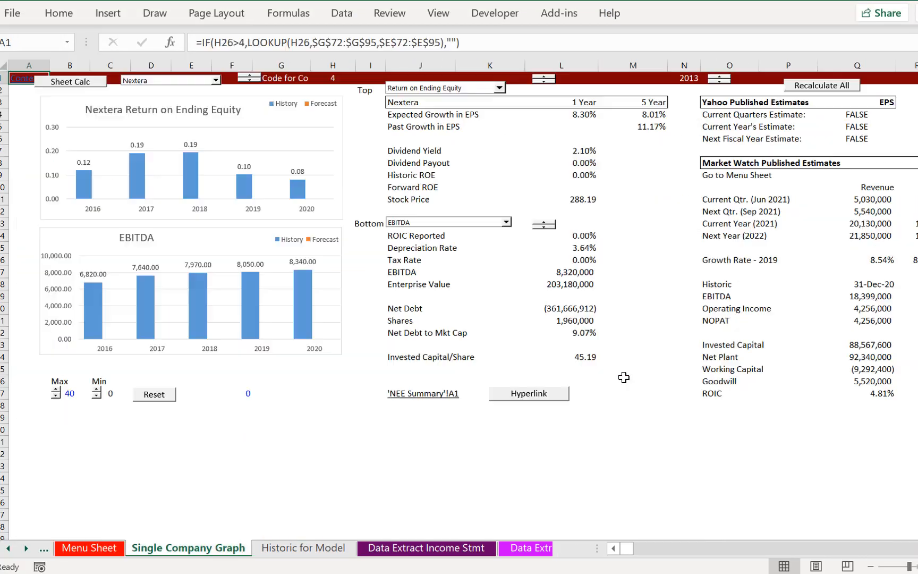
{"action": "key", "text": "ctrl+Page_Down"}
{"action": "key", "text": "ctrl+Page_Down"}
{"action": "key", "text": "ctrl+Page_Down"}
{"action": "key", "text": "ctrl+Page_Down"}
{"action": "key", "text": "ctrl+Page_Down"}
{"action": "key", "text": "ctrl+Page_Down"}
{"action": "key", "text": "ctrl+Page_Down"}
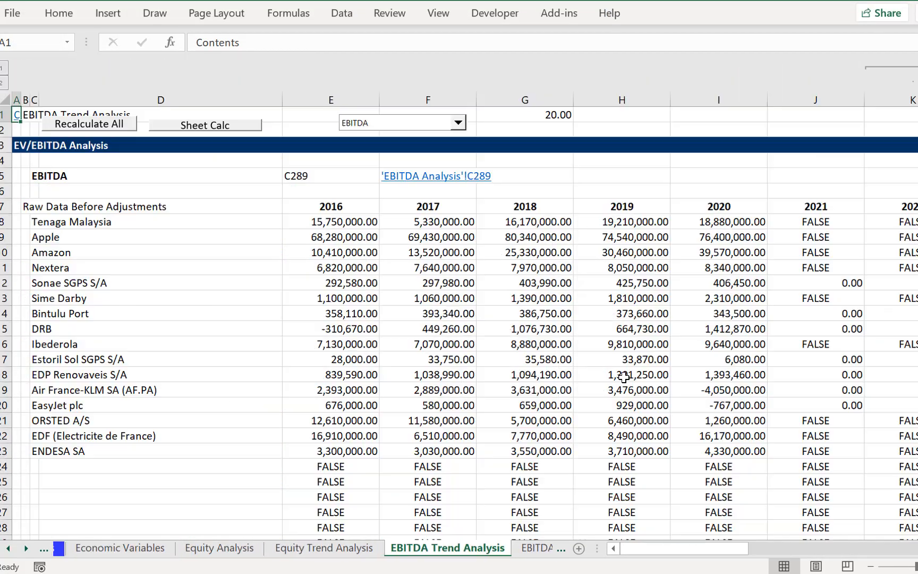
Continue forward through the stock database's sheets from EBITDA Trend Analysis to Dividend Discount
{"action": "key", "text": "ctrl+Page_Down"}
{"action": "key", "text": "ctrl+Page_Down"}
{"action": "key", "text": "ctrl+Page_Down"}
{"action": "key", "text": "ctrl+Page_Down"}
{"action": "key", "text": "ctrl+Page_Down"}
{"action": "key", "text": "ctrl+Page_Down"}
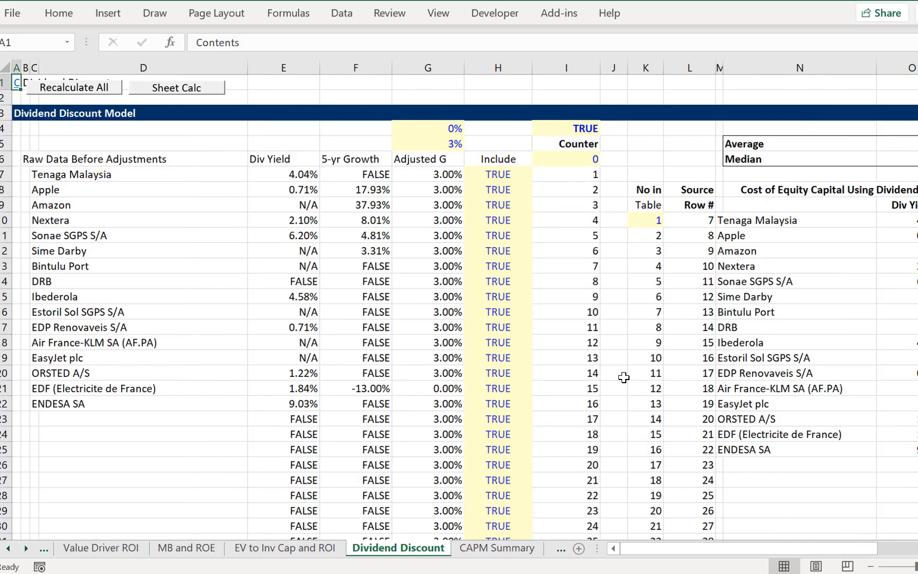
Open the TNABY Income St sheet and examine the imported MarketWatch data down to the annual income statement's depreciation and amortization rows
{"action": "key", "text": "ctrl+Page_Down"}
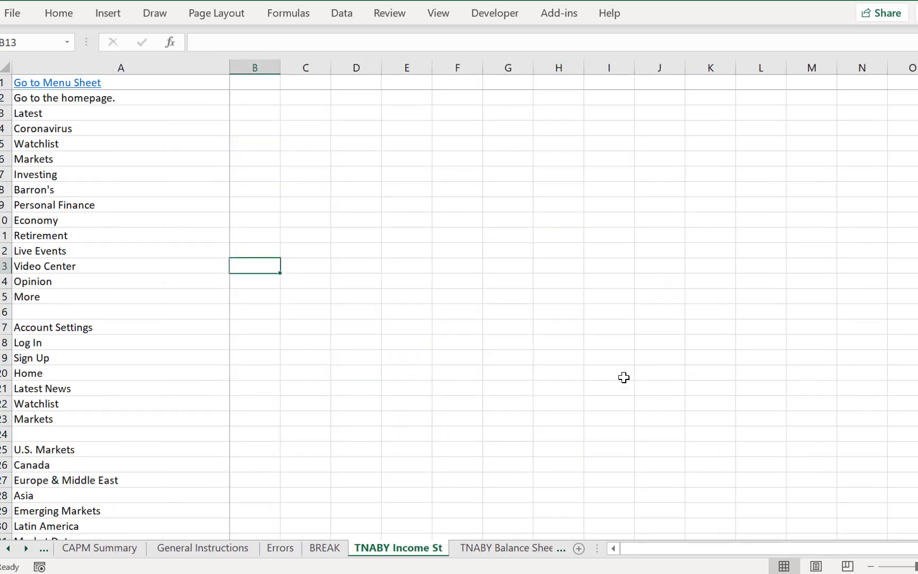
{"action": "key", "text": "Down"}
{"action": "key", "text": "Down"}
{"action": "key", "text": "Down"}
{"action": "key", "text": "Down"}
{"action": "key", "text": "Down"}
{"action": "key", "text": "Down"}
{"action": "key", "text": "Down"}
{"action": "key", "text": "Down"}
{"action": "key", "text": "Down"}
{"action": "key", "text": "Down"}
{"action": "key", "text": "Down"}
{"action": "key", "text": "Down"}
{"action": "key", "text": "Down"}
{"action": "key", "text": "Down"}
{"action": "key", "text": "Down"}
{"action": "key", "text": "Down"}
{"action": "key", "text": "Down"}
{"action": "key", "text": "Down"}
{"action": "key", "text": "Down"}
{"action": "key", "text": "Down"}
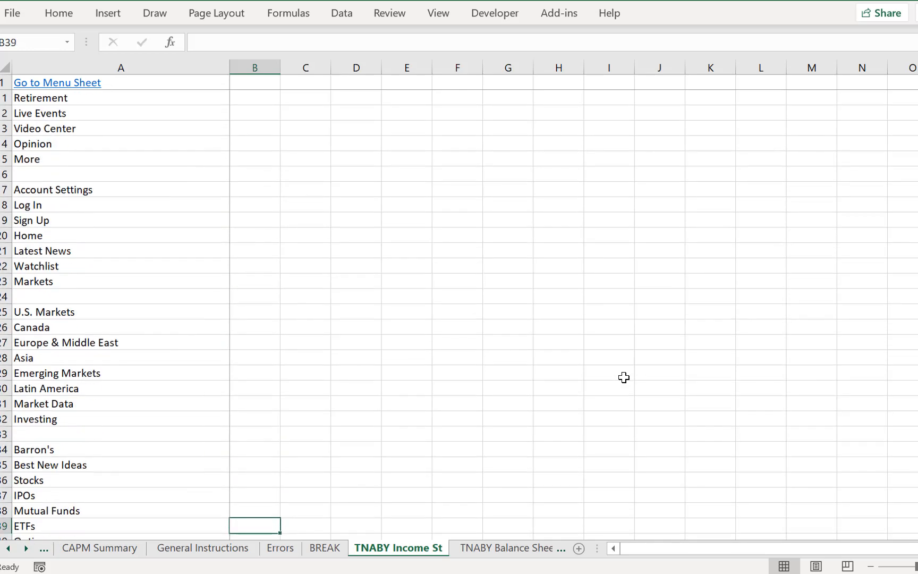
{"action": "key", "text": "Down"}
{"action": "key", "text": "Down"}
{"action": "key", "text": "Down"}
{"action": "key", "text": "Down"}
{"action": "key", "text": "Down"}
{"action": "key", "text": "Down"}
{"action": "key", "text": "Down"}
{"action": "key", "text": "Down"}
{"action": "key", "text": "Down"}
{"action": "key", "text": "Down"}
{"action": "key", "text": "Down"}
{"action": "key", "text": "Down"}
{"action": "key", "text": "Down"}
{"action": "key", "text": "Down"}
{"action": "key", "text": "Down"}
{"action": "key", "text": "Down"}
{"action": "key", "text": "Down"}
{"action": "key", "text": "Down"}
{"action": "key", "text": "Down"}
{"action": "key", "text": "Down"}
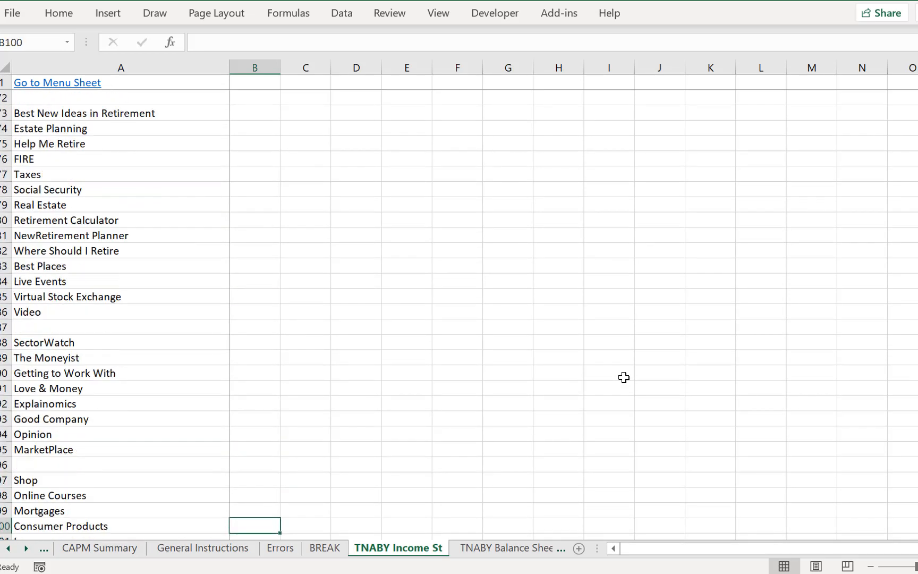
{"action": "key", "text": "Down"}
{"action": "key", "text": "Down"}
{"action": "key", "text": "Down"}
{"action": "key", "text": "Down"}
{"action": "key", "text": "Down"}
{"action": "key", "text": "Down"}
{"action": "key", "text": "Down"}
{"action": "key", "text": "Down"}
{"action": "key", "text": "Down"}
{"action": "key", "text": "Down"}
{"action": "key", "text": "Down"}
{"action": "key", "text": "Down"}
{"action": "key", "text": "Down"}
{"action": "key", "text": "Down"}
{"action": "key", "text": "Down"}
{"action": "key", "text": "Down"}
{"action": "key", "text": "Down"}
{"action": "key", "text": "Down"}
{"action": "key", "text": "Down"}
{"action": "key", "text": "Down"}
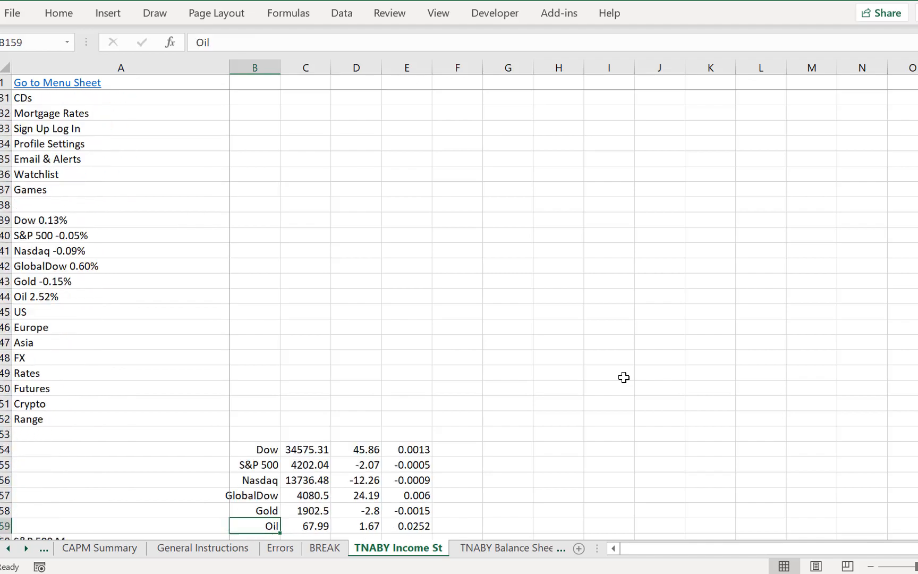
{"action": "key", "text": "Down"}
{"action": "key", "text": "Down"}
{"action": "key", "text": "Down"}
{"action": "key", "text": "Down"}
{"action": "key", "text": "Down"}
{"action": "key", "text": "Down"}
{"action": "key", "text": "Down"}
{"action": "key", "text": "Down"}
{"action": "key", "text": "Down"}
{"action": "key", "text": "Down"}
{"action": "key", "text": "Down"}
{"action": "key", "text": "Down"}
{"action": "key", "text": "Down"}
{"action": "key", "text": "Down"}
{"action": "key", "text": "Down"}
{"action": "key", "text": "Down"}
{"action": "key", "text": "Down"}
{"action": "key", "text": "Down"}
{"action": "key", "text": "Down"}
{"action": "key", "text": "Down"}
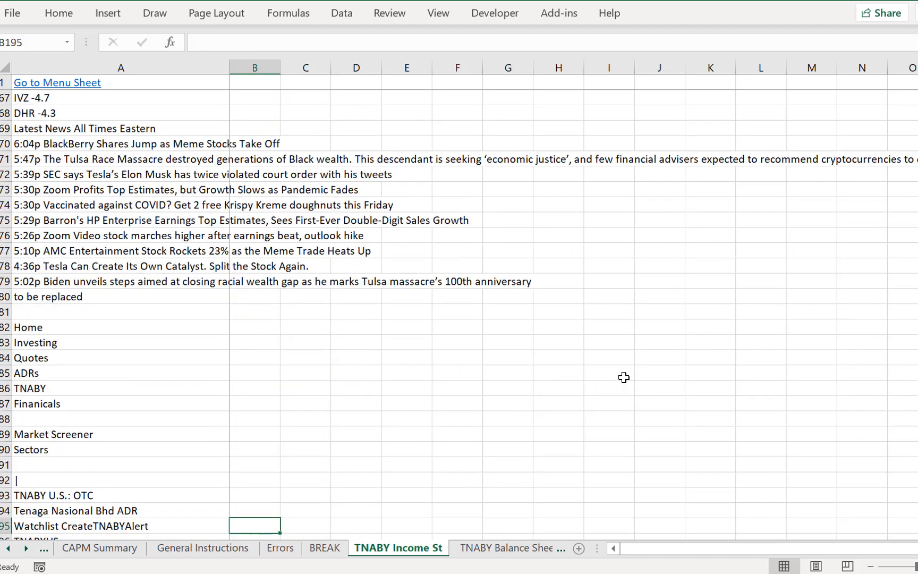
{"action": "key", "text": "Down"}
{"action": "key", "text": "Down"}
{"action": "key", "text": "Down"}
{"action": "key", "text": "Down"}
{"action": "key", "text": "Down"}
{"action": "key", "text": "Down"}
{"action": "key", "text": "Down"}
{"action": "key", "text": "Down"}
{"action": "key", "text": "Down"}
{"action": "key", "text": "Down"}
{"action": "key", "text": "Down"}
{"action": "key", "text": "Down"}
{"action": "key", "text": "Down"}
{"action": "key", "text": "Down"}
{"action": "key", "text": "Down"}
{"action": "key", "text": "Down"}
{"action": "key", "text": "Down"}
{"action": "key", "text": "Down"}
{"action": "key", "text": "Down"}
{"action": "key", "text": "Down"}
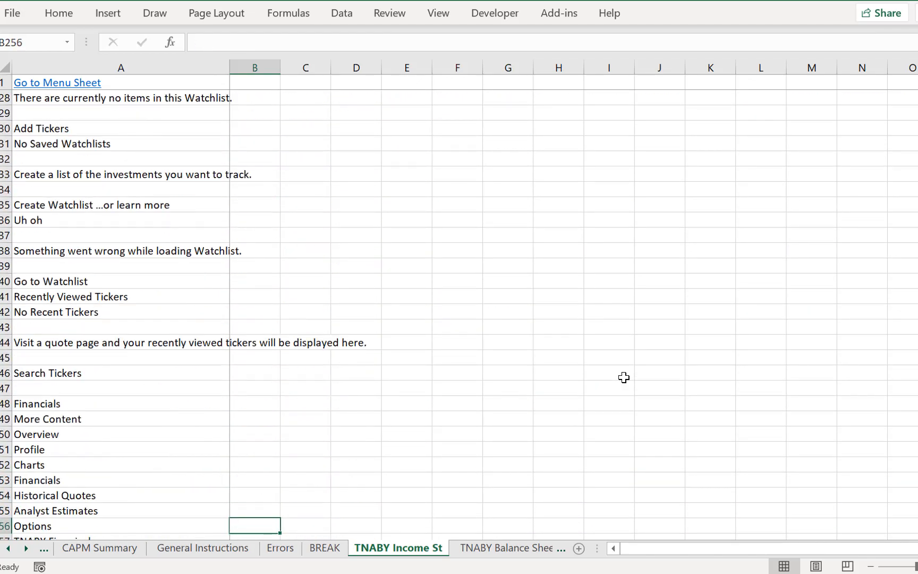
{"action": "key", "text": "Down"}
{"action": "key", "text": "Down"}
{"action": "key", "text": "Down"}
{"action": "key", "text": "Down"}
{"action": "key", "text": "Down"}
{"action": "key", "text": "Down"}
{"action": "key", "text": "Down"}
{"action": "key", "text": "Down"}
{"action": "key", "text": "Down"}
{"action": "key", "text": "Down"}
{"action": "key", "text": "Down"}
{"action": "key", "text": "Up"}
{"action": "key", "text": "Up"}
{"action": "key", "text": "Up"}
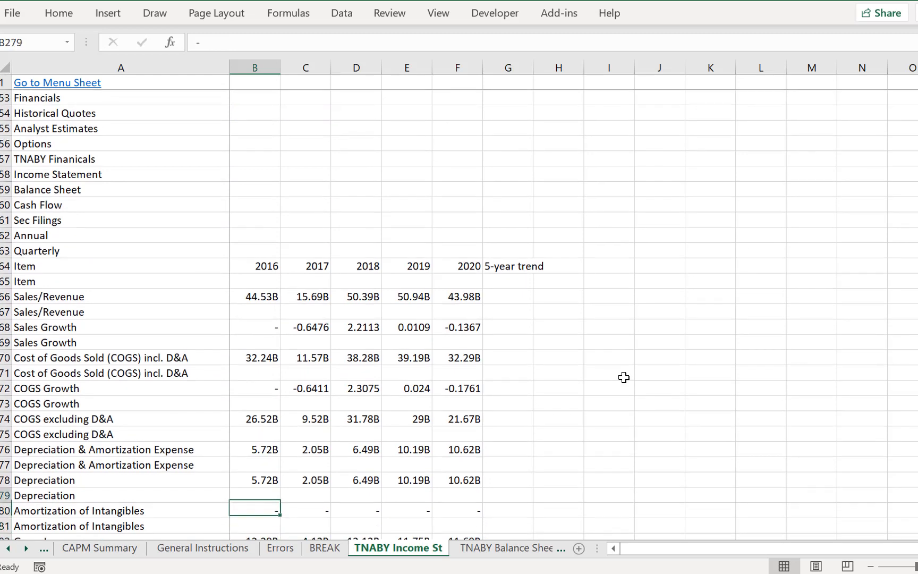
{"action": "key", "text": "Down"}
{"action": "key", "text": "Down"}
Go forward through Tenaga's imported data sheets from TNABY Balance Sheet to TNABY Cash Qtr
{"action": "key", "text": "ctrl+Page_Down"}
{"action": "key", "text": "ctrl+Page_Down"}
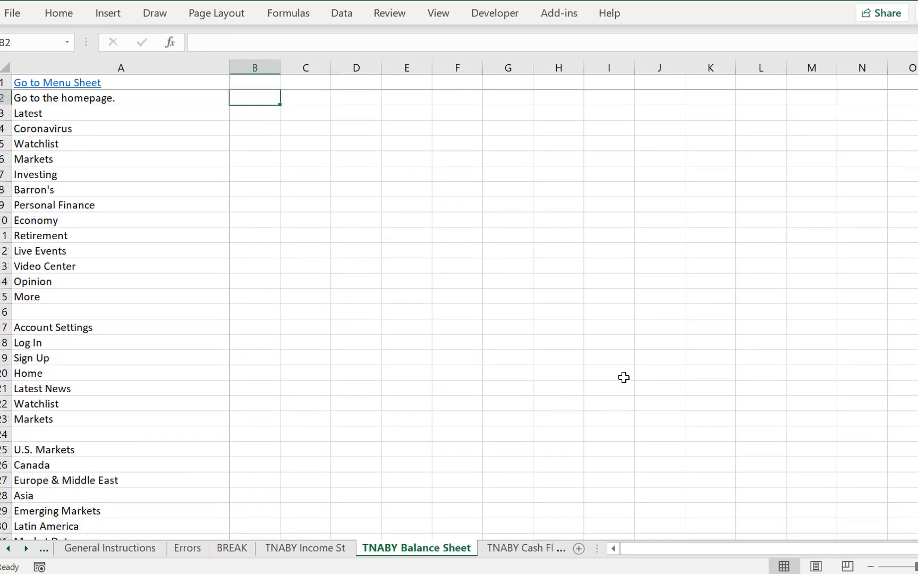
{"action": "key", "text": "ctrl+Page_Down"}
{"action": "key", "text": "ctrl+Page_Down"}
{"action": "key", "text": "ctrl+Page_Down"}
{"action": "key", "text": "ctrl+Page_Down"}
{"action": "key", "text": "ctrl+Page_Down"}
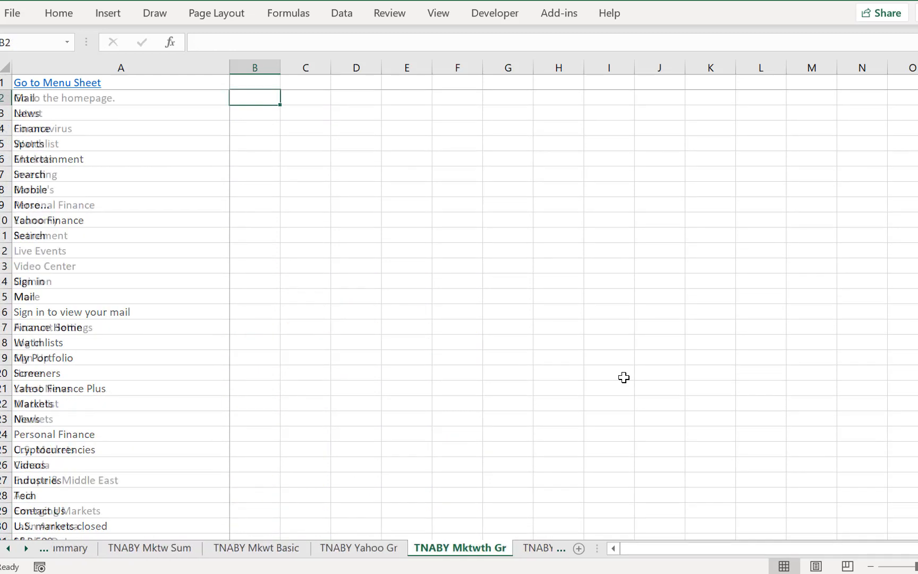
{"action": "key", "text": "ctrl+Page_Down"}
{"action": "key", "text": "ctrl+Page_Down"}
{"action": "key", "text": "ctrl+Page_Down"}
{"action": "key", "text": "ctrl+Page_Down"}
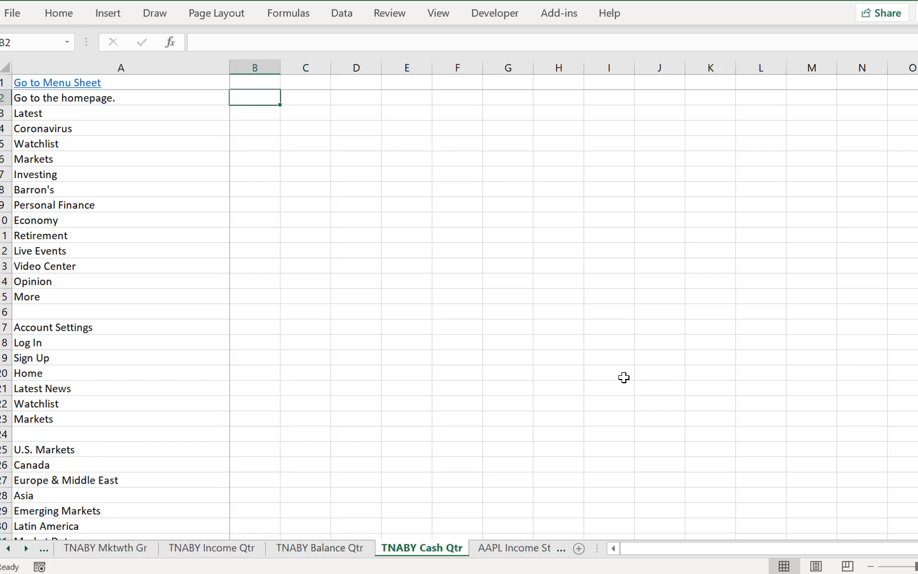
Go forward from the TNABY Cash Qtr sheet to Apple's imported AAPL Income St sheet
{"action": "key", "text": "ctrl+Page_Down"}
{"action": "key", "text": "ctrl+Page_Up"}
{"action": "key", "text": "ctrl+Page_Up"}
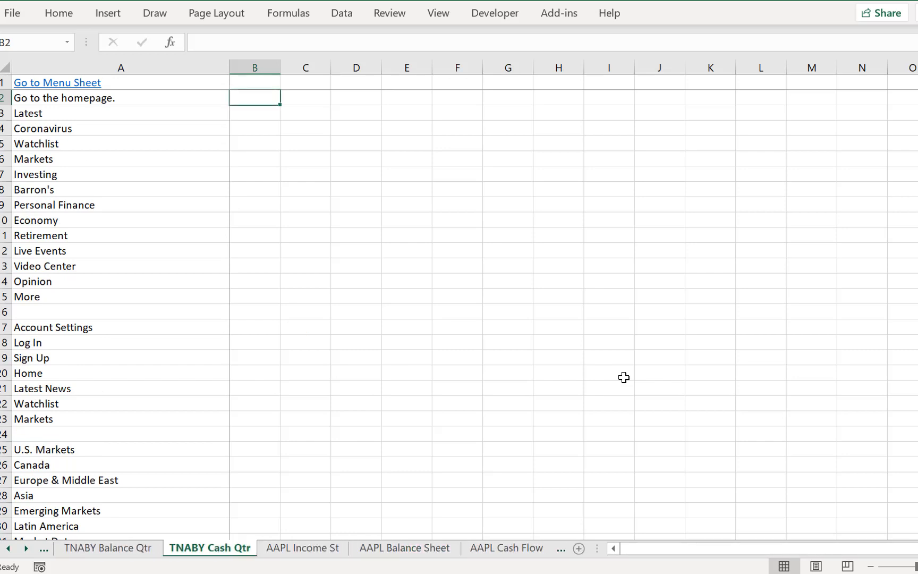
{"action": "key", "text": "ctrl+Page_Down"}
{"action": "key", "text": "ctrl+Page_Down"}
{"action": "key", "text": "ctrl+Page_Up"}
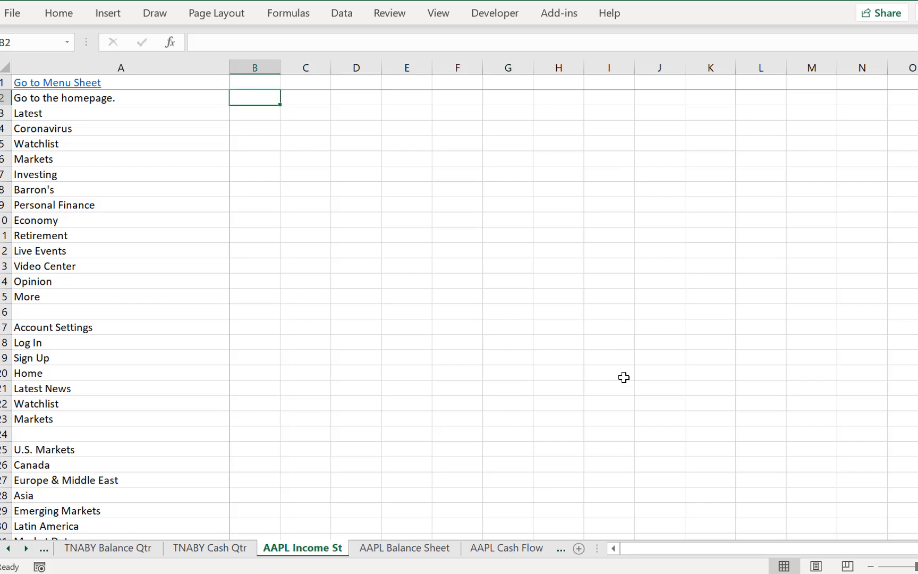
Examine the AAPL Income St data down to the annual income statement's sales, COGS, depreciation and gross income rows
{"action": "key", "text": "Down"}
{"action": "key", "text": "Down"}
{"action": "key", "text": "Down"}
{"action": "key", "text": "Down"}
{"action": "key", "text": "Down"}
{"action": "key", "text": "Down"}
{"action": "key", "text": "Down"}
{"action": "key", "text": "Down"}
{"action": "key", "text": "Down"}
{"action": "key", "text": "Down"}
{"action": "key", "text": "Down"}
{"action": "key", "text": "Down"}
{"action": "key", "text": "Down"}
{"action": "key", "text": "Down"}
{"action": "key", "text": "Down"}
{"action": "key", "text": "Down"}
{"action": "key", "text": "Down"}
{"action": "key", "text": "Down"}
{"action": "key", "text": "Down"}
{"action": "key", "text": "Down"}
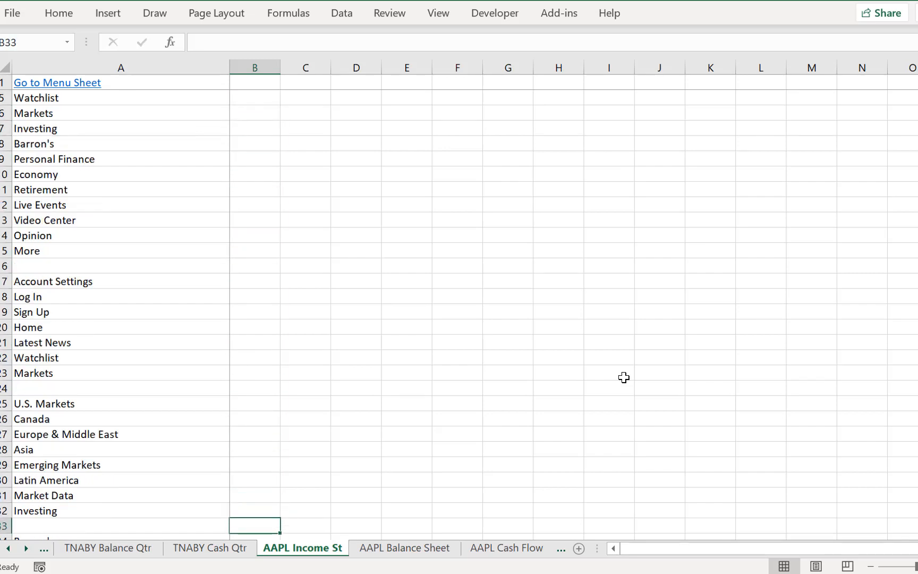
{"action": "key", "text": "Down"}
{"action": "key", "text": "Down"}
{"action": "key", "text": "Down"}
{"action": "key", "text": "Down"}
{"action": "key", "text": "Down"}
{"action": "key", "text": "Down"}
{"action": "key", "text": "Down"}
{"action": "key", "text": "Down"}
{"action": "key", "text": "Down"}
{"action": "key", "text": "Down"}
{"action": "key", "text": "Down"}
{"action": "key", "text": "Down"}
{"action": "key", "text": "Down"}
{"action": "key", "text": "Down"}
{"action": "key", "text": "Down"}
{"action": "key", "text": "Down"}
{"action": "key", "text": "Down"}
{"action": "key", "text": "Down"}
{"action": "key", "text": "Down"}
{"action": "key", "text": "Down"}
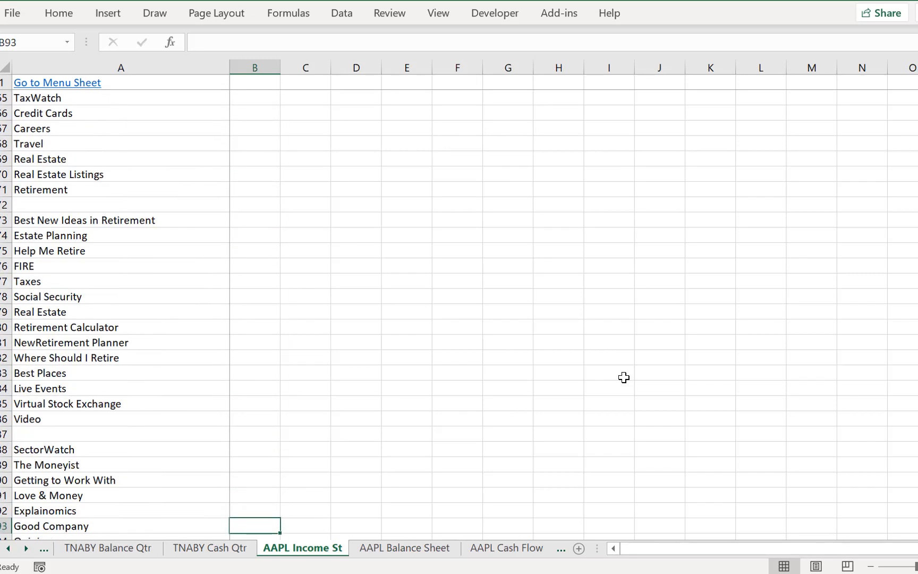
{"action": "key", "text": "Down"}
{"action": "key", "text": "Down"}
{"action": "key", "text": "Down"}
{"action": "key", "text": "Down"}
{"action": "key", "text": "Down"}
{"action": "key", "text": "Down"}
{"action": "key", "text": "Down"}
{"action": "key", "text": "Down"}
{"action": "key", "text": "Down"}
{"action": "key", "text": "Down"}
{"action": "key", "text": "Down"}
{"action": "key", "text": "Down"}
{"action": "key", "text": "Down"}
{"action": "key", "text": "Down"}
{"action": "key", "text": "Down"}
{"action": "key", "text": "Down"}
{"action": "key", "text": "Down"}
{"action": "key", "text": "Down"}
{"action": "key", "text": "Down"}
{"action": "key", "text": "Down"}
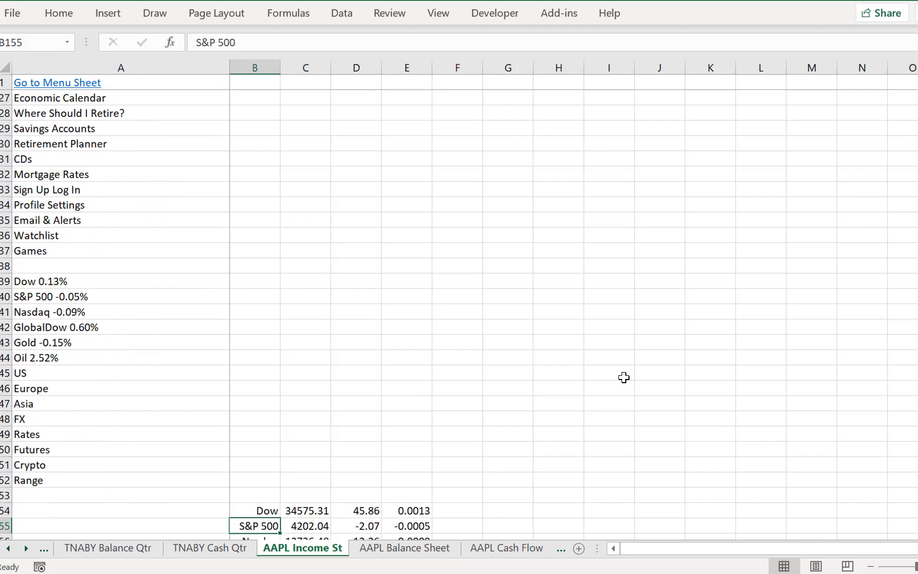
{"action": "key", "text": "Down"}
{"action": "key", "text": "Down"}
{"action": "key", "text": "Down"}
{"action": "key", "text": "Down"}
{"action": "key", "text": "Down"}
{"action": "key", "text": "Down"}
{"action": "key", "text": "Down"}
{"action": "key", "text": "Down"}
{"action": "key", "text": "Down"}
{"action": "key", "text": "Down"}
{"action": "key", "text": "Down"}
{"action": "key", "text": "Down"}
{"action": "key", "text": "Down"}
{"action": "key", "text": "Down"}
{"action": "key", "text": "Down"}
{"action": "key", "text": "Down"}
{"action": "key", "text": "Down"}
{"action": "key", "text": "Down"}
{"action": "key", "text": "Down"}
{"action": "key", "text": "Down"}
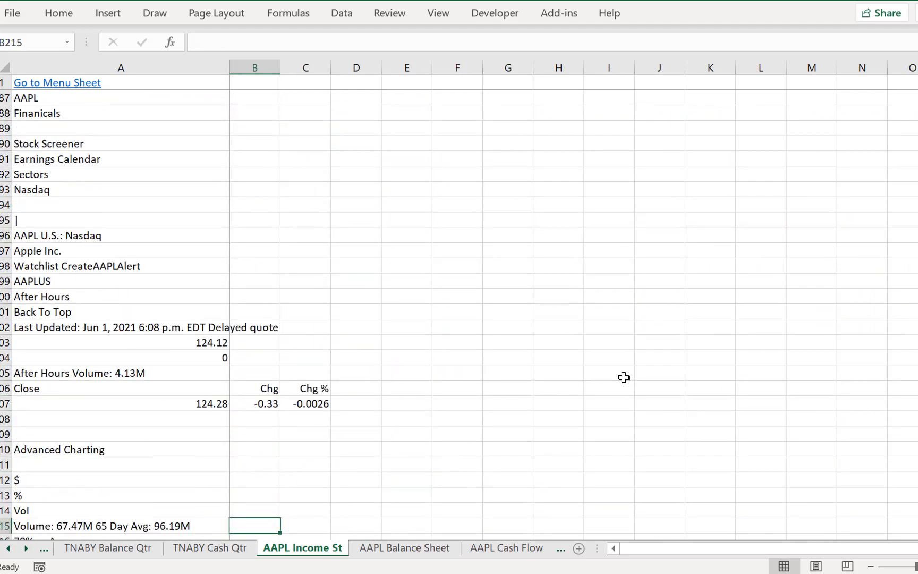
{"action": "key", "text": "Down"}
{"action": "key", "text": "Down"}
{"action": "key", "text": "Down"}
{"action": "key", "text": "Down"}
{"action": "key", "text": "Down"}
{"action": "key", "text": "Down"}
{"action": "key", "text": "Down"}
{"action": "key", "text": "Down"}
{"action": "key", "text": "Down"}
{"action": "key", "text": "Down"}
{"action": "key", "text": "Down"}
{"action": "key", "text": "Down"}
{"action": "key", "text": "Down"}
{"action": "key", "text": "Down"}
{"action": "key", "text": "Down"}
{"action": "key", "text": "Down"}
{"action": "key", "text": "Down"}
{"action": "key", "text": "Down"}
{"action": "key", "text": "Down"}
{"action": "key", "text": "Down"}
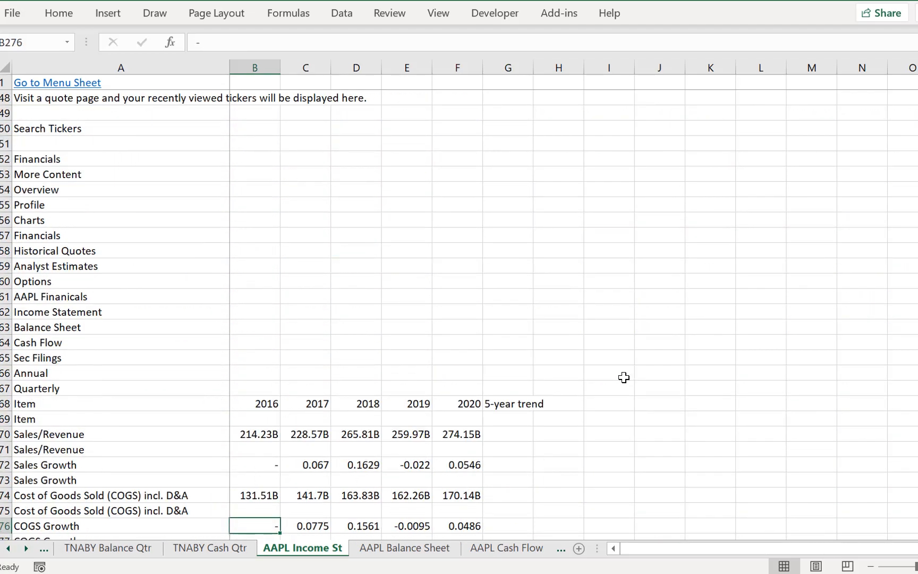
{"action": "key", "text": "Up"}
{"action": "key", "text": "Up"}
{"action": "key", "text": "Up"}
{"action": "key", "text": "Up"}
{"action": "key", "text": "Up"}
{"action": "key", "text": "Up"}
{"action": "key", "text": "Up"}
{"action": "key", "text": "Up"}
{"action": "key", "text": "Up"}
{"action": "key", "text": "Up"}
{"action": "key", "text": "Up"}
{"action": "key", "text": "Up"}
{"action": "key", "text": "Up"}
{"action": "key", "text": "Up"}
{"action": "key", "text": "Up"}
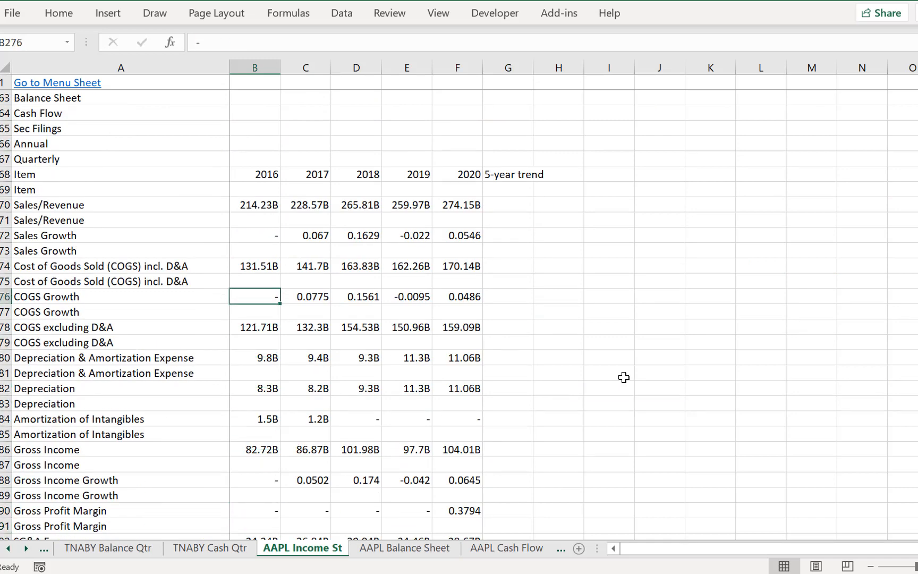
{"action": "key", "text": "Down"}
{"action": "key", "text": "Down"}
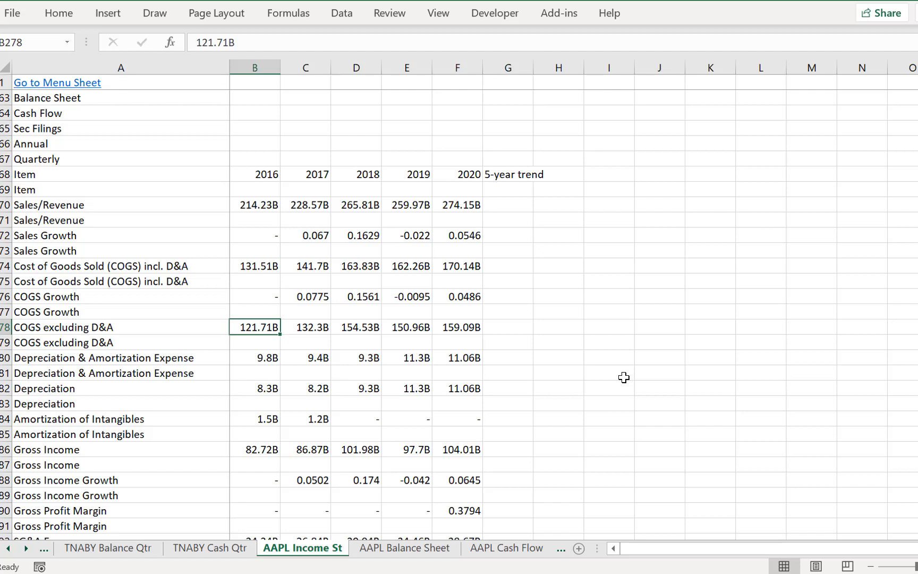
Go back through Tenaga's imported source sheets from AAPL Income St to the Errors sheet
{"action": "key", "text": "ctrl+Page_Up"}
{"action": "key", "text": "ctrl+Page_Up"}
{"action": "key", "text": "ctrl+Page_Up"}
{"action": "key", "text": "ctrl+Page_Up"}
{"action": "key", "text": "ctrl+Page_Up"}
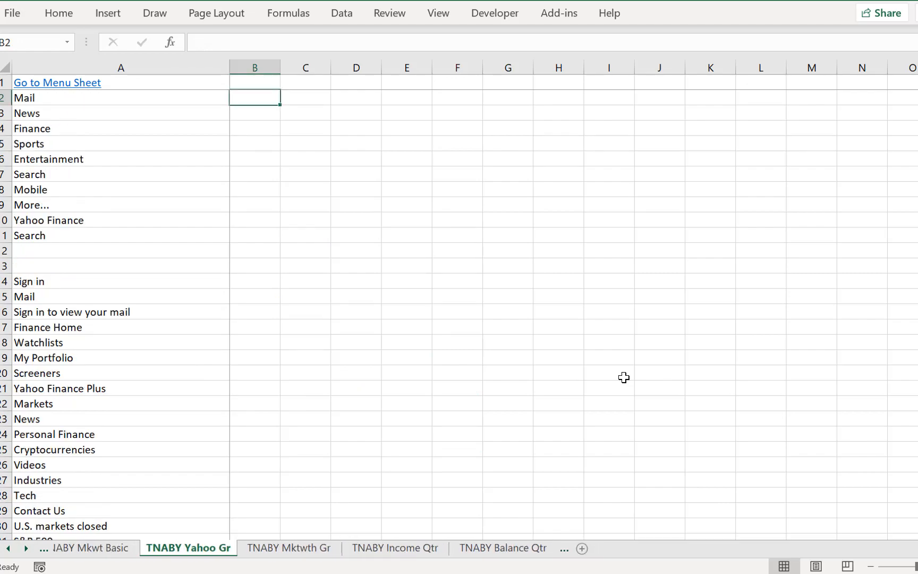
{"action": "key", "text": "ctrl+Page_Up"}
{"action": "key", "text": "ctrl+Page_Up"}
{"action": "key", "text": "ctrl+Page_Up"}
{"action": "key", "text": "ctrl+Page_Up"}
{"action": "key", "text": "ctrl+Page_Up"}
{"action": "key", "text": "ctrl+Page_Up"}
{"action": "key", "text": "ctrl+Page_Up"}
{"action": "key", "text": "ctrl+Page_Up"}
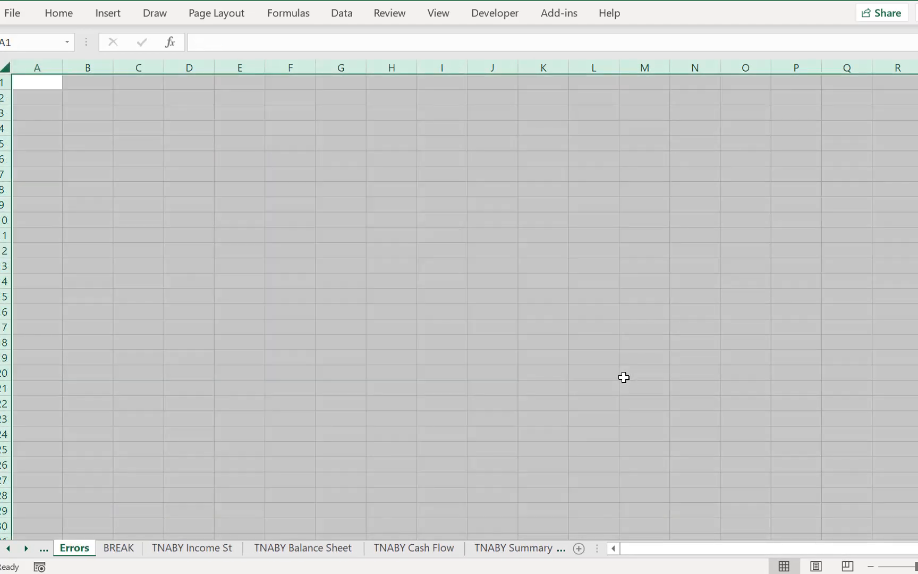
Go back through the valuation and regression sheets from Errors to EBITDA Analysis
{"action": "key", "text": "ctrl+Page_Up"}
{"action": "key", "text": "ctrl+Page_Up"}
{"action": "key", "text": "ctrl+Page_Up"}
{"action": "key", "text": "ctrl+Page_Up"}
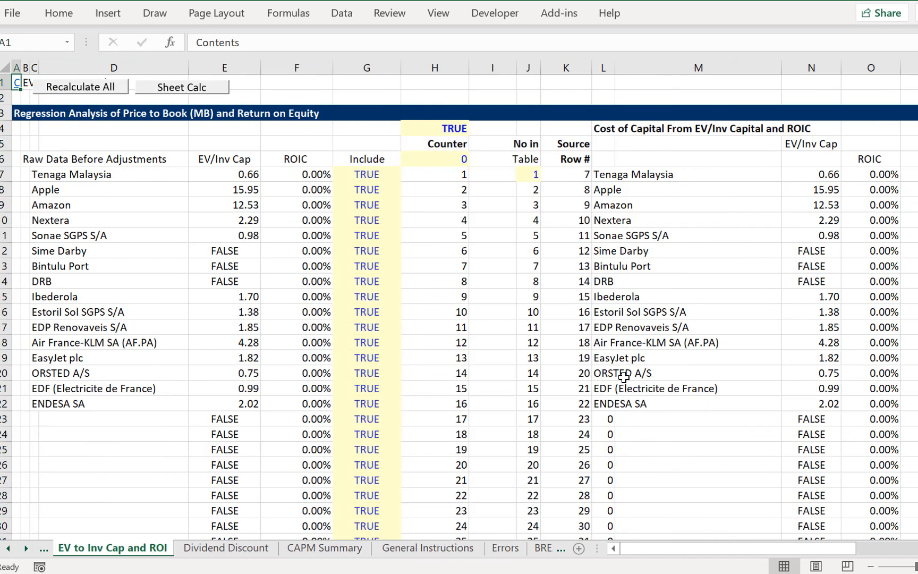
{"action": "key", "text": "ctrl+Page_Up"}
{"action": "key", "text": "ctrl+Page_Up"}
{"action": "key", "text": "ctrl+Page_Up"}
{"action": "key", "text": "ctrl+Page_Up"}
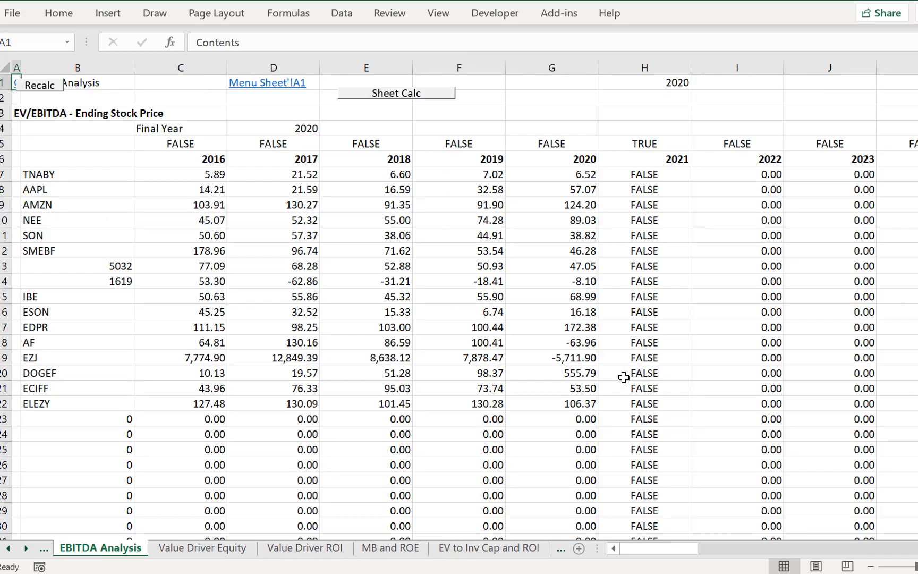
Go back from EBITDA Analysis through the equity and data extract sheets to Historic for Model
{"action": "key", "text": "ctrl+Page_Up"}
{"action": "key", "text": "ctrl+Page_Up"}
{"action": "key", "text": "ctrl+Page_Up"}
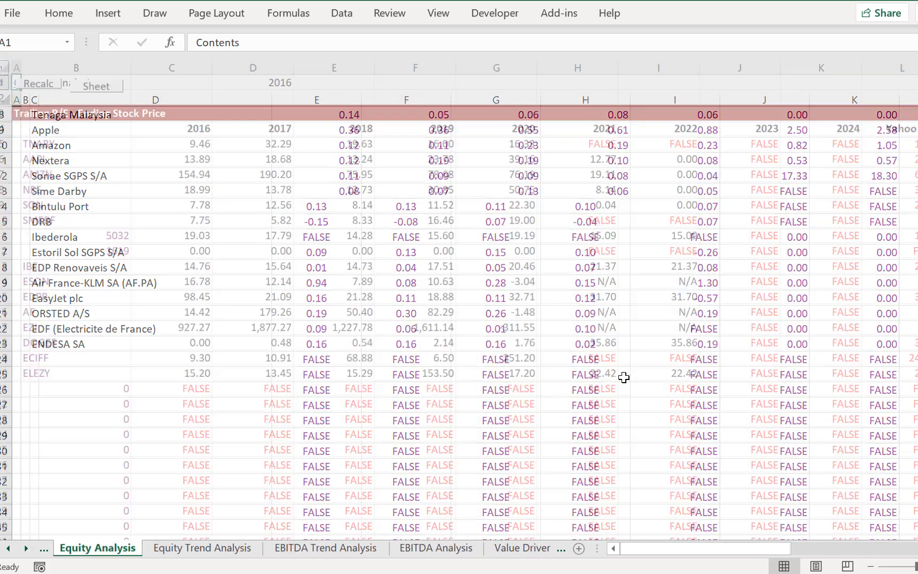
{"action": "key", "text": "ctrl+Page_Up"}
{"action": "key", "text": "ctrl+Page_Up"}
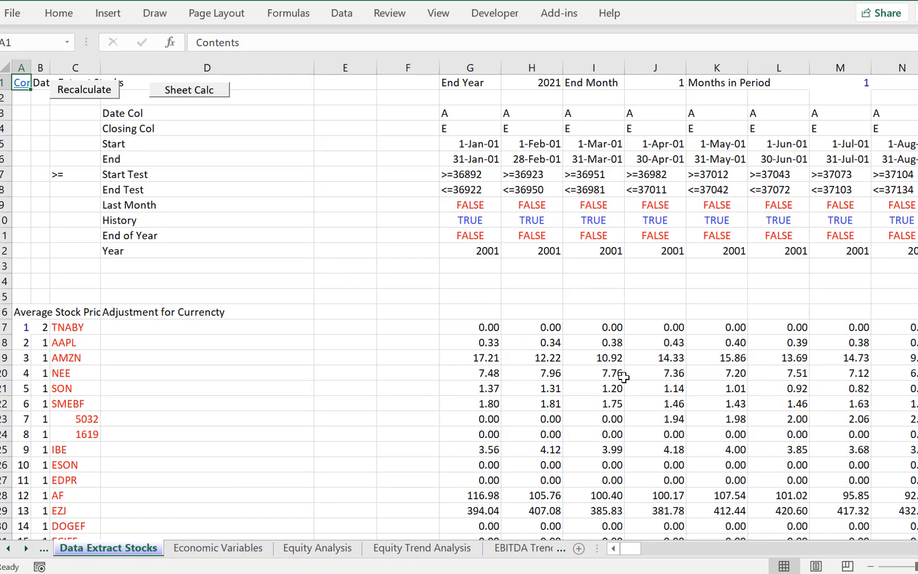
{"action": "key", "text": "ctrl+Page_Up"}
{"action": "key", "text": "ctrl+Page_Up"}
{"action": "key", "text": "ctrl+Page_Up"}
{"action": "key", "text": "ctrl+Page_Up"}
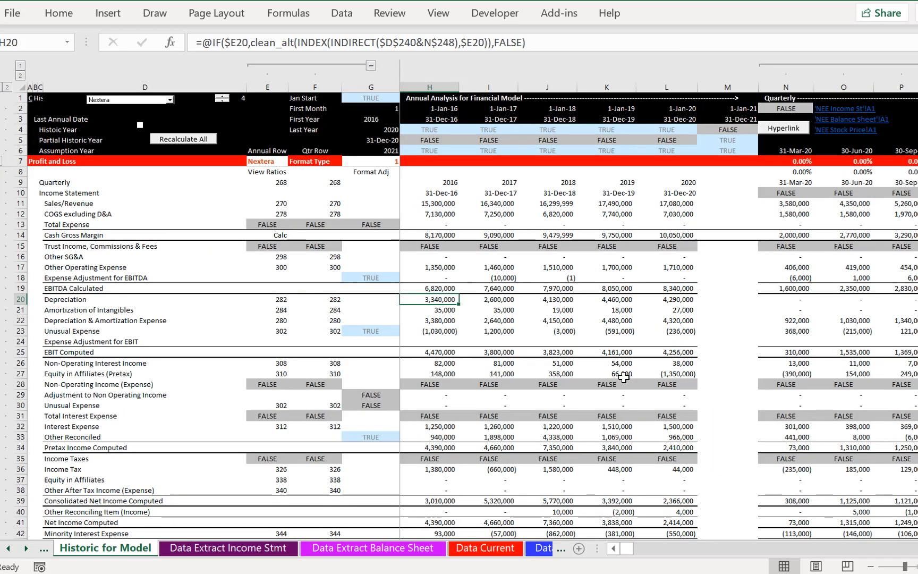
{"action": "key", "text": "Left"}
{"action": "key", "text": "Left"}
{"action": "key", "text": "Right"}
{"action": "key", "text": "Right"}
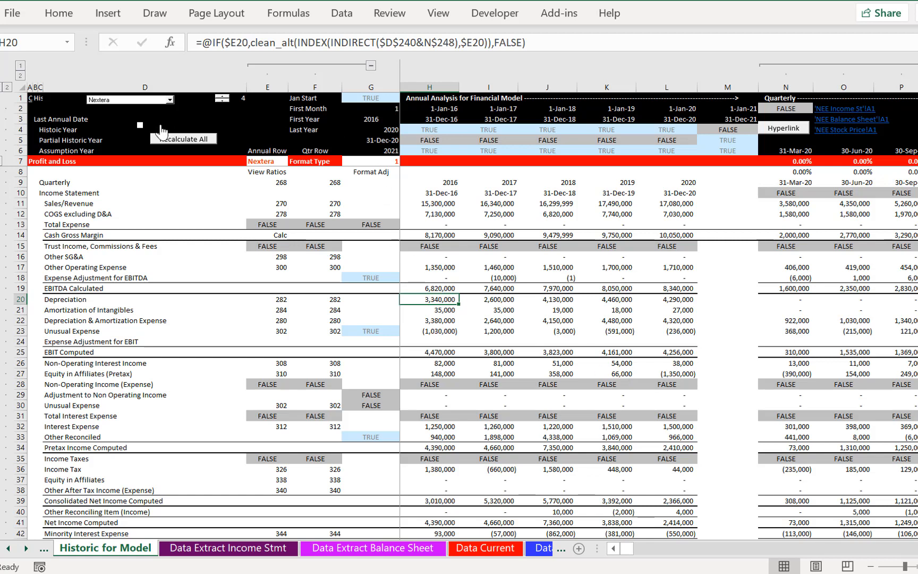
Choose Tenaga Malaysia as the company to analyse on the Historic for Model sheet
{"action": "left_click", "coordinate": [143, 101]}
{"action": "scroll", "coordinate": [143, 108], "scroll_direction": "up", "scroll_amount": 1}
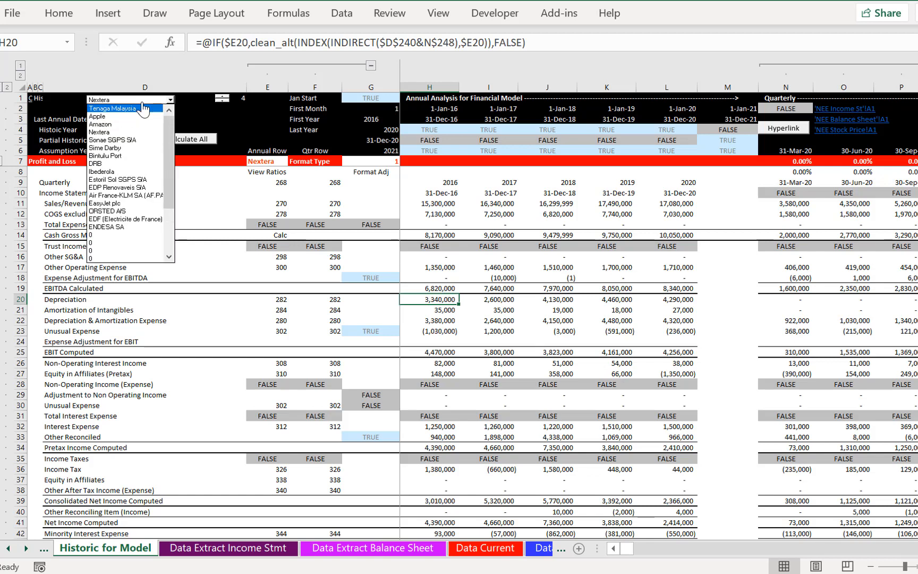
{"action": "left_click", "coordinate": [142, 108]}
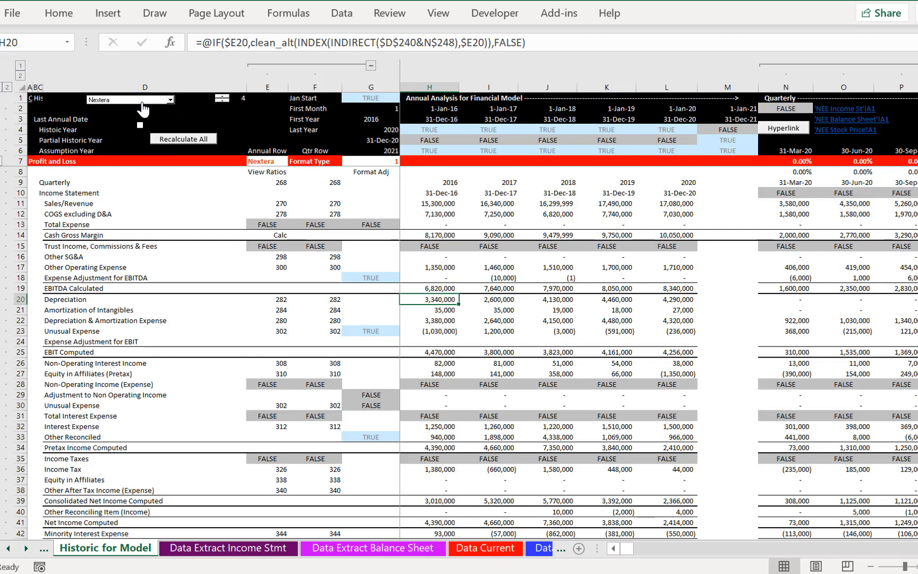
Examine Tenaga's EBIT Computed row from the annual columns through the quarterly columns to the YTD forecast and back
{"action": "left_click", "coordinate": [465, 355]}
{"action": "key", "text": "Left"}
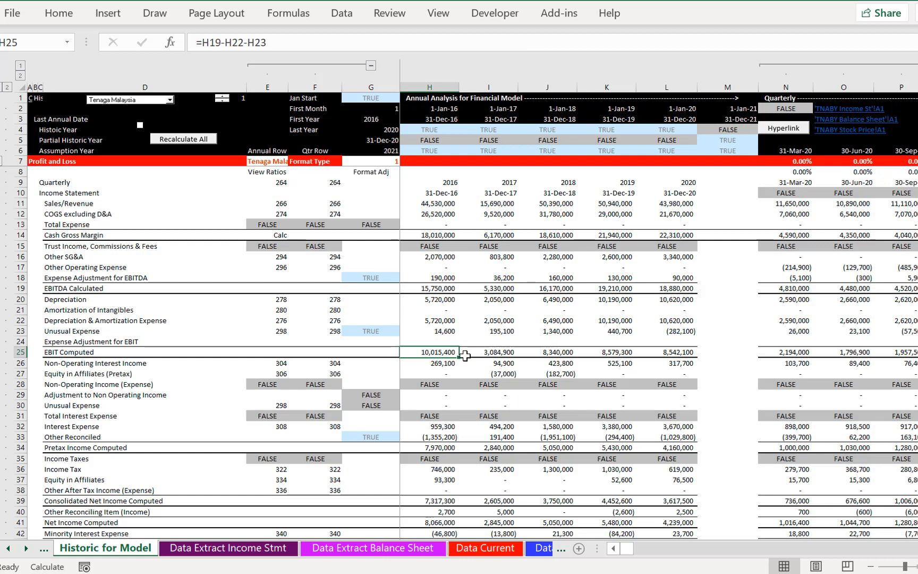
{"action": "key", "text": "Right"}
{"action": "key", "text": "Right"}
{"action": "key", "text": "Right"}
{"action": "key", "text": "Right"}
{"action": "key", "text": "Right"}
{"action": "key", "text": "Right"}
{"action": "key", "text": "Right"}
{"action": "key", "text": "Right"}
{"action": "key", "text": "Right"}
{"action": "key", "text": "Right"}
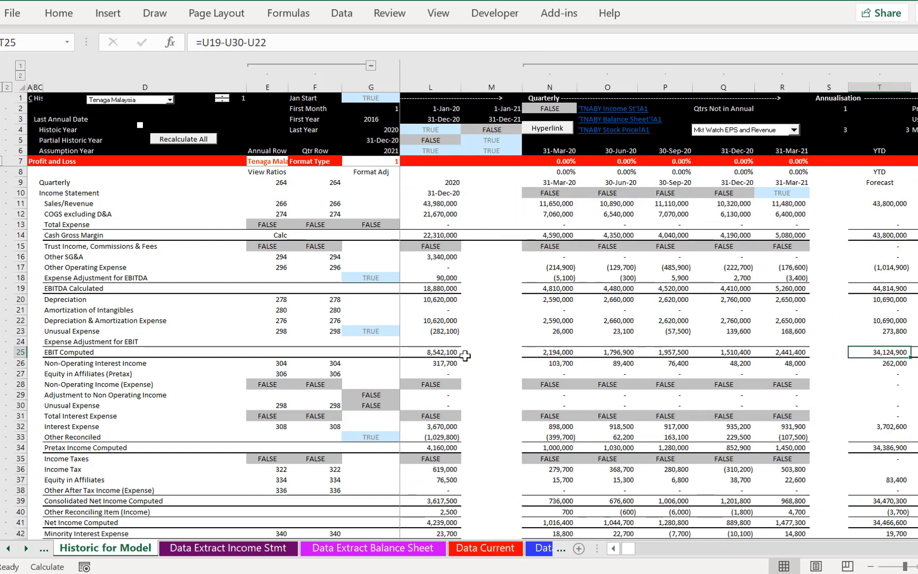
{"action": "key", "text": "Left"}
{"action": "key", "text": "Left"}
{"action": "key", "text": "Left"}
{"action": "key", "text": "Left"}
{"action": "key", "text": "Left"}
{"action": "key", "text": "Left"}
{"action": "key", "text": "Left"}
{"action": "key", "text": "Left"}
{"action": "key", "text": "Left"}
{"action": "key", "text": "Left"}
{"action": "key", "text": "Left"}
{"action": "key", "text": "Left"}
{"action": "key", "text": "Left"}
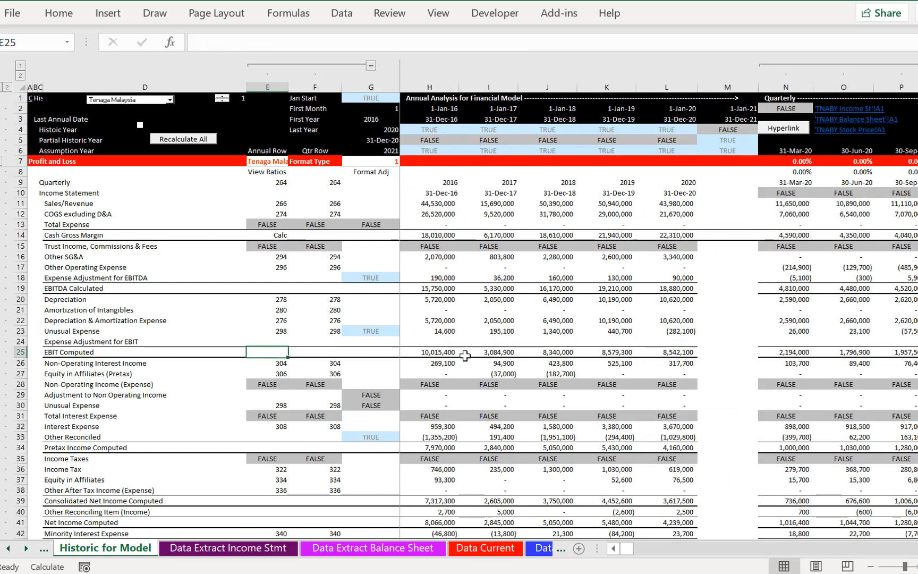
Review Tenaga's EBIT Computed figures once more, comparing the annual columns with the 2020 quarterly columns
{"action": "key", "text": "Right"}
{"action": "key", "text": "Right"}
{"action": "key", "text": "Right"}
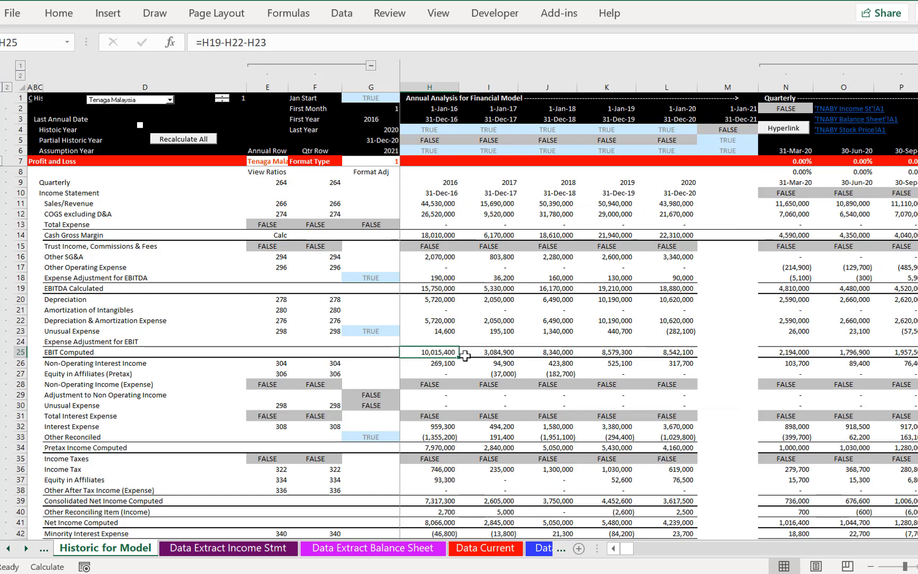
{"action": "key", "text": "Right"}
{"action": "key", "text": "Right"}
{"action": "key", "text": "Right"}
{"action": "key", "text": "Right"}
{"action": "key", "text": "Right"}
{"action": "key", "text": "Right"}
{"action": "key", "text": "Right"}
{"action": "key", "text": "Right"}
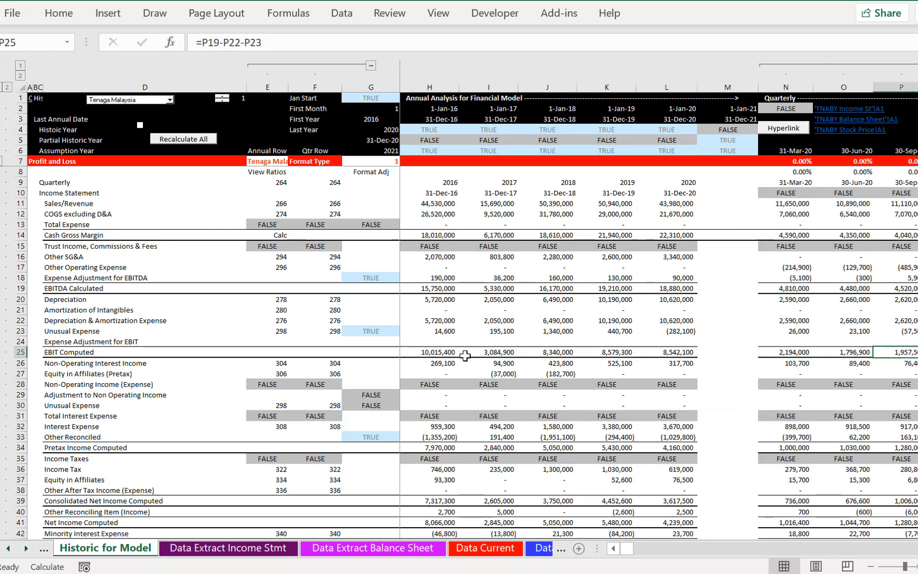
{"action": "key", "text": "Right"}
{"action": "key", "text": "Right"}
{"action": "key", "text": "Left"}
{"action": "key", "text": "Left"}
{"action": "key", "text": "Left"}
{"action": "key", "text": "Left"}
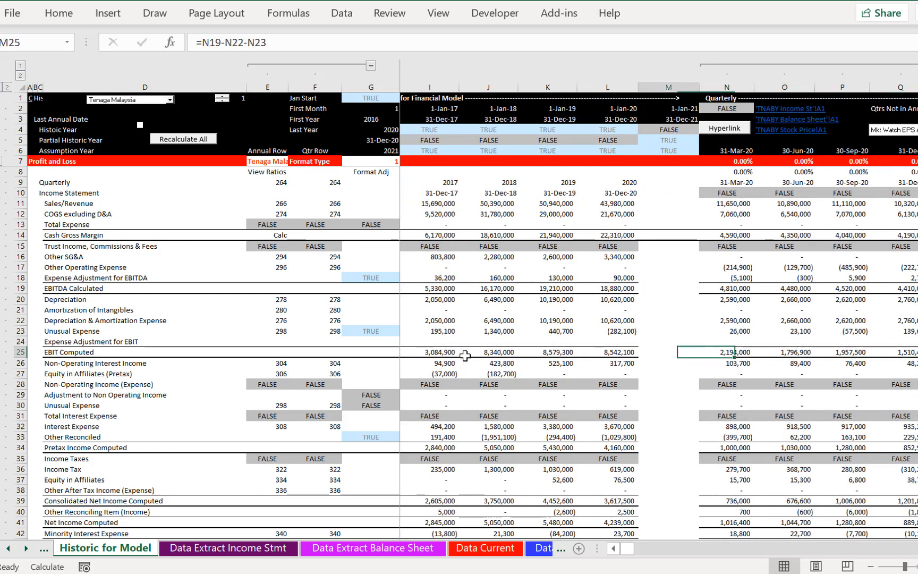
{"action": "key", "text": "Left"}
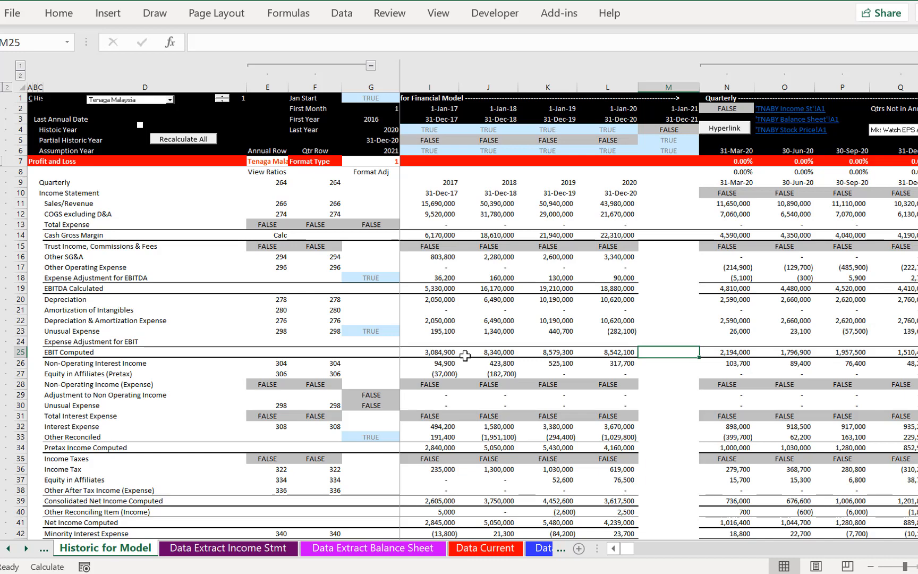
Go to the Single Company Graph sheet and choose Apple as the company to chart
{"action": "key", "text": "ctrl+Page_Up"}
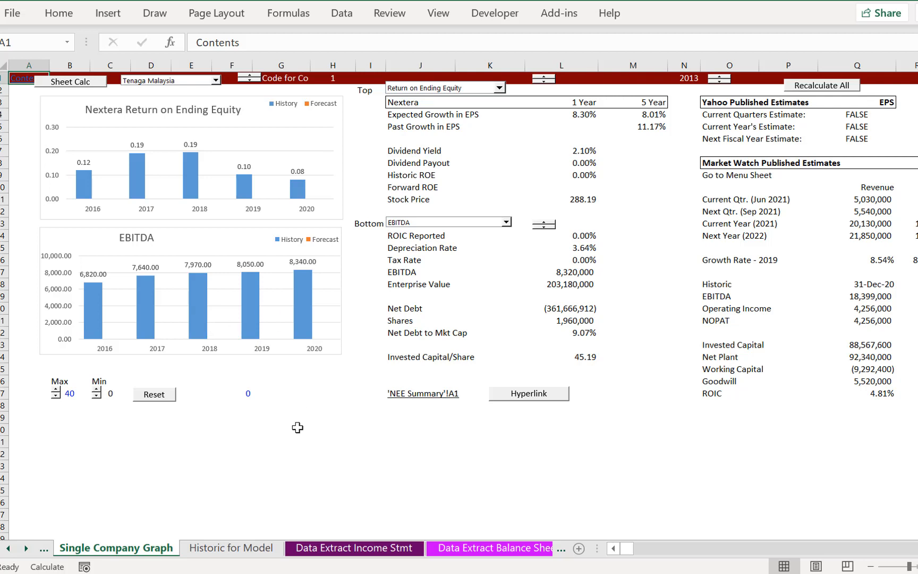
{"action": "left_click", "coordinate": [170, 84]}
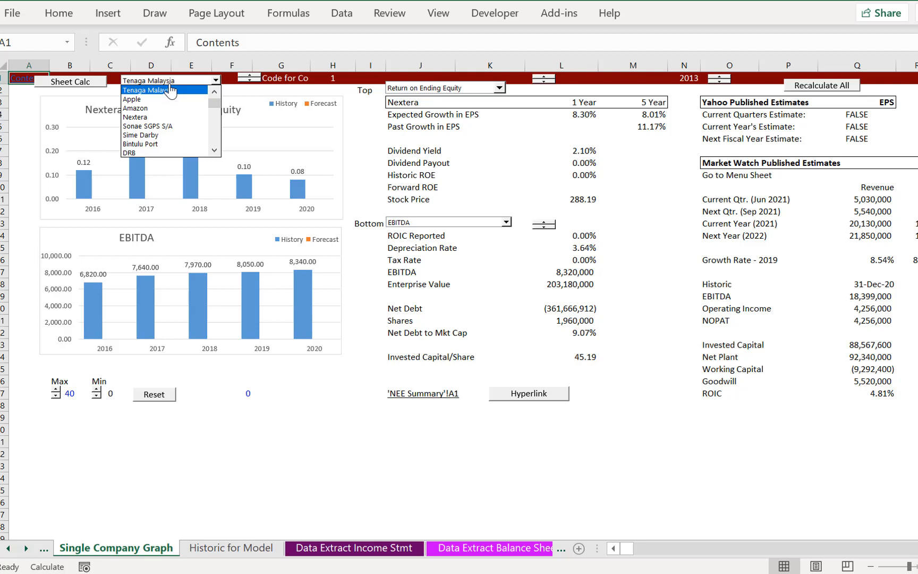
{"action": "key", "text": "Down"}
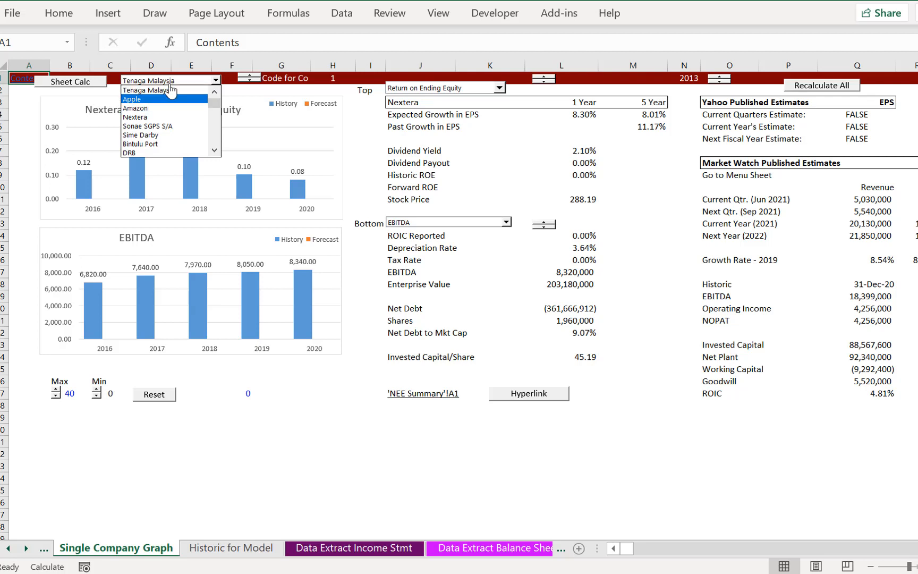
{"action": "key", "text": "Down"}
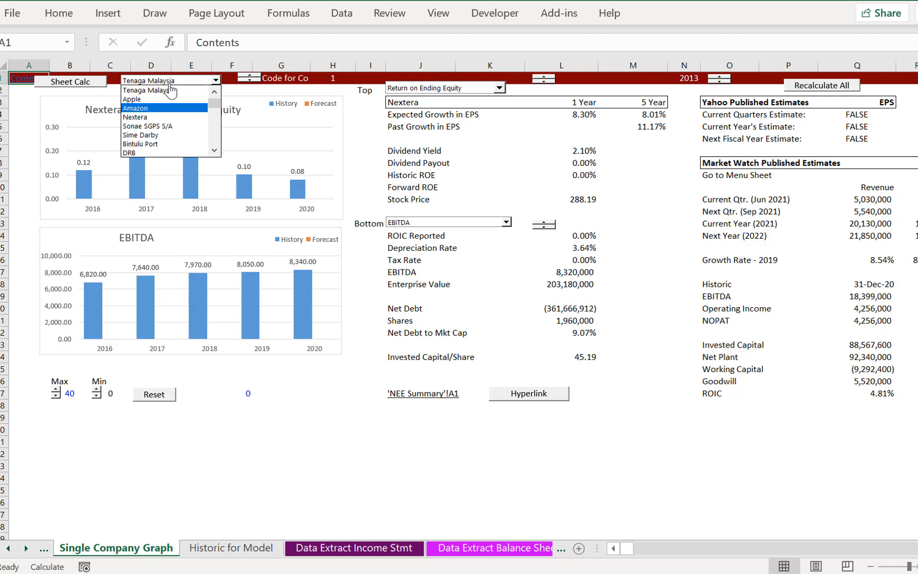
{"action": "key", "text": "Up"}
{"action": "key", "text": "Return"}
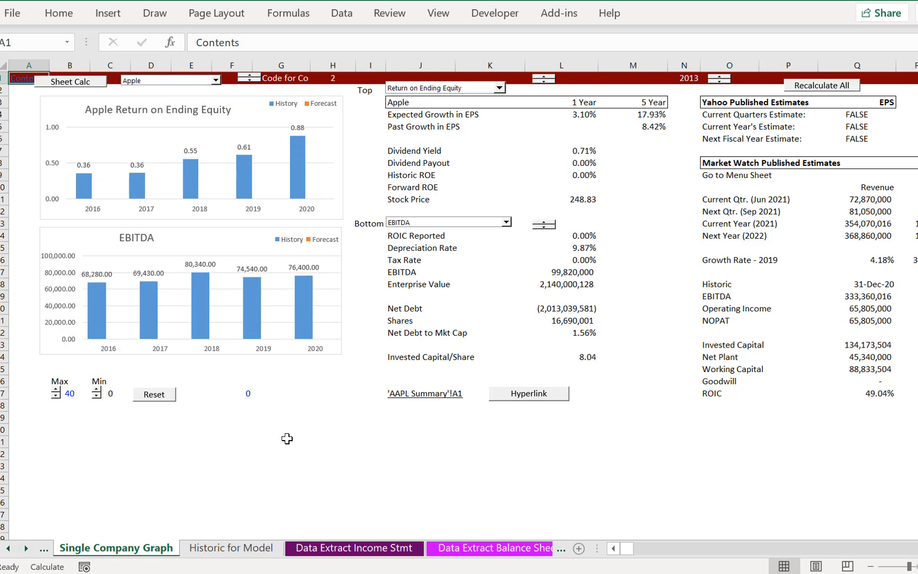
Set the metric of Apple's top graph to Ending Stock Price
{"action": "left_click", "coordinate": [437, 90]}
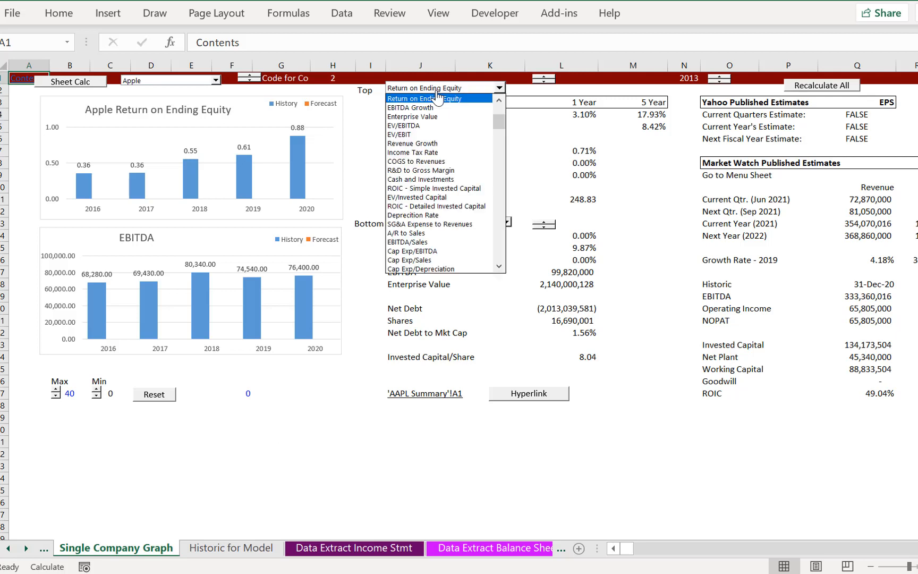
{"action": "scroll", "coordinate": [437, 97], "scroll_direction": "up", "scroll_amount": 4}
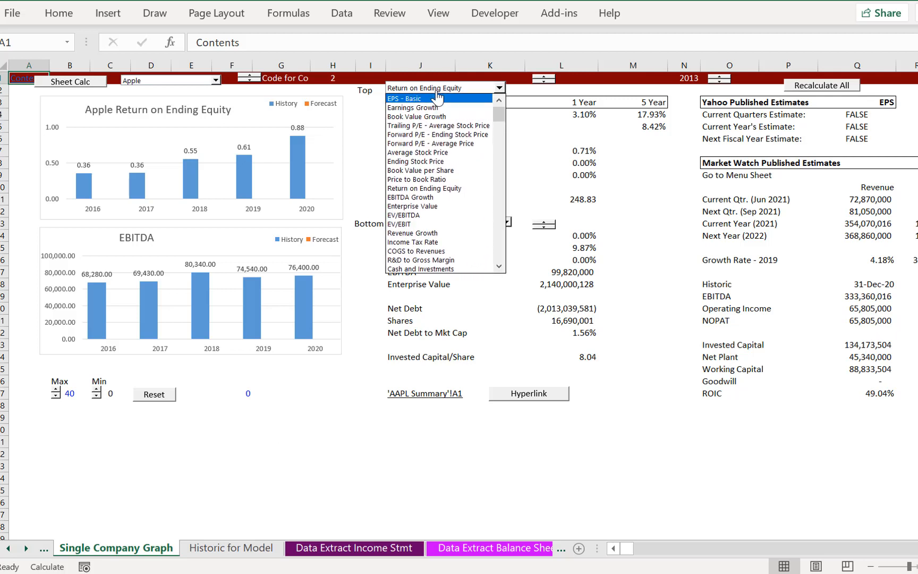
{"action": "key", "text": "Down"}
{"action": "key", "text": "Down"}
{"action": "key", "text": "Down"}
{"action": "key", "text": "Down"}
{"action": "key", "text": "Down"}
{"action": "key", "text": "Down"}
{"action": "key", "text": "Down"}
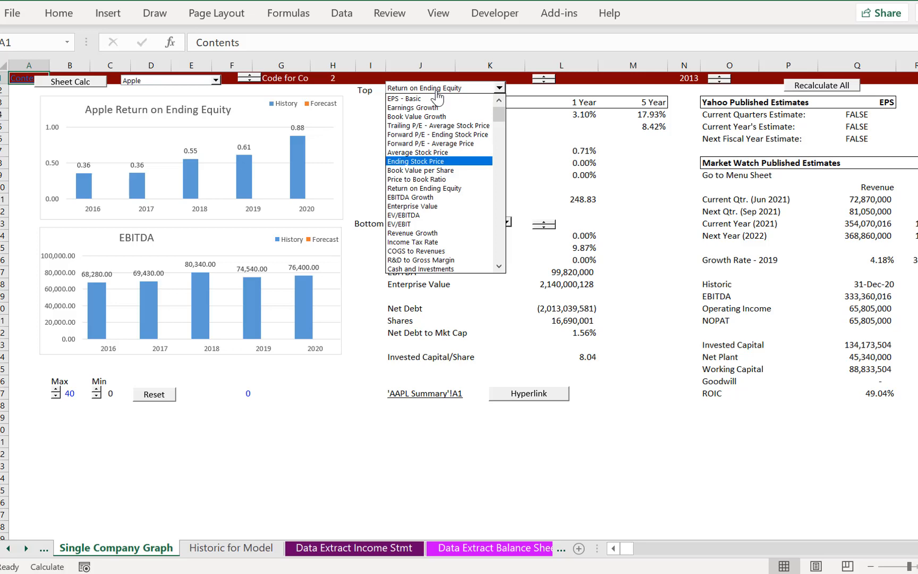
{"action": "key", "text": "Return"}
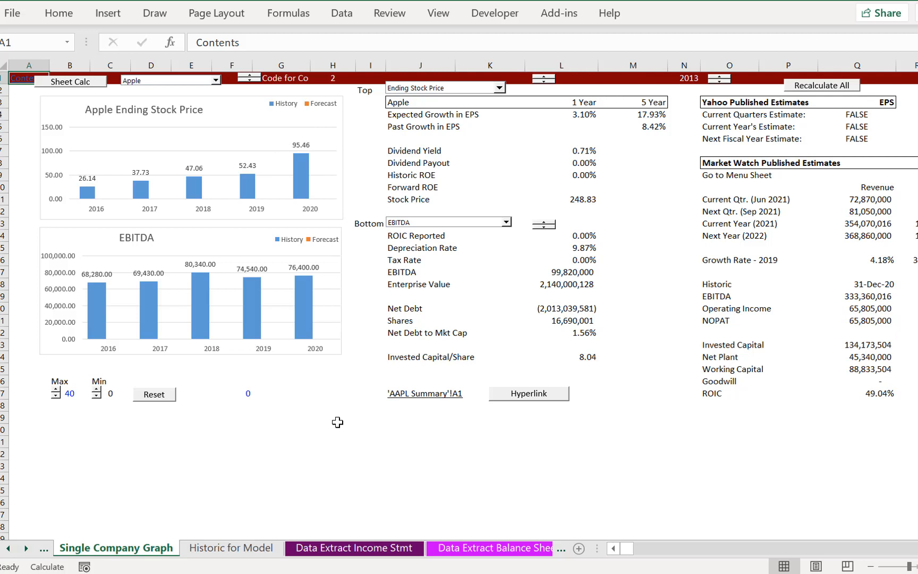
Look through the neighbouring price and P/E metrics and set Apple's top graph to Return on Ending Equity
{"action": "left_click", "coordinate": [430, 90]}
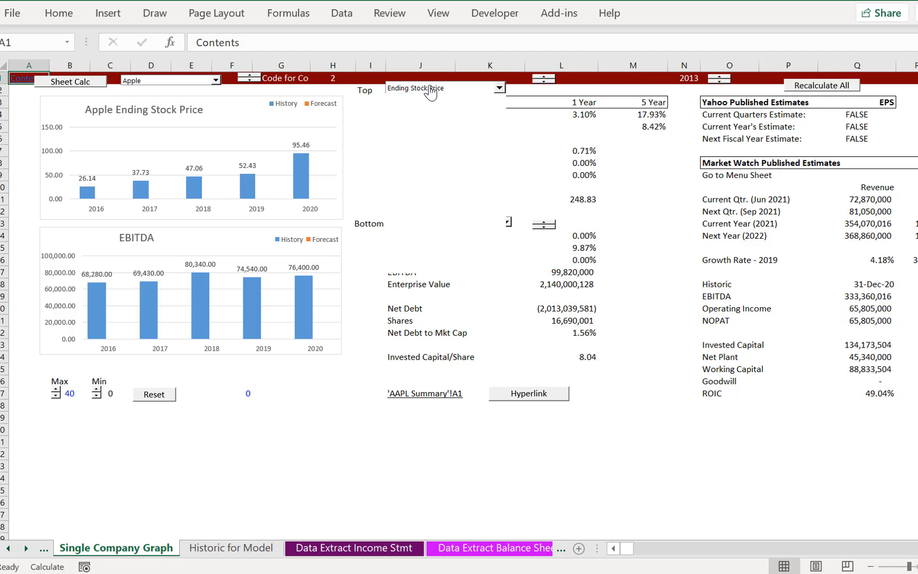
{"action": "key", "text": "Down"}
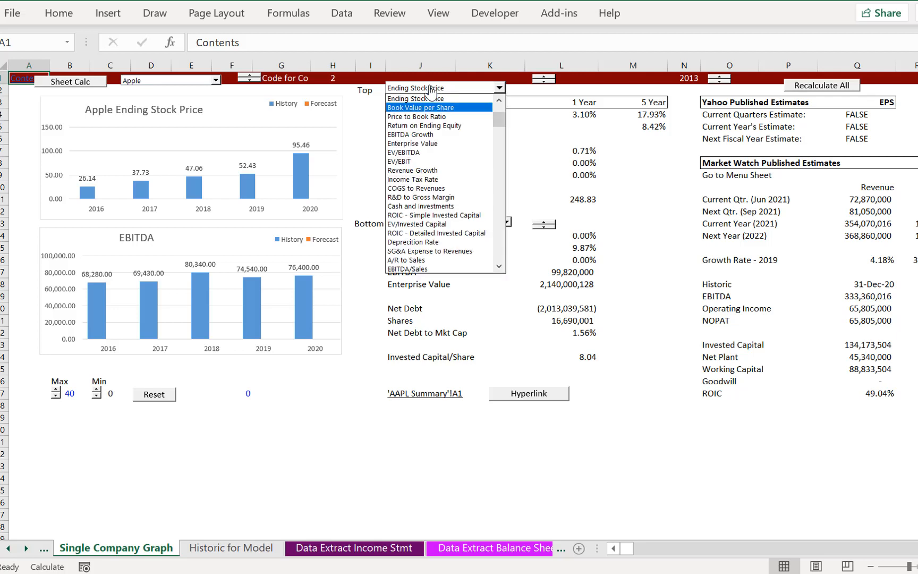
{"action": "key", "text": "Up"}
{"action": "key", "text": "Up"}
{"action": "key", "text": "Up"}
{"action": "key", "text": "Up"}
{"action": "key", "text": "Up"}
{"action": "key", "text": "Up"}
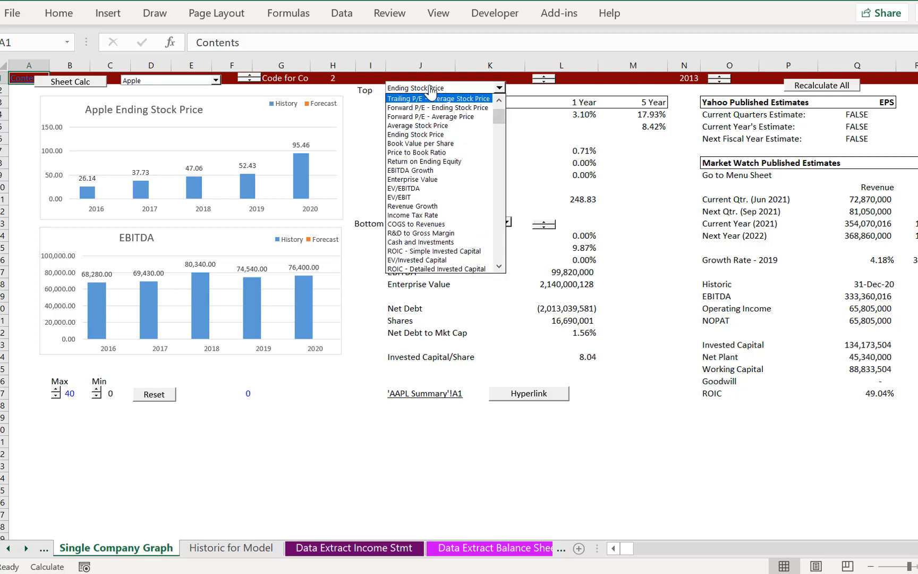
{"action": "key", "text": "Down"}
{"action": "key", "text": "Down"}
{"action": "key", "text": "Down"}
{"action": "key", "text": "Down"}
{"action": "key", "text": "Down"}
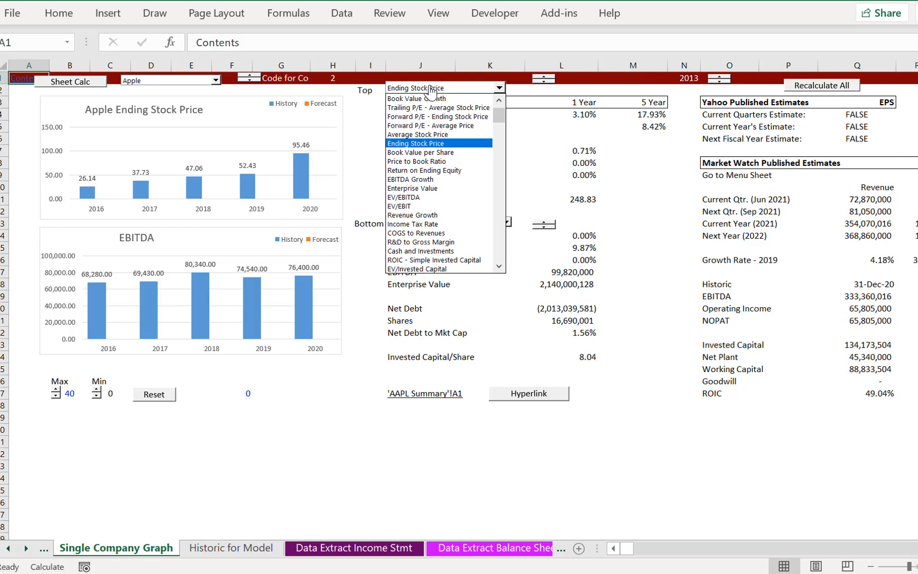
{"action": "key", "text": "Down"}
{"action": "key", "text": "Down"}
{"action": "key", "text": "Down"}
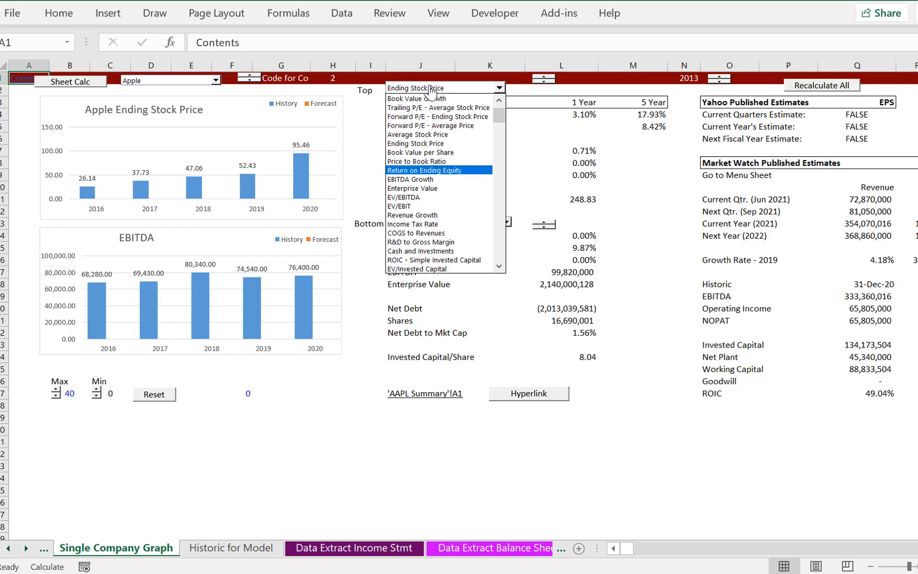
{"action": "key", "text": "Escape"}
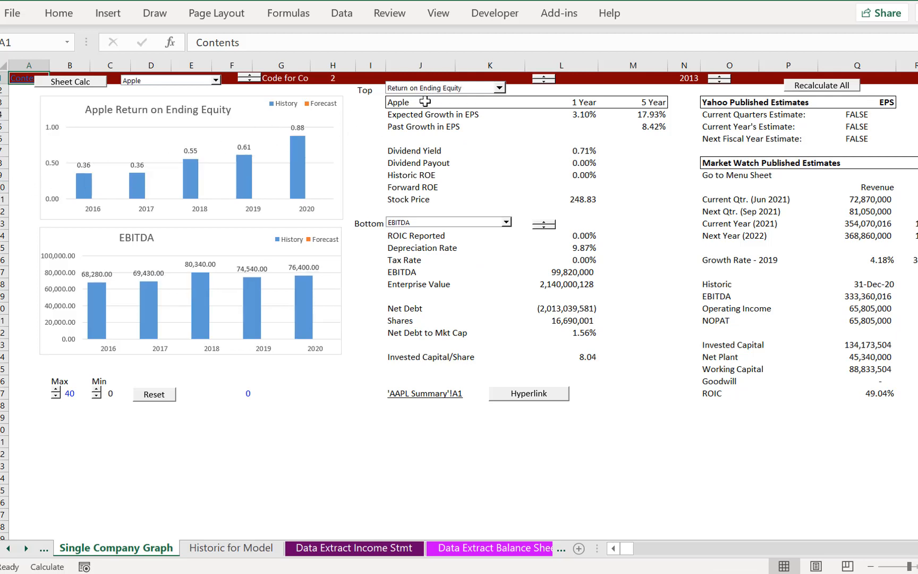
Set Apple's top graph to EPS - Basic and the bottom graph to Revenues
{"action": "left_click", "coordinate": [441, 88]}
{"action": "scroll", "coordinate": [440, 93], "scroll_direction": "up", "scroll_amount": 3}
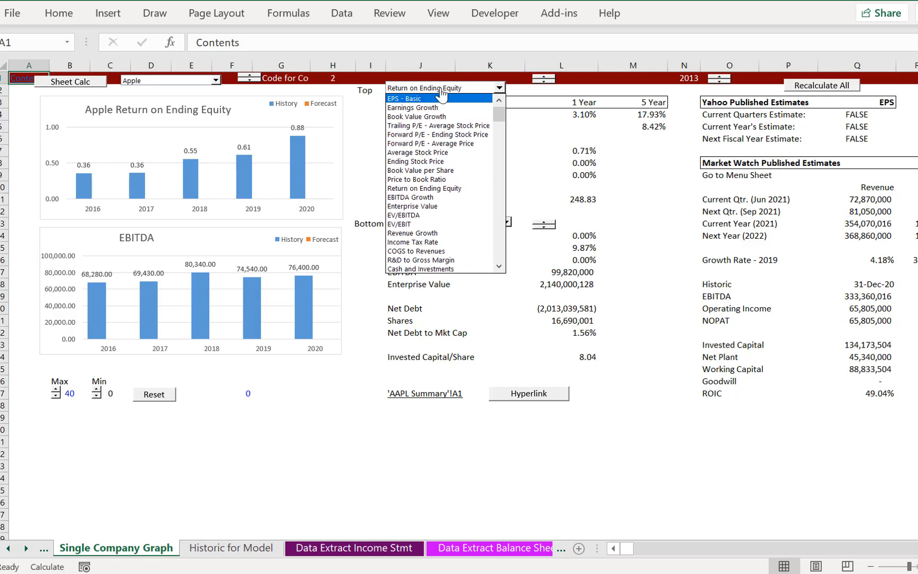
{"action": "left_click", "coordinate": [441, 92]}
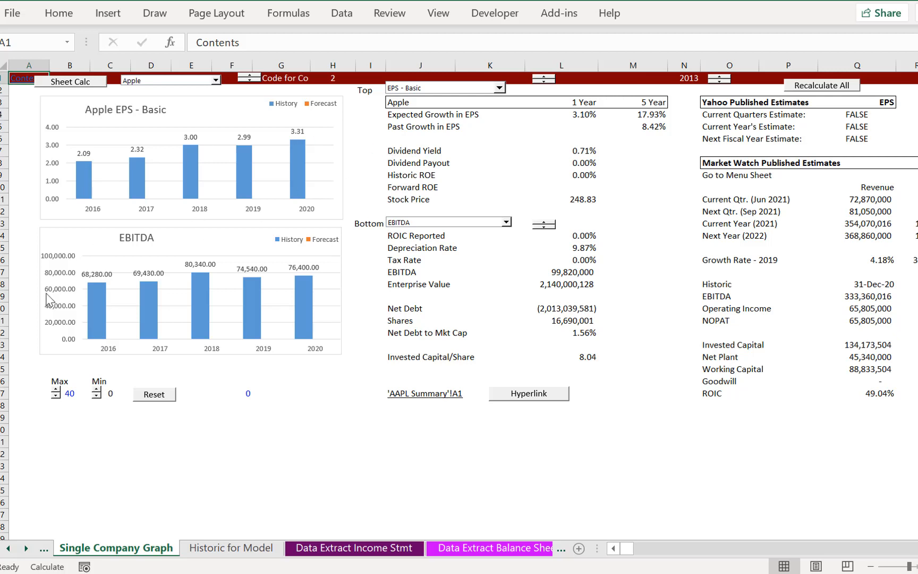
{"action": "left_click", "coordinate": [421, 230]}
{"action": "left_click", "coordinate": [421, 224]}
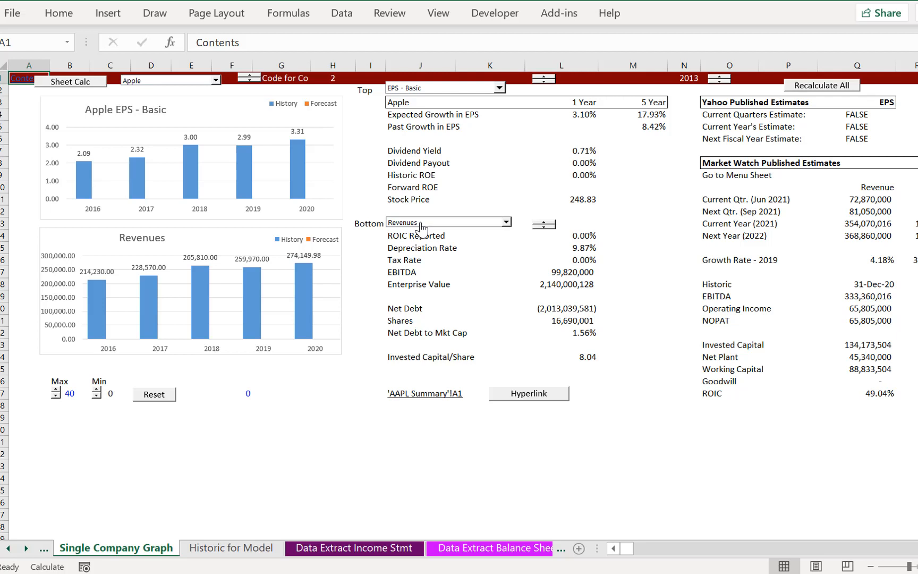
Change the charted company to Amazon on the Single Company Graph sheet
{"action": "left_click", "coordinate": [188, 80]}
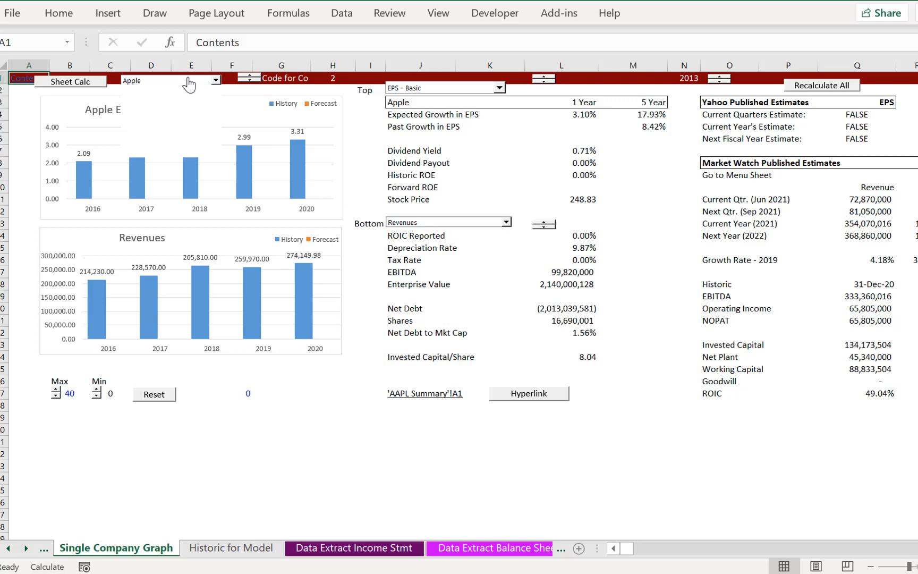
{"action": "key", "text": "Down"}
{"action": "key", "text": "Return"}
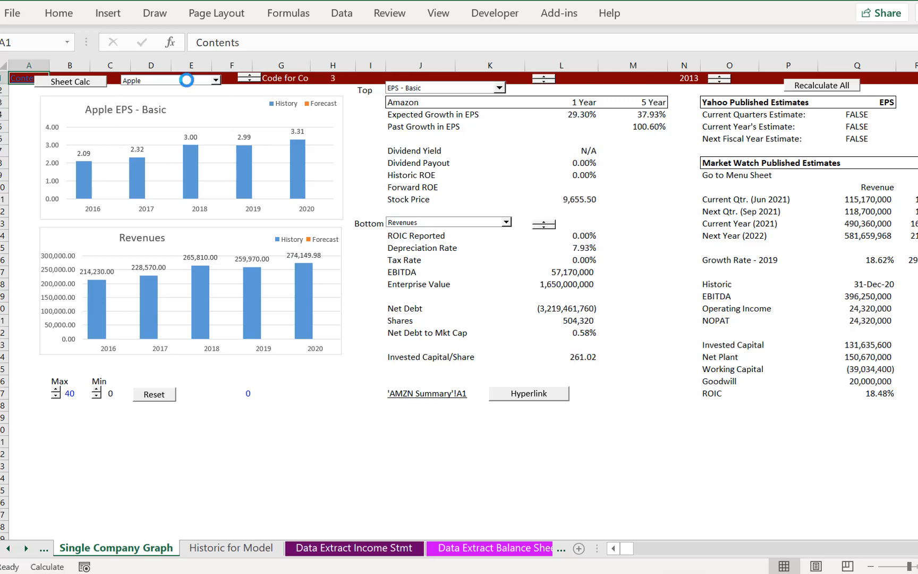
{"action": "left_click", "coordinate": [301, 443]}
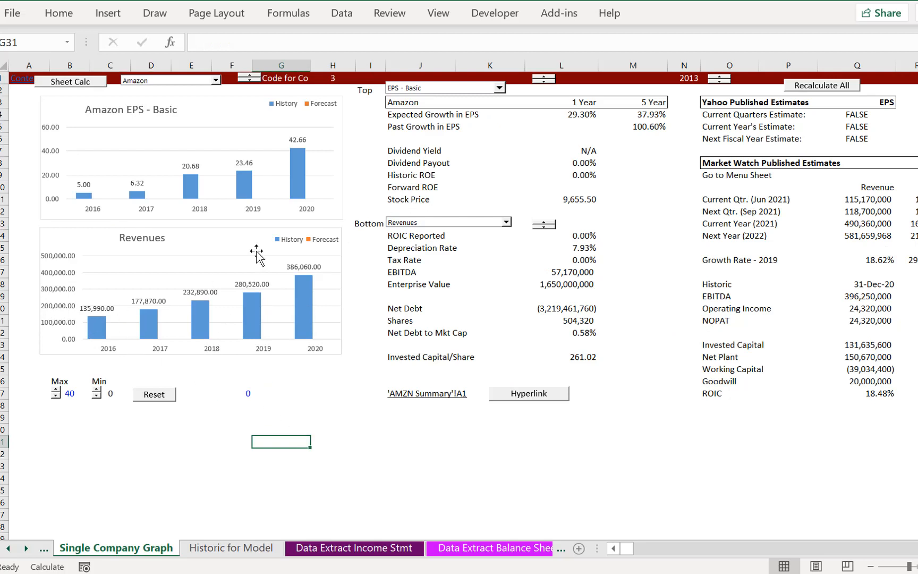
Look through the metric options for Amazon's top graph and set it to EBITDA
{"action": "left_click", "coordinate": [473, 89]}
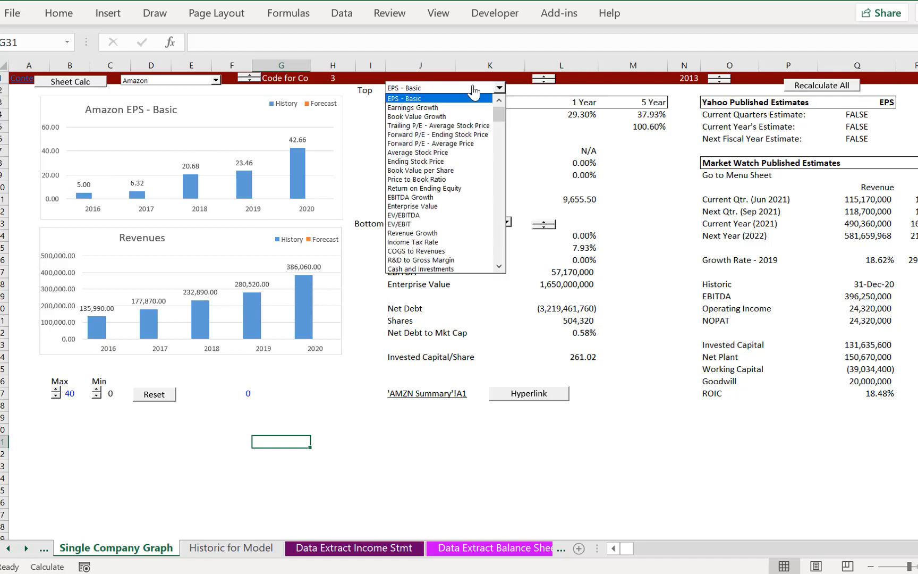
{"action": "key", "text": "Down"}
{"action": "key", "text": "Down"}
{"action": "key", "text": "Down"}
{"action": "key", "text": "Down"}
{"action": "key", "text": "Down"}
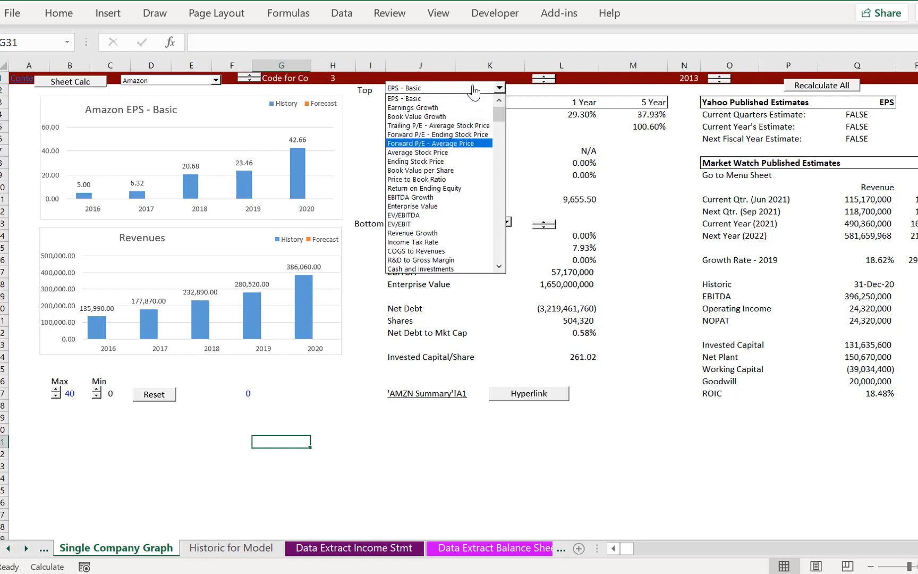
{"action": "key", "text": "Down"}
{"action": "key", "text": "Down"}
{"action": "key", "text": "Down"}
{"action": "key", "text": "Down"}
{"action": "key", "text": "Down"}
{"action": "key", "text": "Down"}
{"action": "key", "text": "Down"}
{"action": "key", "text": "Down"}
{"action": "key", "text": "Down"}
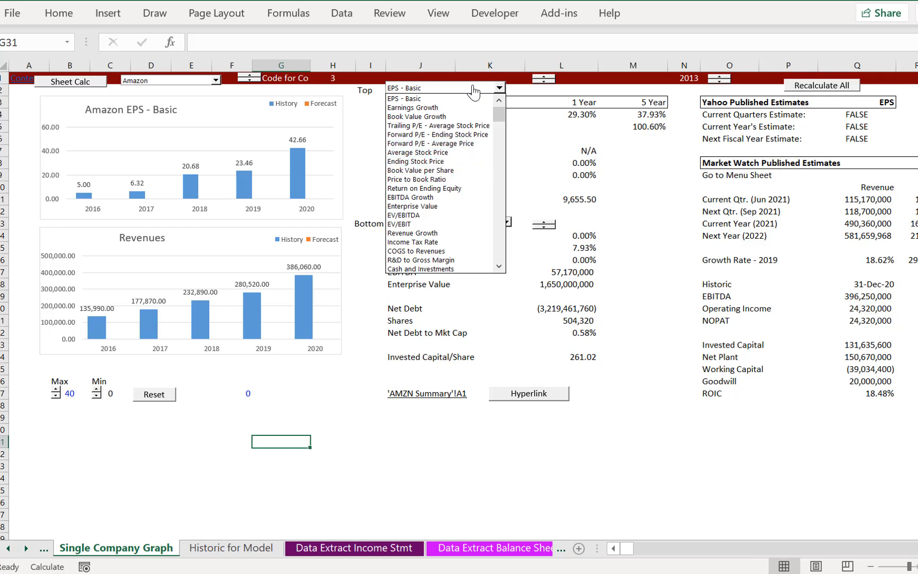
{"action": "key", "text": "Down"}
{"action": "key", "text": "Up"}
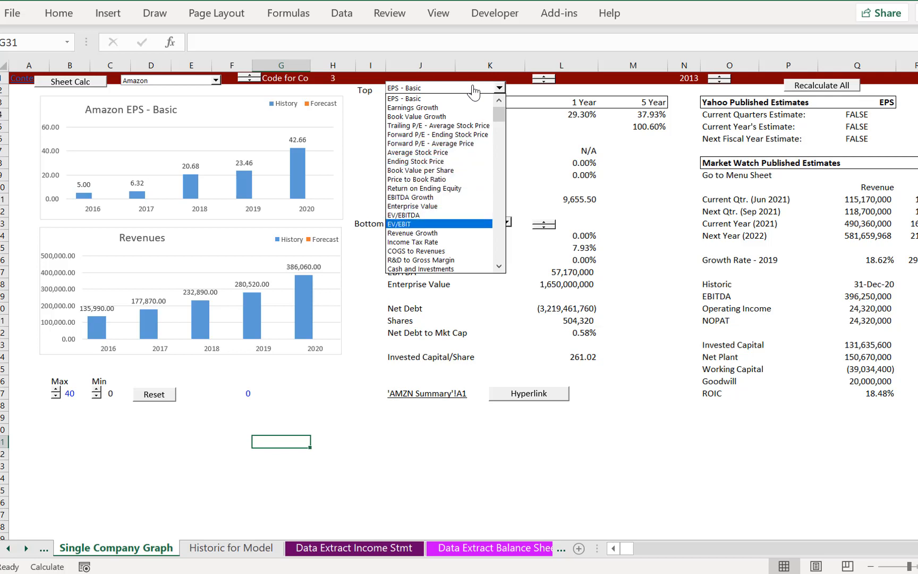
{"action": "key", "text": "Up"}
{"action": "key", "text": "Up"}
{"action": "key", "text": "Up"}
{"action": "key", "text": "Up"}
{"action": "key", "text": "Up"}
{"action": "key", "text": "Up"}
{"action": "key", "text": "Up"}
{"action": "key", "text": "Up"}
{"action": "key", "text": "Up"}
{"action": "key", "text": "Up"}
{"action": "key", "text": "Up"}
{"action": "key", "text": "Up"}
{"action": "key", "text": "Up"}
{"action": "key", "text": "Up"}
{"action": "key", "text": "Down"}
{"action": "key", "text": "Down"}
{"action": "key", "text": "Down"}
{"action": "key", "text": "Down"}
{"action": "key", "text": "Down"}
{"action": "key", "text": "Down"}
{"action": "key", "text": "Down"}
{"action": "key", "text": "Down"}
{"action": "key", "text": "Down"}
{"action": "key", "text": "Down"}
{"action": "key", "text": "Down"}
{"action": "key", "text": "Down"}
{"action": "key", "text": "Down"}
{"action": "key", "text": "Down"}
{"action": "key", "text": "Down"}
{"action": "key", "text": "Down"}
{"action": "key", "text": "Down"}
{"action": "key", "text": "Down"}
{"action": "key", "text": "Down"}
{"action": "key", "text": "Down"}
{"action": "key", "text": "Down"}
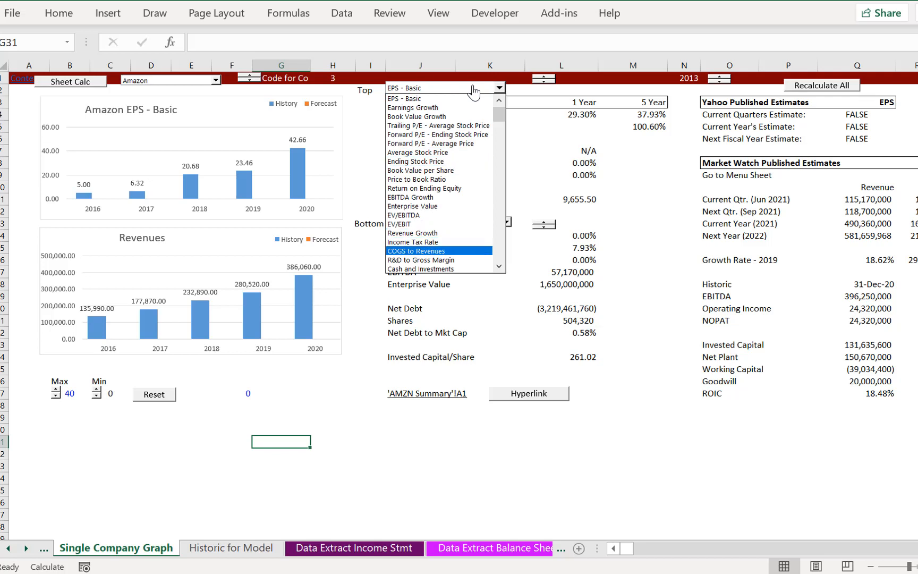
{"action": "key", "text": "Down"}
{"action": "key", "text": "Down"}
{"action": "key", "text": "Down"}
{"action": "key", "text": "Down"}
{"action": "key", "text": "Down"}
{"action": "key", "text": "Down"}
{"action": "key", "text": "Down"}
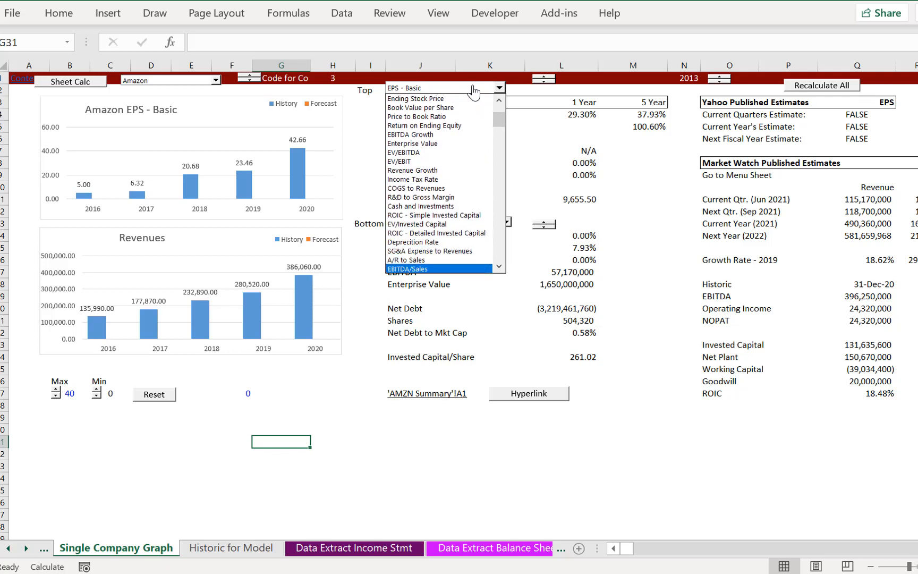
{"action": "key", "text": "Down"}
{"action": "key", "text": "Down"}
{"action": "key", "text": "Down"}
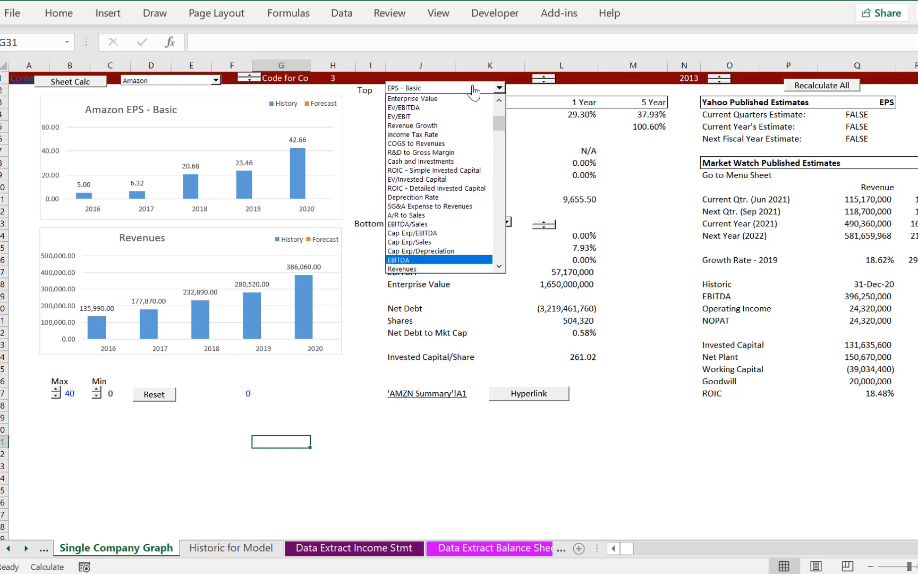
{"action": "key", "text": "Escape"}
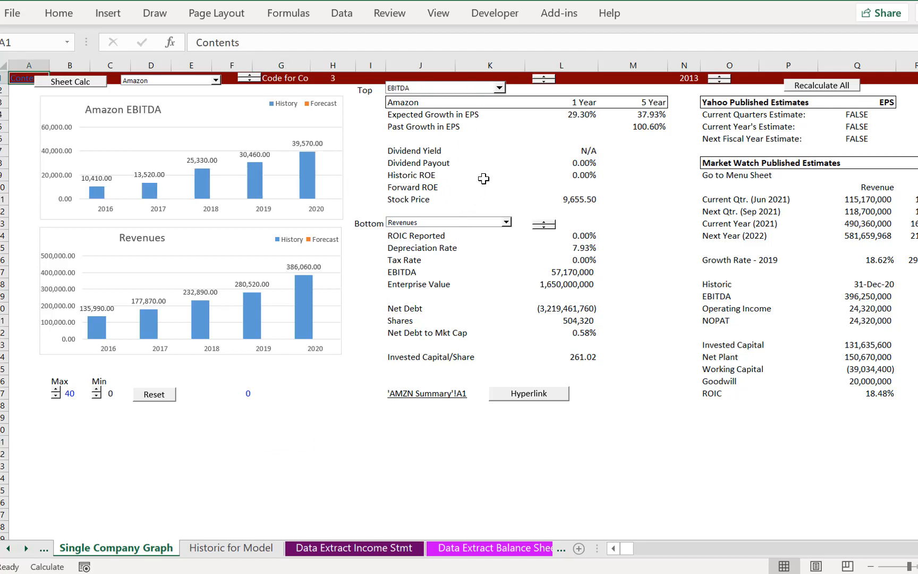
Browse the metrics for Amazon's bottom graph and set it to ROIC - Simple Invested Capital
{"action": "left_click", "coordinate": [474, 225]}
{"action": "key", "text": "Down"}
{"action": "key", "text": "Down"}
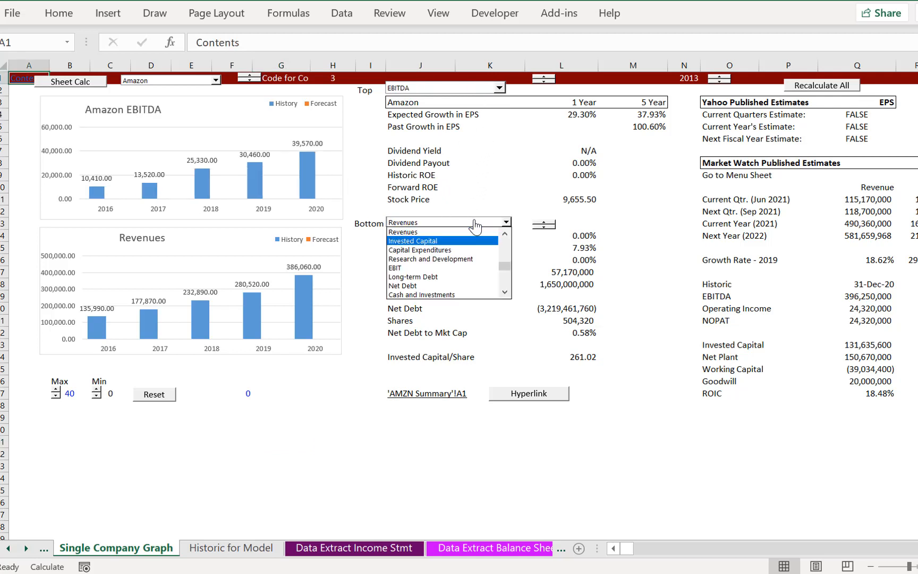
{"action": "key", "text": "Down"}
{"action": "key", "text": "Down"}
{"action": "key", "text": "Down"}
{"action": "key", "text": "Down"}
{"action": "key", "text": "Down"}
{"action": "key", "text": "Down"}
{"action": "key", "text": "Down"}
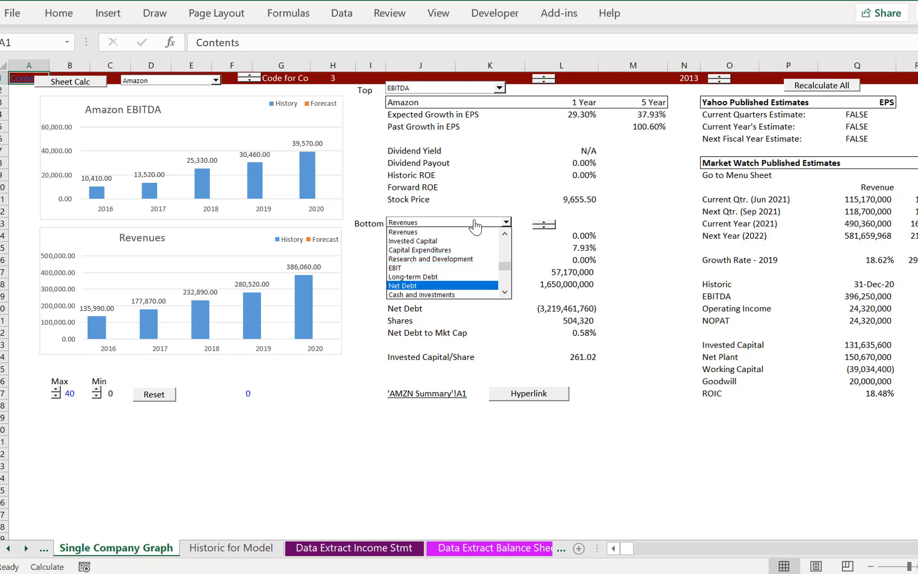
{"action": "key", "text": "Up"}
{"action": "key", "text": "Up"}
{"action": "key", "text": "Up"}
{"action": "key", "text": "Up"}
{"action": "key", "text": "Up"}
{"action": "key", "text": "Up"}
{"action": "key", "text": "Up"}
{"action": "key", "text": "Up"}
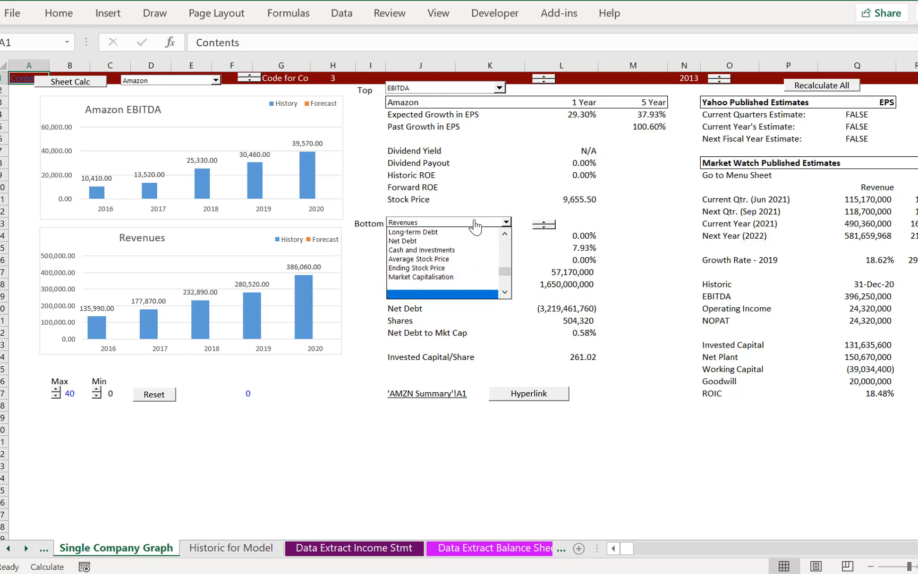
{"action": "key", "text": "Up"}
{"action": "key", "text": "Up"}
{"action": "key", "text": "Up"}
{"action": "key", "text": "Up"}
{"action": "key", "text": "Up"}
{"action": "key", "text": "Up"}
{"action": "key", "text": "Up"}
{"action": "key", "text": "Up"}
{"action": "key", "text": "Up"}
{"action": "key", "text": "Up"}
{"action": "key", "text": "Up"}
{"action": "key", "text": "Up"}
{"action": "key", "text": "Up"}
{"action": "key", "text": "Up"}
{"action": "key", "text": "Up"}
{"action": "key", "text": "Up"}
{"action": "key", "text": "Up"}
{"action": "key", "text": "Up"}
{"action": "key", "text": "Up"}
{"action": "key", "text": "Up"}
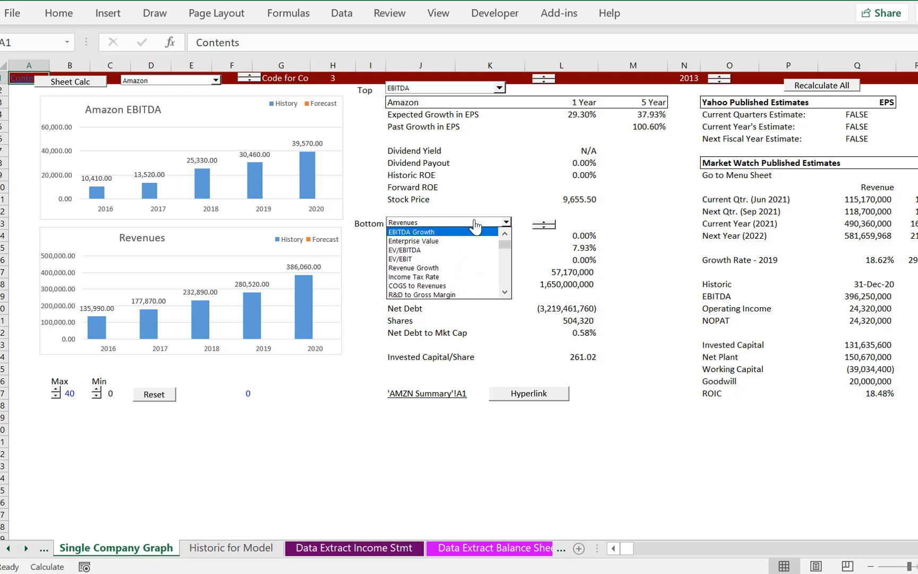
{"action": "key", "text": "Down"}
{"action": "key", "text": "Down"}
{"action": "key", "text": "Down"}
{"action": "key", "text": "Down"}
{"action": "key", "text": "Down"}
{"action": "key", "text": "Down"}
{"action": "key", "text": "Down"}
{"action": "key", "text": "Down"}
{"action": "key", "text": "Down"}
{"action": "key", "text": "Down"}
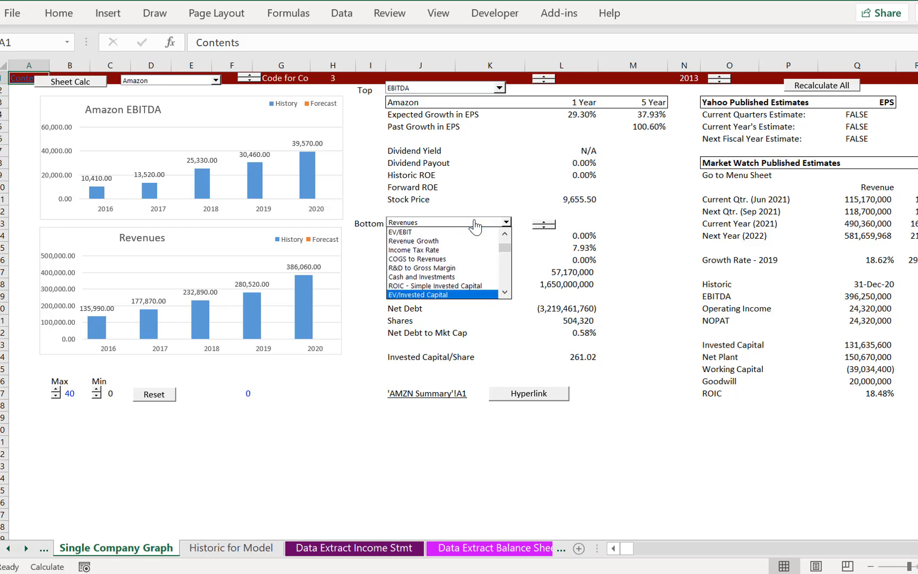
{"action": "key", "text": "Up"}
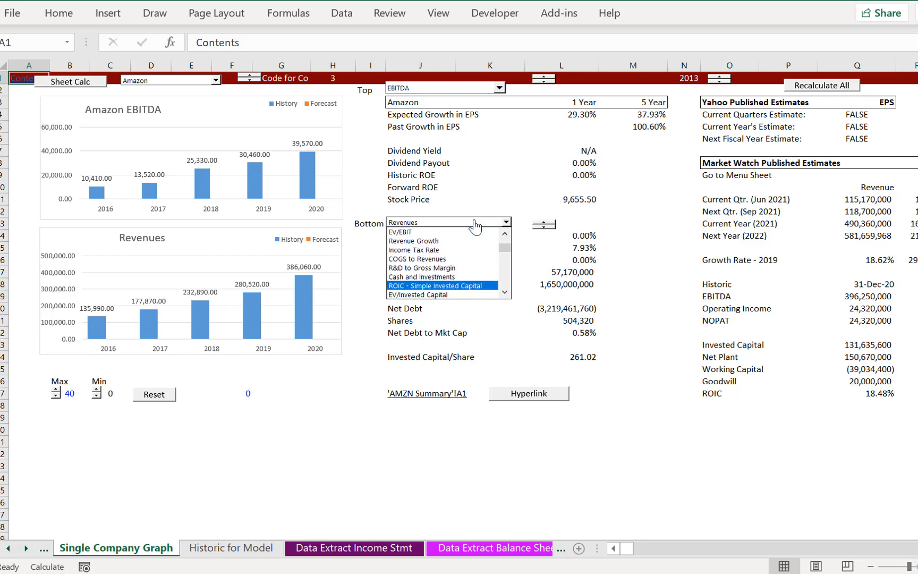
{"action": "key", "text": "Return"}
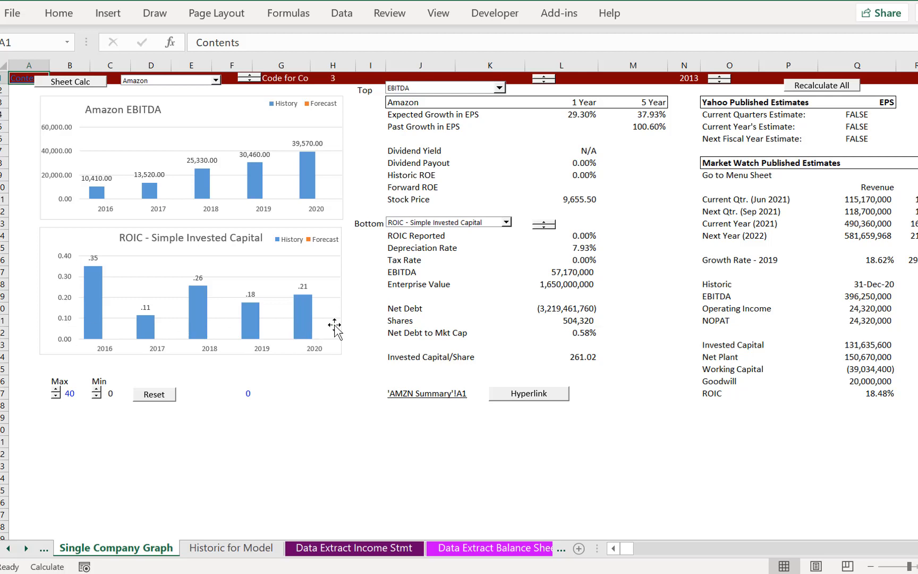
Switch Amazon's bottom graph to ROIC - Detailed Invested Capital
{"action": "left_click", "coordinate": [465, 227]}
{"action": "key", "text": "Down"}
{"action": "key", "text": "Down"}
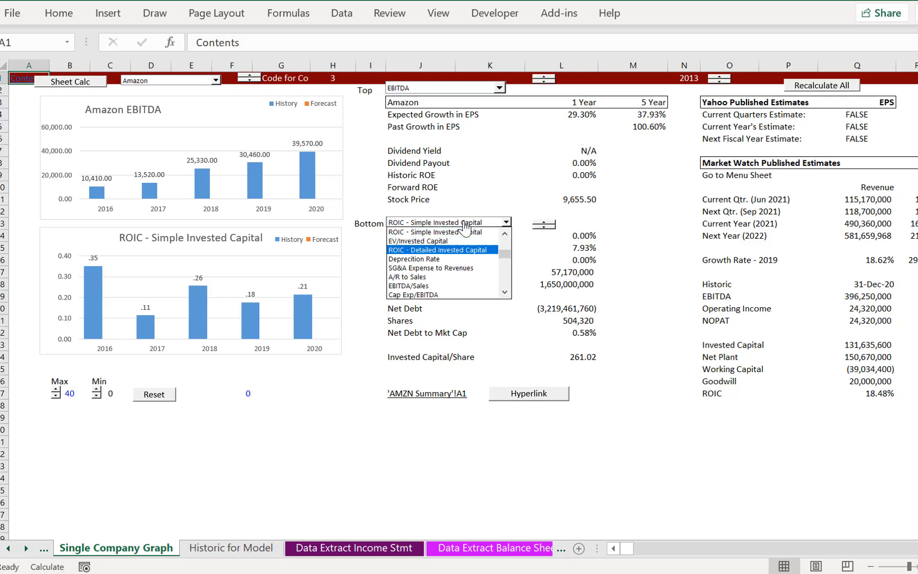
{"action": "key", "text": "Return"}
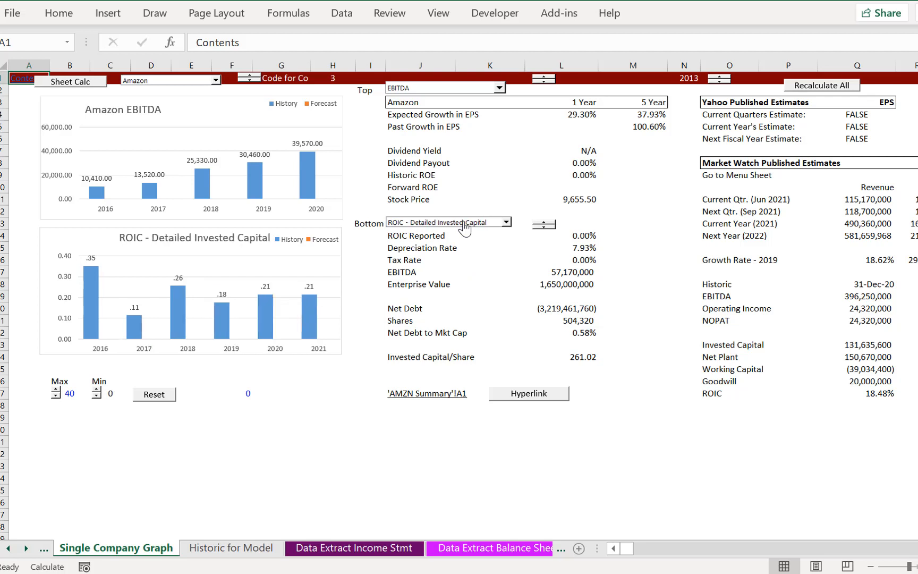
Set the metric of Amazon's bottom graph to Capital Expenditures
{"action": "left_click", "coordinate": [465, 228]}
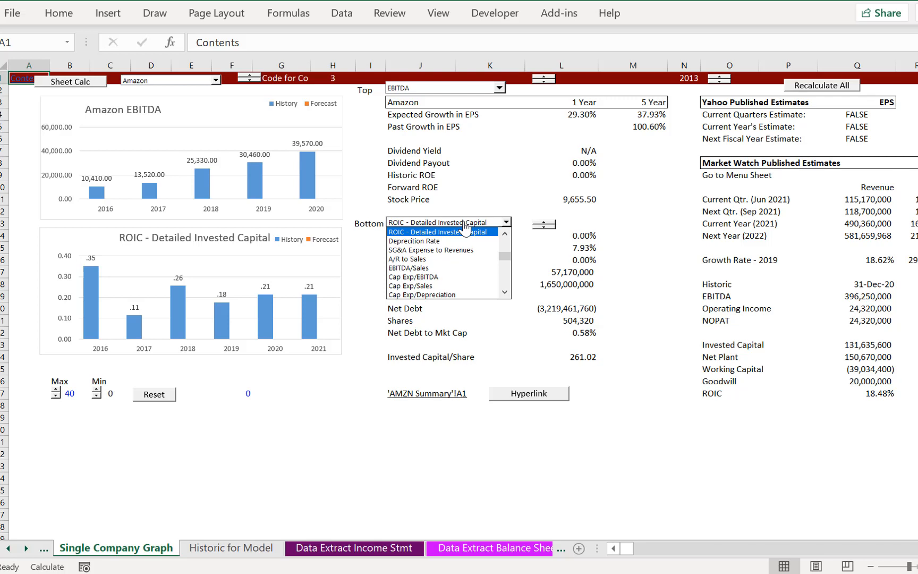
{"action": "key", "text": "Down"}
{"action": "key", "text": "Down"}
{"action": "key", "text": "Down"}
{"action": "key", "text": "Down"}
{"action": "key", "text": "Down"}
{"action": "key", "text": "Down"}
{"action": "key", "text": "Down"}
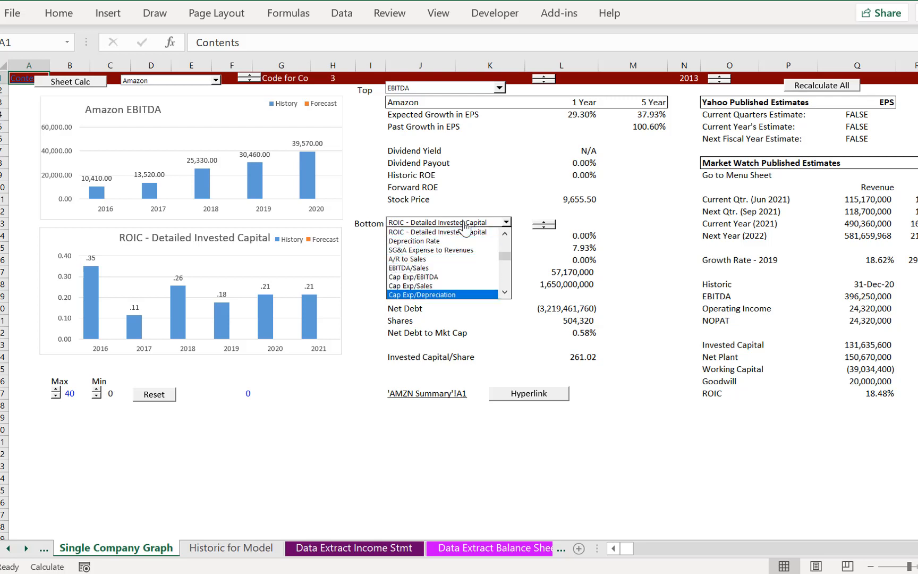
{"action": "key", "text": "Down"}
{"action": "key", "text": "Down"}
{"action": "key", "text": "Down"}
{"action": "key", "text": "Up"}
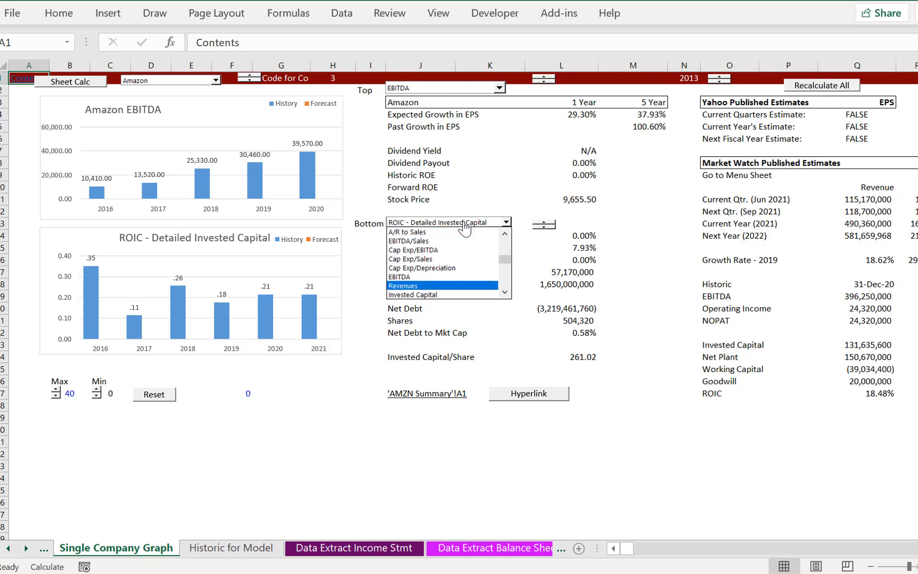
{"action": "key", "text": "Up"}
{"action": "key", "text": "Down"}
{"action": "key", "text": "Down"}
{"action": "key", "text": "Down"}
{"action": "key", "text": "Down"}
{"action": "key", "text": "Up"}
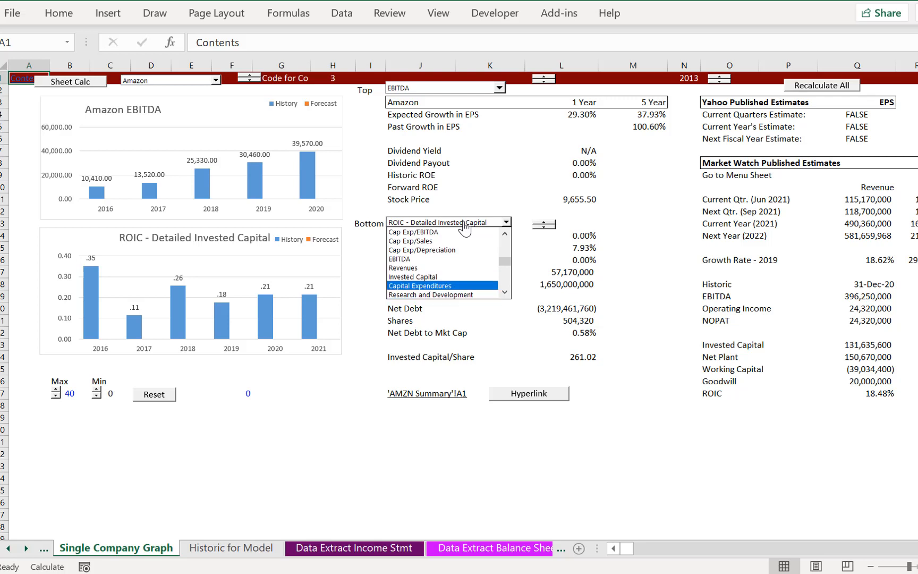
{"action": "key", "text": "Return"}
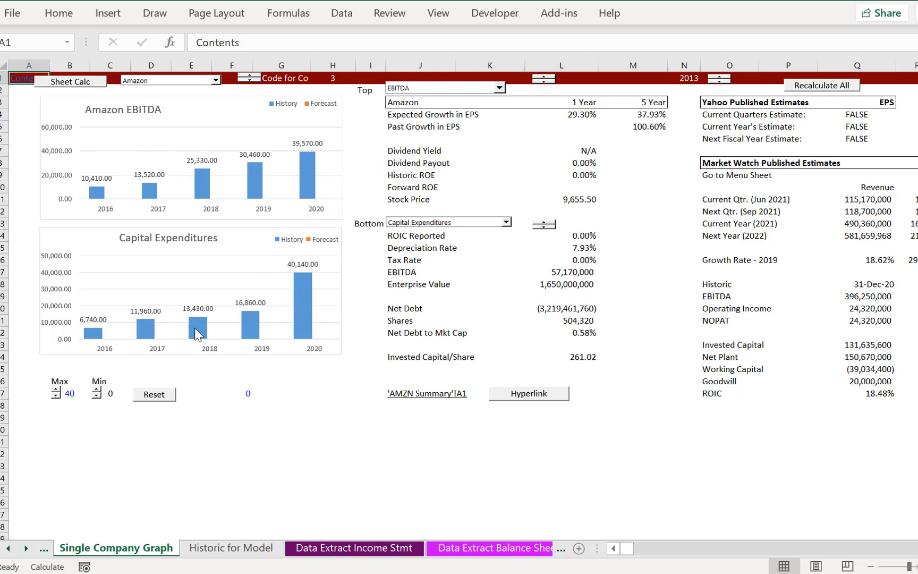
Change the charted company from Amazon to Nextera on the Single Company Graph sheet
{"action": "left_click", "coordinate": [313, 421]}
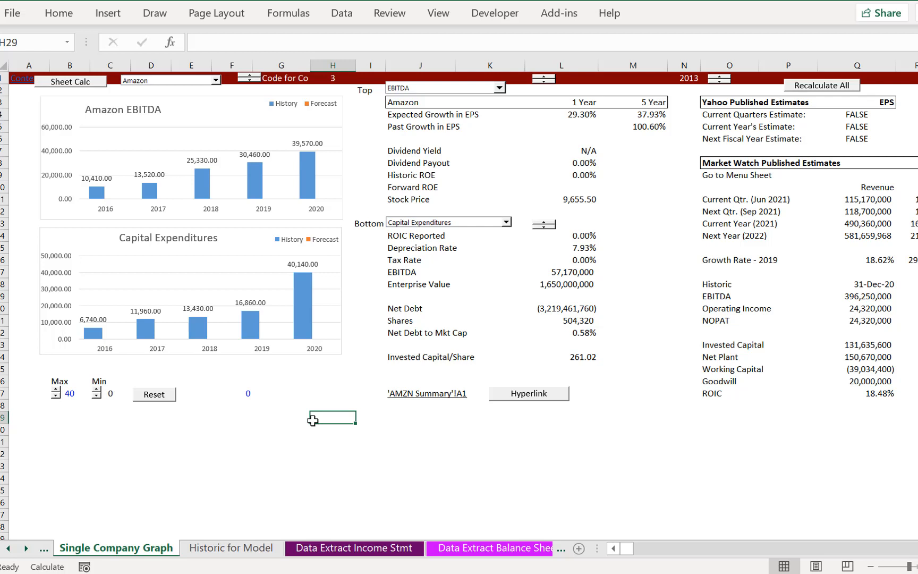
{"action": "left_click", "coordinate": [198, 85]}
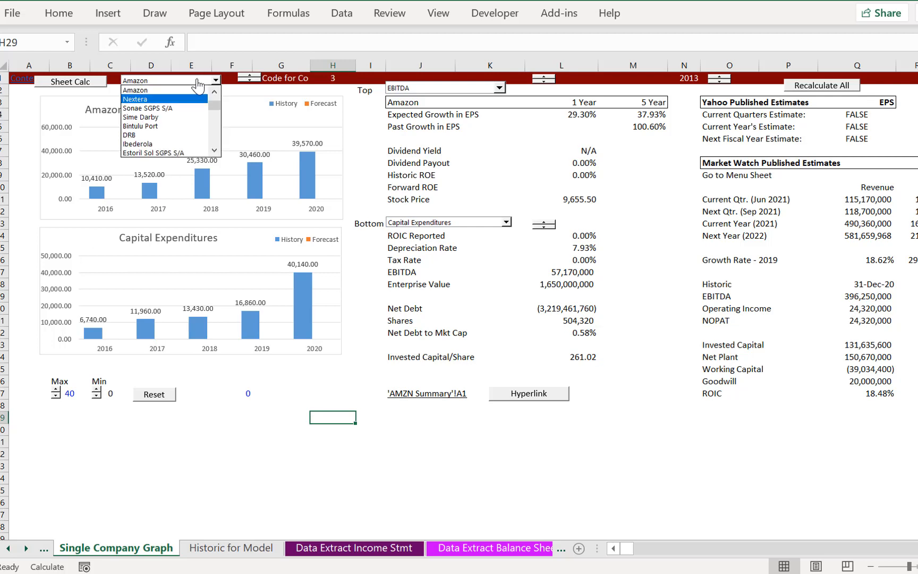
{"action": "left_click", "coordinate": [198, 85]}
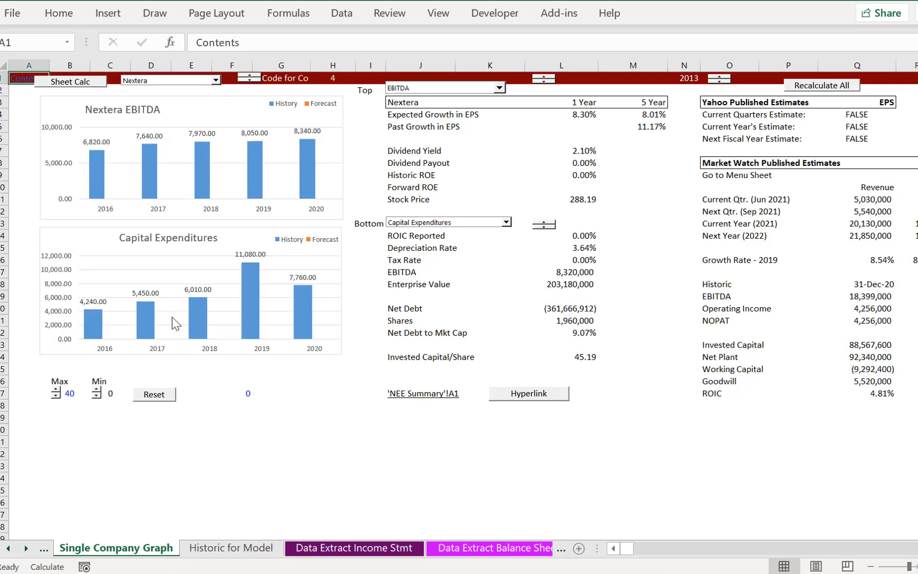
Set the metric of Nextera's top graph to Average Stock Price
{"action": "left_click", "coordinate": [447, 91]}
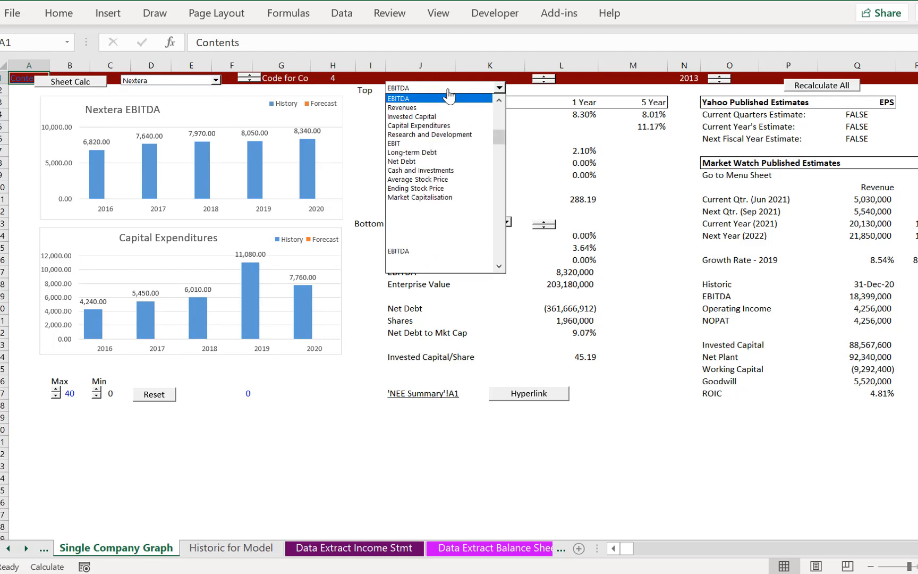
{"action": "scroll", "coordinate": [449, 95], "scroll_direction": "up", "scroll_amount": 2}
{"action": "scroll", "coordinate": [449, 94], "scroll_direction": "up", "scroll_amount": 5}
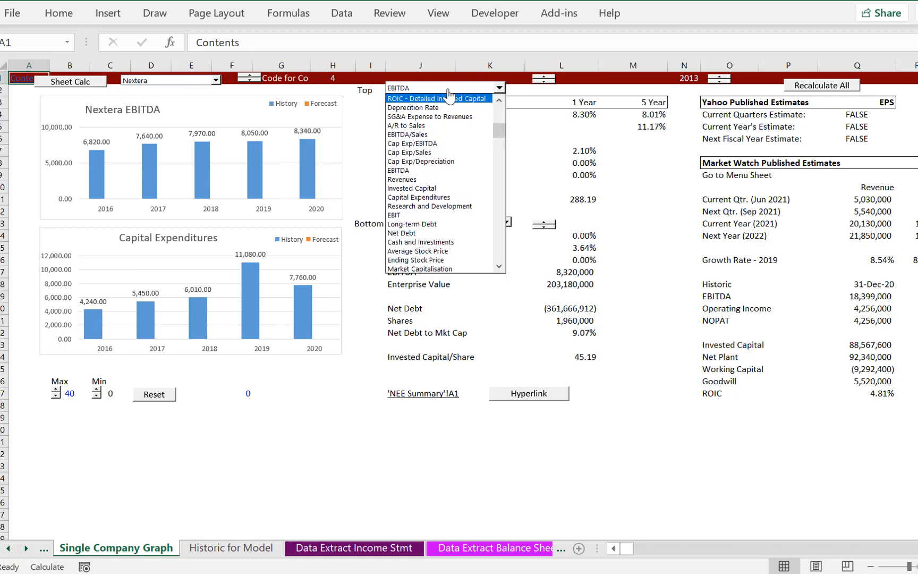
{"action": "scroll", "coordinate": [449, 94], "scroll_direction": "up", "scroll_amount": 6}
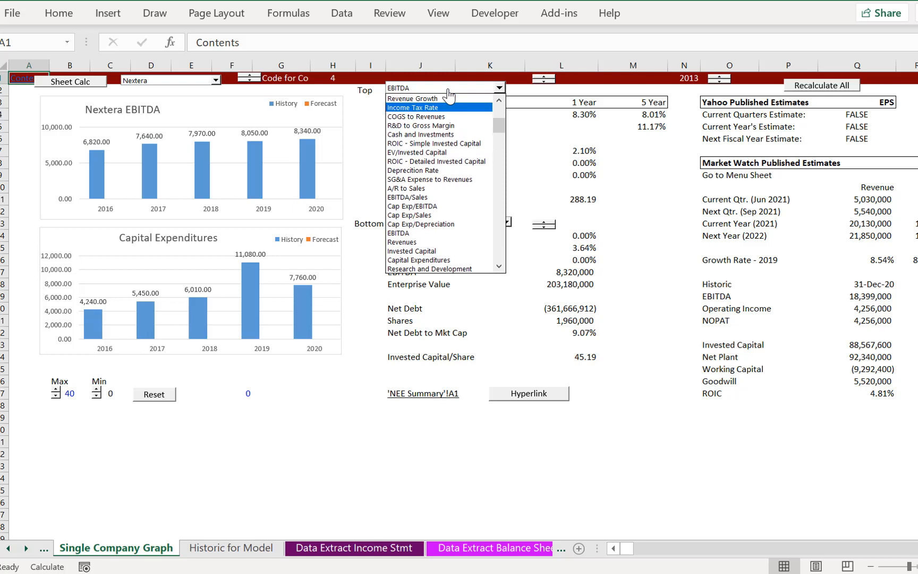
{"action": "scroll", "coordinate": [448, 91], "scroll_direction": "up", "scroll_amount": 11}
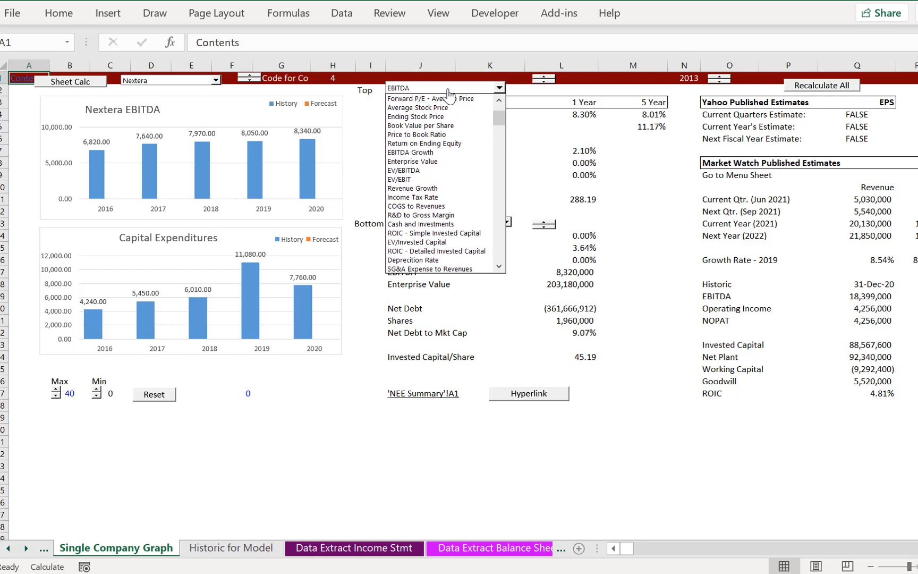
{"action": "left_click", "coordinate": [448, 92]}
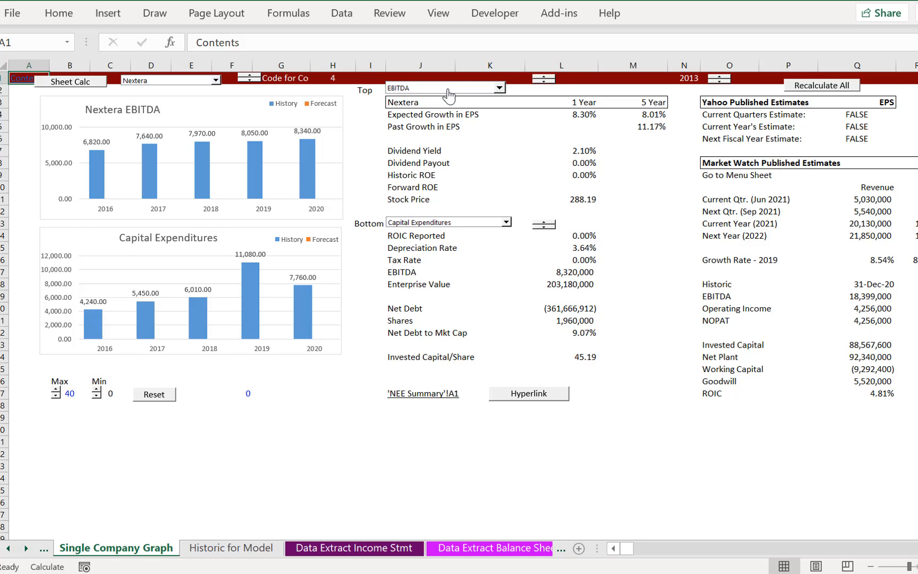
Set the metric of Nextera's bottom graph to ROIC - Detailed Invested Capital
{"action": "left_click", "coordinate": [418, 223]}
{"action": "key", "text": "Down"}
{"action": "key", "text": "Down"}
{"action": "key", "text": "Down"}
{"action": "key", "text": "Down"}
{"action": "key", "text": "Down"}
{"action": "key", "text": "Down"}
{"action": "key", "text": "Down"}
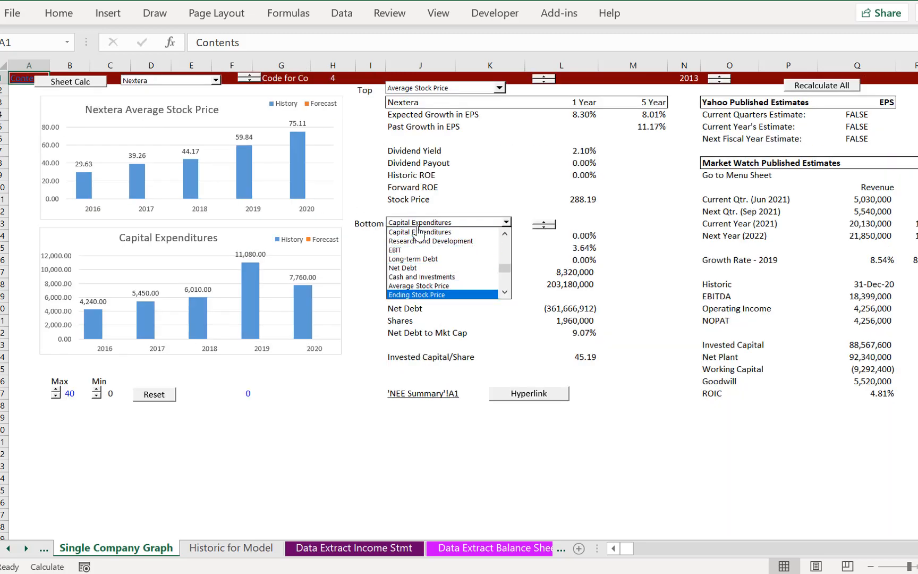
{"action": "key", "text": "Up"}
{"action": "key", "text": "Up"}
{"action": "key", "text": "Up"}
{"action": "key", "text": "Up"}
{"action": "key", "text": "Up"}
{"action": "key", "text": "Up"}
{"action": "key", "text": "Up"}
{"action": "key", "text": "Up"}
{"action": "key", "text": "Up"}
{"action": "key", "text": "Up"}
{"action": "key", "text": "Up"}
{"action": "key", "text": "Up"}
{"action": "key", "text": "Up"}
{"action": "key", "text": "Up"}
{"action": "key", "text": "Up"}
{"action": "key", "text": "Up"}
{"action": "key", "text": "Up"}
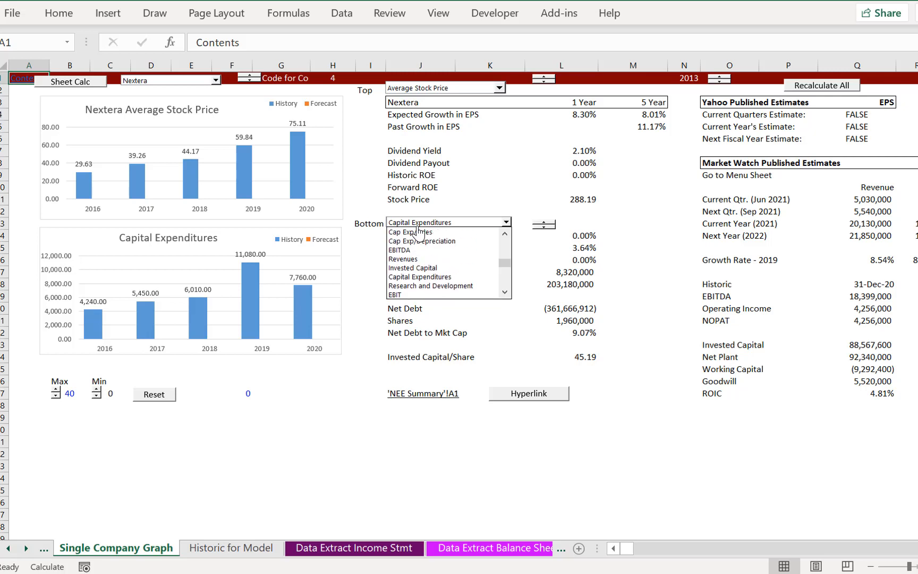
{"action": "key", "text": "Down"}
{"action": "key", "text": "Down"}
{"action": "key", "text": "Down"}
{"action": "key", "text": "Down"}
{"action": "key", "text": "Down"}
{"action": "key", "text": "Down"}
{"action": "key", "text": "Down"}
{"action": "key", "text": "Down"}
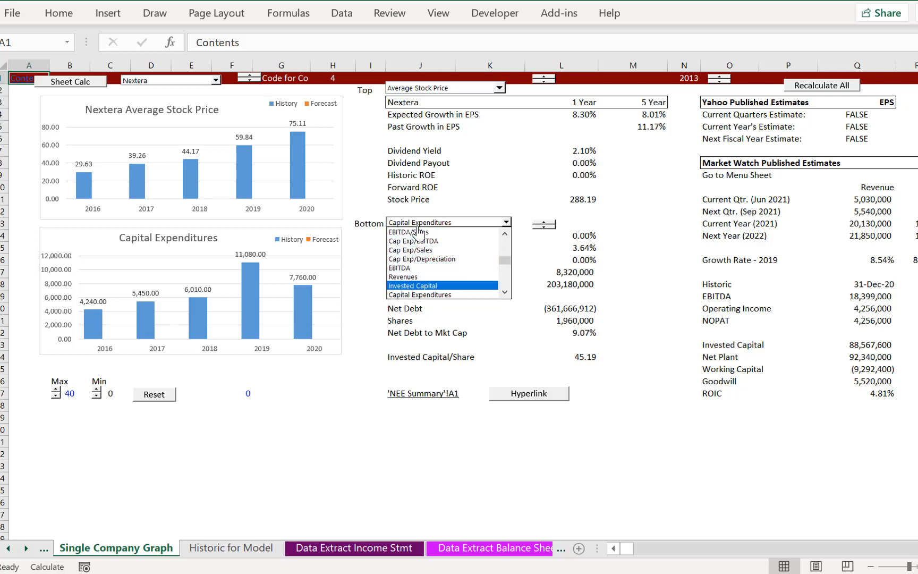
{"action": "key", "text": "Up"}
{"action": "key", "text": "Up"}
{"action": "key", "text": "Up"}
{"action": "key", "text": "Up"}
{"action": "key", "text": "Up"}
{"action": "key", "text": "Up"}
{"action": "key", "text": "Up"}
{"action": "key", "text": "Up"}
{"action": "key", "text": "Up"}
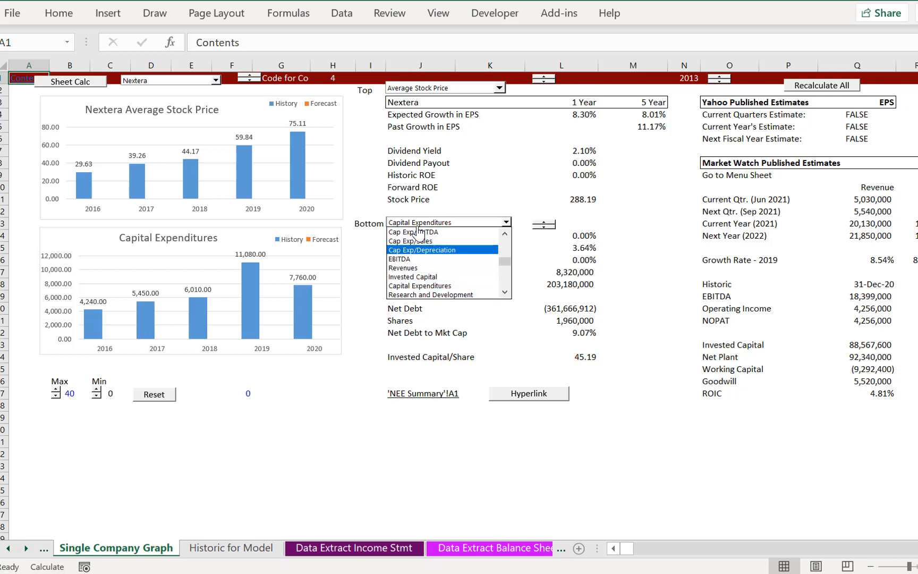
{"action": "key", "text": "Up"}
{"action": "key", "text": "Down"}
{"action": "key", "text": "Down"}
{"action": "key", "text": "Down"}
{"action": "key", "text": "Down"}
{"action": "key", "text": "Down"}
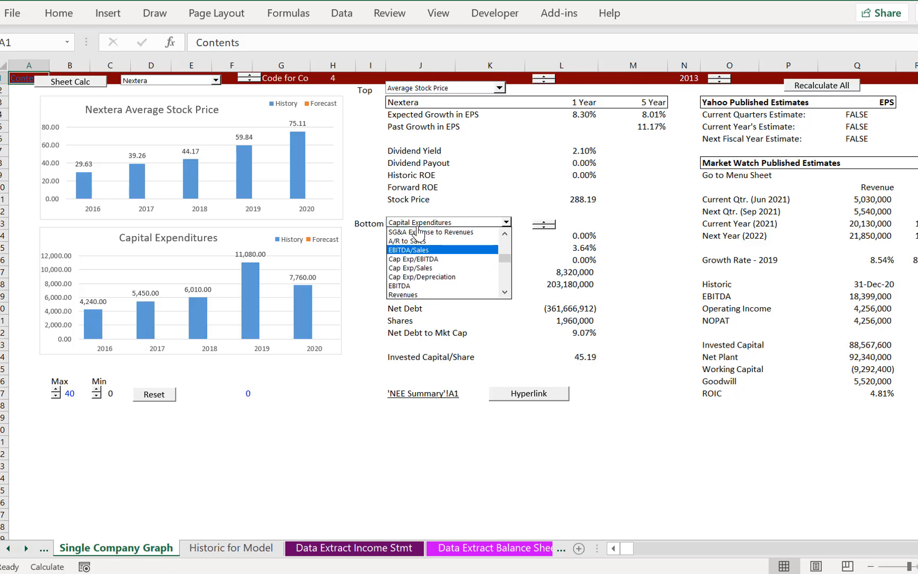
{"action": "key", "text": "Down"}
{"action": "key", "text": "Down"}
{"action": "key", "text": "Down"}
{"action": "key", "text": "Down"}
{"action": "key", "text": "Down"}
{"action": "key", "text": "Down"}
{"action": "key", "text": "Down"}
{"action": "key", "text": "Down"}
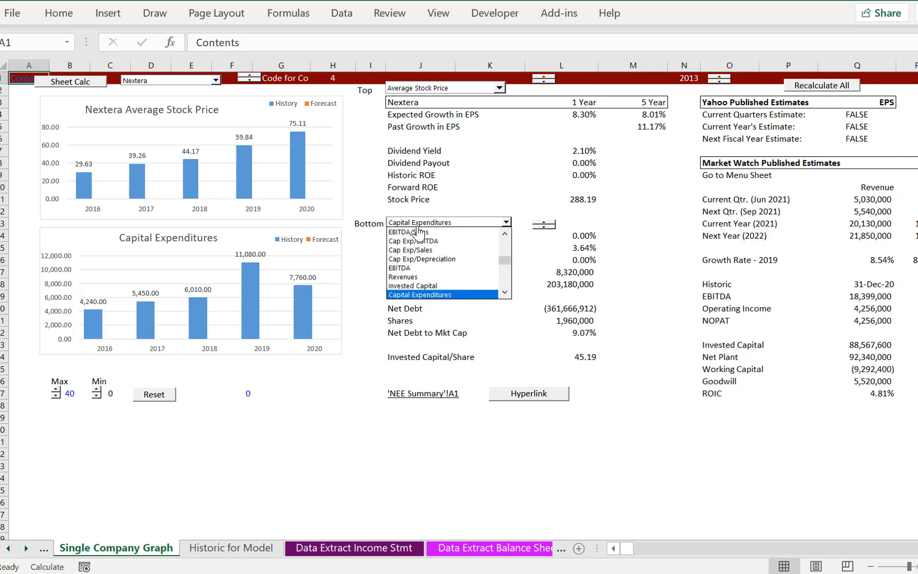
{"action": "key", "text": "Down"}
{"action": "key", "text": "Down"}
{"action": "key", "text": "Down"}
{"action": "key", "text": "Down"}
{"action": "key", "text": "Down"}
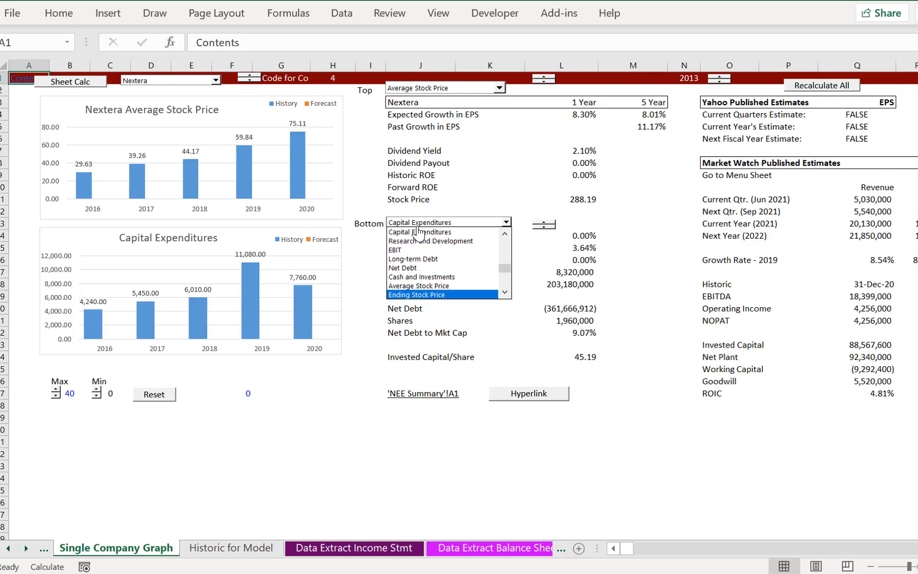
{"action": "key", "text": "Up"}
{"action": "key", "text": "Up"}
{"action": "key", "text": "Up"}
{"action": "key", "text": "Up"}
{"action": "key", "text": "Up"}
{"action": "key", "text": "Up"}
{"action": "key", "text": "Up"}
{"action": "key", "text": "Up"}
{"action": "key", "text": "Up"}
{"action": "key", "text": "Up"}
{"action": "key", "text": "Up"}
{"action": "key", "text": "Up"}
{"action": "key", "text": "Up"}
{"action": "key", "text": "Up"}
{"action": "key", "text": "Up"}
{"action": "key", "text": "Up"}
{"action": "key", "text": "Up"}
{"action": "key", "text": "Up"}
{"action": "key", "text": "Up"}
{"action": "key", "text": "Up"}
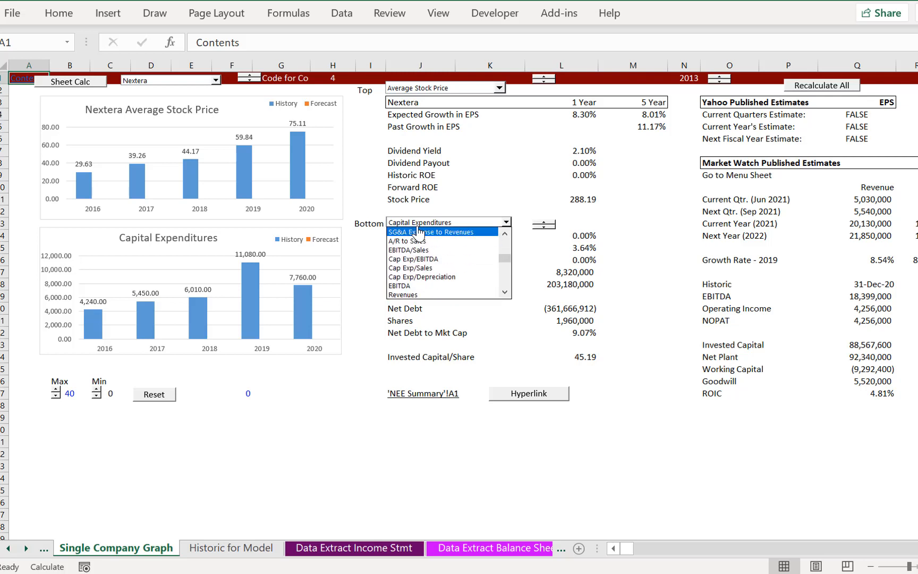
{"action": "key", "text": "Down"}
{"action": "key", "text": "Down"}
{"action": "key", "text": "Down"}
{"action": "key", "text": "Down"}
{"action": "key", "text": "Down"}
{"action": "key", "text": "Down"}
{"action": "key", "text": "Down"}
{"action": "key", "text": "Down"}
{"action": "key", "text": "Down"}
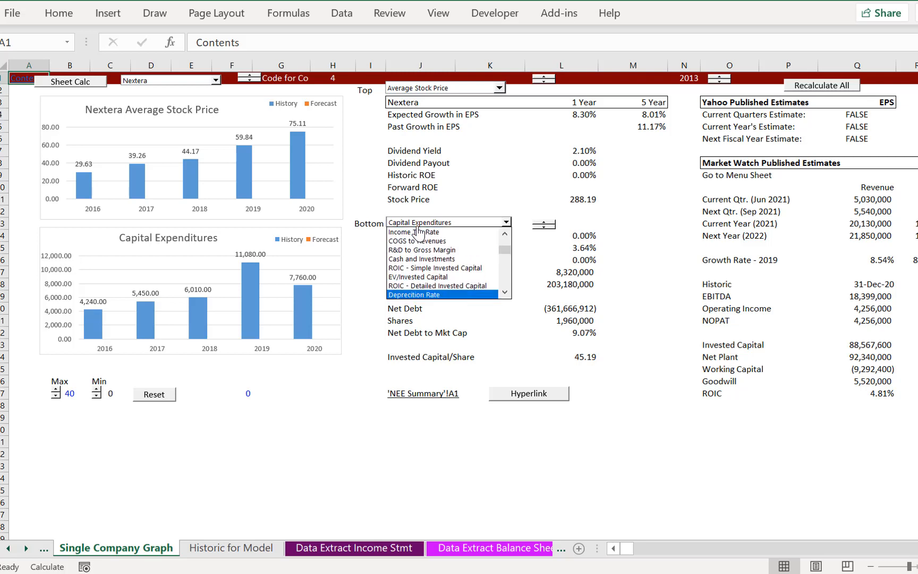
{"action": "key", "text": "Up"}
{"action": "key", "text": "Return"}
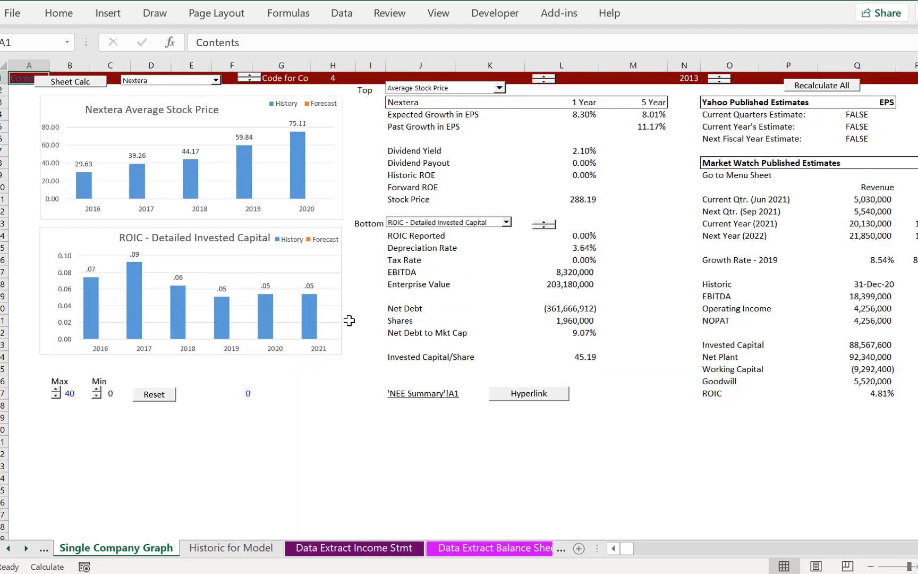
{"action": "left_click", "coordinate": [397, 466]}
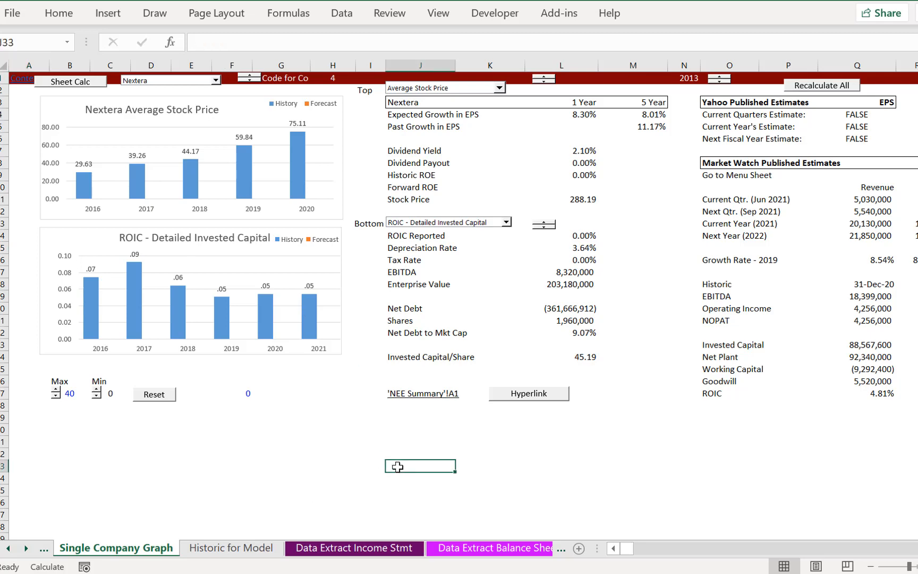
Examine Nextera's annual income statement on the Historic for Model sheet, checking the EBIT Computed and Unusual Expense formulas for 2016
{"action": "key", "text": "ctrl+Page_Down"}
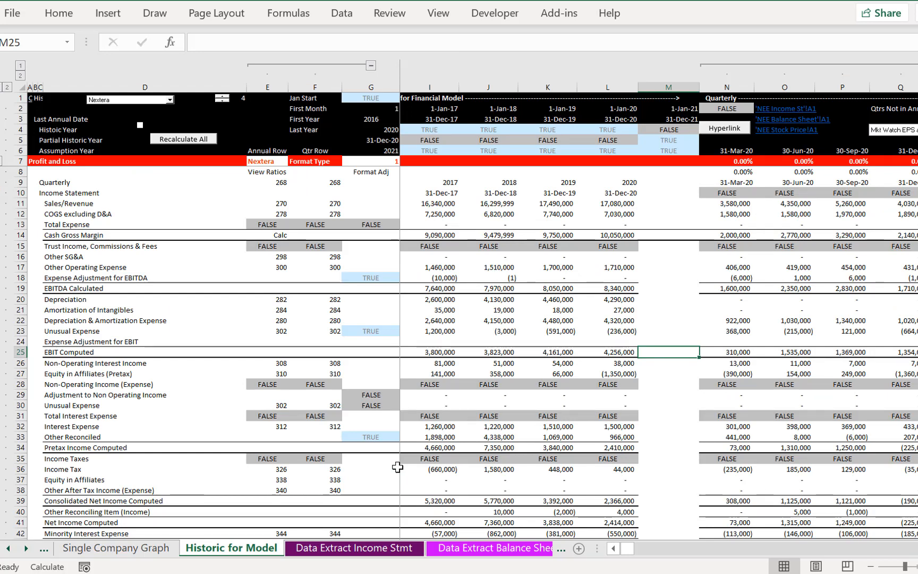
{"action": "key", "text": "Left"}
{"action": "key", "text": "Left"}
{"action": "key", "text": "Left"}
{"action": "key", "text": "Left"}
{"action": "key", "text": "Left"}
{"action": "key", "text": "Left"}
{"action": "key", "text": "Left"}
{"action": "key", "text": "Left"}
{"action": "key", "text": "Left"}
{"action": "key", "text": "Left"}
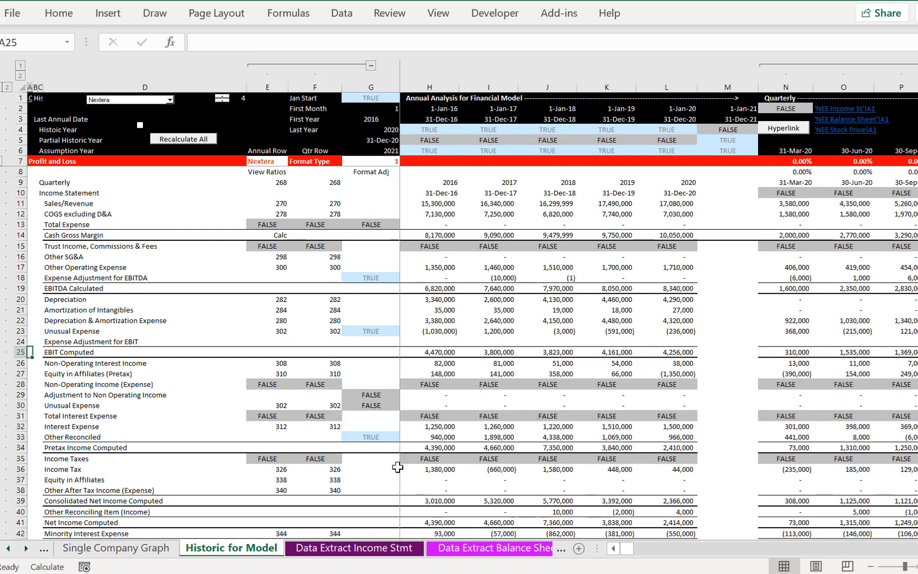
{"action": "key", "text": "Right"}
{"action": "key", "text": "Right"}
{"action": "key", "text": "Right"}
{"action": "key", "text": "Right"}
{"action": "key", "text": "Right"}
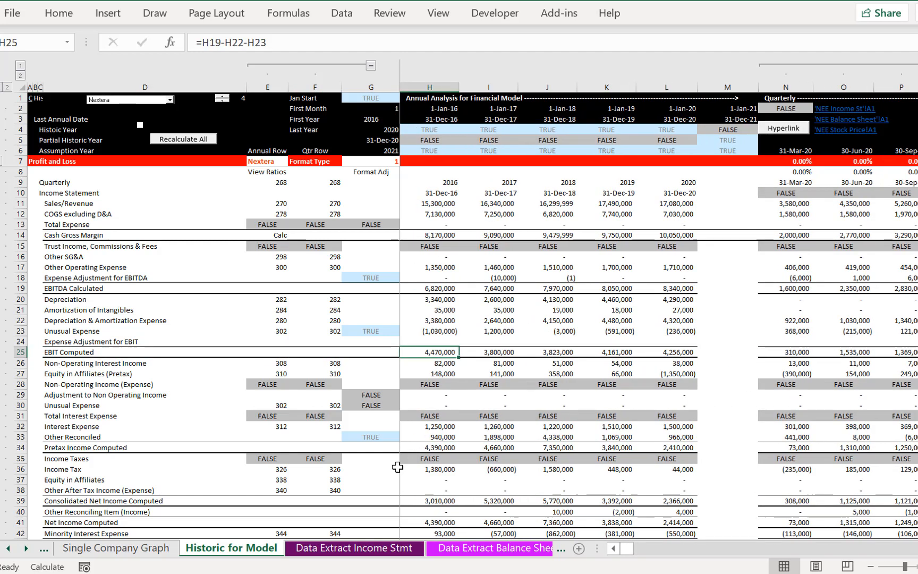
{"action": "key", "text": "Up"}
{"action": "key", "text": "Up"}
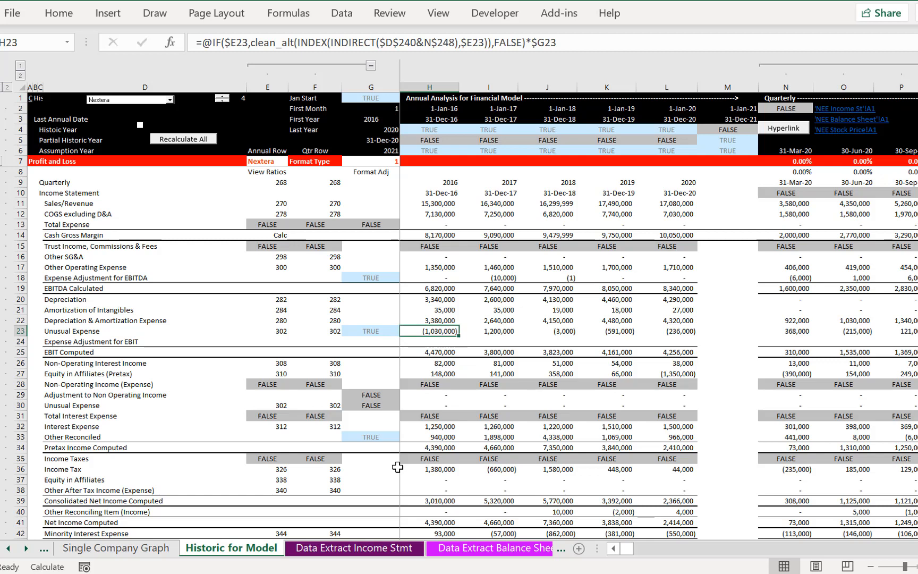
Switch to the Bio Foods forecast workbook and look over the timeline, exchange rate and revenue forecast sections of its Assumptions sheet
{"action": "key", "text": "alt+Tab"}
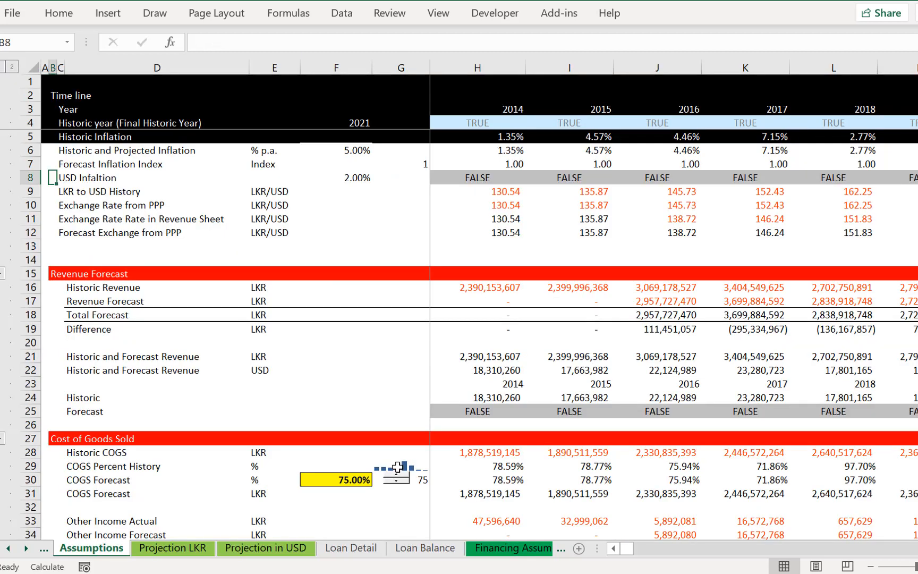
{"action": "key", "text": "Up"}
{"action": "key", "text": "Up"}
{"action": "key", "text": "Up"}
{"action": "left_click", "coordinate": [398, 239]}
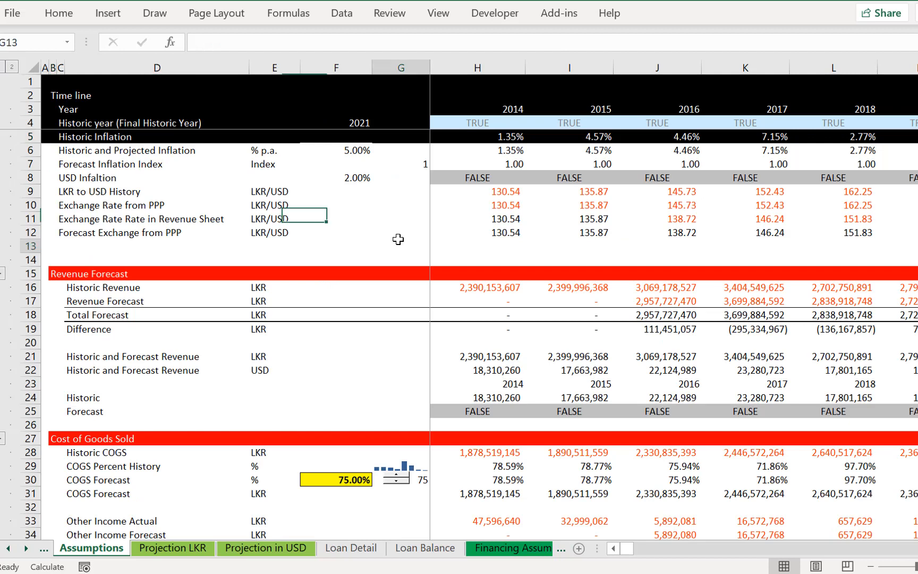
{"action": "key", "text": "Up"}
{"action": "key", "text": "Up"}
{"action": "key", "text": "Up"}
{"action": "key", "text": "Up"}
{"action": "key", "text": "Up"}
{"action": "key", "text": "Up"}
{"action": "key", "text": "Up"}
{"action": "key", "text": "Up"}
{"action": "key", "text": "Up"}
{"action": "key", "text": "Up"}
{"action": "key", "text": "Up"}
{"action": "key", "text": "Down"}
{"action": "key", "text": "Down"}
{"action": "key", "text": "Down"}
{"action": "key", "text": "Down"}
{"action": "key", "text": "Down"}
{"action": "key", "text": "Down"}
{"action": "key", "text": "Down"}
{"action": "key", "text": "Down"}
{"action": "key", "text": "Down"}
{"action": "key", "text": "Down"}
{"action": "key", "text": "Down"}
{"action": "key", "text": "Down"}
{"action": "key", "text": "Down"}
{"action": "key", "text": "Down"}
{"action": "key", "text": "Down"}
{"action": "key", "text": "Down"}
{"action": "key", "text": "Down"}
{"action": "key", "text": "Down"}
{"action": "key", "text": "Down"}
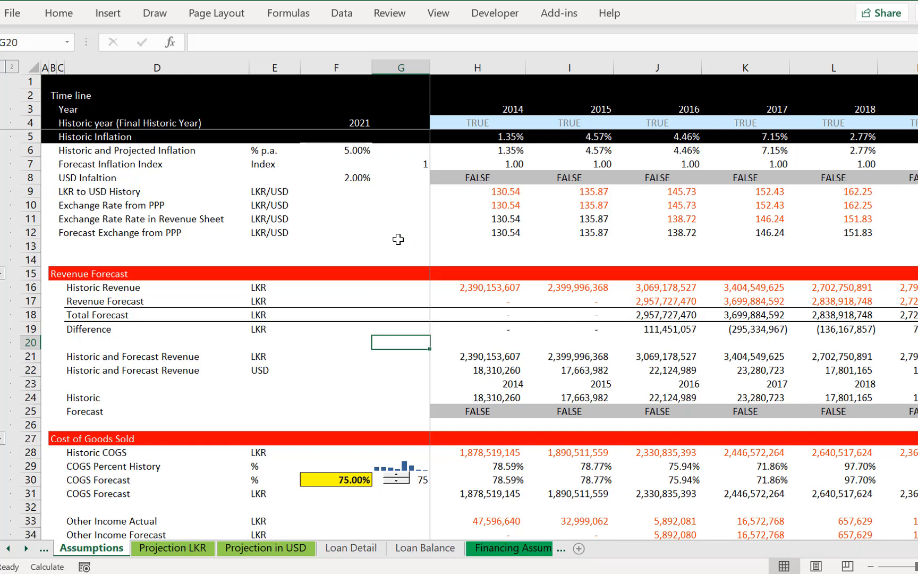
Go to the Revenue sheet and view the historic annual growth in production back to 2017 in the bulk White Pepper row
{"action": "key", "text": "ctrl+Page_Up"}
{"action": "key", "text": "ctrl+Page_Up"}
{"action": "key", "text": "ctrl+Page_Up"}
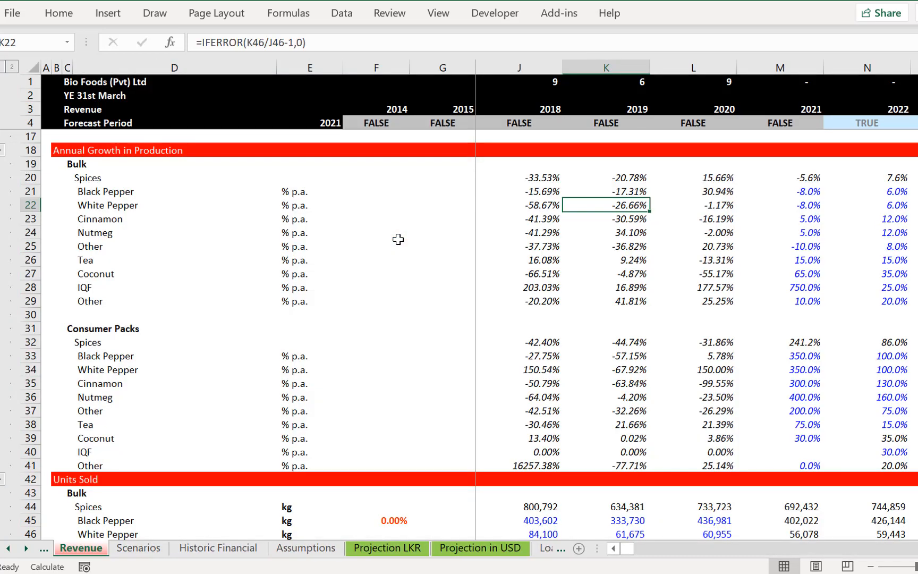
{"action": "key", "text": "Left"}
{"action": "key", "text": "Left"}
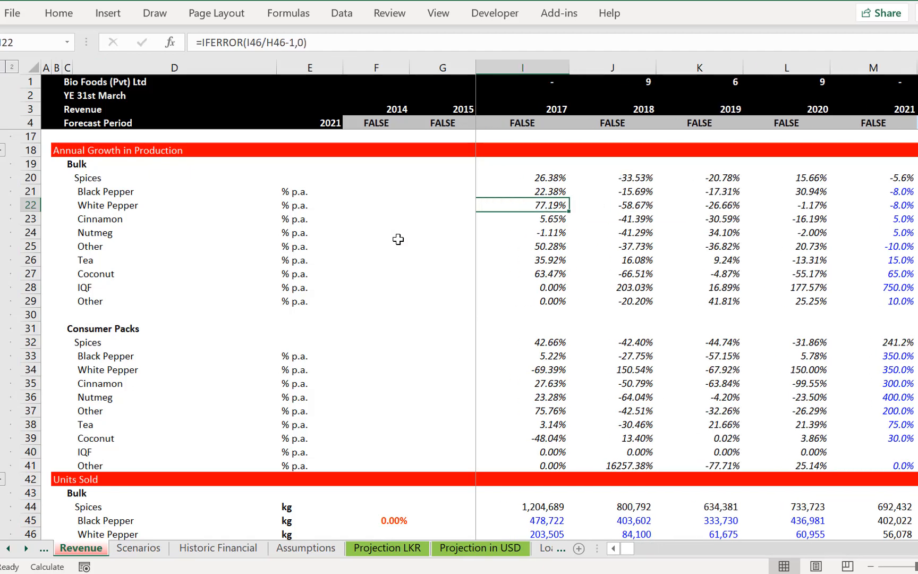
Compare the historic and forecast annual production growth rates along the bulk White Pepper row, through to the 2022 forecast
{"action": "key", "text": "Home"}
{"action": "key", "text": "Right"}
{"action": "key", "text": "Right"}
{"action": "key", "text": "Right"}
{"action": "key", "text": "Right"}
{"action": "key", "text": "Right"}
{"action": "key", "text": "Right"}
{"action": "key", "text": "Right"}
{"action": "key", "text": "Right"}
{"action": "key", "text": "Right"}
{"action": "key", "text": "Right"}
{"action": "key", "text": "Right"}
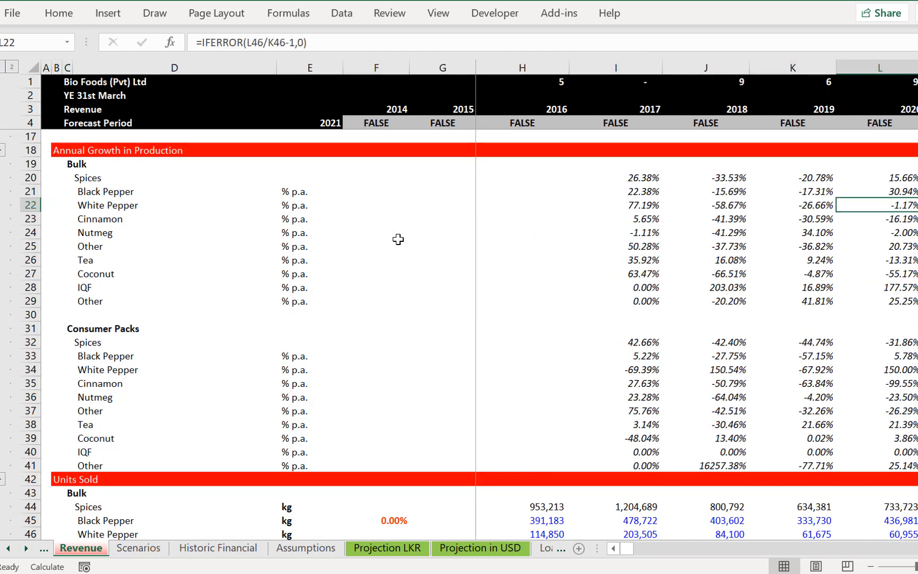
{"action": "key", "text": "Right"}
{"action": "key", "text": "Right"}
{"action": "key", "text": "Right"}
{"action": "key", "text": "Left"}
{"action": "key", "text": "Left"}
{"action": "key", "text": "Left"}
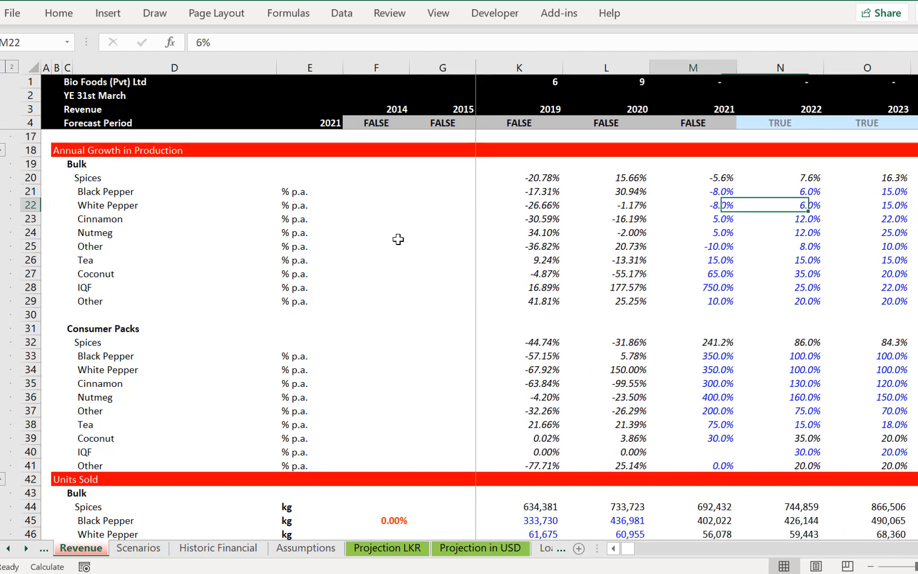
Look down the 2020 column through the Consumer Packs production growth rates and the Units Sold section to its end
{"action": "key", "text": "Down"}
{"action": "key", "text": "Down"}
{"action": "key", "text": "Down"}
{"action": "key", "text": "Down"}
{"action": "key", "text": "Down"}
{"action": "key", "text": "Down"}
{"action": "key", "text": "Down"}
{"action": "key", "text": "Down"}
{"action": "key", "text": "Down"}
{"action": "key", "text": "Down"}
{"action": "key", "text": "Down"}
{"action": "key", "text": "Down"}
{"action": "key", "text": "Down"}
{"action": "key", "text": "Down"}
{"action": "key", "text": "Down"}
{"action": "key", "text": "Down"}
{"action": "key", "text": "Down"}
{"action": "key", "text": "Down"}
{"action": "key", "text": "Down"}
{"action": "key", "text": "Down"}
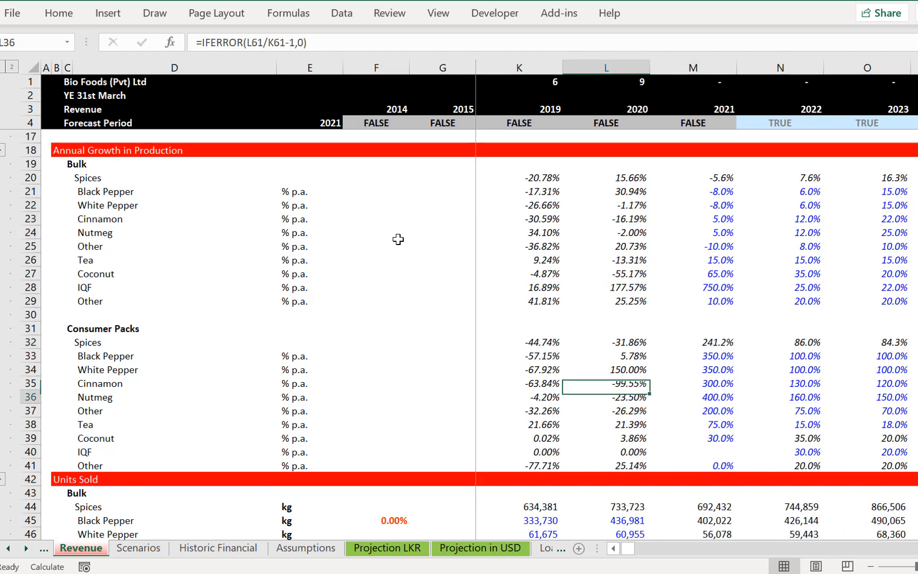
{"action": "key", "text": "Down"}
{"action": "key", "text": "Down"}
{"action": "key", "text": "Down"}
{"action": "key", "text": "Down"}
{"action": "key", "text": "Down"}
{"action": "key", "text": "Down"}
{"action": "key", "text": "Down"}
{"action": "key", "text": "Down"}
{"action": "key", "text": "Down"}
{"action": "key", "text": "Down"}
{"action": "key", "text": "Down"}
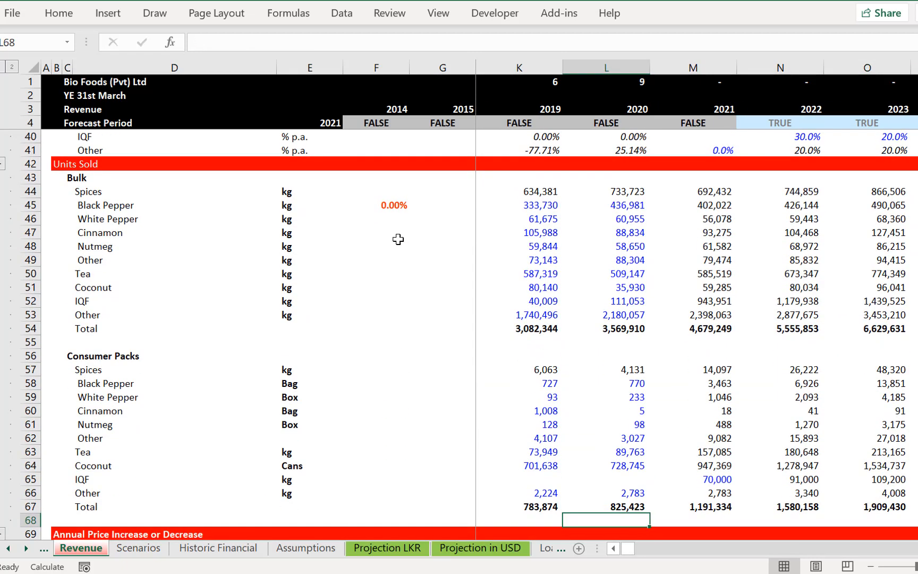
Review the 2020 Units Sold figures for Bulk and Consumer Packs, checking the Consumer Packs Spices subtotal formula
{"action": "key", "text": "Up"}
{"action": "key", "text": "Up"}
{"action": "key", "text": "Up"}
{"action": "key", "text": "Up"}
{"action": "key", "text": "Up"}
{"action": "key", "text": "Up"}
{"action": "key", "text": "Up"}
{"action": "key", "text": "Up"}
{"action": "key", "text": "Up"}
{"action": "key", "text": "Up"}
{"action": "key", "text": "Up"}
{"action": "key", "text": "Up"}
{"action": "key", "text": "Up"}
{"action": "key", "text": "Up"}
{"action": "key", "text": "Up"}
{"action": "key", "text": "Up"}
{"action": "key", "text": "Up"}
{"action": "key", "text": "Up"}
{"action": "key", "text": "Up"}
{"action": "key", "text": "Up"}
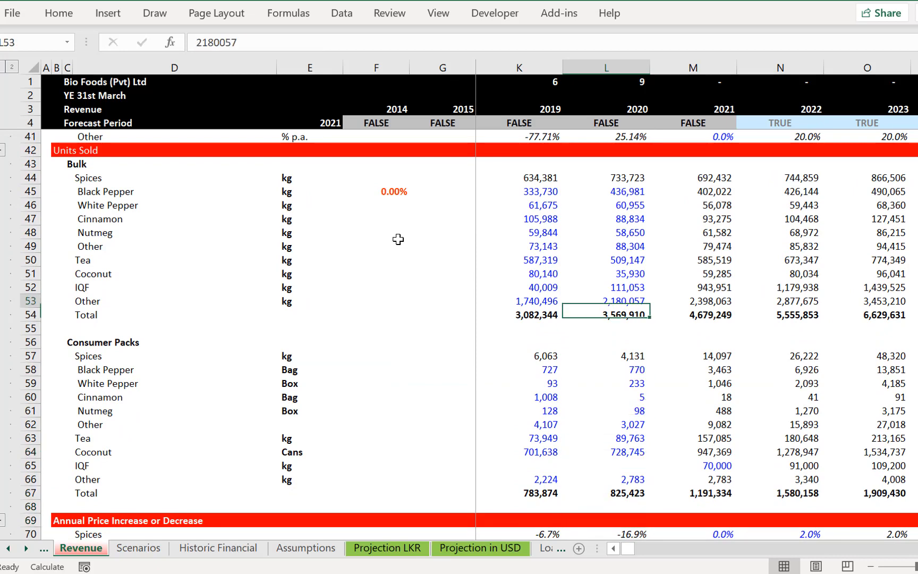
{"action": "key", "text": "Down"}
{"action": "key", "text": "Down"}
{"action": "key", "text": "Down"}
{"action": "key", "text": "Down"}
{"action": "key", "text": "Down"}
{"action": "key", "text": "Down"}
{"action": "key", "text": "Down"}
{"action": "key", "text": "Down"}
{"action": "key", "text": "Down"}
{"action": "key", "text": "Down"}
{"action": "key", "text": "Down"}
{"action": "key", "text": "Down"}
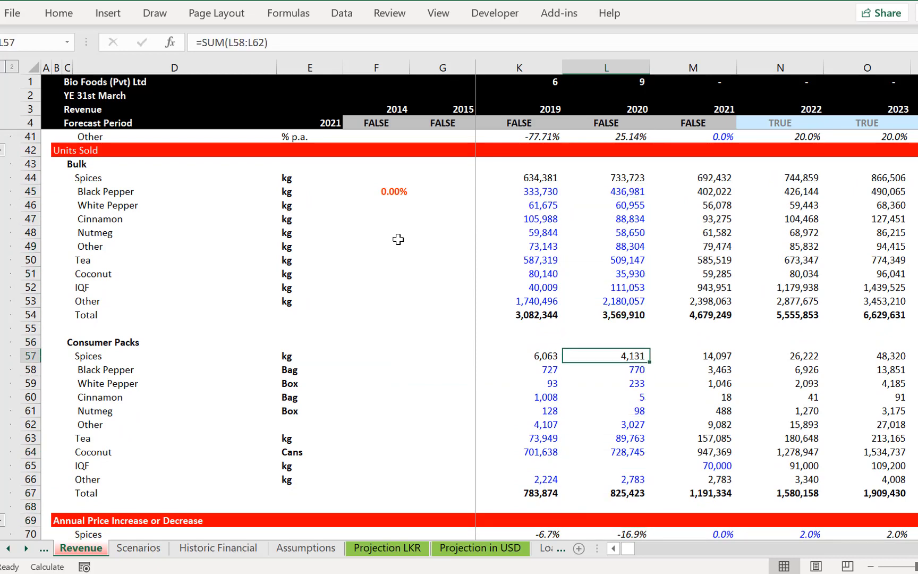
Examine the 2020 rates in the Annual Price Increase or Decrease section, including the Cinnamon price change formula
{"action": "key", "text": "Down"}
{"action": "key", "text": "Down"}
{"action": "key", "text": "Down"}
{"action": "key", "text": "Down"}
{"action": "key", "text": "Down"}
{"action": "key", "text": "Down"}
{"action": "key", "text": "Down"}
{"action": "key", "text": "Down"}
{"action": "key", "text": "Down"}
{"action": "key", "text": "Down"}
{"action": "key", "text": "Down"}
{"action": "key", "text": "Down"}
{"action": "key", "text": "Down"}
{"action": "key", "text": "Down"}
{"action": "key", "text": "Down"}
{"action": "key", "text": "Down"}
{"action": "key", "text": "Down"}
{"action": "key", "text": "Down"}
{"action": "key", "text": "Down"}
{"action": "key", "text": "Down"}
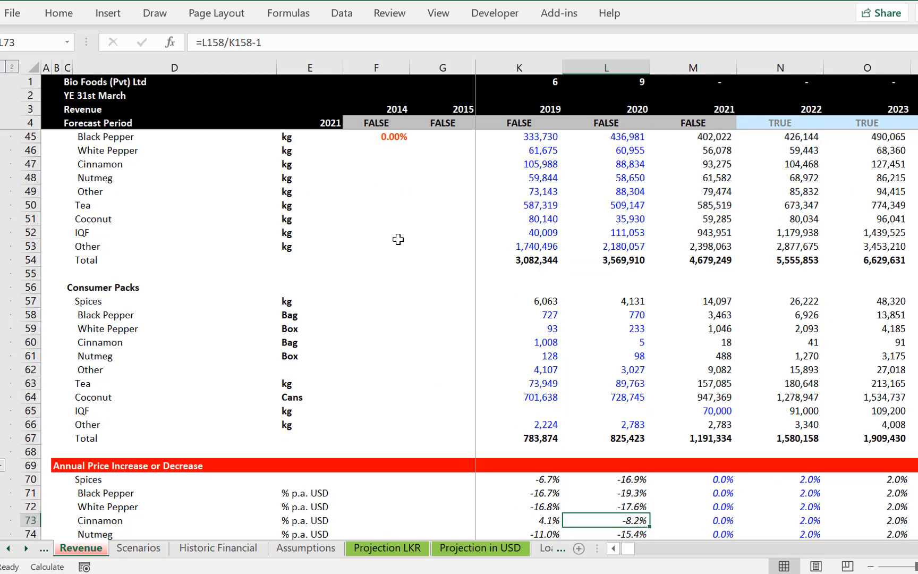
Examine the total revenue in USD section for Bulk and Consumer Packs, checking the 2020 Bulk Total formula
{"action": "key", "text": "Down"}
{"action": "key", "text": "Down"}
{"action": "key", "text": "Down"}
{"action": "key", "text": "Down"}
{"action": "key", "text": "Down"}
{"action": "key", "text": "Down"}
{"action": "key", "text": "Down"}
{"action": "key", "text": "Down"}
{"action": "key", "text": "Down"}
{"action": "key", "text": "Down"}
{"action": "key", "text": "Down"}
{"action": "key", "text": "Down"}
{"action": "key", "text": "Down"}
{"action": "key", "text": "Down"}
{"action": "key", "text": "Down"}
{"action": "key", "text": "Down"}
{"action": "key", "text": "Down"}
{"action": "key", "text": "Down"}
{"action": "key", "text": "Down"}
{"action": "key", "text": "Down"}
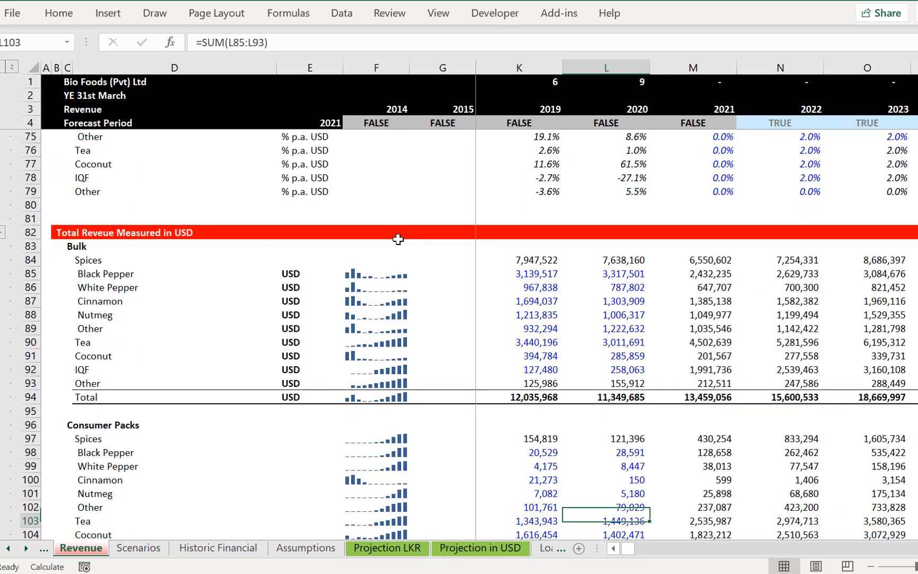
{"action": "key", "text": "Up"}
{"action": "key", "text": "Up"}
{"action": "key", "text": "Up"}
{"action": "key", "text": "Up"}
{"action": "key", "text": "Up"}
{"action": "key", "text": "Up"}
{"action": "key", "text": "Up"}
{"action": "key", "text": "Up"}
{"action": "key", "text": "Up"}
{"action": "key", "text": "Up"}
{"action": "key", "text": "Up"}
{"action": "key", "text": "Up"}
{"action": "key", "text": "Up"}
{"action": "key", "text": "Up"}
{"action": "key", "text": "Up"}
{"action": "key", "text": "Up"}
{"action": "key", "text": "Up"}
{"action": "key", "text": "Up"}
{"action": "key", "text": "Up"}
{"action": "key", "text": "Up"}
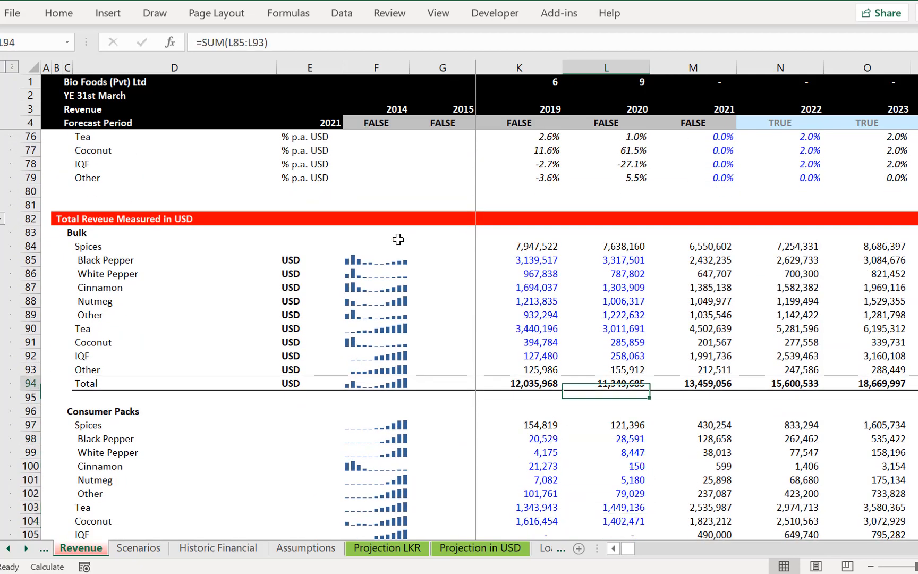
Examine the Consumer Packs Units Sold figures, checking how the Tea formulas for 2021 and 2022 apply the production growth rates
{"action": "key", "text": "Up"}
{"action": "key", "text": "Up"}
{"action": "key", "text": "Up"}
{"action": "key", "text": "Up"}
{"action": "key", "text": "Up"}
{"action": "key", "text": "Up"}
{"action": "key", "text": "Right"}
{"action": "key", "text": "Right"}
{"action": "key", "text": "Right"}
{"action": "key", "text": "Right"}
{"action": "key", "text": "Right"}
{"action": "key", "text": "Right"}
{"action": "key", "text": "Right"}
{"action": "key", "text": "Right"}
{"action": "key", "text": "Right"}
{"action": "key", "text": "Right"}
{"action": "key", "text": "Right"}
{"action": "key", "text": "Right"}
{"action": "key", "text": "Right"}
{"action": "key", "text": "Right"}
{"action": "key", "text": "Right"}
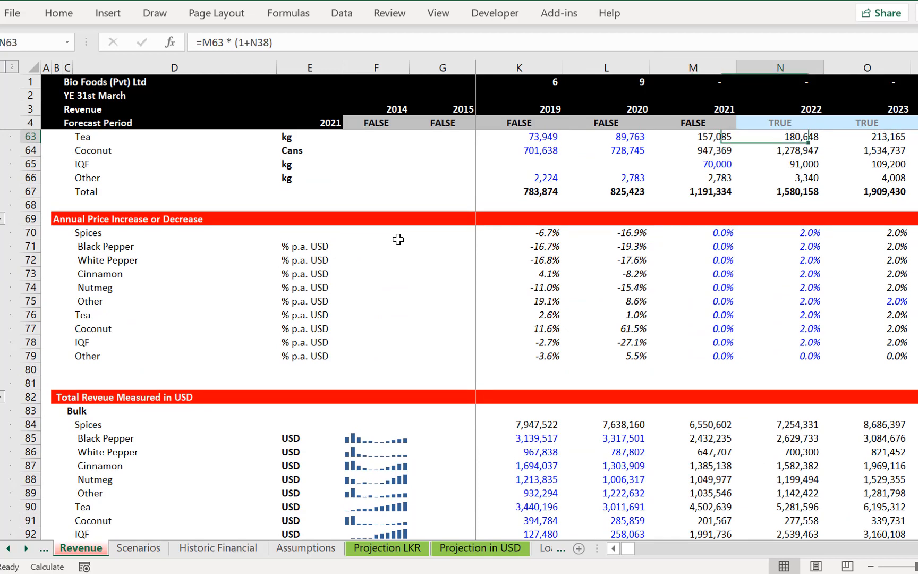
{"action": "key", "text": "Left"}
{"action": "key", "text": "Left"}
{"action": "key", "text": "Left"}
{"action": "key", "text": "Left"}
{"action": "key", "text": "Left"}
{"action": "key", "text": "Left"}
{"action": "key", "text": "Left"}
{"action": "key", "text": "Left"}
{"action": "key", "text": "Left"}
{"action": "key", "text": "Left"}
{"action": "key", "text": "Left"}
{"action": "key", "text": "Left"}
{"action": "key", "text": "Left"}
{"action": "key", "text": "Left"}
{"action": "key", "text": "Left"}
{"action": "key", "text": "Left"}
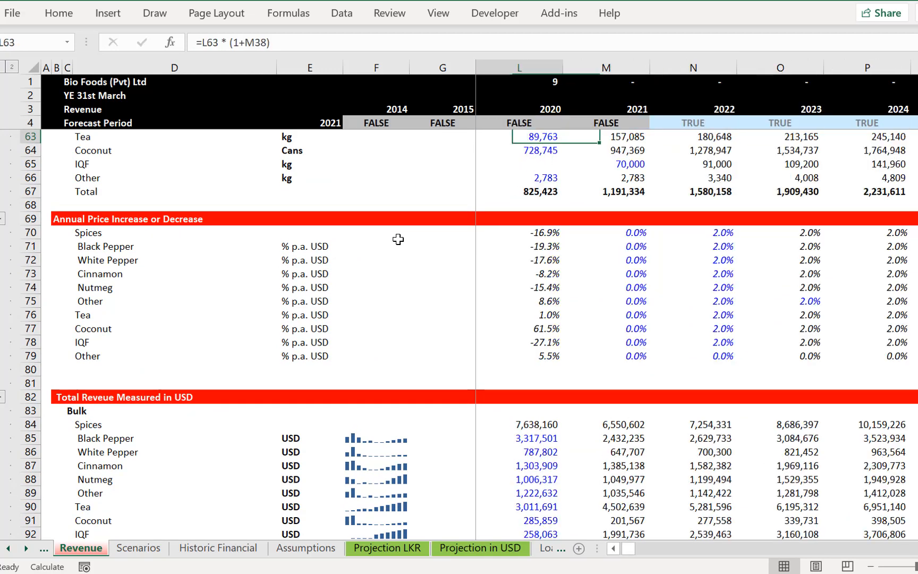
Review the Consumer Packs revenue in USD for 2019, checking the Total USD and Other formulas
{"action": "key", "text": "Down"}
{"action": "key", "text": "Down"}
{"action": "key", "text": "Down"}
{"action": "key", "text": "Down"}
{"action": "key", "text": "Down"}
{"action": "key", "text": "Down"}
{"action": "key", "text": "Down"}
{"action": "key", "text": "Down"}
{"action": "key", "text": "Down"}
{"action": "key", "text": "Down"}
{"action": "key", "text": "Down"}
{"action": "key", "text": "Down"}
{"action": "key", "text": "Down"}
{"action": "key", "text": "Down"}
{"action": "key", "text": "Down"}
{"action": "key", "text": "Down"}
{"action": "key", "text": "Down"}
{"action": "key", "text": "Down"}
{"action": "key", "text": "Down"}
{"action": "key", "text": "Down"}
{"action": "key", "text": "Down"}
{"action": "key", "text": "Down"}
{"action": "key", "text": "Down"}
{"action": "key", "text": "Down"}
{"action": "key", "text": "Down"}
{"action": "key", "text": "Down"}
{"action": "key", "text": "Down"}
{"action": "key", "text": "Down"}
{"action": "key", "text": "Down"}
{"action": "key", "text": "Down"}
{"action": "key", "text": "Down"}
{"action": "key", "text": "Down"}
{"action": "key", "text": "Down"}
{"action": "key", "text": "Down"}
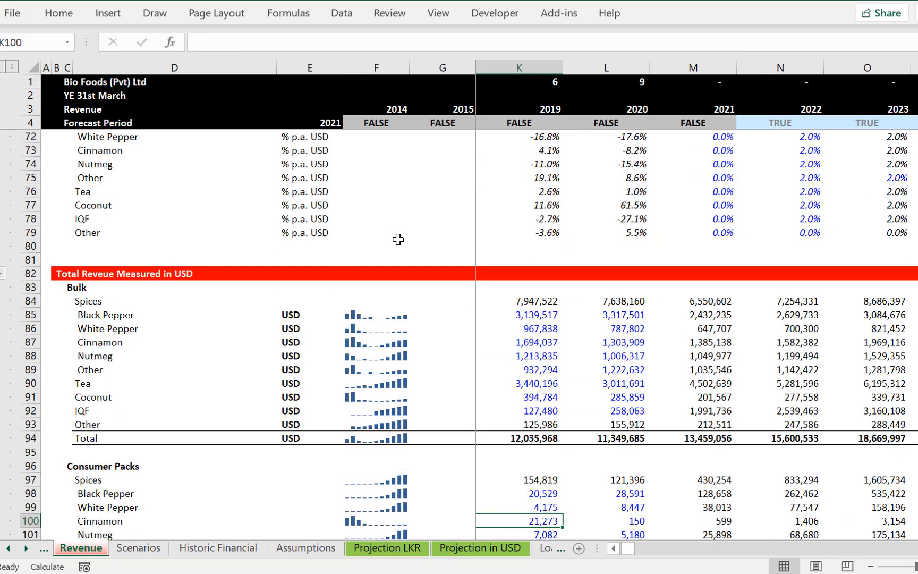
{"action": "key", "text": "Down"}
{"action": "key", "text": "Down"}
{"action": "key", "text": "Down"}
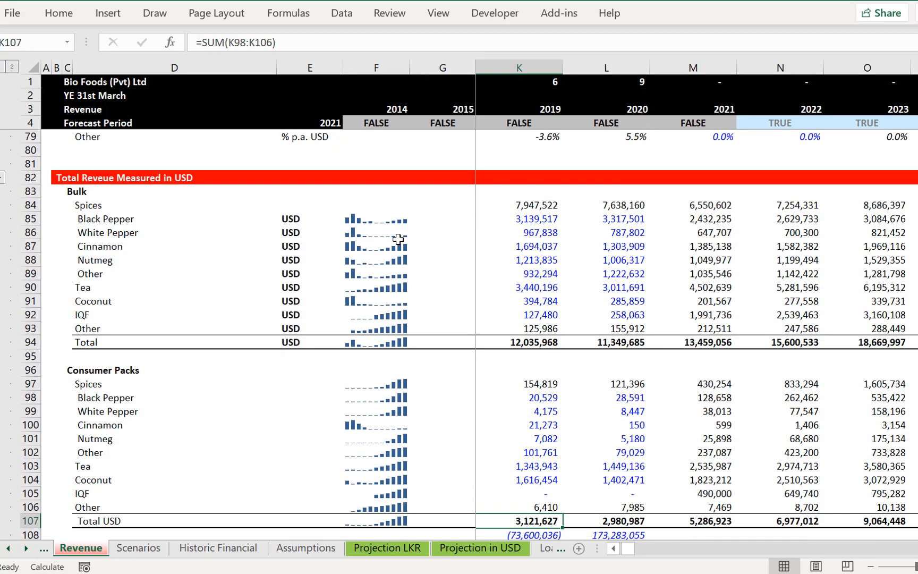
{"action": "key", "text": "Up"}
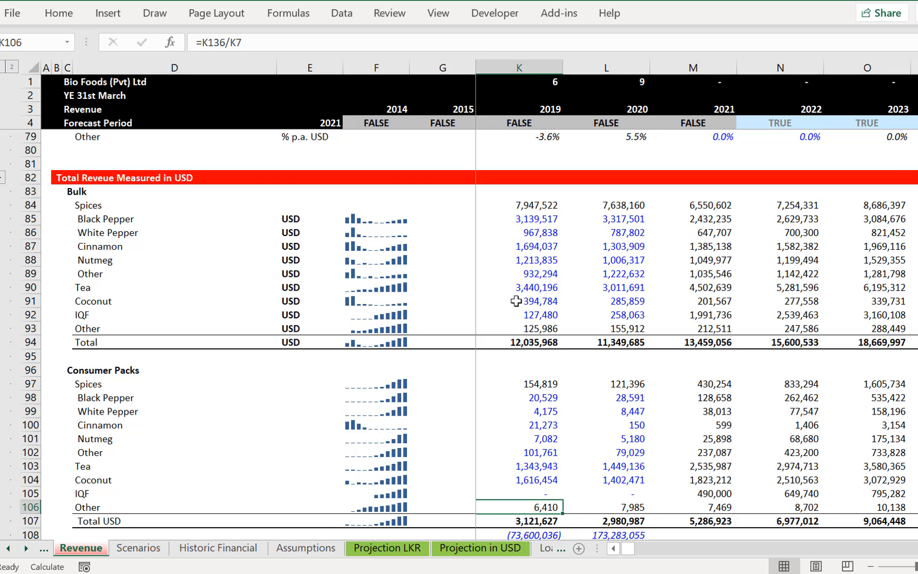
Go to the Historic Financial sheet and look up through its Cash Flow Statement section
{"action": "key", "text": "ctrl+Page_Down"}
{"action": "key", "text": "ctrl+Page_Down"}
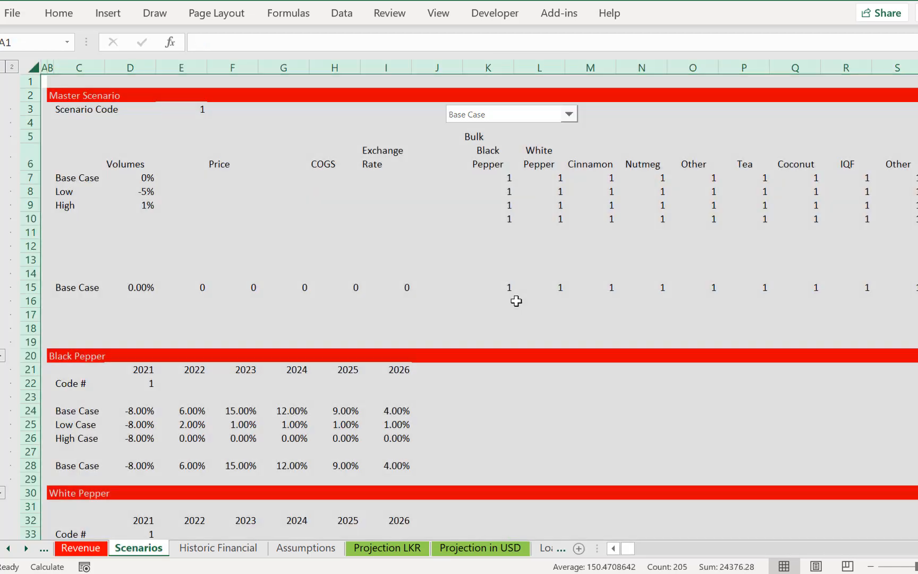
{"action": "key", "text": "Left"}
{"action": "key", "text": "Up"}
{"action": "key", "text": "Up"}
{"action": "key", "text": "Up"}
{"action": "key", "text": "Up"}
{"action": "key", "text": "Up"}
{"action": "key", "text": "Up"}
{"action": "key", "text": "Up"}
{"action": "key", "text": "Up"}
{"action": "key", "text": "Up"}
{"action": "key", "text": "Up"}
{"action": "key", "text": "Up"}
{"action": "key", "text": "Up"}
{"action": "key", "text": "Up"}
{"action": "key", "text": "Up"}
{"action": "key", "text": "Up"}
{"action": "key", "text": "Up"}
{"action": "key", "text": "Up"}
{"action": "key", "text": "Up"}
{"action": "key", "text": "Up"}
{"action": "key", "text": "Up"}
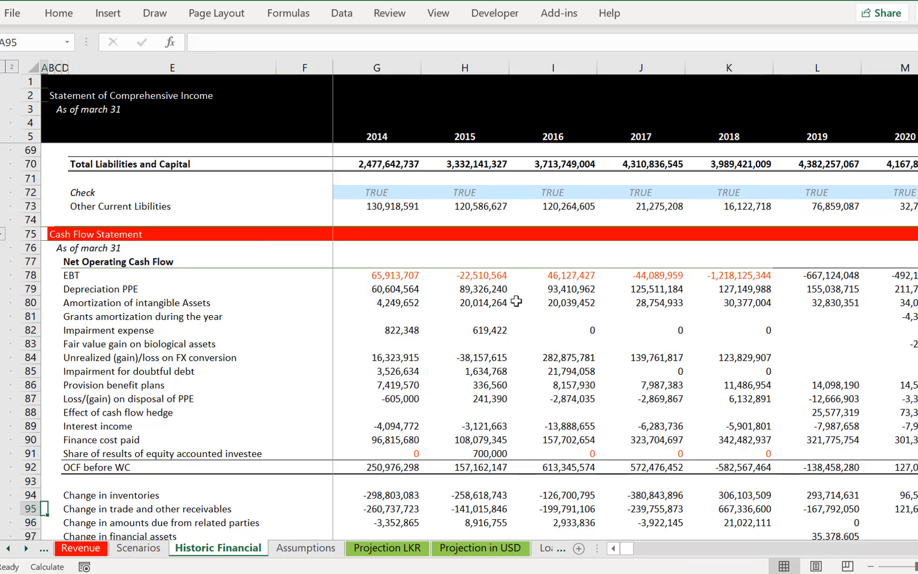
Look up through the historic Balance Sheet, from liabilities and equity to assets, and on to the Income Statement
{"action": "key", "text": "Up"}
{"action": "key", "text": "Up"}
{"action": "key", "text": "Up"}
{"action": "key", "text": "Up"}
{"action": "key", "text": "Up"}
{"action": "key", "text": "Up"}
{"action": "key", "text": "Up"}
{"action": "key", "text": "Up"}
{"action": "key", "text": "Up"}
{"action": "key", "text": "Up"}
{"action": "key", "text": "Up"}
{"action": "key", "text": "Up"}
{"action": "key", "text": "Up"}
{"action": "key", "text": "Up"}
{"action": "key", "text": "Up"}
{"action": "key", "text": "Up"}
{"action": "key", "text": "Up"}
{"action": "key", "text": "Up"}
{"action": "key", "text": "Up"}
{"action": "key", "text": "Up"}
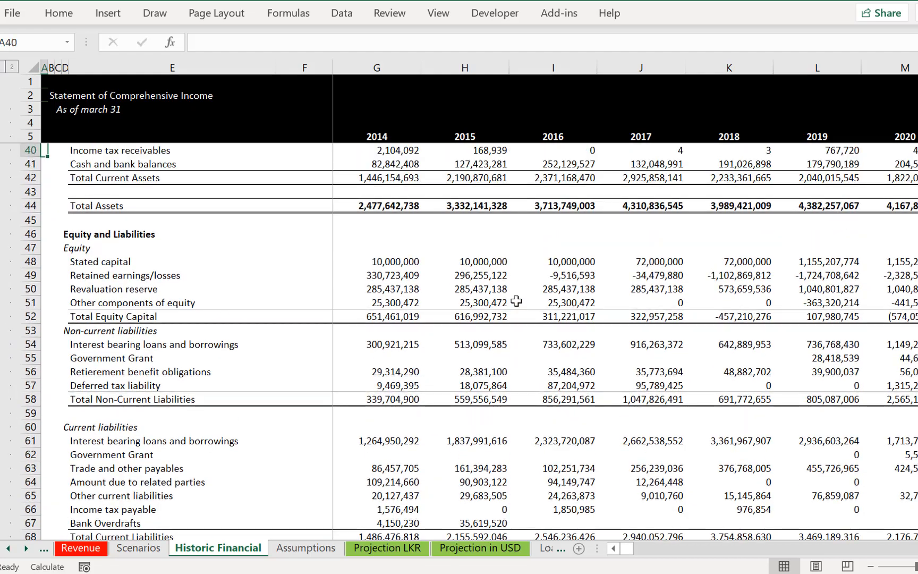
{"action": "key", "text": "Up"}
{"action": "key", "text": "Up"}
{"action": "key", "text": "Up"}
{"action": "key", "text": "Up"}
{"action": "key", "text": "Up"}
{"action": "key", "text": "Up"}
{"action": "key", "text": "Up"}
Examine the historic Income Statement down to Amortization, following that row across the years from 2014 to 2019
{"action": "key", "text": "Down"}
{"action": "key", "text": "Down"}
{"action": "key", "text": "Down"}
{"action": "key", "text": "Down"}
{"action": "key", "text": "Down"}
{"action": "key", "text": "Down"}
{"action": "key", "text": "Down"}
{"action": "key", "text": "Down"}
{"action": "key", "text": "Down"}
{"action": "key", "text": "Down"}
{"action": "key", "text": "Down"}
{"action": "key", "text": "Down"}
{"action": "key", "text": "Down"}
{"action": "key", "text": "Down"}
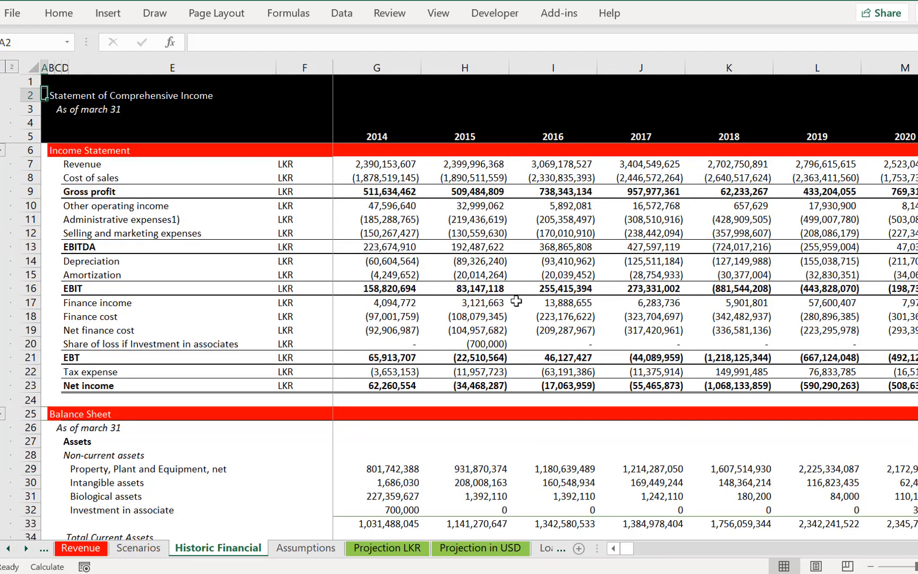
{"action": "key", "text": "Right"}
{"action": "key", "text": "Right"}
{"action": "key", "text": "Right"}
{"action": "key", "text": "Right"}
{"action": "key", "text": "Right"}
{"action": "key", "text": "Right"}
{"action": "key", "text": "Right"}
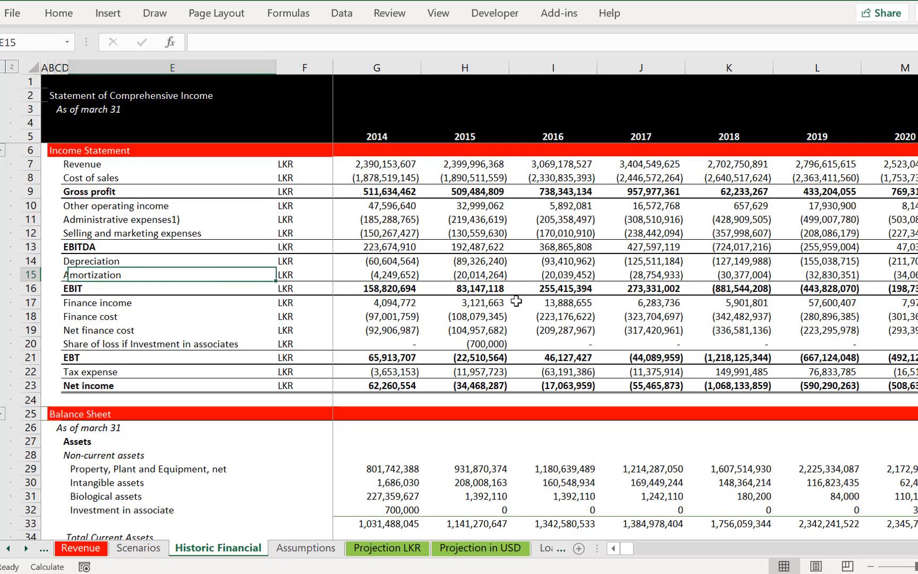
{"action": "key", "text": "Right"}
{"action": "key", "text": "Right"}
{"action": "key", "text": "Right"}
{"action": "key", "text": "Right"}
{"action": "key", "text": "Right"}
{"action": "key", "text": "Right"}
{"action": "key", "text": "Right"}
{"action": "key", "text": "Right"}
{"action": "key", "text": "Right"}
{"action": "key", "text": "Right"}
{"action": "key", "text": "Right"}
{"action": "key", "text": "Right"}
{"action": "key", "text": "Right"}
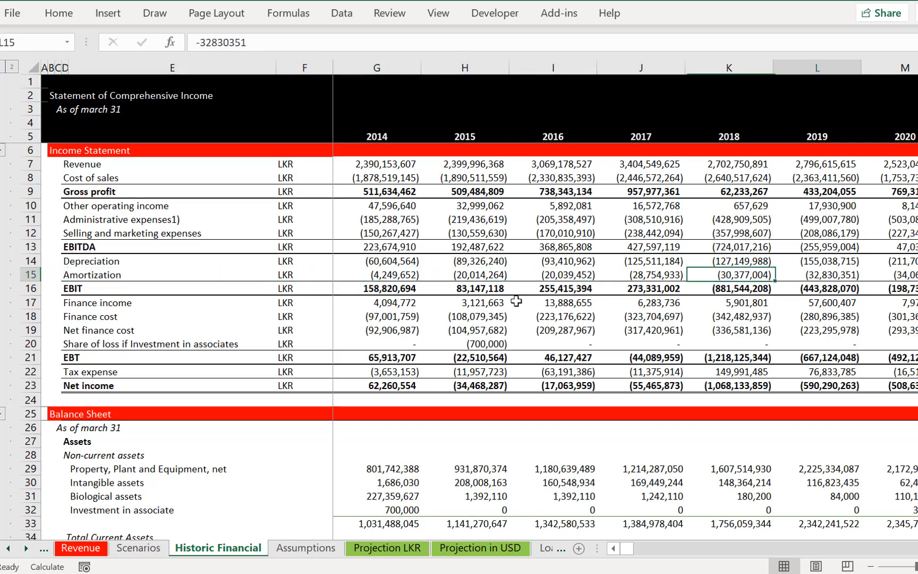
Look back along the historic Amortization row to its label and forward again to the 2019 amount
{"action": "key", "text": "Left"}
{"action": "key", "text": "Left"}
{"action": "key", "text": "Left"}
{"action": "key", "text": "Left"}
{"action": "key", "text": "Left"}
{"action": "key", "text": "Left"}
{"action": "key", "text": "Left"}
{"action": "key", "text": "Left"}
{"action": "key", "text": "Left"}
{"action": "key", "text": "Left"}
{"action": "key", "text": "Left"}
{"action": "key", "text": "Left"}
{"action": "key", "text": "Left"}
{"action": "key", "text": "Left"}
{"action": "key", "text": "Left"}
{"action": "key", "text": "Left"}
{"action": "key", "text": "Left"}
{"action": "key", "text": "Left"}
{"action": "key", "text": "Left"}
{"action": "key", "text": "Left"}
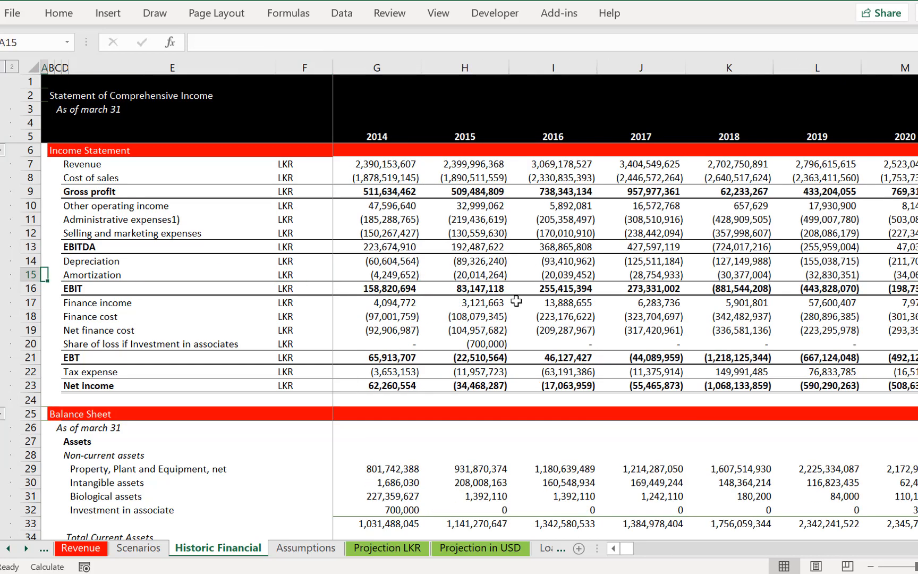
{"action": "key", "text": "Right"}
{"action": "key", "text": "Right"}
{"action": "key", "text": "Right"}
{"action": "key", "text": "Right"}
{"action": "key", "text": "Right"}
{"action": "key", "text": "Right"}
{"action": "key", "text": "Right"}
{"action": "key", "text": "Right"}
{"action": "key", "text": "Right"}
{"action": "key", "text": "Right"}
{"action": "key", "text": "Right"}
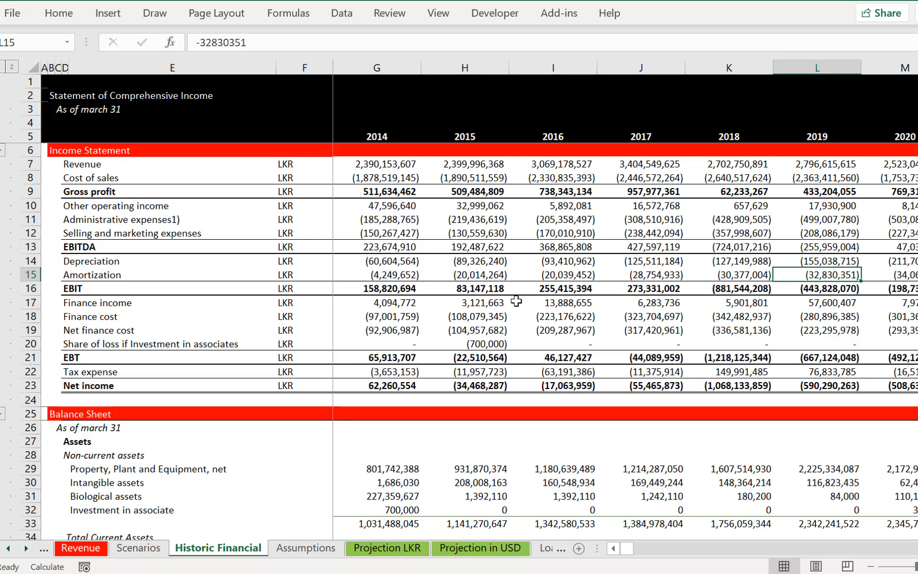
Go to the Assumptions sheet and look up from the Revenue Forecast section to the Time line heading
{"action": "key", "text": "ctrl+Page_Down"}
{"action": "key", "text": "Left"}
{"action": "key", "text": "Left"}
{"action": "key", "text": "Up"}
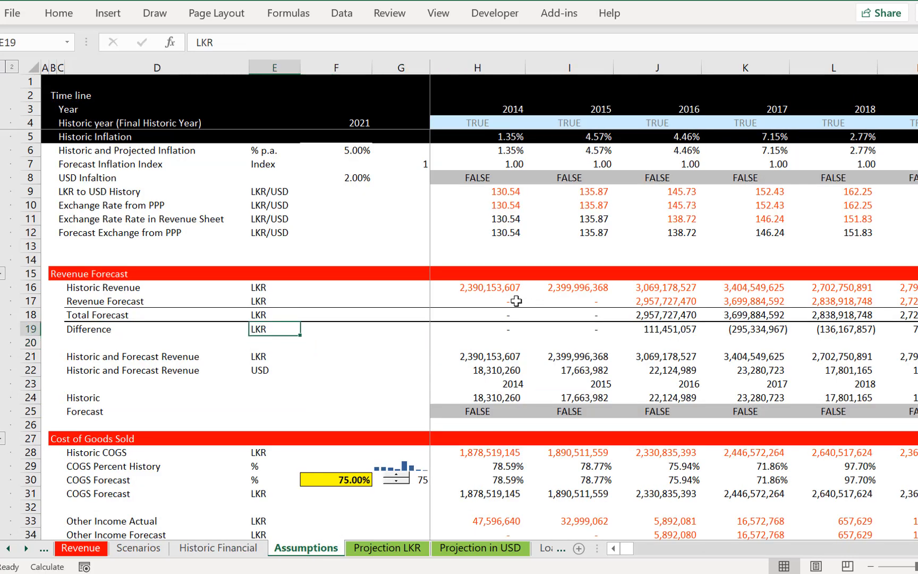
{"action": "key", "text": "Up"}
{"action": "key", "text": "Up"}
{"action": "key", "text": "Up"}
{"action": "key", "text": "Up"}
{"action": "key", "text": "Up"}
{"action": "key", "text": "Up"}
{"action": "key", "text": "Up"}
{"action": "key", "text": "Up"}
{"action": "key", "text": "Up"}
{"action": "key", "text": "Up"}
{"action": "key", "text": "Up"}
{"action": "key", "text": "Up"}
{"action": "key", "text": "Up"}
{"action": "key", "text": "Up"}
{"action": "key", "text": "Up"}
{"action": "key", "text": "Up"}
{"action": "key", "text": "Up"}
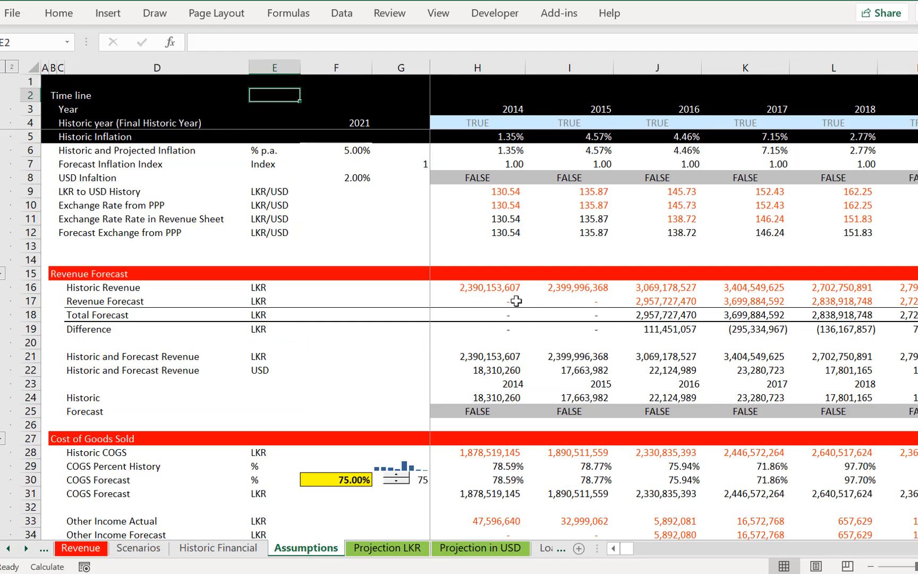
Look down the assumption rows through inflation and exchange rates into Revenue Forecast, and back up to Historic Inflation
{"action": "key", "text": "Down"}
{"action": "key", "text": "Down"}
{"action": "key", "text": "Down"}
{"action": "key", "text": "Down"}
{"action": "key", "text": "Down"}
{"action": "key", "text": "Down"}
{"action": "key", "text": "Down"}
{"action": "key", "text": "Down"}
{"action": "key", "text": "Down"}
{"action": "key", "text": "Down"}
{"action": "key", "text": "Down"}
{"action": "key", "text": "Down"}
{"action": "key", "text": "Down"}
{"action": "key", "text": "Down"}
{"action": "key", "text": "Down"}
{"action": "key", "text": "Down"}
{"action": "key", "text": "Up"}
{"action": "key", "text": "Up"}
{"action": "key", "text": "Up"}
{"action": "key", "text": "Up"}
{"action": "key", "text": "Up"}
{"action": "key", "text": "Up"}
{"action": "key", "text": "Up"}
{"action": "key", "text": "Up"}
{"action": "key", "text": "Up"}
{"action": "key", "text": "Up"}
{"action": "key", "text": "Up"}
{"action": "key", "text": "Up"}
{"action": "key", "text": "Up"}
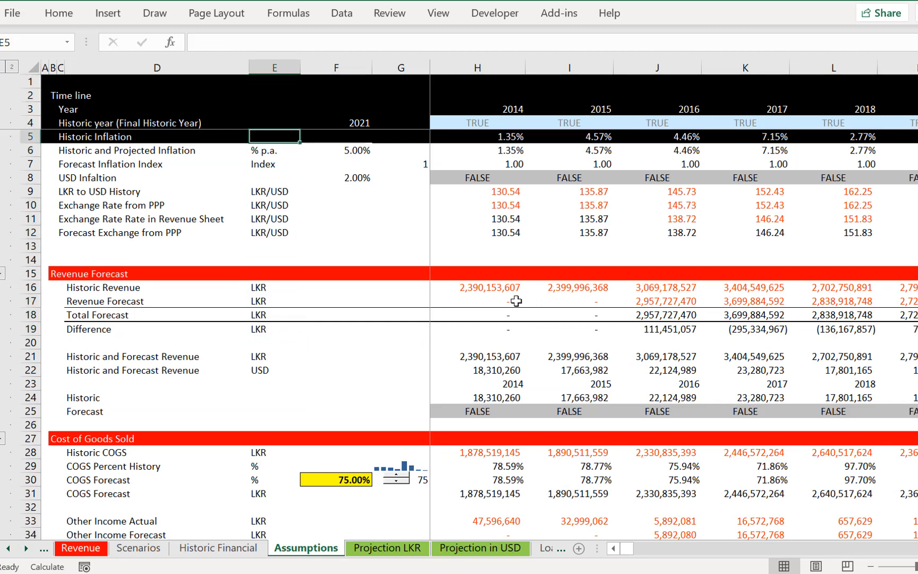
Check the 2014 formulas for Historic Inflation and Exchange Rate from PPP
{"action": "key", "text": "Down"}
{"action": "key", "text": "Right"}
{"action": "key", "text": "Right"}
{"action": "key", "text": "Right"}
{"action": "key", "text": "Right"}
{"action": "key", "text": "Left"}
{"action": "key", "text": "Up"}
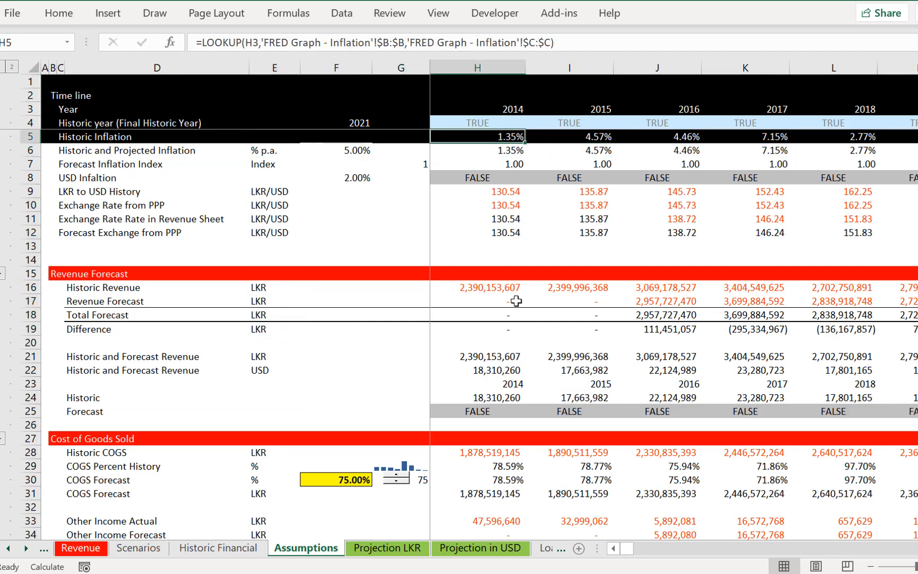
{"action": "key", "text": "Down"}
{"action": "key", "text": "Down"}
{"action": "key", "text": "Down"}
{"action": "key", "text": "Down"}
{"action": "key", "text": "Down"}
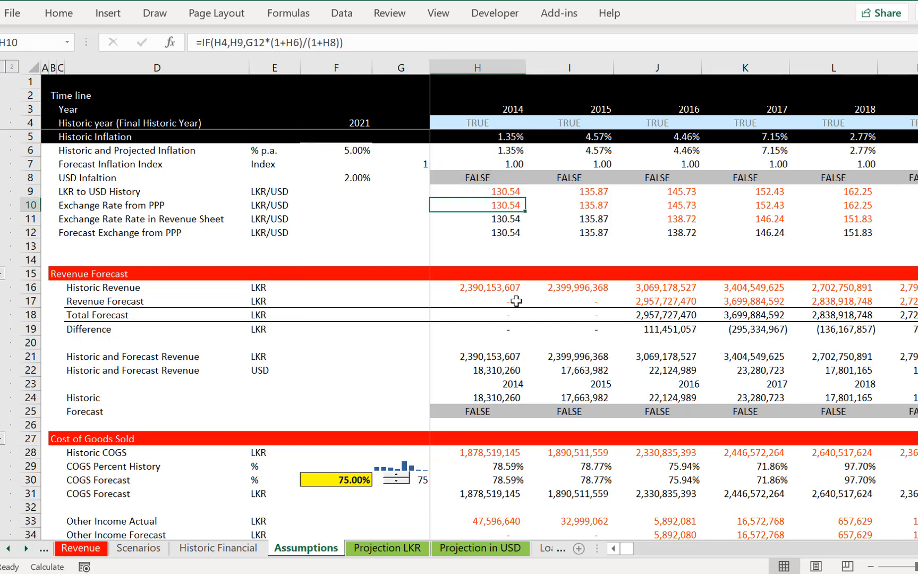
Follow the Historic year flags across the timeline from 2014 to 2024
{"action": "key", "text": "Up"}
{"action": "key", "text": "Up"}
{"action": "key", "text": "Up"}
{"action": "key", "text": "Up"}
{"action": "key", "text": "Up"}
{"action": "key", "text": "Up"}
{"action": "key", "text": "Left"}
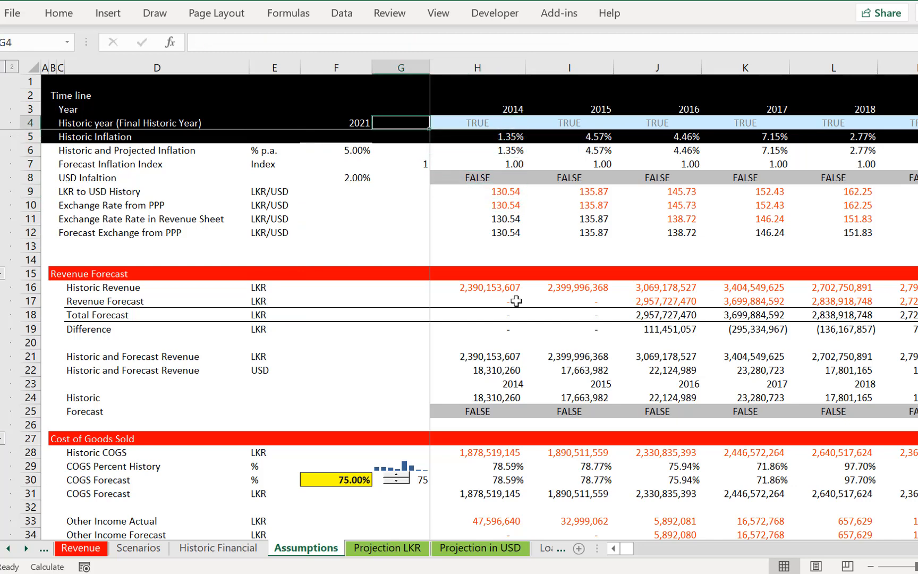
{"action": "key", "text": "Right"}
{"action": "key", "text": "Right"}
{"action": "key", "text": "Right"}
{"action": "key", "text": "Right"}
{"action": "key", "text": "Right"}
{"action": "key", "text": "Right"}
{"action": "key", "text": "Right"}
{"action": "key", "text": "Right"}
{"action": "key", "text": "Right"}
{"action": "key", "text": "Right"}
{"action": "key", "text": "Right"}
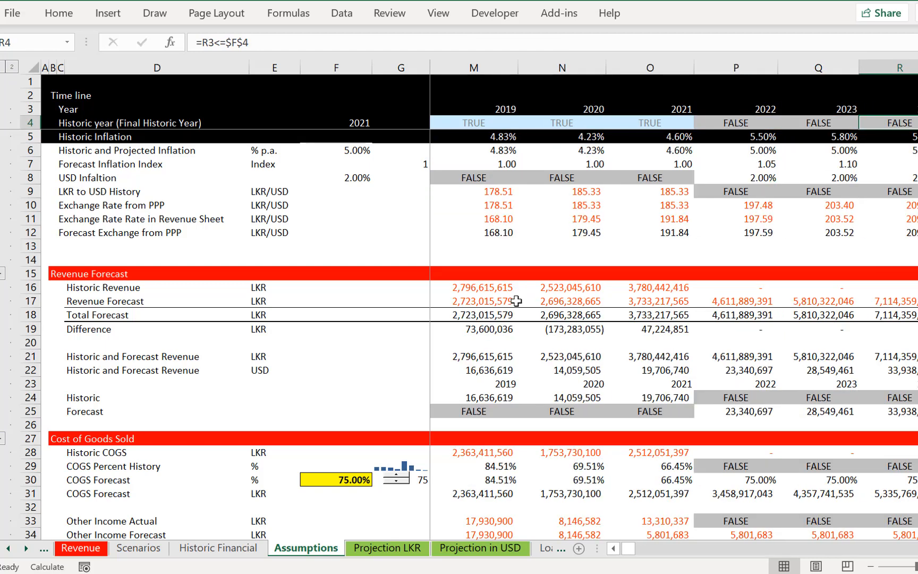
Return to the start of the Historic year row and check the flag formula for 2014
{"action": "key", "text": "Left"}
{"action": "key", "text": "Left"}
{"action": "key", "text": "Left"}
{"action": "key", "text": "Left"}
{"action": "key", "text": "Left"}
{"action": "key", "text": "Home"}
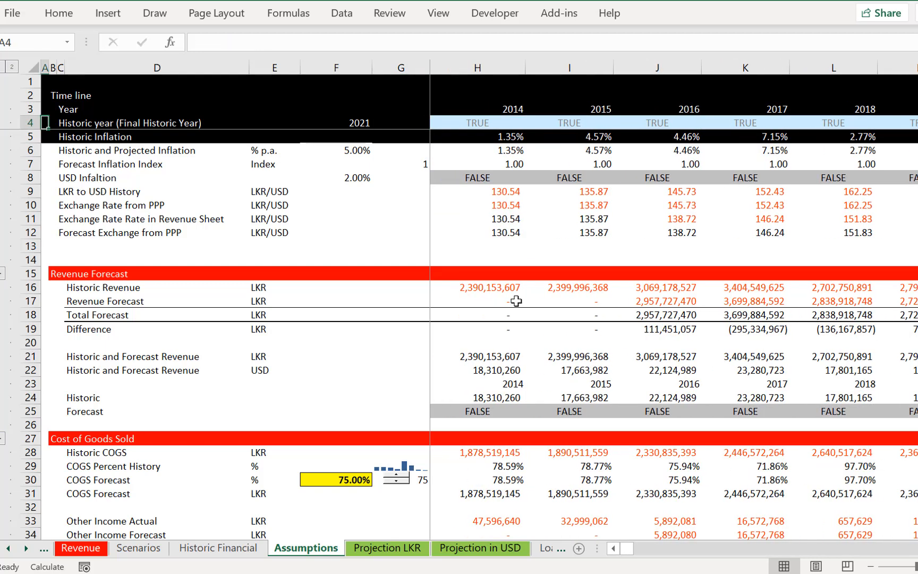
{"action": "key", "text": "Right"}
{"action": "key", "text": "Right"}
{"action": "key", "text": "Right"}
{"action": "key", "text": "Right"}
{"action": "key", "text": "Right"}
{"action": "key", "text": "Right"}
{"action": "key", "text": "Right"}
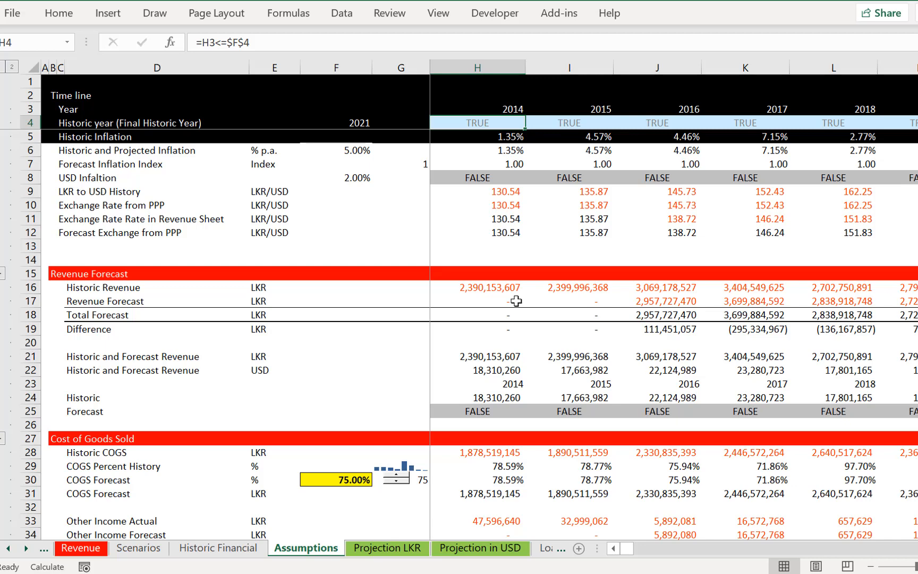
Examine the Historic year flags along the full timeline from 2014 to 2031
{"action": "key", "text": "Right"}
{"action": "key", "text": "Right"}
{"action": "key", "text": "Right"}
{"action": "key", "text": "Right"}
{"action": "key", "text": "Right"}
{"action": "key", "text": "Right"}
{"action": "key", "text": "Right"}
{"action": "key", "text": "Right"}
{"action": "key", "text": "Right"}
{"action": "key", "text": "Right"}
{"action": "key", "text": "Right"}
{"action": "key", "text": "Right"}
{"action": "key", "text": "Right"}
{"action": "key", "text": "Right"}
{"action": "key", "text": "Right"}
{"action": "key", "text": "Right"}
{"action": "key", "text": "Right"}
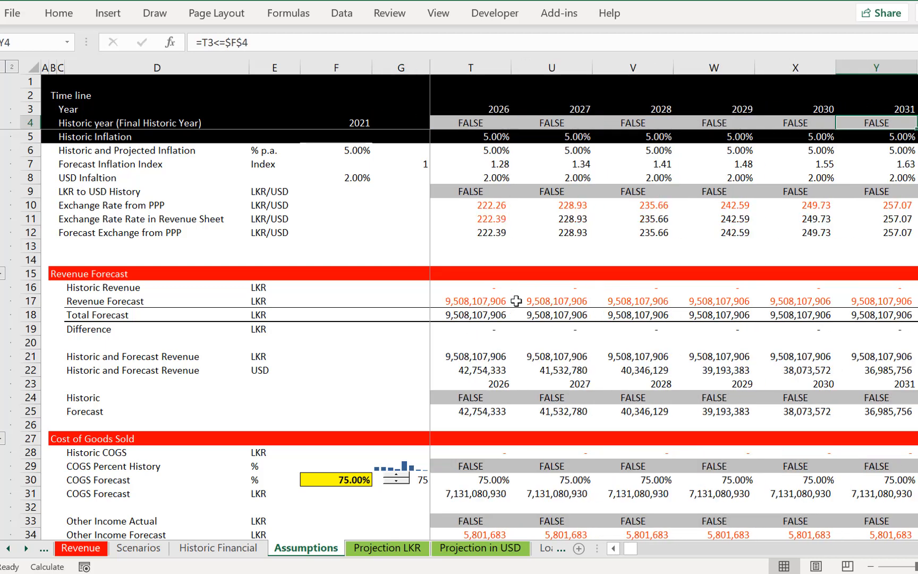
Go back along the Historic year flags to 2021 and check the formula for that year
{"action": "key", "text": "Right"}
{"action": "key", "text": "Left"}
{"action": "key", "text": "Left"}
{"action": "key", "text": "Left"}
{"action": "key", "text": "Left"}
{"action": "key", "text": "Left"}
{"action": "key", "text": "Left"}
{"action": "key", "text": "Left"}
{"action": "key", "text": "Left"}
{"action": "key", "text": "Right"}
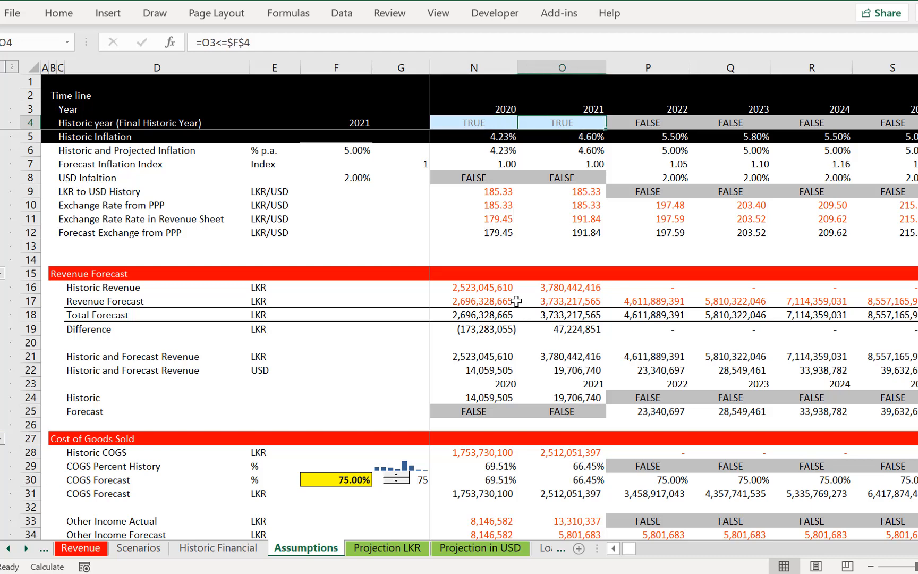
Return to the start of the timeline and check the Historic Inflation lookup formula for 2014
{"action": "key", "text": "Up"}
{"action": "key", "text": "Down"}
{"action": "key", "text": "Left"}
{"action": "key", "text": "Left"}
{"action": "key", "text": "Left"}
{"action": "key", "text": "Left"}
{"action": "key", "text": "Left"}
{"action": "key", "text": "Left"}
{"action": "key", "text": "Left"}
{"action": "key", "text": "Left"}
{"action": "key", "text": "Left"}
{"action": "key", "text": "Left"}
{"action": "key", "text": "Left"}
{"action": "key", "text": "Left"}
{"action": "key", "text": "Right"}
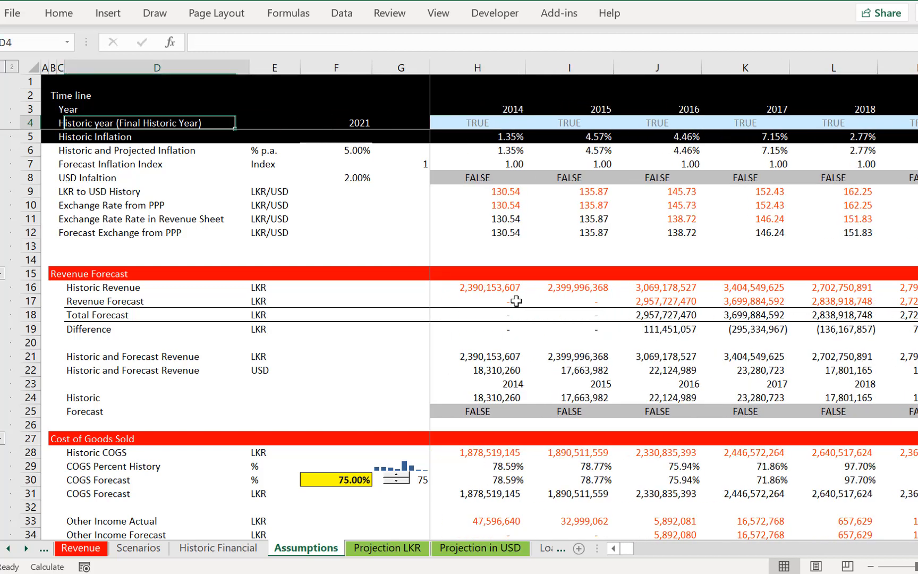
{"action": "key", "text": "Right"}
{"action": "key", "text": "Down"}
{"action": "key", "text": "Right"}
{"action": "key", "text": "Right"}
{"action": "key", "text": "Right"}
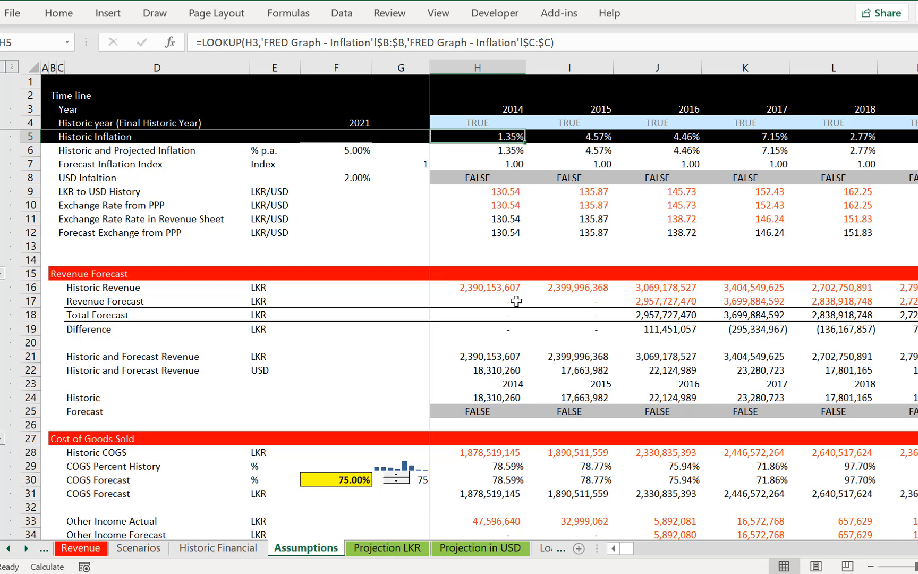
Go to the Revenue Forecast section and check how Historic Revenue for 2014 links to the Historic Financial sheet
{"action": "key", "text": "Down"}
{"action": "key", "text": "Down"}
{"action": "key", "text": "Down"}
{"action": "key", "text": "Down"}
{"action": "key", "text": "Down"}
{"action": "key", "text": "Down"}
{"action": "key", "text": "Down"}
{"action": "key", "text": "Down"}
{"action": "key", "text": "Down"}
{"action": "key", "text": "Down"}
{"action": "key", "text": "Down"}
{"action": "key", "text": "Down"}
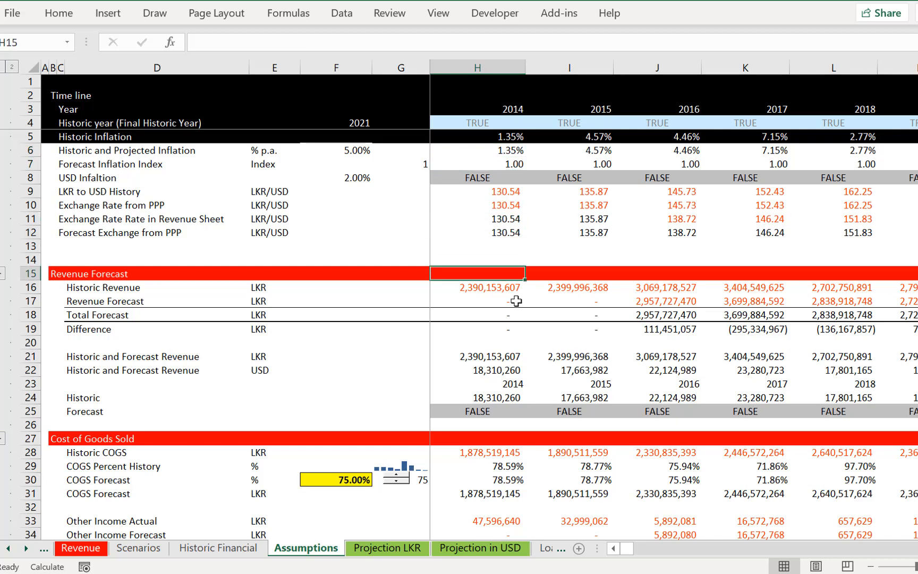
{"action": "key", "text": "Up"}
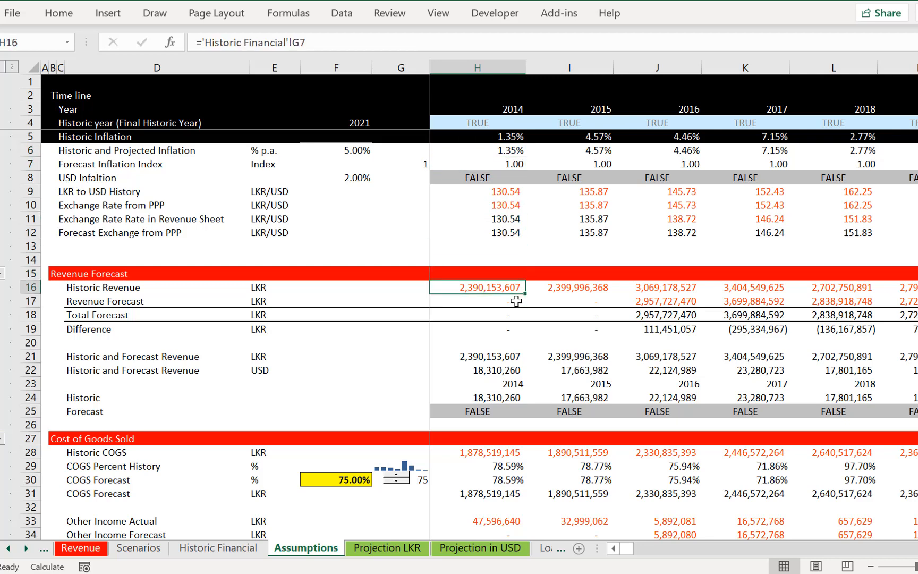
Follow the Historic Revenue links across the timeline from 2014 through the historic years
{"action": "key", "text": "Right"}
{"action": "key", "text": "Right"}
{"action": "key", "text": "Right"}
{"action": "key", "text": "Right"}
{"action": "key", "text": "Right"}
{"action": "key", "text": "Right"}
{"action": "key", "text": "Right"}
{"action": "key", "text": "Right"}
{"action": "key", "text": "Right"}
{"action": "key", "text": "Right"}
{"action": "key", "text": "Right"}
{"action": "key", "text": "Right"}
{"action": "key", "text": "Right"}
{"action": "key", "text": "Right"}
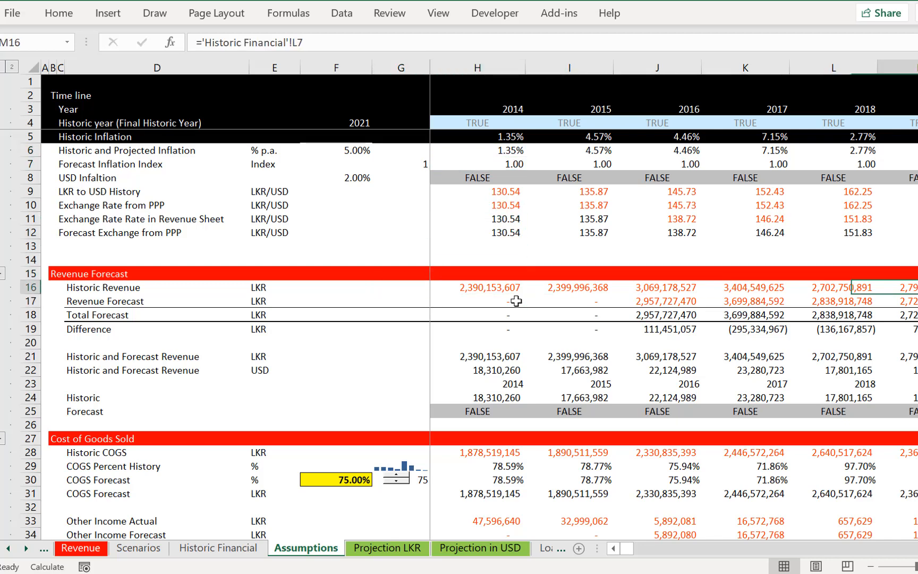
Move to the Revenue Forecast row and check the lookup formula for 2017
{"action": "key", "text": "Left"}
{"action": "key", "text": "Left"}
{"action": "key", "text": "Left"}
{"action": "key", "text": "Left"}
{"action": "key", "text": "Left"}
{"action": "key", "text": "Left"}
{"action": "key", "text": "Left"}
{"action": "key", "text": "Down"}
{"action": "key", "text": "Left"}
{"action": "key", "text": "Left"}
{"action": "key", "text": "Left"}
{"action": "key", "text": "Left"}
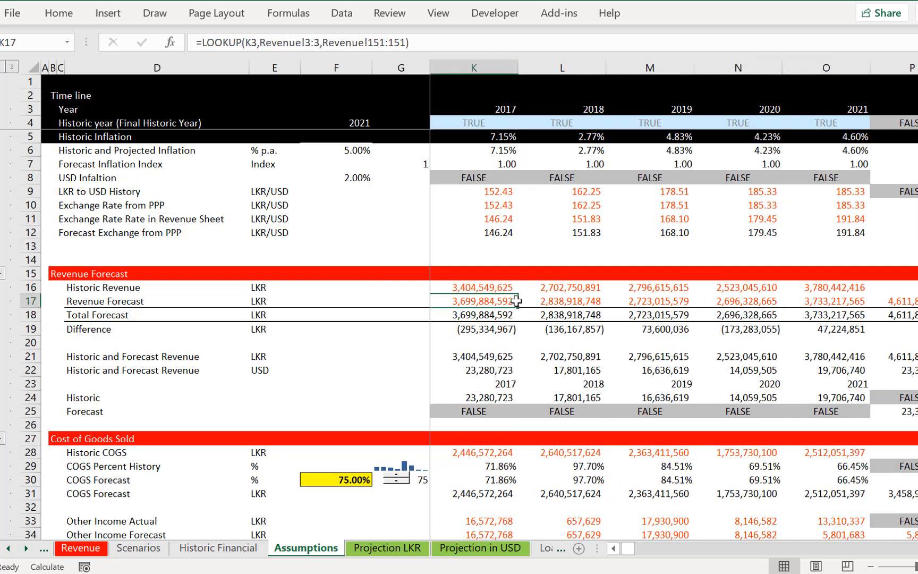
Follow the Revenue Forecast lookup formulas from 2017 to 2022
{"action": "key", "text": "Right"}
{"action": "key", "text": "Right"}
{"action": "key", "text": "Right"}
{"action": "key", "text": "Right"}
{"action": "key", "text": "Right"}
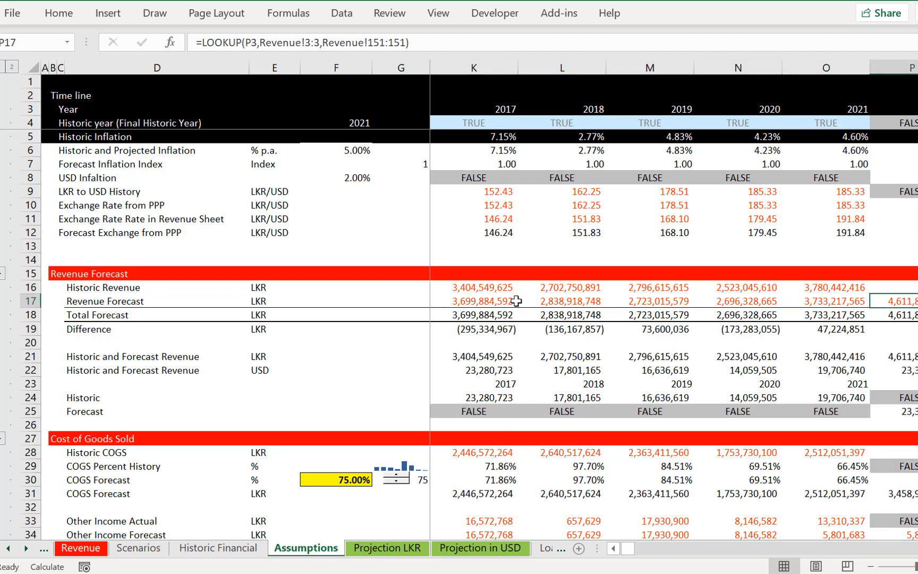
Go back along the Revenue Forecast row and check the lookup formula for 2019
{"action": "key", "text": "Left"}
{"action": "key", "text": "Left"}
{"action": "key", "text": "Right"}
{"action": "key", "text": "Right"}
{"action": "key", "text": "Left"}
{"action": "key", "text": "Left"}
{"action": "key", "text": "Left"}
{"action": "key", "text": "Left"}
{"action": "key", "text": "Right"}
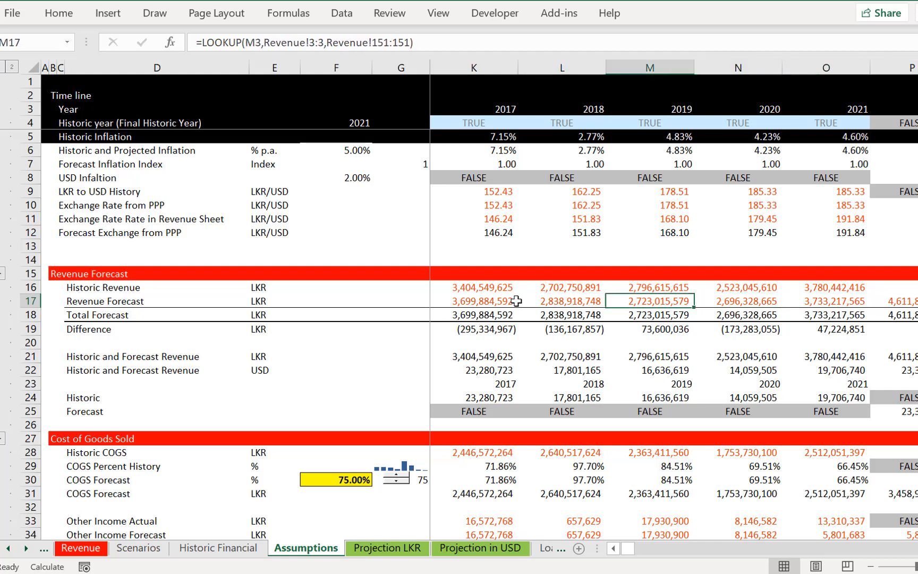
Compare the 2021 Revenue Forecast with the Historic Revenue for the same year
{"action": "key", "text": "Right"}
{"action": "key", "text": "Right"}
{"action": "key", "text": "Right"}
{"action": "key", "text": "Left"}
{"action": "key", "text": "Up"}
{"action": "key", "text": "Down"}
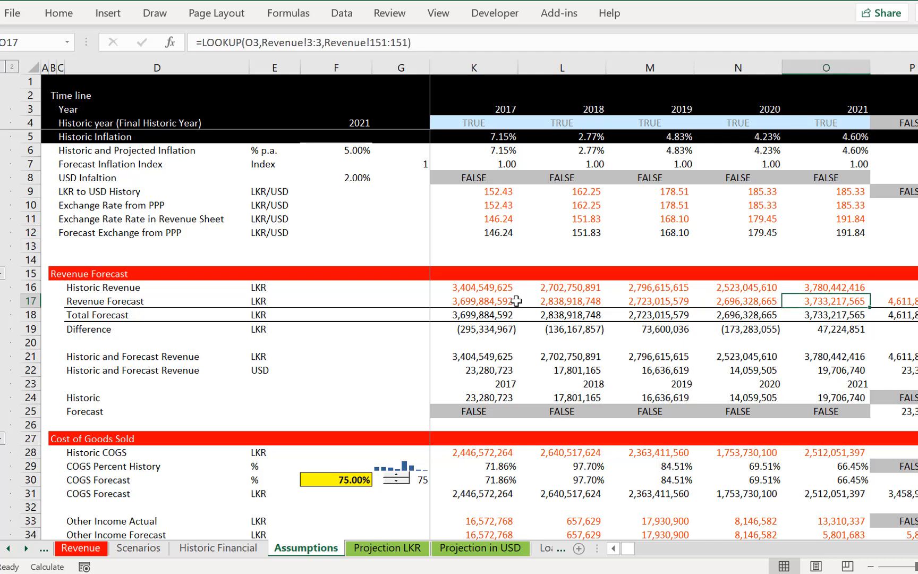
Return along the Revenue Forecast row to its first column
{"action": "key", "text": "Left"}
{"action": "key", "text": "Left"}
{"action": "key", "text": "Right"}
{"action": "key", "text": "Left"}
{"action": "key", "text": "Left"}
{"action": "key", "text": "Left"}
{"action": "key", "text": "Left"}
{"action": "key", "text": "Left"}
{"action": "key", "text": "Left"}
{"action": "key", "text": "Left"}
{"action": "key", "text": "Left"}
{"action": "key", "text": "Left"}
{"action": "key", "text": "Left"}
{"action": "key", "text": "Left"}
{"action": "key", "text": "Left"}
{"action": "key", "text": "Left"}
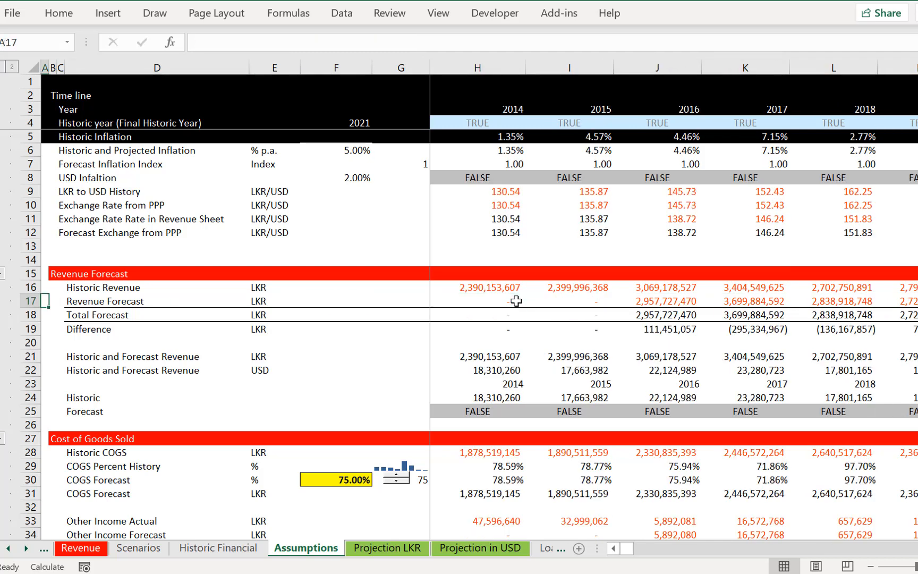
Move to the Total Forecast row and check its formula for 2018
{"action": "key", "text": "Right"}
{"action": "key", "text": "Right"}
{"action": "key", "text": "Right"}
{"action": "key", "text": "Right"}
{"action": "key", "text": "Right"}
{"action": "key", "text": "Right"}
{"action": "key", "text": "Right"}
{"action": "key", "text": "Down"}
{"action": "key", "text": "Right"}
{"action": "key", "text": "Right"}
{"action": "key", "text": "Right"}
{"action": "key", "text": "Right"}
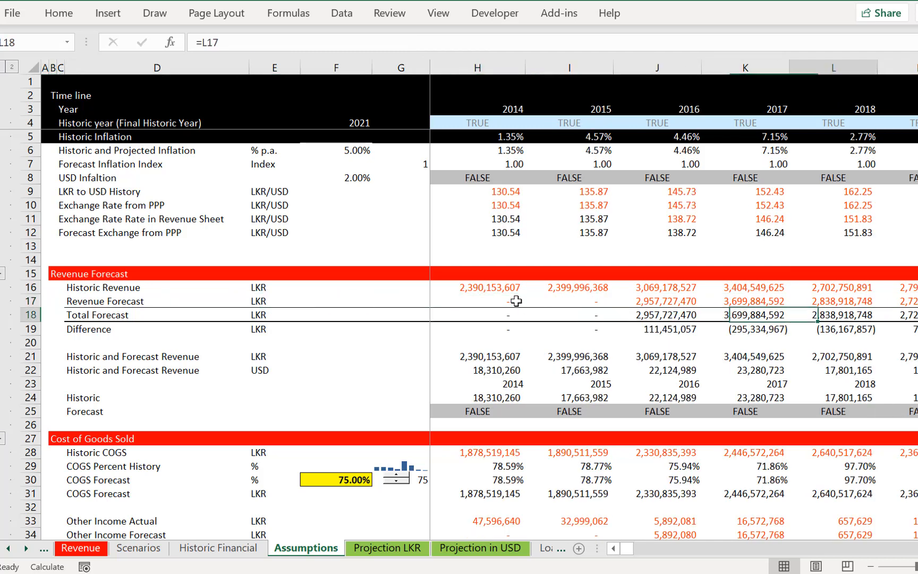
Follow the Total Forecast row across the later years and return to its row label
{"action": "key", "text": "Right"}
{"action": "key", "text": "Right"}
{"action": "key", "text": "Right"}
{"action": "key", "text": "Right"}
{"action": "key", "text": "Right"}
{"action": "key", "text": "Right"}
{"action": "key", "text": "Right"}
{"action": "key", "text": "Right"}
{"action": "key", "text": "Right"}
{"action": "key", "text": "Right"}
{"action": "key", "text": "Left"}
{"action": "key", "text": "Left"}
{"action": "key", "text": "Left"}
{"action": "key", "text": "Left"}
{"action": "key", "text": "Left"}
{"action": "key", "text": "Left"}
{"action": "key", "text": "Left"}
{"action": "key", "text": "Left"}
{"action": "key", "text": "Left"}
{"action": "key", "text": "Left"}
{"action": "key", "text": "Left"}
{"action": "key", "text": "Left"}
{"action": "key", "text": "Left"}
{"action": "key", "text": "Left"}
{"action": "key", "text": "Left"}
{"action": "key", "text": "Left"}
{"action": "key", "text": "Left"}
{"action": "key", "text": "Left"}
{"action": "key", "text": "Left"}
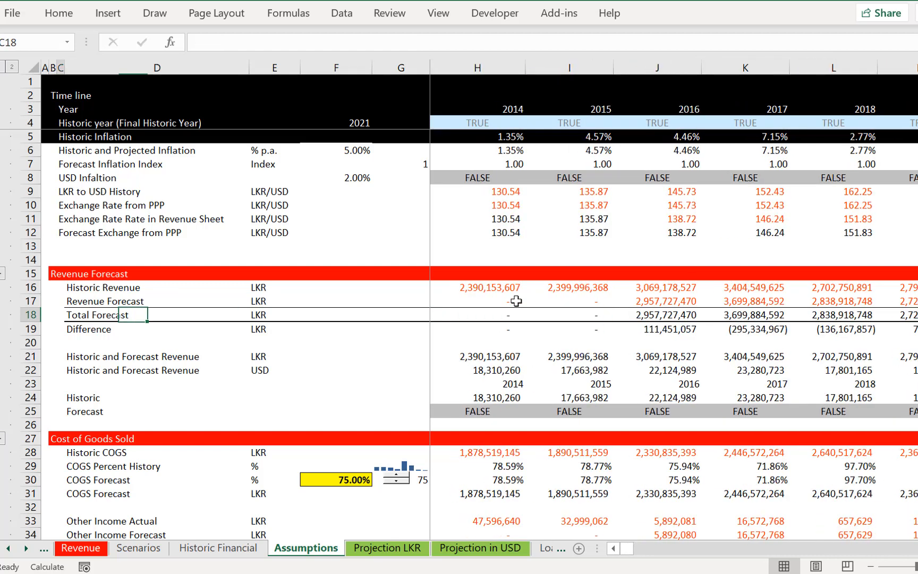
{"action": "key", "text": "Left"}
{"action": "key", "text": "Left"}
{"action": "key", "text": "Right"}
{"action": "key", "text": "Right"}
{"action": "key", "text": "Right"}
{"action": "key", "text": "Right"}
{"action": "key", "text": "Right"}
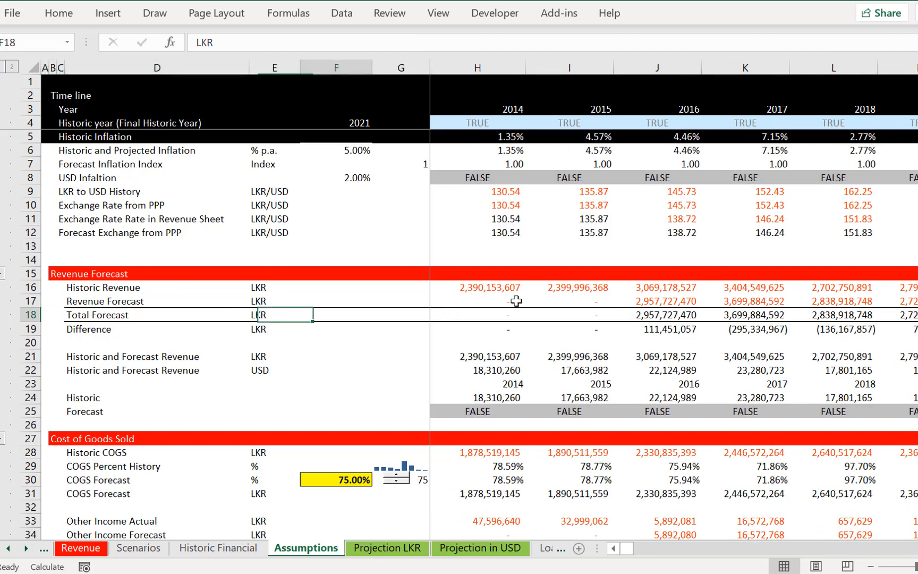
{"action": "key", "text": "Right"}
{"action": "key", "text": "Left"}
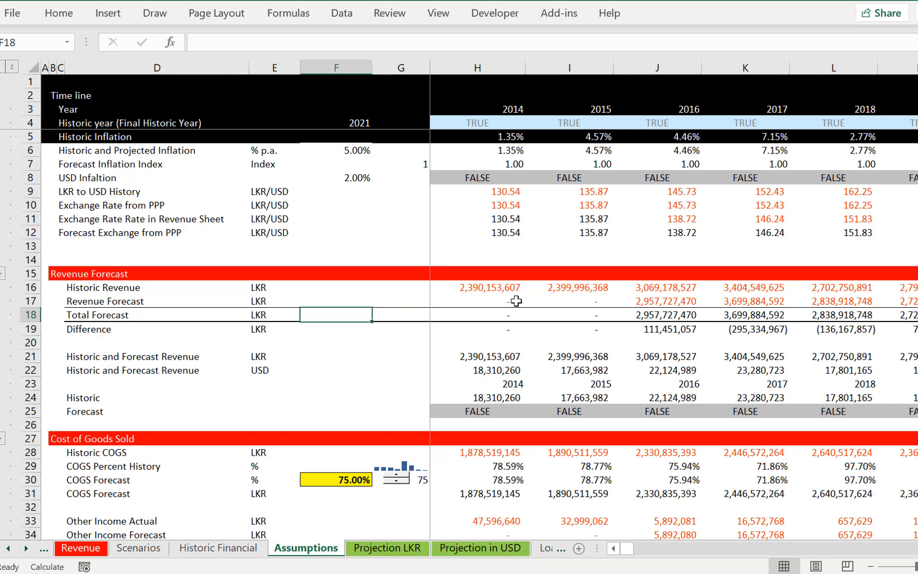
{"action": "left_click", "coordinate": [107, 13]}
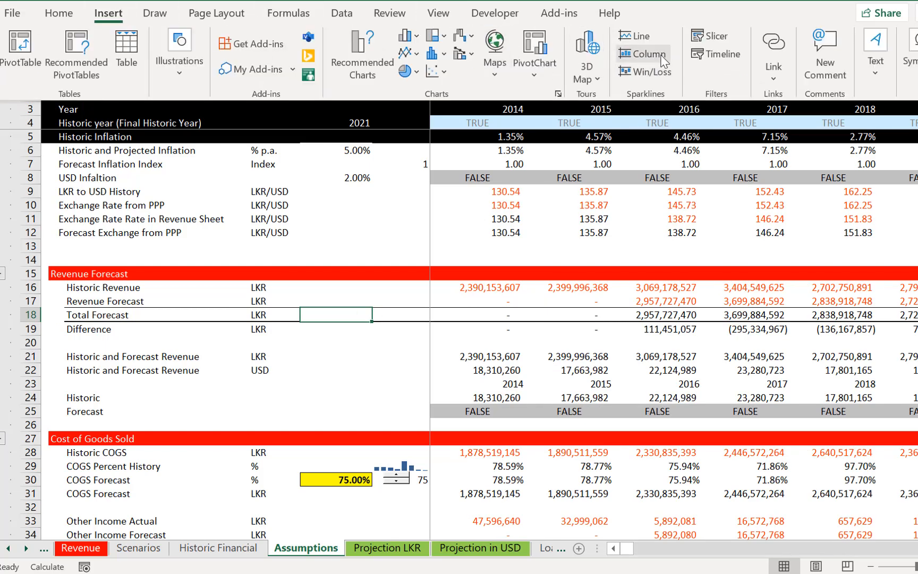
{"action": "left_click", "coordinate": [661, 55]}
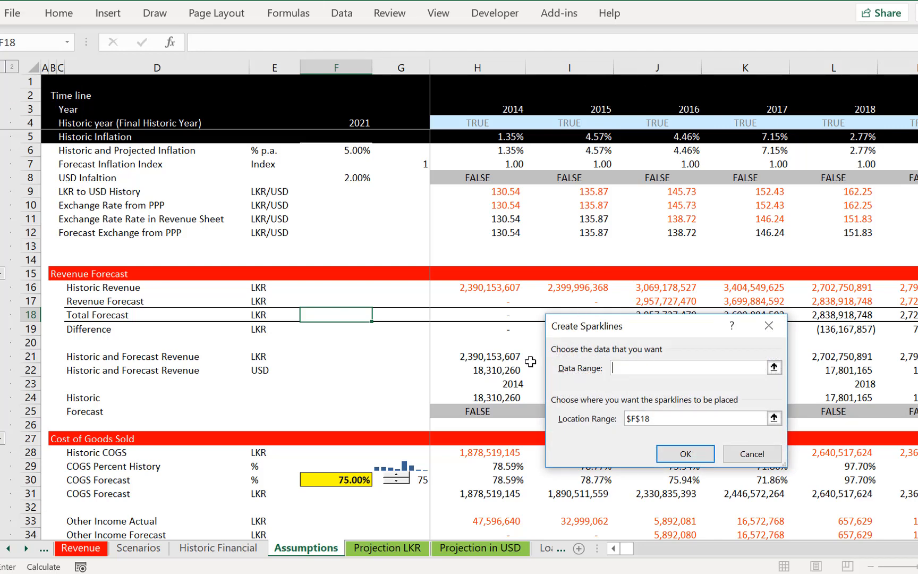
{"action": "key", "text": "Escape"}
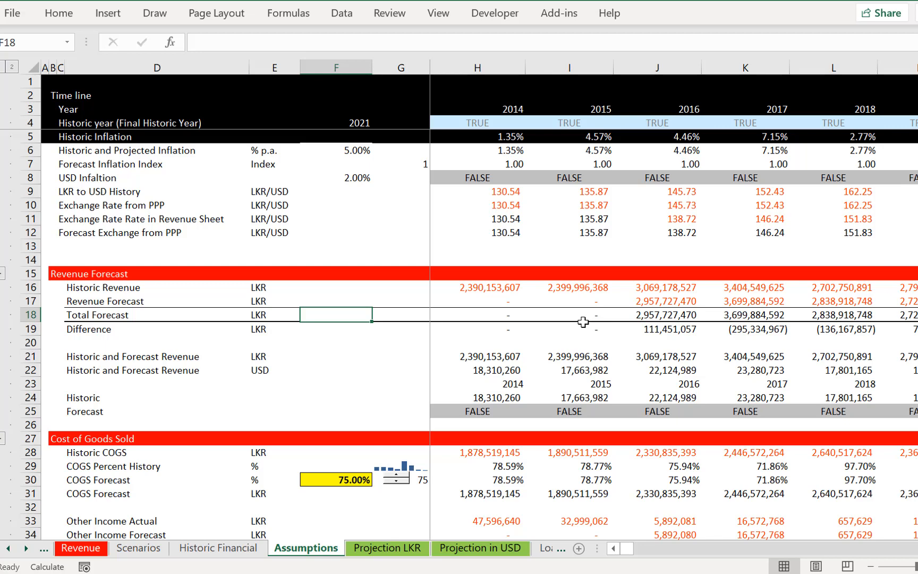
Scan down the assumptions from the Total Forecast row through the revenue, cost of goods sold and expense sections
{"action": "key", "text": "Down"}
{"action": "key", "text": "Down"}
{"action": "key", "text": "Down"}
{"action": "key", "text": "Down"}
{"action": "key", "text": "Down"}
{"action": "key", "text": "Down"}
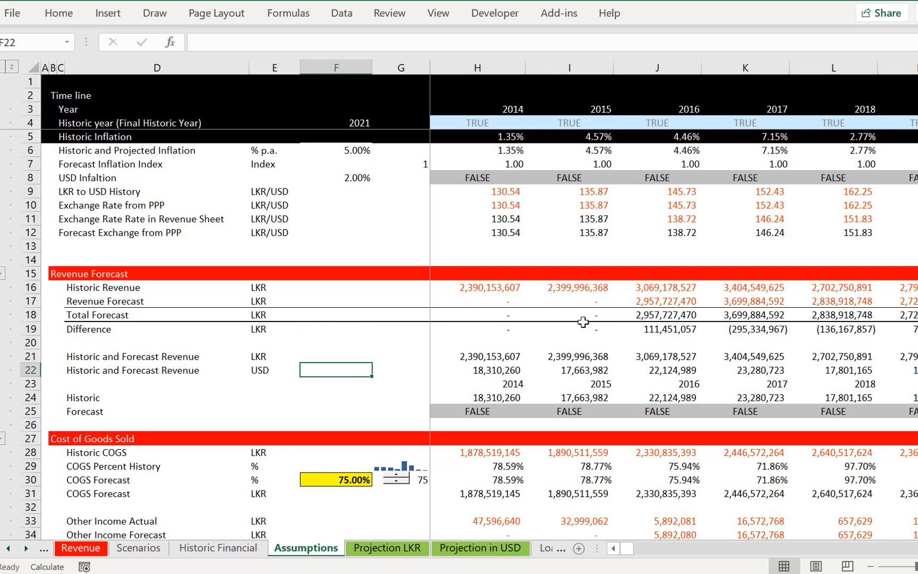
{"action": "key", "text": "Down"}
{"action": "key", "text": "Down"}
{"action": "key", "text": "Down"}
{"action": "key", "text": "Down"}
{"action": "key", "text": "Down"}
{"action": "key", "text": "Down"}
{"action": "key", "text": "Down"}
{"action": "key", "text": "Down"}
{"action": "key", "text": "Down"}
{"action": "key", "text": "Down"}
{"action": "key", "text": "Down"}
{"action": "key", "text": "Down"}
{"action": "key", "text": "Down"}
{"action": "key", "text": "Down"}
{"action": "key", "text": "Down"}
{"action": "key", "text": "Down"}
{"action": "key", "text": "Down"}
{"action": "key", "text": "Down"}
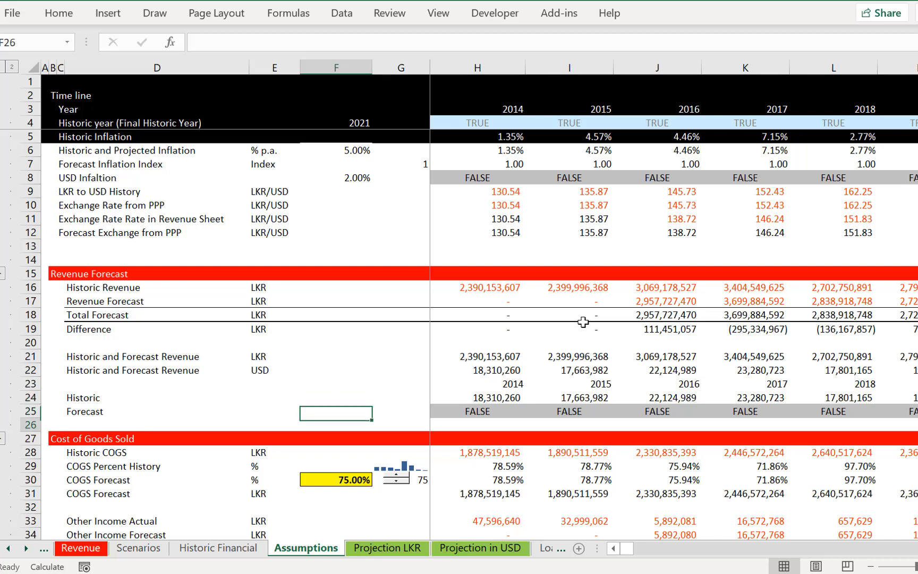
Return up to the COGS Forecast row in LKR within the Cost of Goods Sold section
{"action": "key", "text": "Up"}
{"action": "key", "text": "Up"}
{"action": "key", "text": "Up"}
{"action": "key", "text": "Up"}
{"action": "key", "text": "Up"}
{"action": "key", "text": "Up"}
{"action": "key", "text": "Up"}
{"action": "key", "text": "Up"}
{"action": "key", "text": "Up"}
{"action": "key", "text": "Up"}
{"action": "key", "text": "Up"}
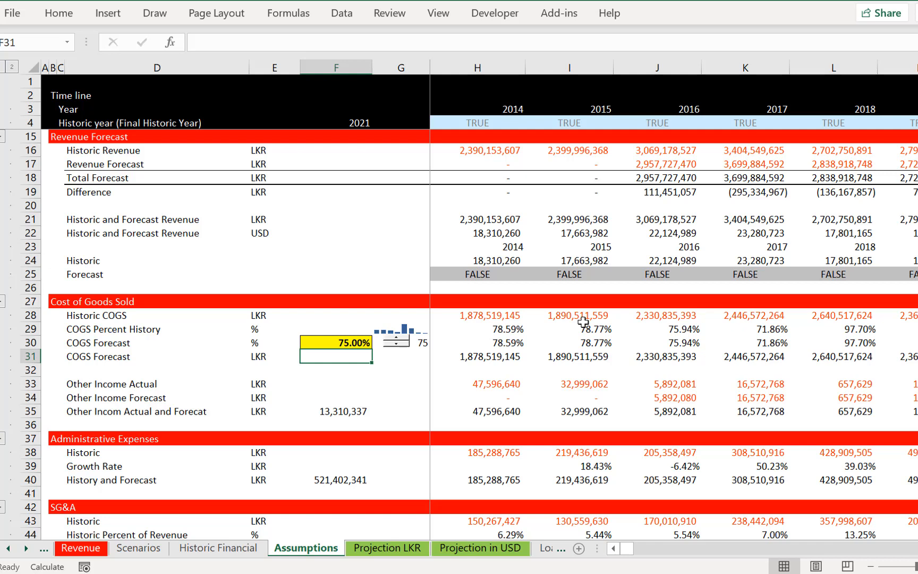
Check the formulas for the 2014 COGS Forecast percentage and the LKR amount beneath it
{"action": "key", "text": "Right"}
{"action": "key", "text": "Right"}
{"action": "key", "text": "Up"}
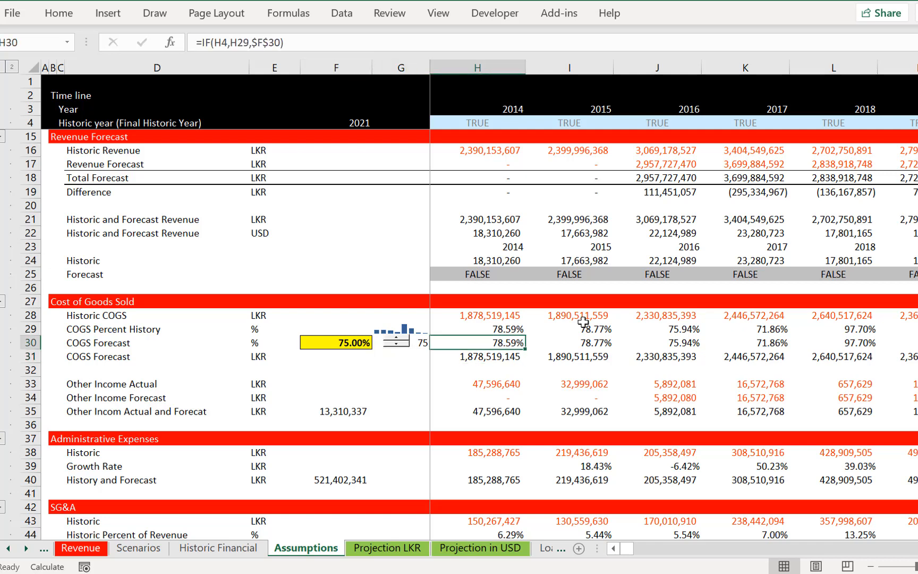
{"action": "key", "text": "Down"}
{"action": "key", "text": "Up"}
Inspect the COGS Percent History sparkline and the spinner's linked cell beside the COGS Forecast percentage
{"action": "key", "text": "Left"}
{"action": "key", "text": "Left"}
{"action": "key", "text": "Up"}
{"action": "key", "text": "Right"}
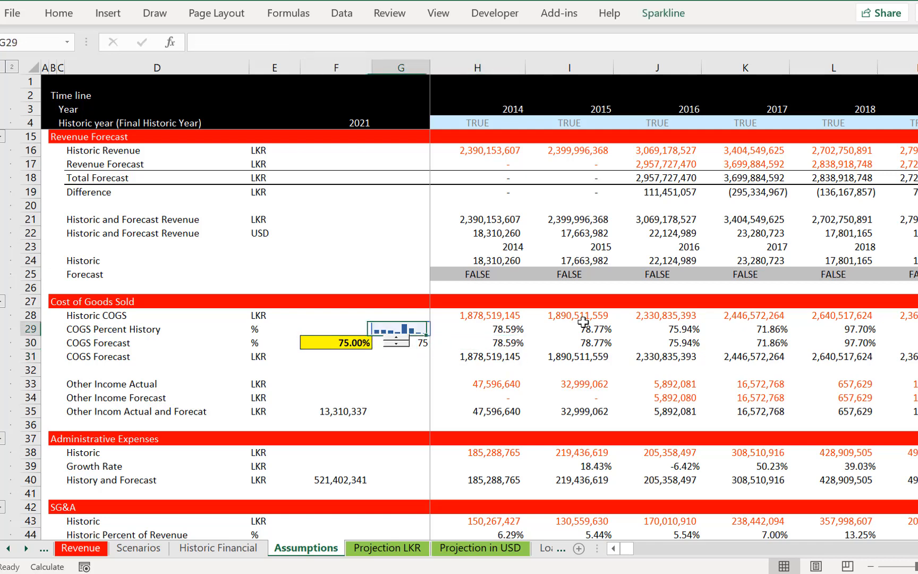
{"action": "key", "text": "Down"}
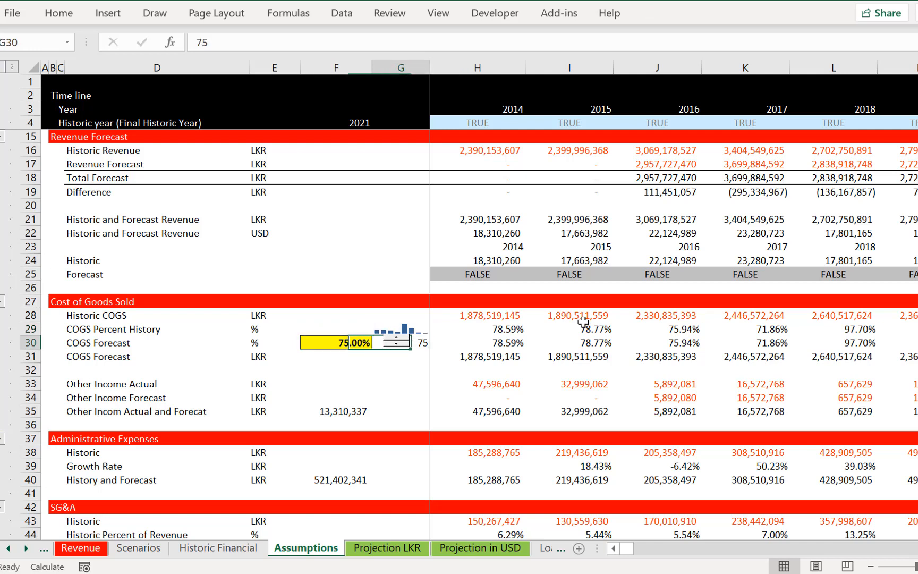
Follow the COGS Percent History row across the historic years from 2014 and step back to the earlier years
{"action": "key", "text": "Right"}
{"action": "key", "text": "Right"}
{"action": "key", "text": "Up"}
{"action": "key", "text": "Right"}
{"action": "key", "text": "Right"}
{"action": "key", "text": "Right"}
{"action": "key", "text": "Right"}
{"action": "key", "text": "Right"}
{"action": "key", "text": "Right"}
{"action": "key", "text": "Right"}
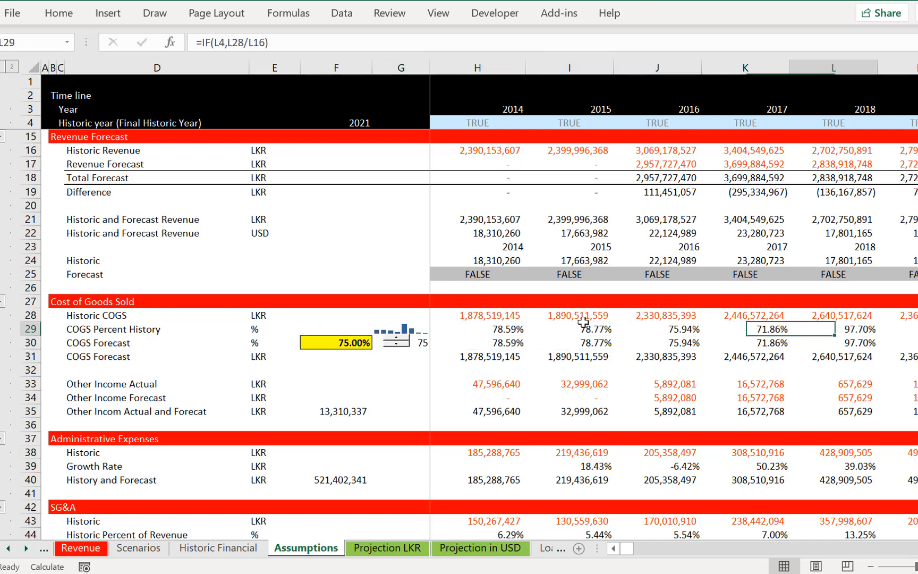
{"action": "key", "text": "Left"}
{"action": "key", "text": "Left"}
{"action": "key", "text": "Left"}
{"action": "key", "text": "Left"}
{"action": "key", "text": "Left"}
{"action": "key", "text": "Left"}
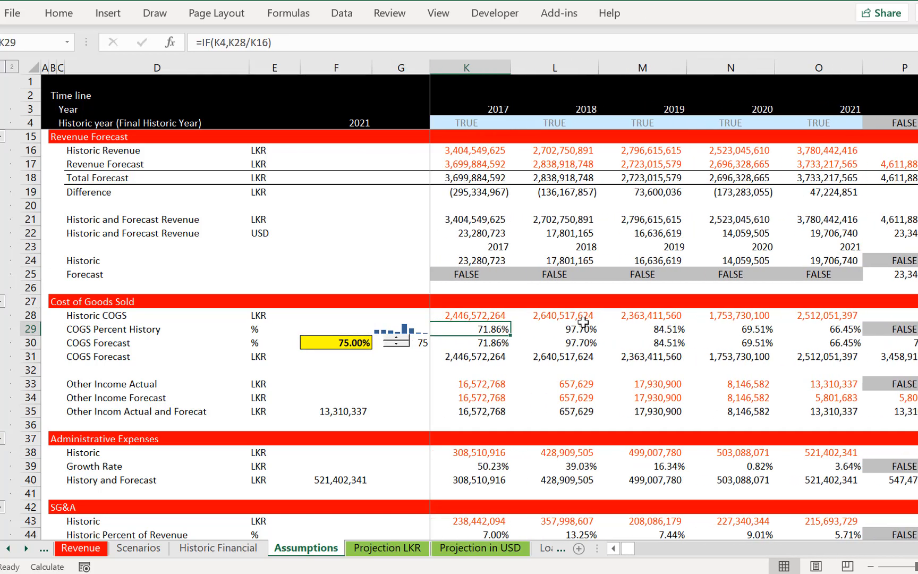
Review COGS Percent History forward through 2020 and back to 2016, checking each year's formula
{"action": "key", "text": "Right"}
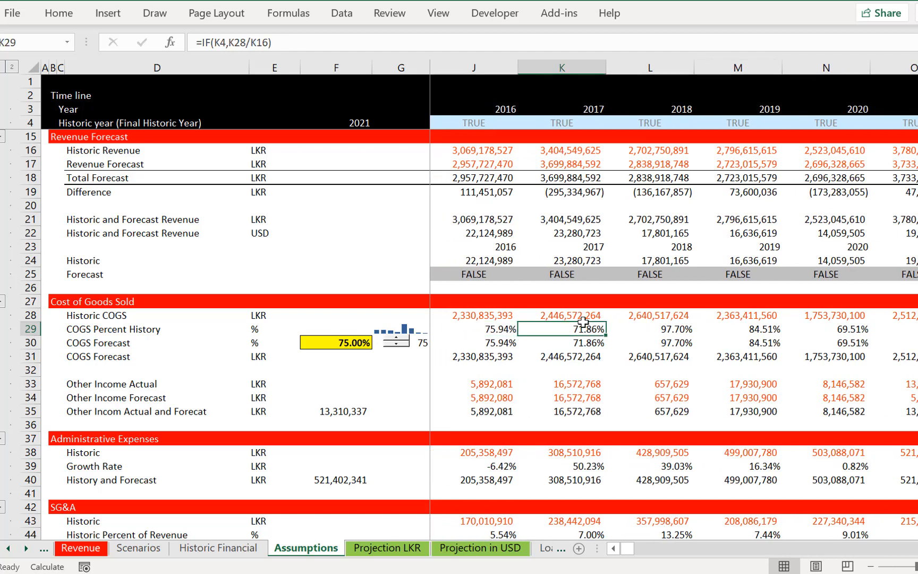
{"action": "key", "text": "Right"}
{"action": "key", "text": "Right"}
{"action": "key", "text": "Right"}
{"action": "key", "text": "Right"}
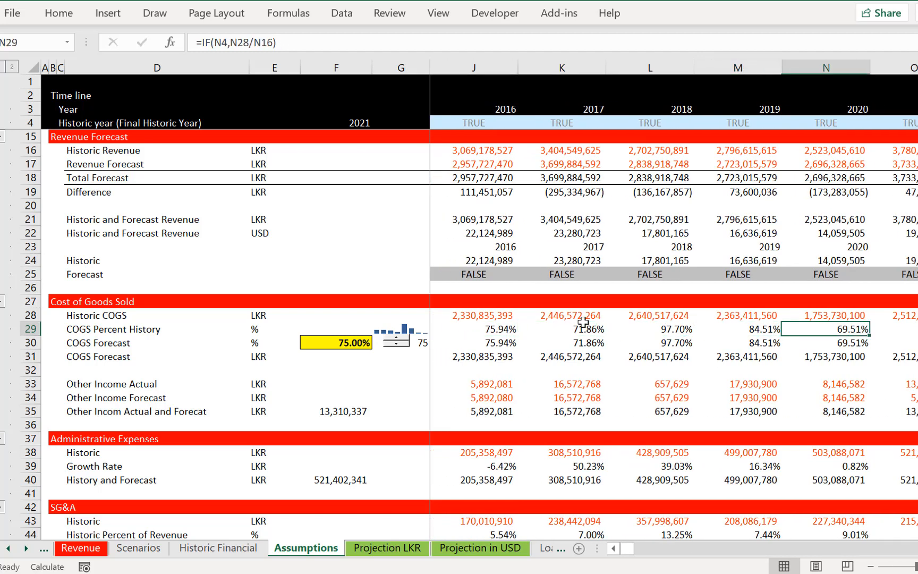
{"action": "key", "text": "Left"}
{"action": "key", "text": "Left"}
{"action": "key", "text": "Left"}
{"action": "key", "text": "Left"}
{"action": "key", "text": "Left"}
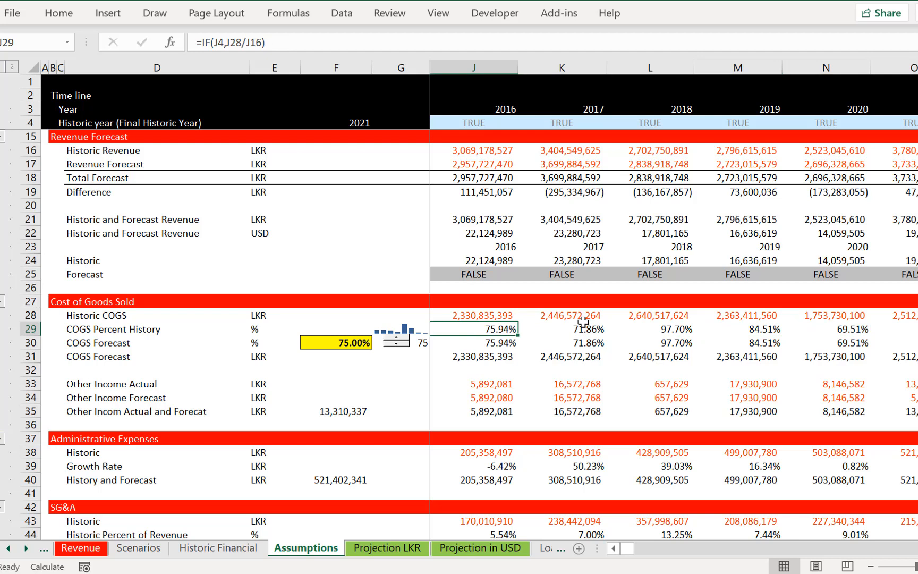
Compare the COGS Percent History values for 2018 and 2019
{"action": "key", "text": "Right"}
{"action": "key", "text": "Right"}
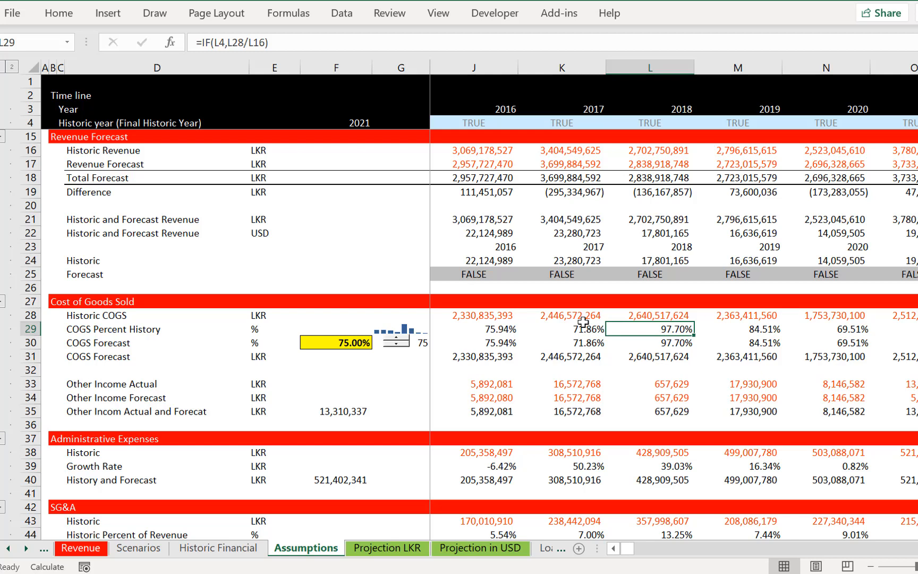
{"action": "key", "text": "Right"}
{"action": "key", "text": "Left"}
{"action": "key", "text": "Right"}
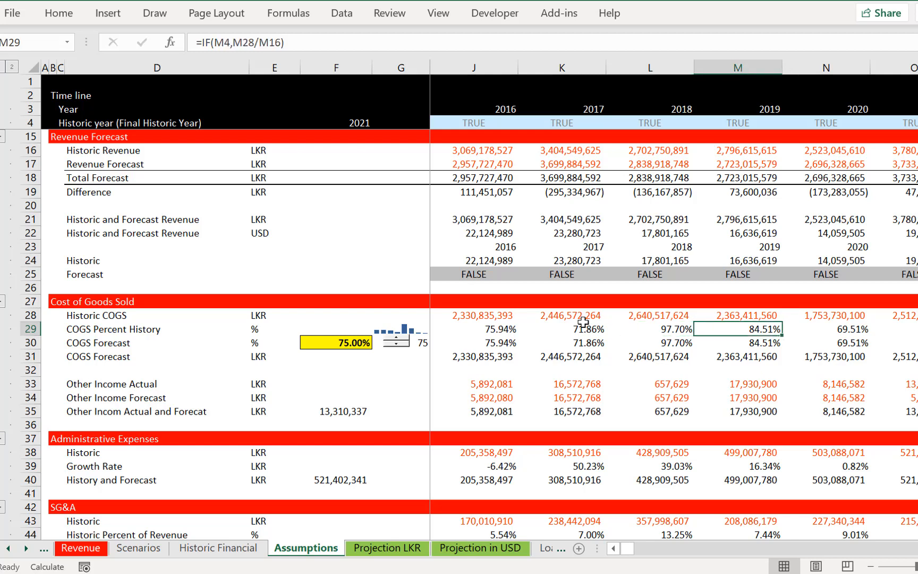
Check COGS Percent History for 2020 and 2021 and return to the start of the row
{"action": "key", "text": "Right"}
{"action": "key", "text": "Right"}
{"action": "key", "text": "Left"}
{"action": "key", "text": "Left"}
{"action": "key", "text": "Left"}
{"action": "key", "text": "Left"}
{"action": "key", "text": "Left"}
{"action": "key", "text": "Left"}
{"action": "key", "text": "Left"}
{"action": "key", "text": "Left"}
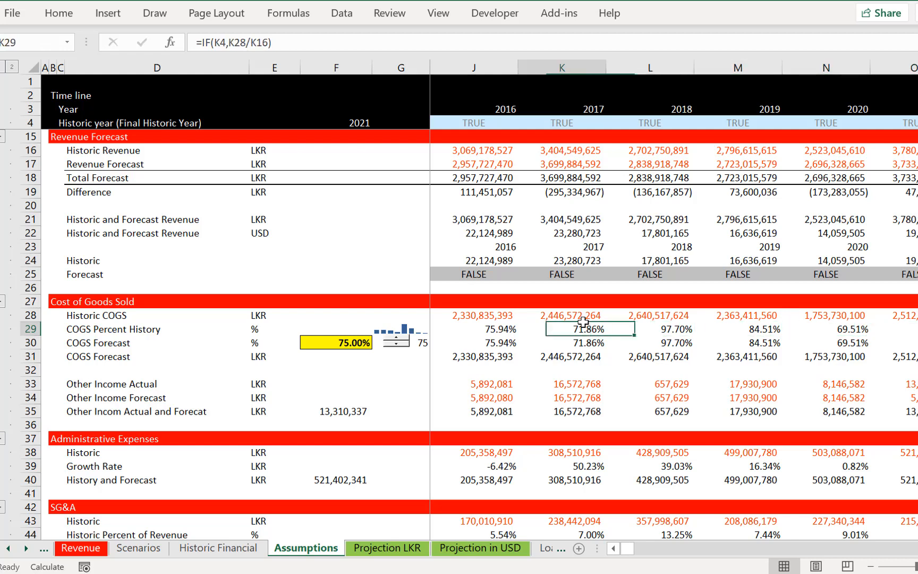
Follow COGS Percent History across all historic years up to the first forecast year
{"action": "key", "text": "Right"}
{"action": "key", "text": "Right"}
{"action": "key", "text": "Right"}
{"action": "key", "text": "Right"}
{"action": "key", "text": "Right"}
{"action": "key", "text": "Right"}
{"action": "key", "text": "Right"}
{"action": "key", "text": "Right"}
{"action": "key", "text": "Right"}
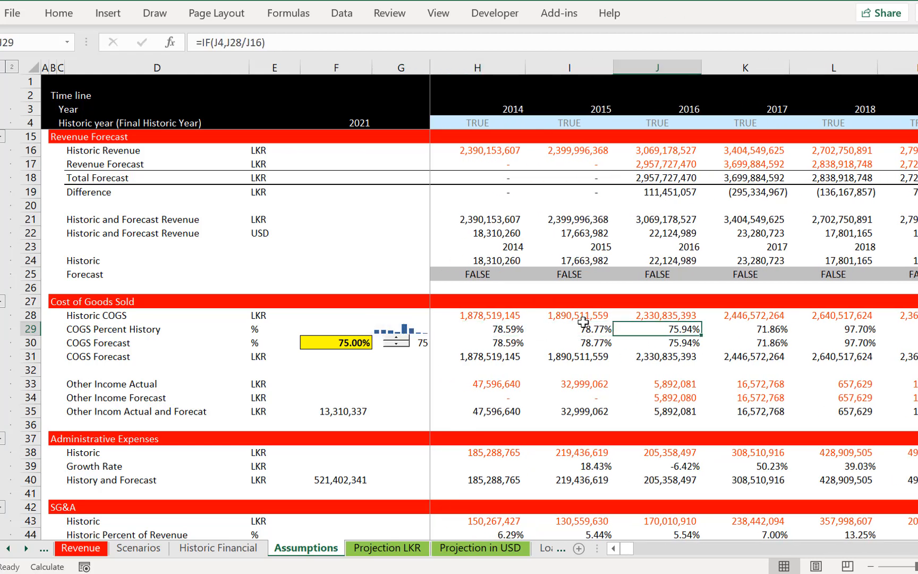
Compare the COGS Forecast percentage formula for 2021 with that of the first forecast year
{"action": "key", "text": "Left"}
{"action": "key", "text": "Down"}
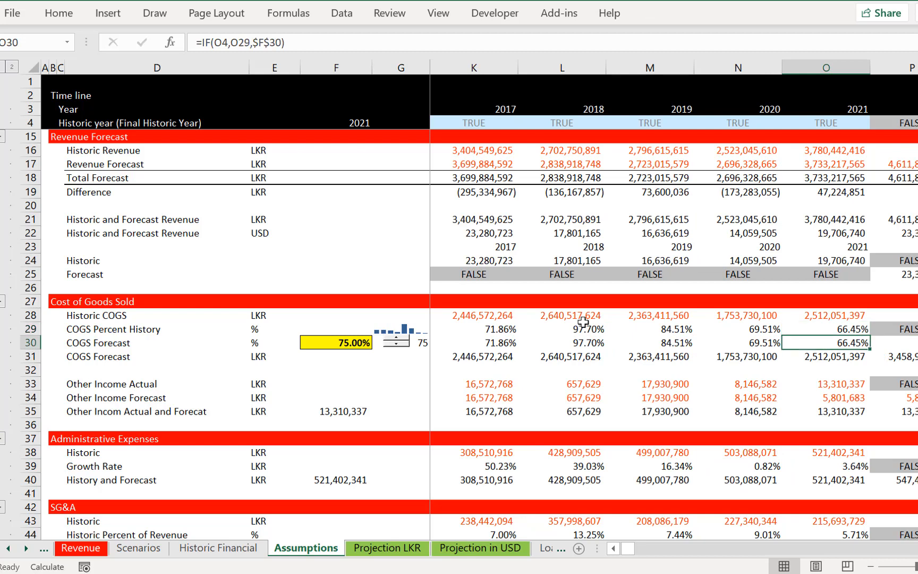
{"action": "key", "text": "Right"}
{"action": "key", "text": "Left"}
Lower the spinner value linked to the COGS Forecast percentage to 71
{"action": "left_click", "coordinate": [398, 349]}
{"action": "left_click", "coordinate": [398, 349]}
{"action": "left_click", "coordinate": [363, 250]}
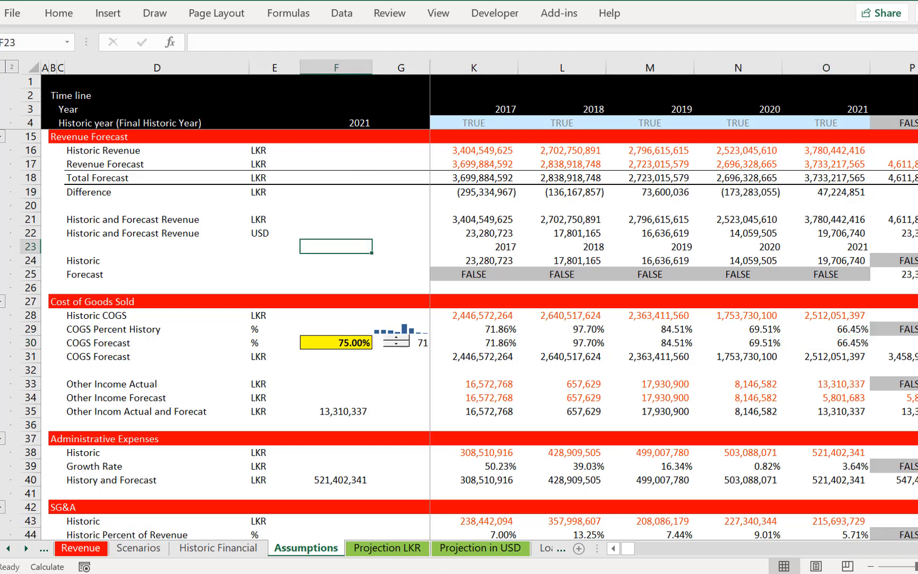
View the open Malaysia and Other Stock workbook and return to the Cost of Goods Sold assumptions
{"action": "left_click", "coordinate": [508, 572]}
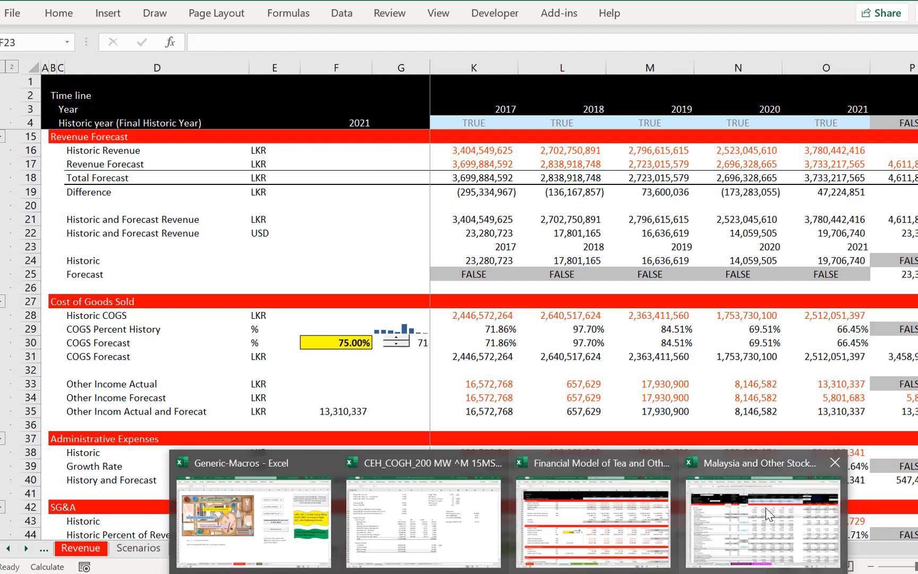
{"action": "left_click", "coordinate": [765, 507]}
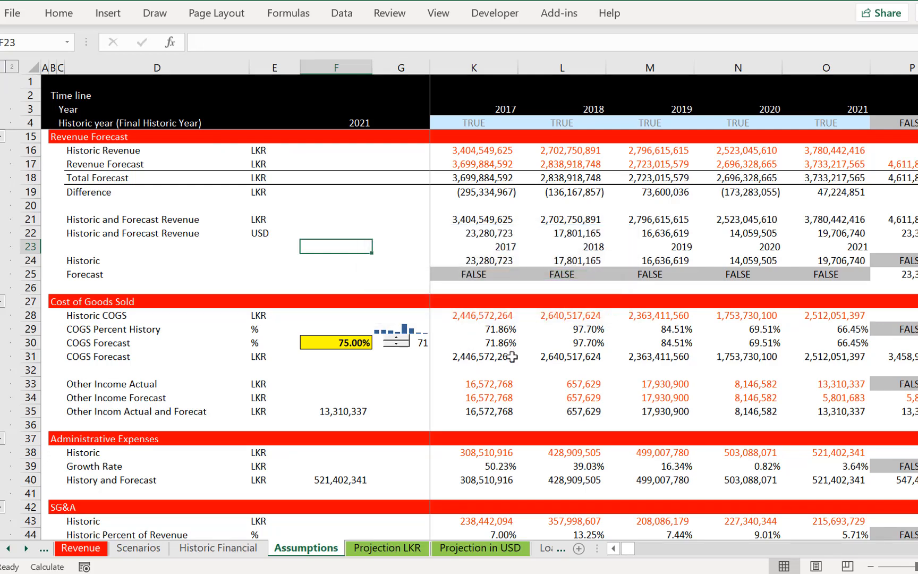
{"action": "left_click", "coordinate": [508, 367]}
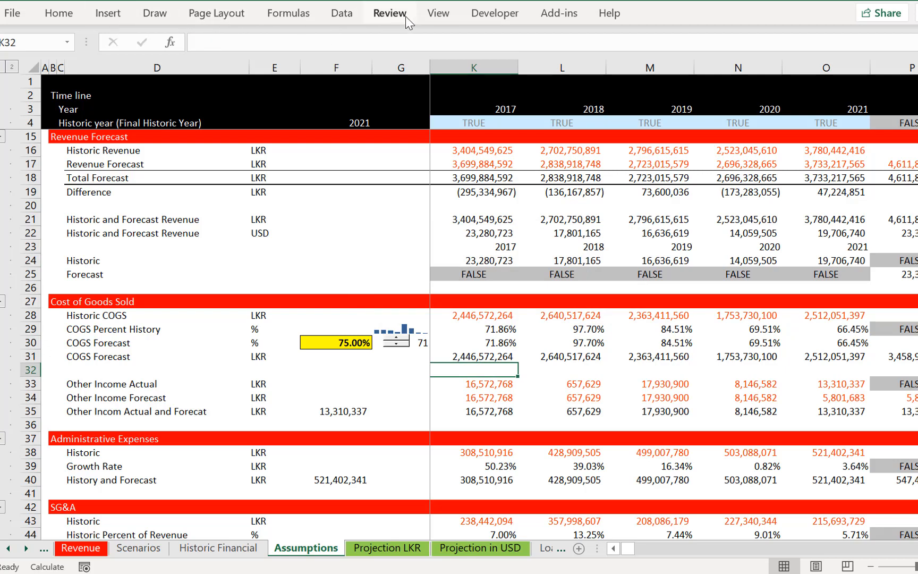
Change the workbook's calculation mode from manual to automatic except for data tables
{"action": "left_click", "coordinate": [298, 16]}
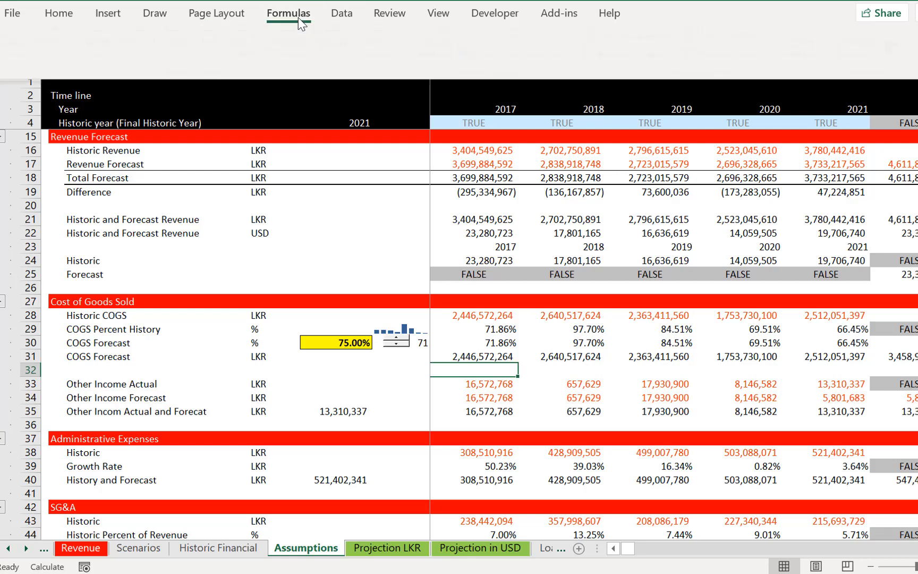
{"action": "left_click", "coordinate": [864, 64]}
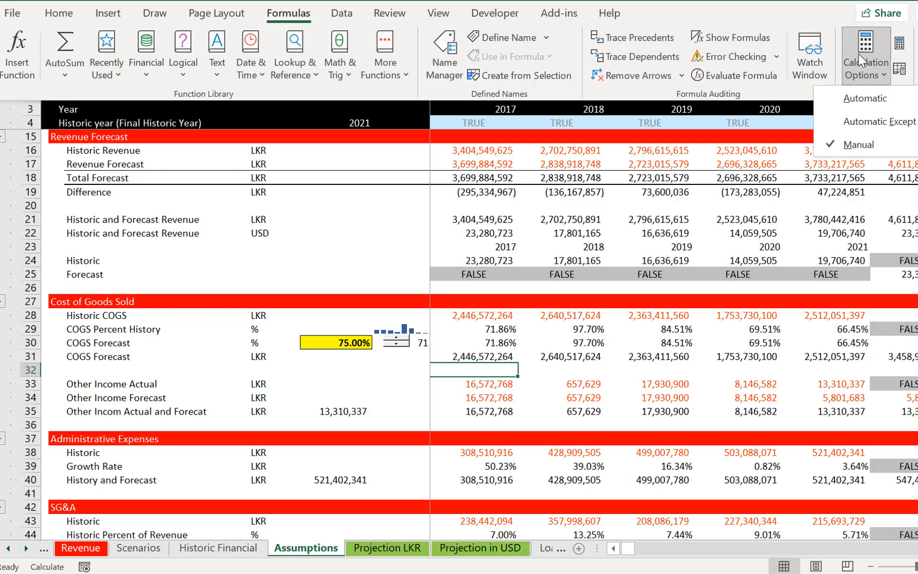
{"action": "left_click", "coordinate": [861, 122]}
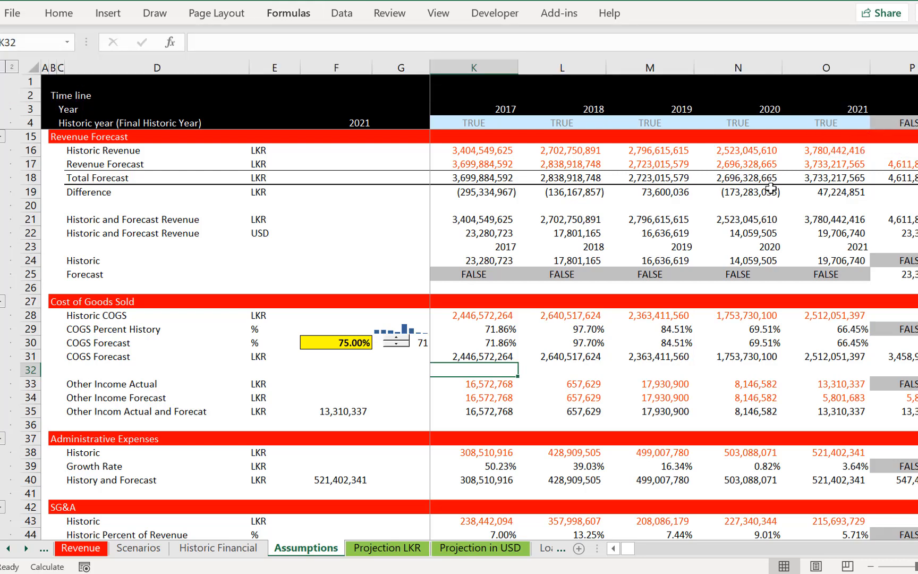
Set the COGS Forecast percentage to 70% with its spinner
{"action": "left_click", "coordinate": [396, 367]}
{"action": "left_click", "coordinate": [395, 344]}
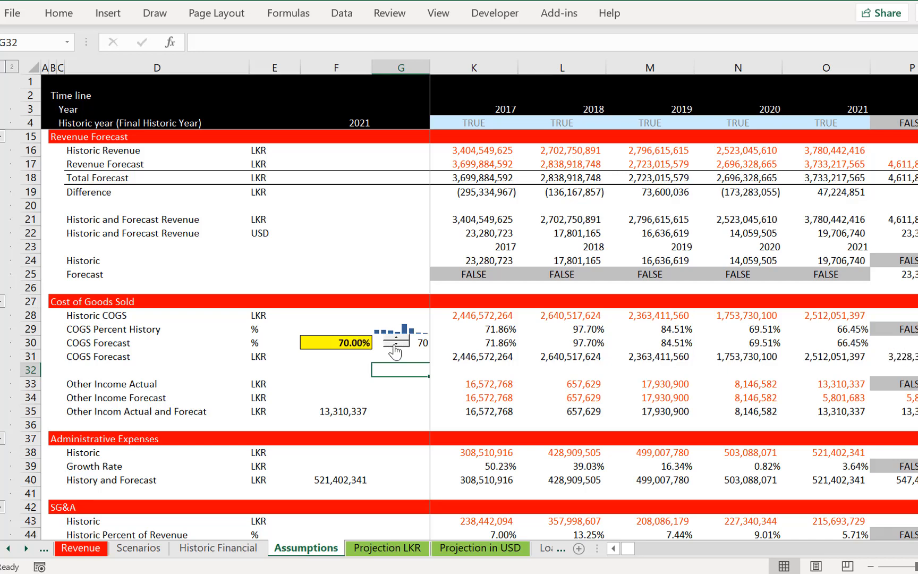
{"action": "left_click", "coordinate": [396, 344]}
{"action": "left_click", "coordinate": [395, 341]}
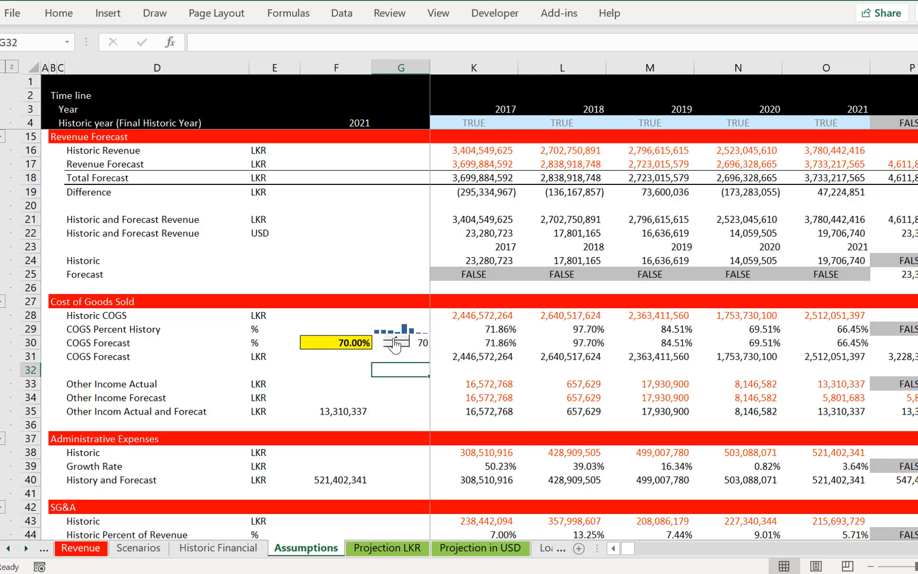
Examine the 2018 COGS Forecast formula and the combined other income formulas in the historic years
{"action": "left_click", "coordinate": [548, 368]}
{"action": "key", "text": "Up"}
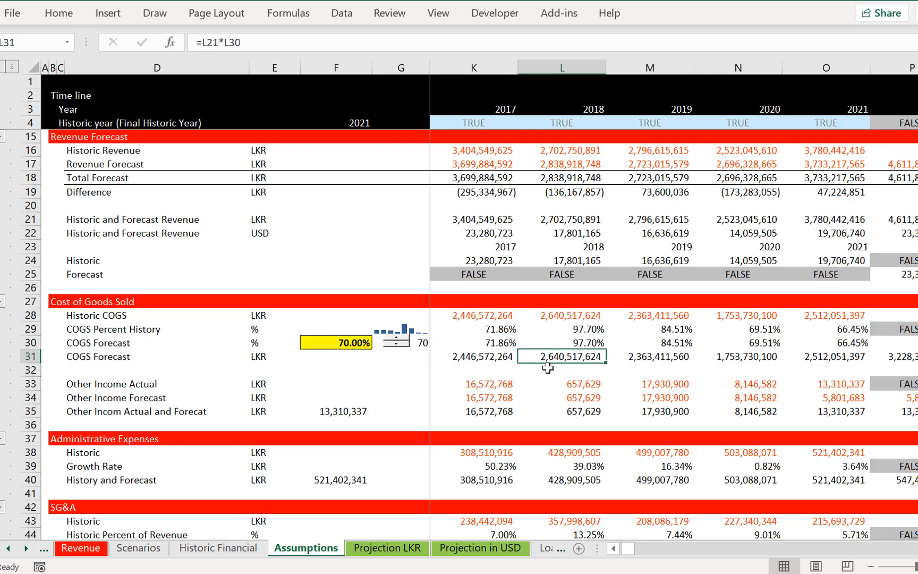
{"action": "key", "text": "Down"}
{"action": "key", "text": "Down"}
{"action": "key", "text": "Down"}
{"action": "key", "text": "Down"}
{"action": "key", "text": "Left"}
{"action": "key", "text": "Left"}
{"action": "key", "text": "Left"}
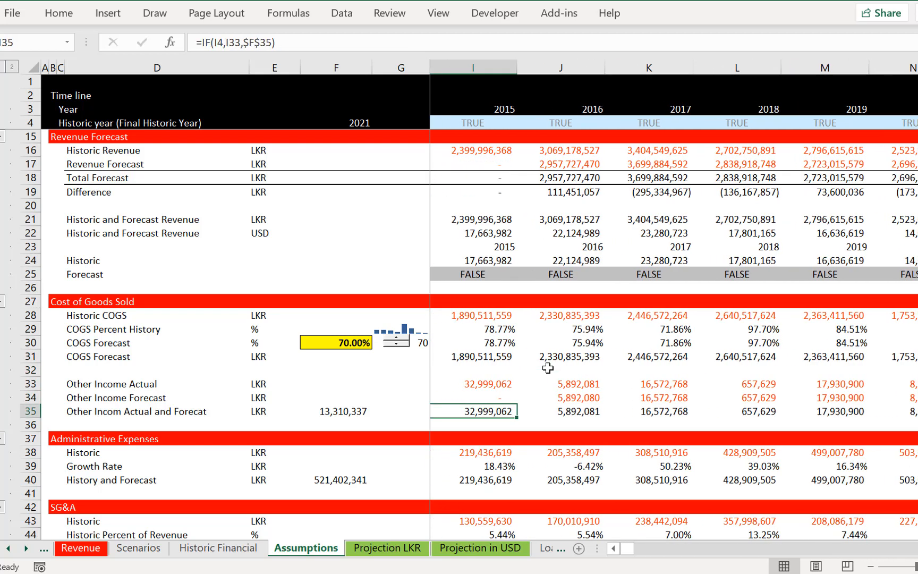
Correct the ending of the row 35 label so that it reads "Other Incom Actual and Forecast"
{"action": "key", "text": "Left"}
{"action": "key", "text": "Left"}
{"action": "key", "text": "Left"}
{"action": "key", "text": "Left"}
{"action": "key", "text": "Left"}
{"action": "key", "text": "Left"}
{"action": "key", "text": "Left"}
{"action": "key", "text": "Left"}
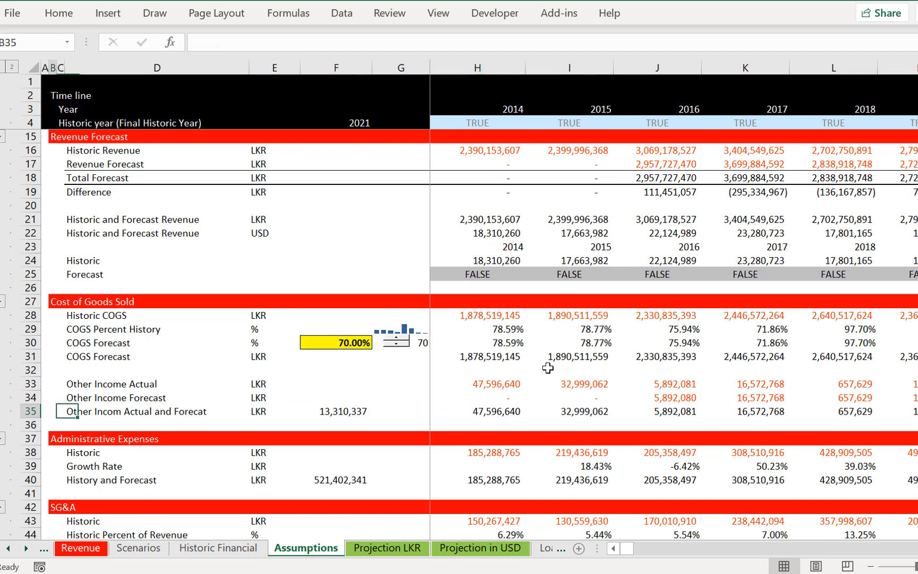
{"action": "key", "text": "Right"}
{"action": "key", "text": "Right"}
{"action": "key", "text": "Right"}
{"action": "key", "text": "Right"}
{"action": "key", "text": "Right"}
{"action": "key", "text": "Left"}
{"action": "key", "text": "Left"}
{"action": "key", "text": "Left"}
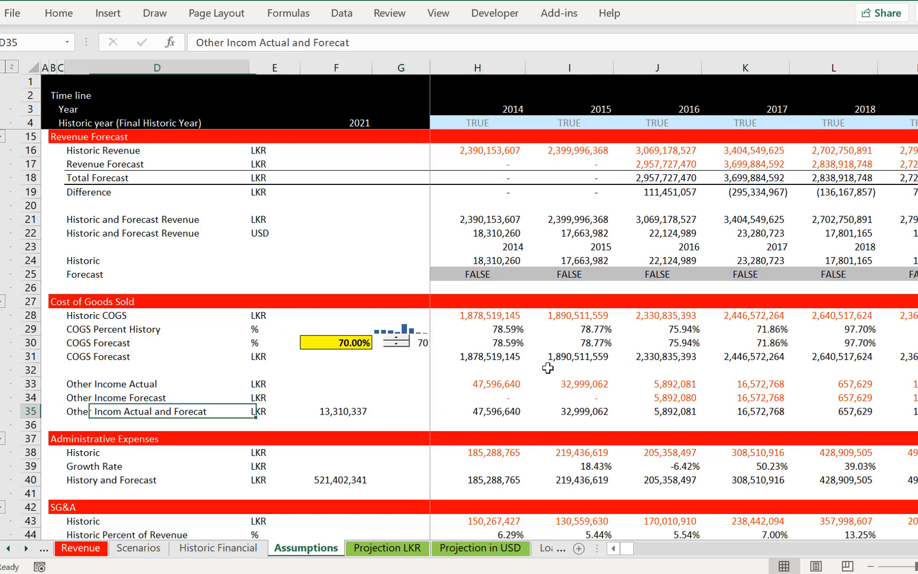
{"action": "key", "text": "Right"}
{"action": "key", "text": "F2"}
{"action": "key", "text": "BackSpace"}
{"action": "key", "text": "BackSpace"}
{"action": "key", "text": "BackSpace"}
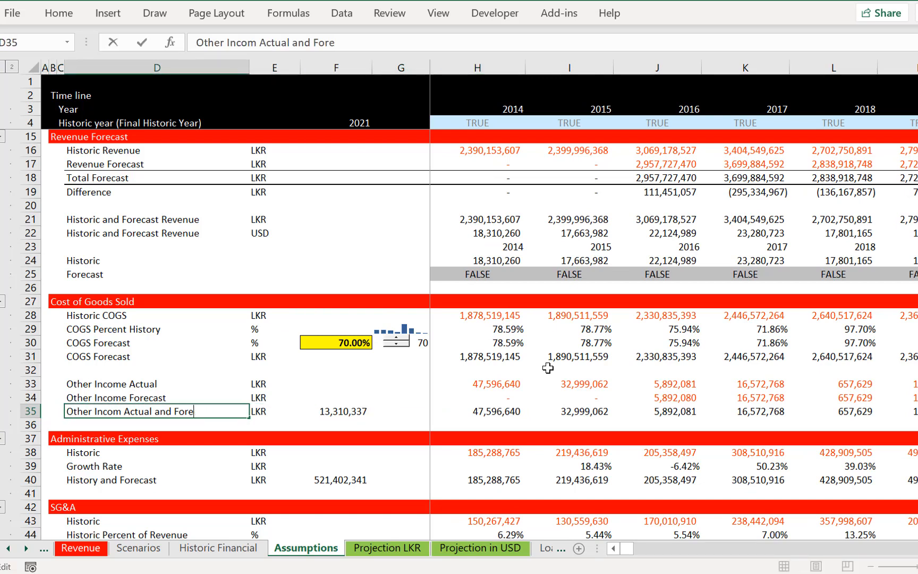
{"action": "type", "text": "cast"}
{"action": "key", "text": "Return"}
Review the combined other income actual and forecast row from 2014 through the forecast years
{"action": "key", "text": "Down"}
{"action": "key", "text": "Up"}
{"action": "key", "text": "Up"}
{"action": "key", "text": "Right"}
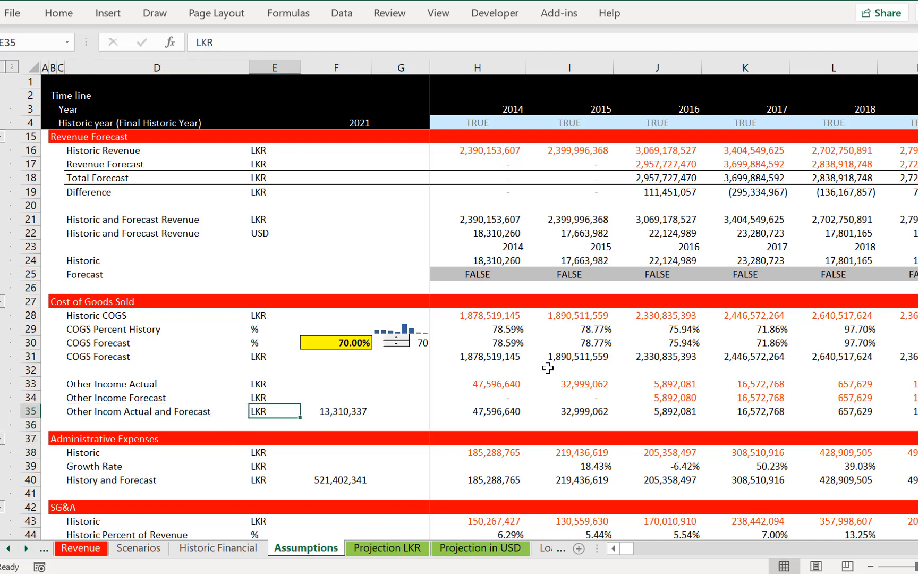
{"action": "key", "text": "Right"}
{"action": "key", "text": "Right"}
{"action": "key", "text": "Right"}
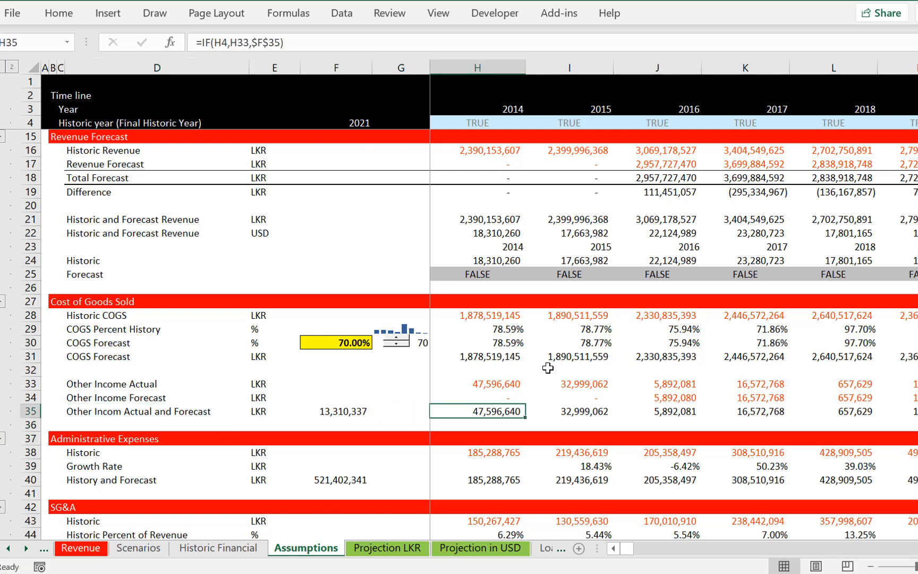
{"action": "key", "text": "Right"}
{"action": "key", "text": "Right"}
{"action": "key", "text": "Right"}
{"action": "key", "text": "Right"}
{"action": "key", "text": "Right"}
{"action": "key", "text": "Right"}
{"action": "key", "text": "Right"}
{"action": "key", "text": "Right"}
{"action": "key", "text": "Right"}
{"action": "key", "text": "Right"}
{"action": "key", "text": "Right"}
{"action": "key", "text": "Right"}
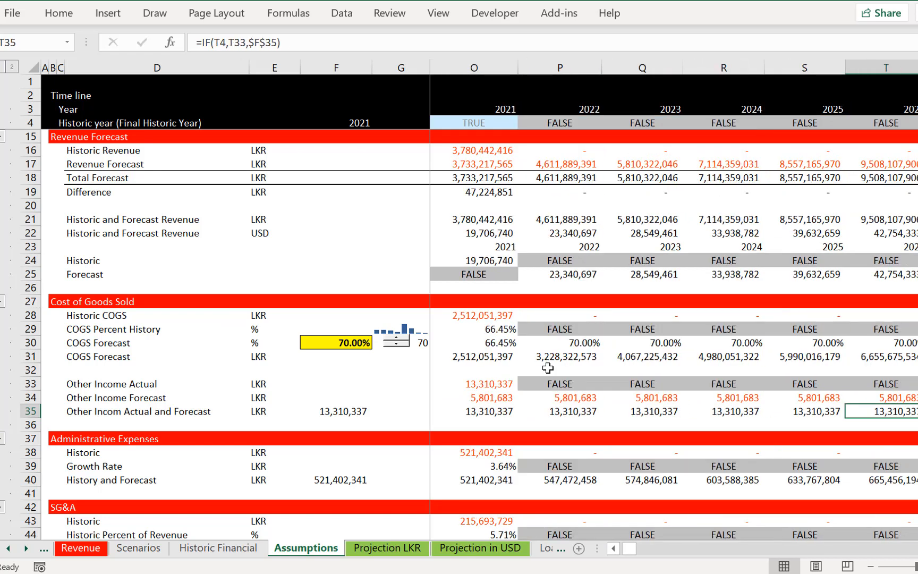
Compare the 2022 and 2021 combined other income formulas and inspect the cell references used for 2021
{"action": "key", "text": "Left"}
{"action": "key", "text": "Left"}
{"action": "key", "text": "Left"}
{"action": "key", "text": "Left"}
{"action": "key", "text": "Left"}
{"action": "key", "text": "Left"}
{"action": "key", "text": "Right"}
{"action": "key", "text": "Right"}
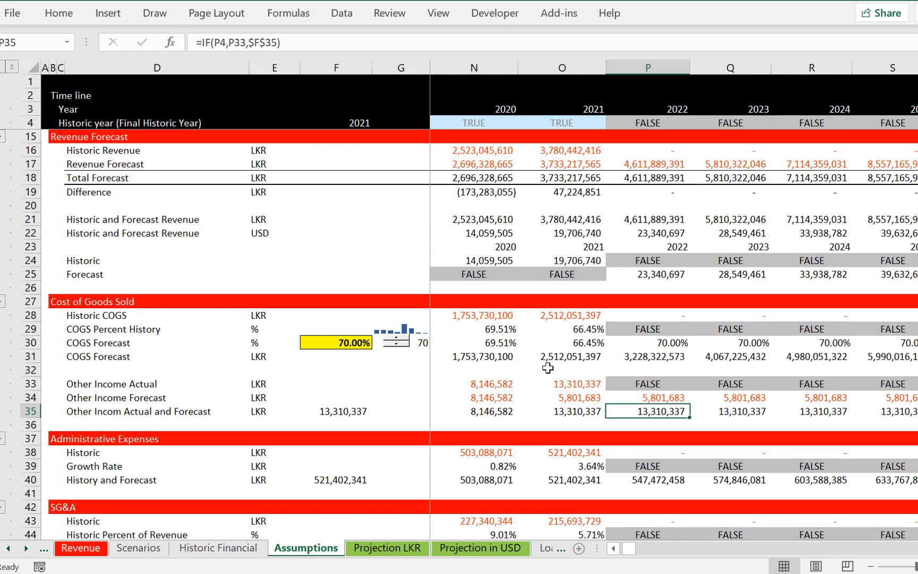
{"action": "key", "text": "Left"}
{"action": "key", "text": "F2"}
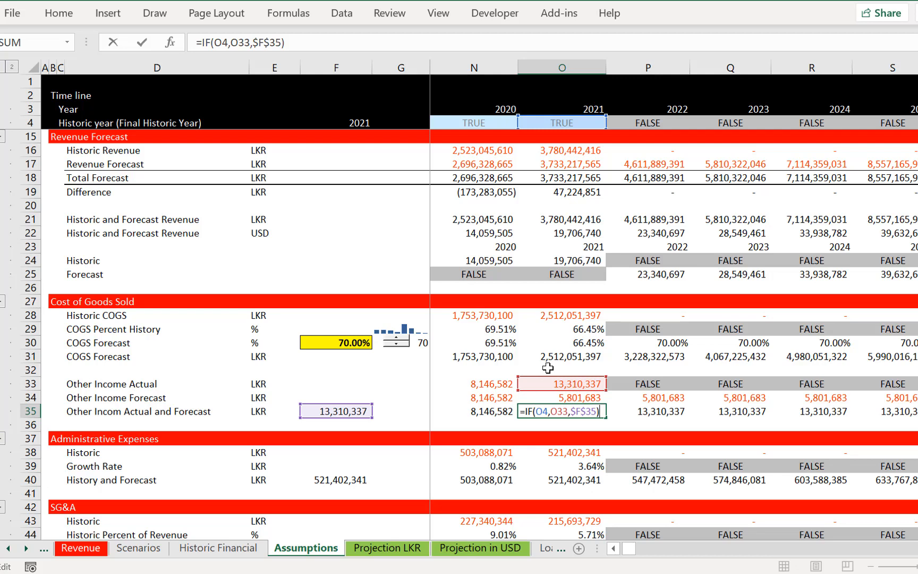
{"action": "key", "text": "Return"}
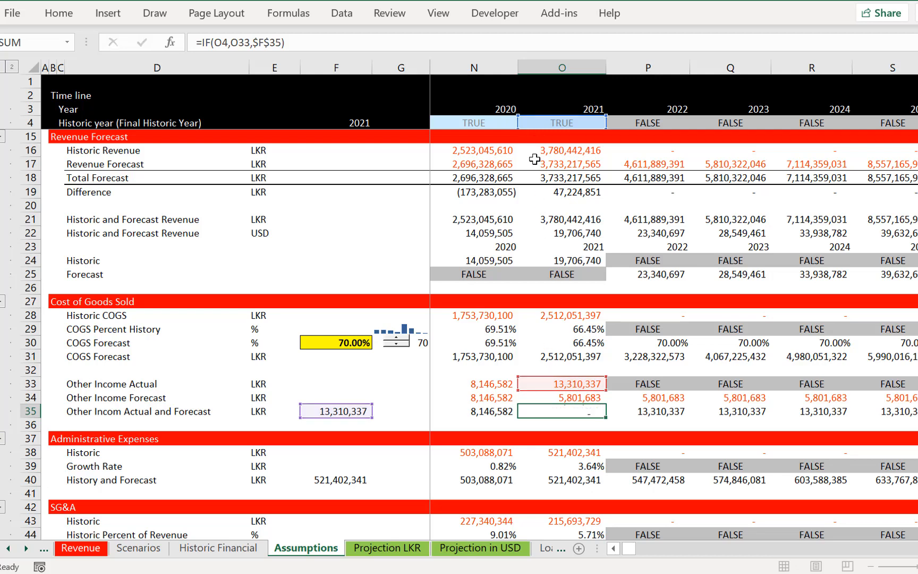
Review the 2021 Administrative Expenses and SG&A rows, including the administrative growth rate formula
{"action": "key", "text": "Down"}
{"action": "key", "text": "Down"}
{"action": "key", "text": "Down"}
{"action": "key", "text": "Down"}
{"action": "key", "text": "Down"}
{"action": "key", "text": "Down"}
{"action": "key", "text": "Down"}
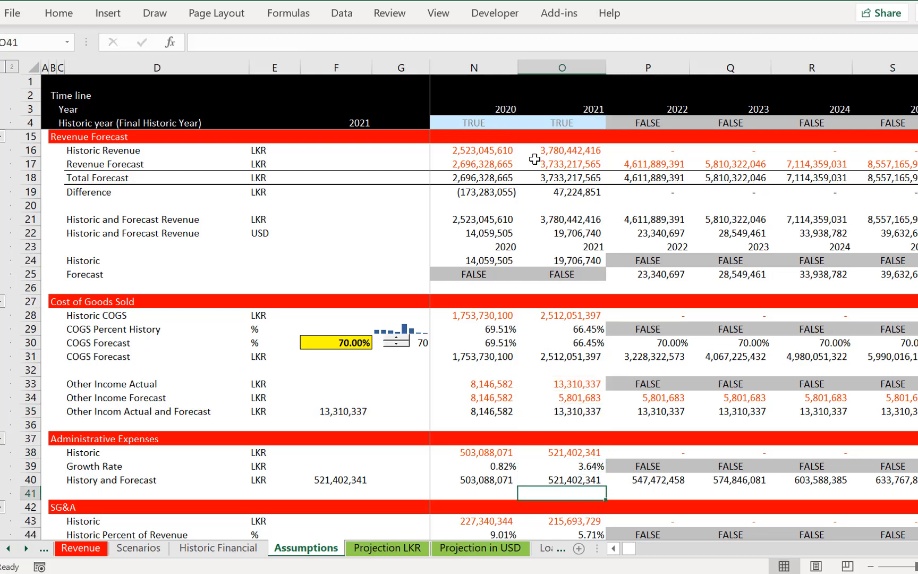
{"action": "key", "text": "Down"}
{"action": "key", "text": "Down"}
{"action": "key", "text": "Down"}
{"action": "key", "text": "Down"}
{"action": "key", "text": "Up"}
{"action": "key", "text": "Up"}
{"action": "key", "text": "Up"}
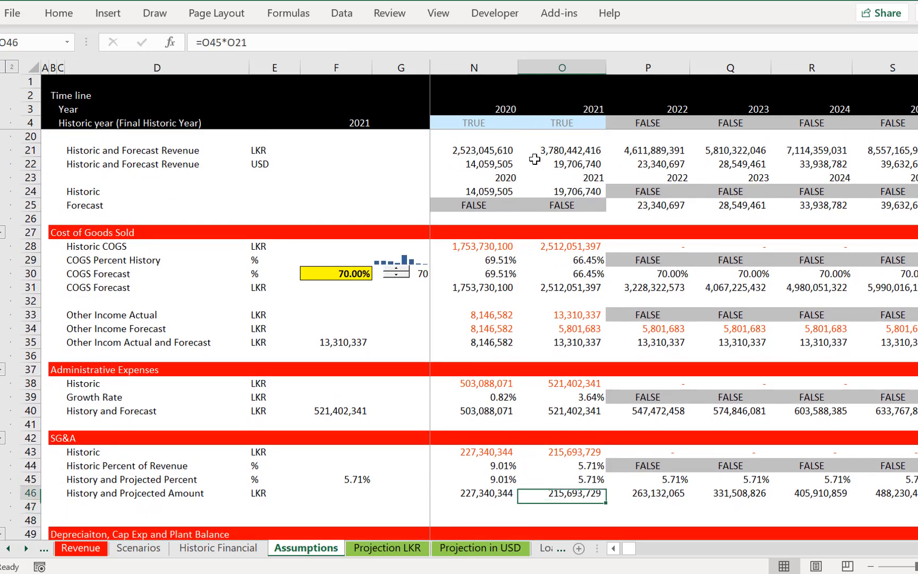
{"action": "key", "text": "Up"}
{"action": "key", "text": "Up"}
{"action": "key", "text": "Up"}
{"action": "key", "text": "Up"}
{"action": "key", "text": "Up"}
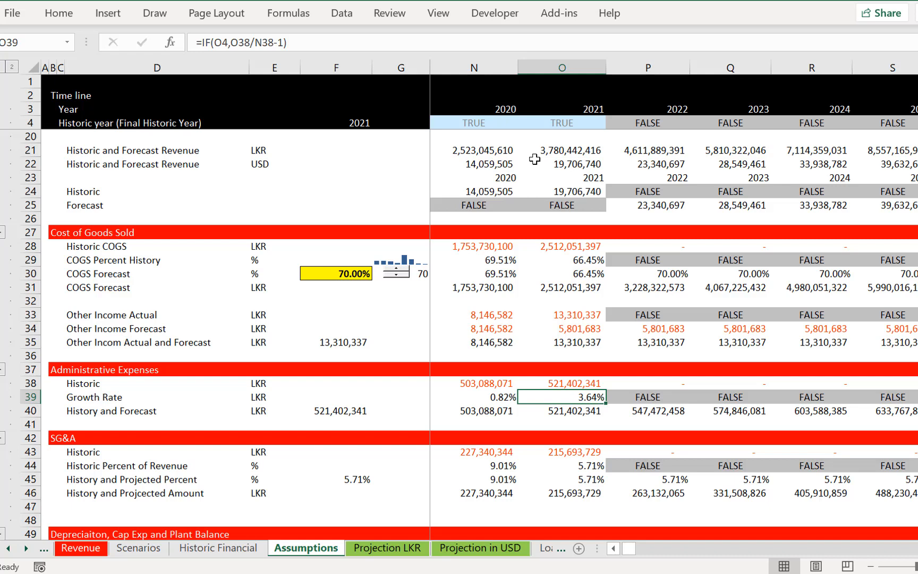
Examine the 2021 SG&A projected percent formula and go through the depreciation and capital expenditure rows
{"action": "key", "text": "Down"}
{"action": "key", "text": "Down"}
{"action": "key", "text": "Down"}
{"action": "key", "text": "Down"}
{"action": "key", "text": "Down"}
{"action": "key", "text": "Down"}
{"action": "key", "text": "Down"}
{"action": "key", "text": "Down"}
{"action": "key", "text": "Down"}
{"action": "key", "text": "Down"}
{"action": "key", "text": "Down"}
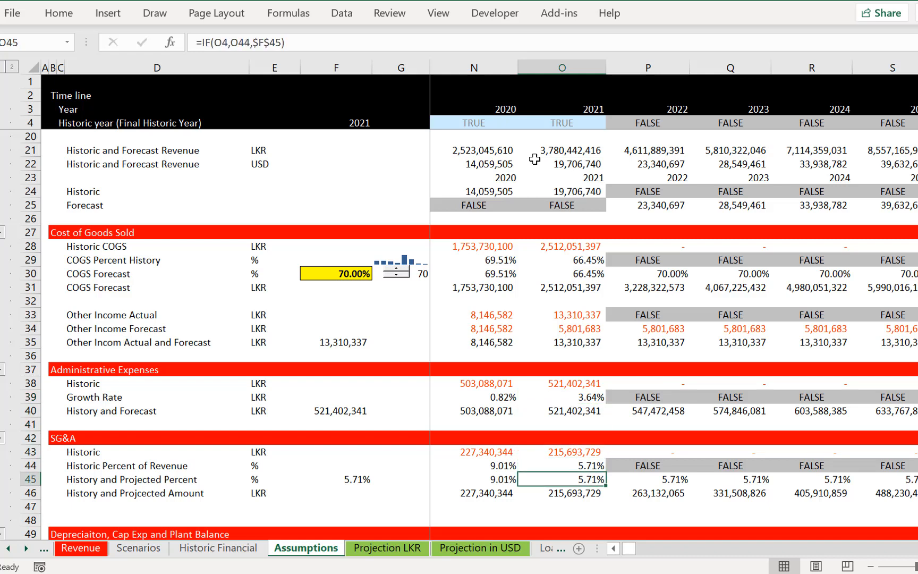
{"action": "key", "text": "Down"}
{"action": "key", "text": "Down"}
{"action": "key", "text": "Down"}
{"action": "key", "text": "Down"}
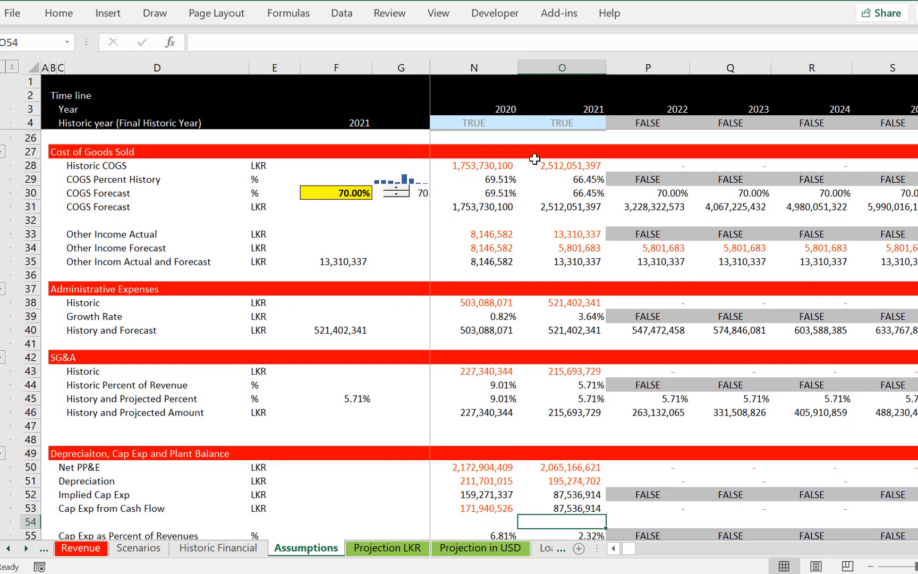
Check the source of Net PP&E for 2021 and 2020 and the 2020 SG&A projected amount formula
{"action": "key", "text": "Up"}
{"action": "key", "text": "Up"}
{"action": "key", "text": "Up"}
{"action": "key", "text": "Up"}
{"action": "key", "text": "Up"}
{"action": "key", "text": "Up"}
{"action": "key", "text": "Up"}
{"action": "key", "text": "Up"}
{"action": "key", "text": "Up"}
{"action": "key", "text": "Up"}
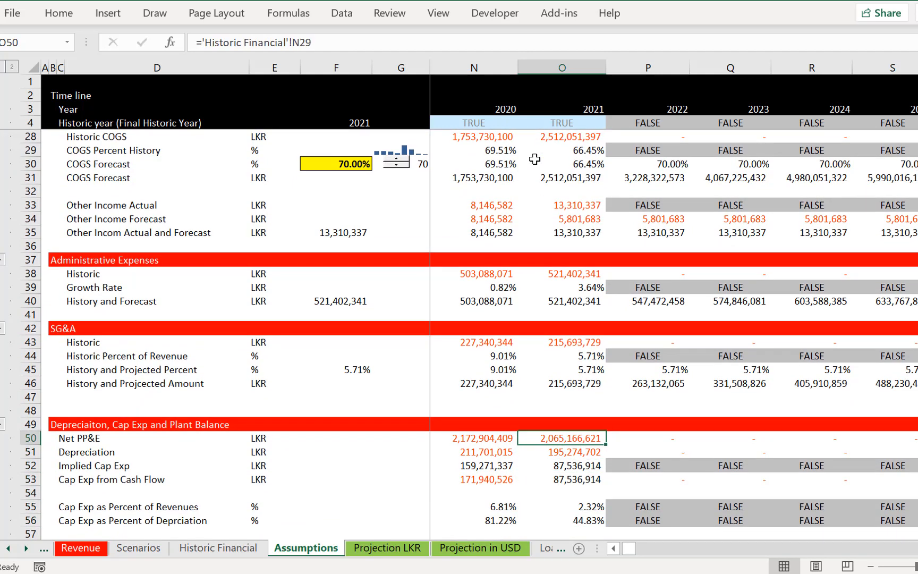
{"action": "key", "text": "Left"}
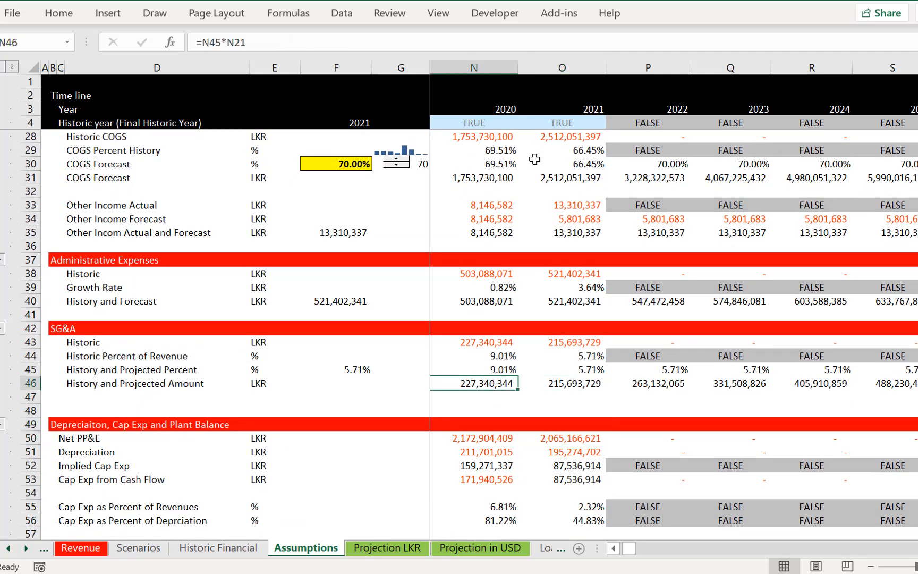
{"action": "key", "text": "Down"}
{"action": "key", "text": "Down"}
{"action": "key", "text": "Down"}
{"action": "key", "text": "Down"}
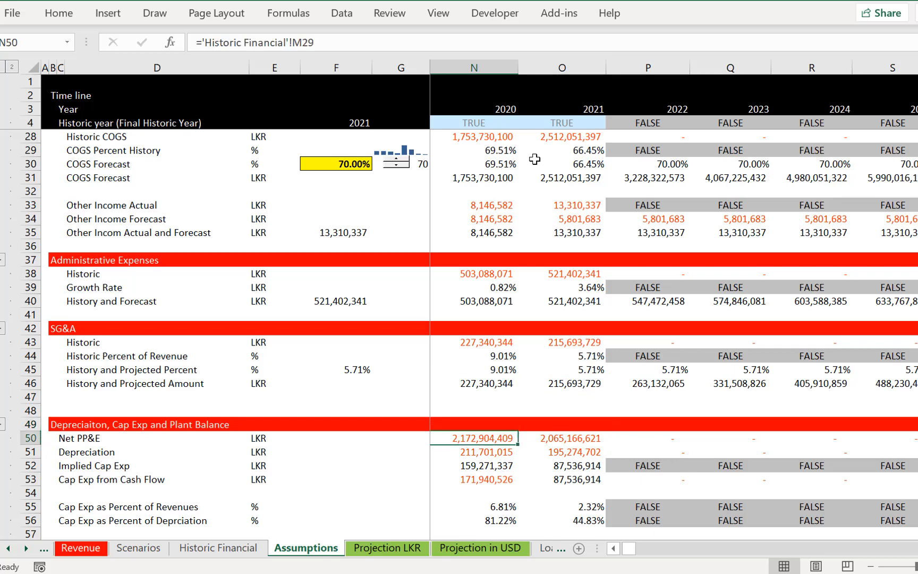
Trace the historic Net PP&E row back to the 2014 value and check its source reference
{"action": "key", "text": "Left"}
{"action": "key", "text": "Left"}
{"action": "key", "text": "Left"}
{"action": "key", "text": "Left"}
{"action": "key", "text": "Left"}
{"action": "key", "text": "Left"}
{"action": "key", "text": "Left"}
{"action": "key", "text": "Left"}
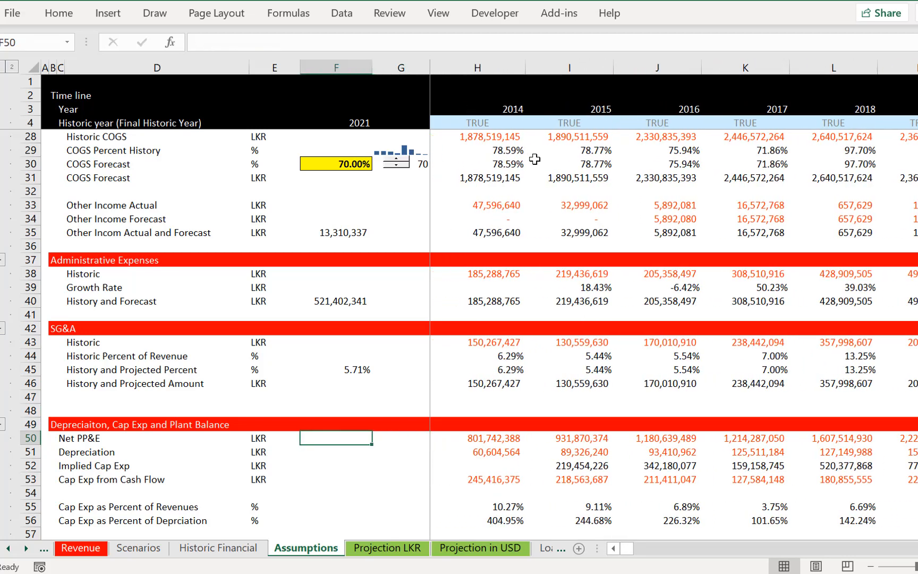
{"action": "key", "text": "Right"}
{"action": "key", "text": "Right"}
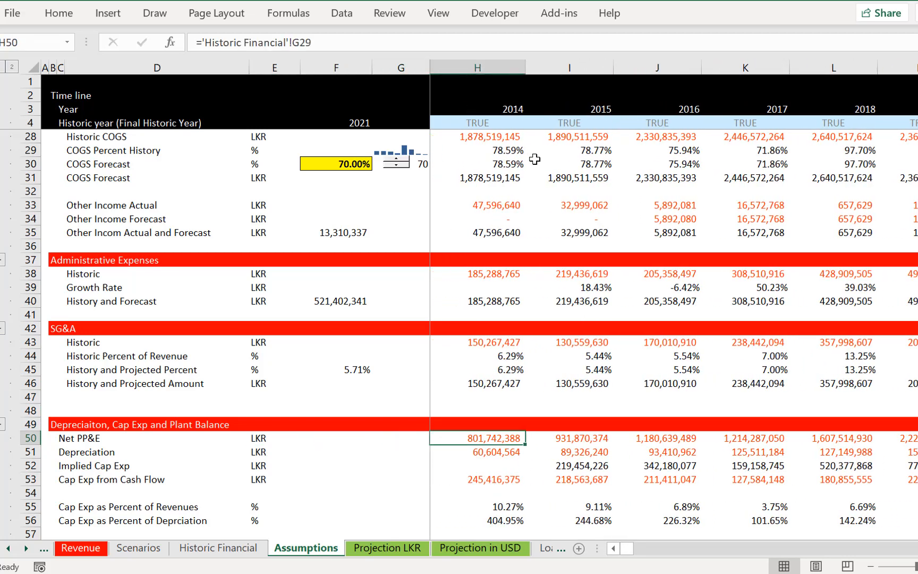
Review the 2014 depreciation and capital expenditure rows down to the projected cap exp lines, including the percent-of-revenues formula
{"action": "key", "text": "Down"}
{"action": "key", "text": "Down"}
{"action": "key", "text": "Down"}
{"action": "key", "text": "Down"}
{"action": "key", "text": "Down"}
{"action": "key", "text": "Down"}
{"action": "key", "text": "Down"}
{"action": "key", "text": "Down"}
{"action": "key", "text": "Down"}
{"action": "key", "text": "Down"}
{"action": "key", "text": "Down"}
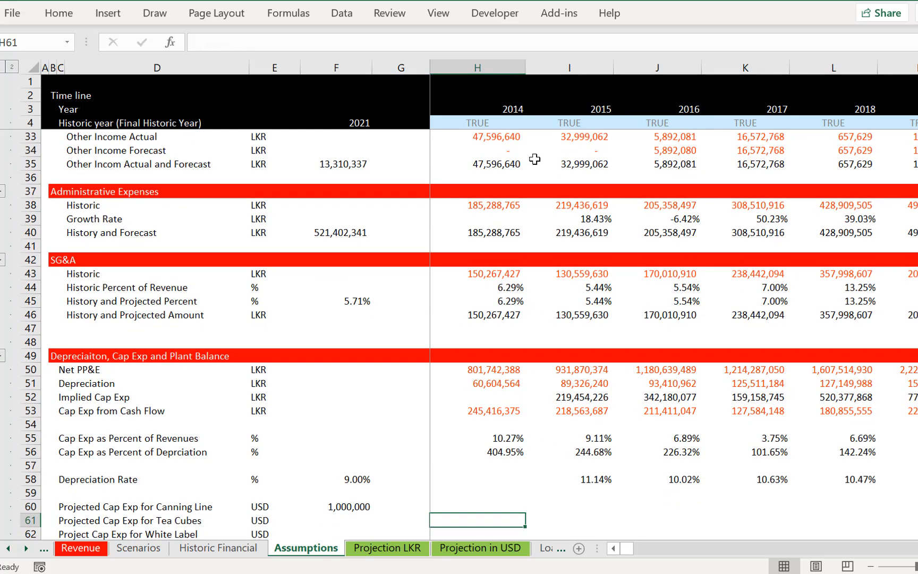
{"action": "key", "text": "Up"}
{"action": "key", "text": "Up"}
{"action": "key", "text": "Up"}
{"action": "key", "text": "Up"}
{"action": "key", "text": "Up"}
{"action": "key", "text": "Up"}
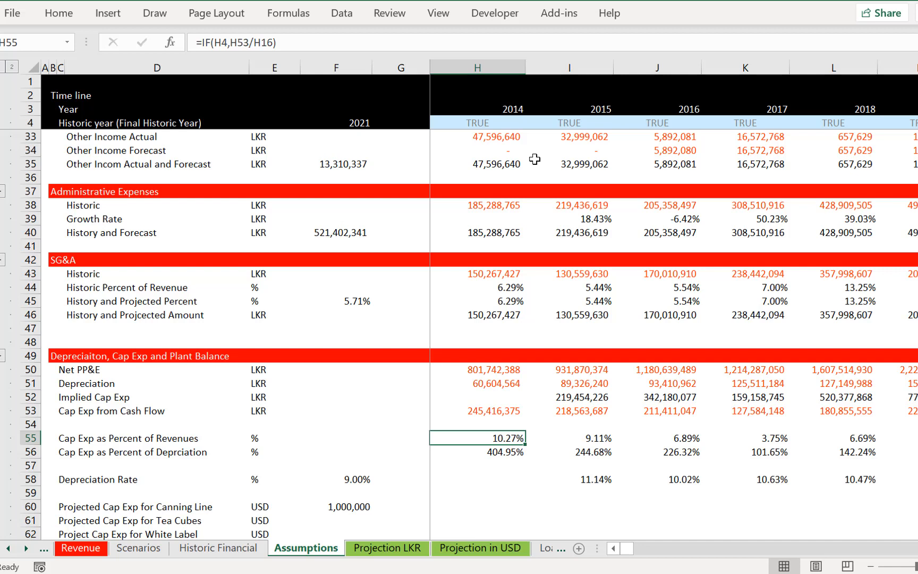
Examine the Net PP&E row from 2014 across the historic years to the first forecast year, 2022
{"action": "key", "text": "Up"}
{"action": "key", "text": "Up"}
{"action": "key", "text": "Up"}
{"action": "key", "text": "Up"}
{"action": "key", "text": "Up"}
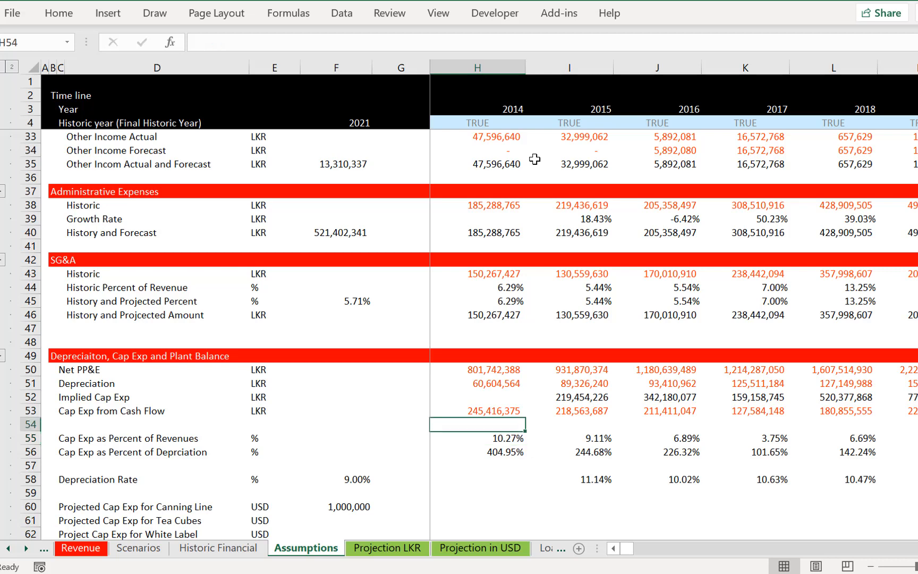
{"action": "key", "text": "Left"}
{"action": "key", "text": "Right"}
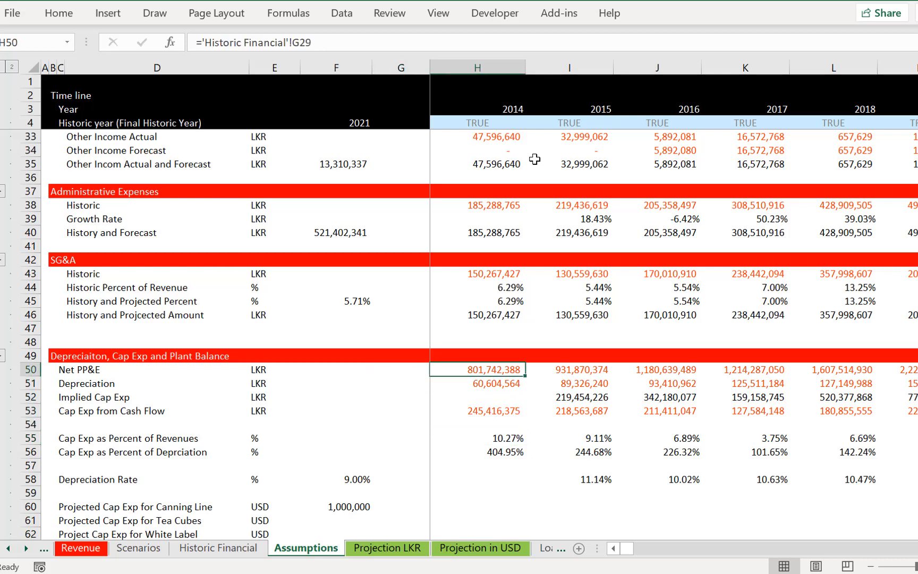
{"action": "key", "text": "Right"}
{"action": "key", "text": "Right"}
{"action": "key", "text": "Right"}
{"action": "key", "text": "Right"}
{"action": "key", "text": "Right"}
{"action": "key", "text": "Right"}
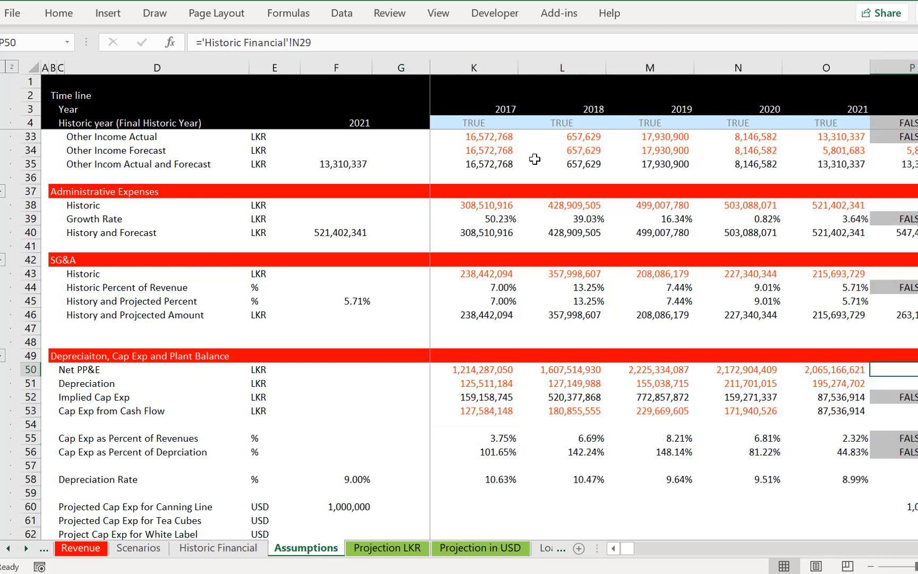
Trace the historic Depreciation row from 2014 to the first forecast year, 2022, and check its source reference
{"action": "key", "text": "Left"}
{"action": "key", "text": "Left"}
{"action": "key", "text": "Left"}
{"action": "key", "text": "Left"}
{"action": "key", "text": "Left"}
{"action": "key", "text": "Left"}
{"action": "key", "text": "Left"}
{"action": "key", "text": "Left"}
{"action": "key", "text": "Left"}
{"action": "key", "text": "Right"}
{"action": "key", "text": "Right"}
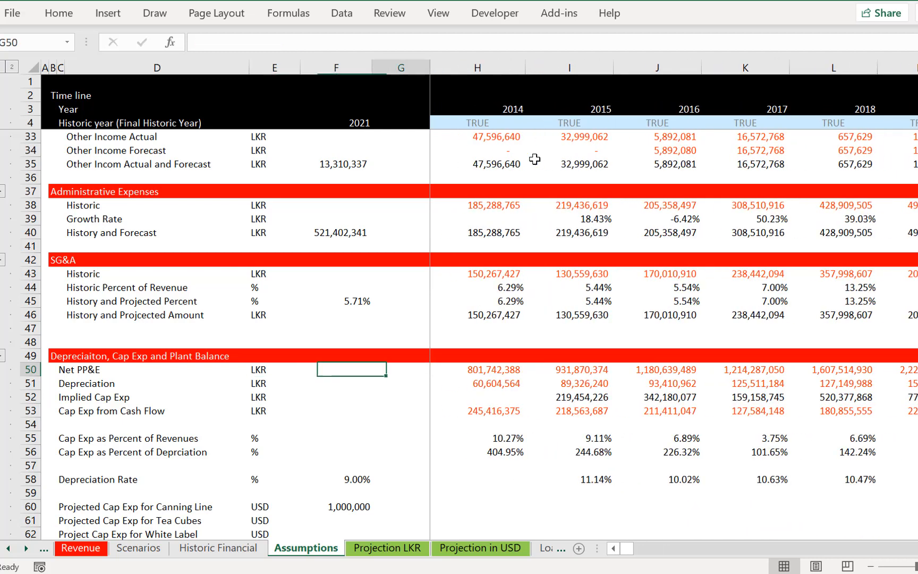
{"action": "key", "text": "Down"}
{"action": "key", "text": "Right"}
{"action": "key", "text": "Right"}
{"action": "key", "text": "Right"}
{"action": "key", "text": "Right"}
{"action": "key", "text": "Right"}
{"action": "key", "text": "Right"}
{"action": "key", "text": "Right"}
{"action": "key", "text": "Right"}
{"action": "key", "text": "Right"}
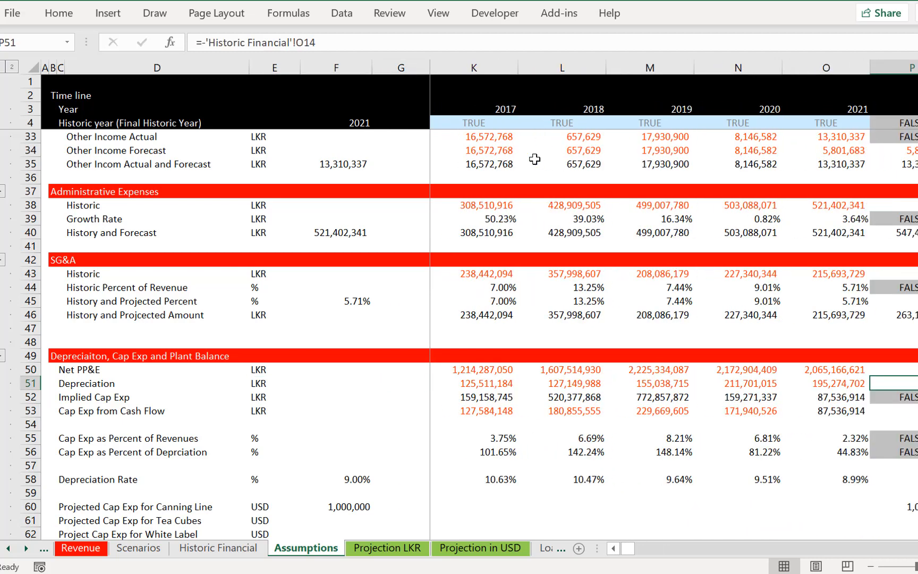
Examine the Implied Cap Exp row from 2021 back through the earlier historic years, including its formula
{"action": "key", "text": "Left"}
{"action": "key", "text": "Left"}
{"action": "key", "text": "Down"}
{"action": "key", "text": "Left"}
{"action": "key", "text": "Left"}
{"action": "key", "text": "Left"}
{"action": "key", "text": "Left"}
{"action": "key", "text": "Left"}
{"action": "key", "text": "Left"}
{"action": "key", "text": "Left"}
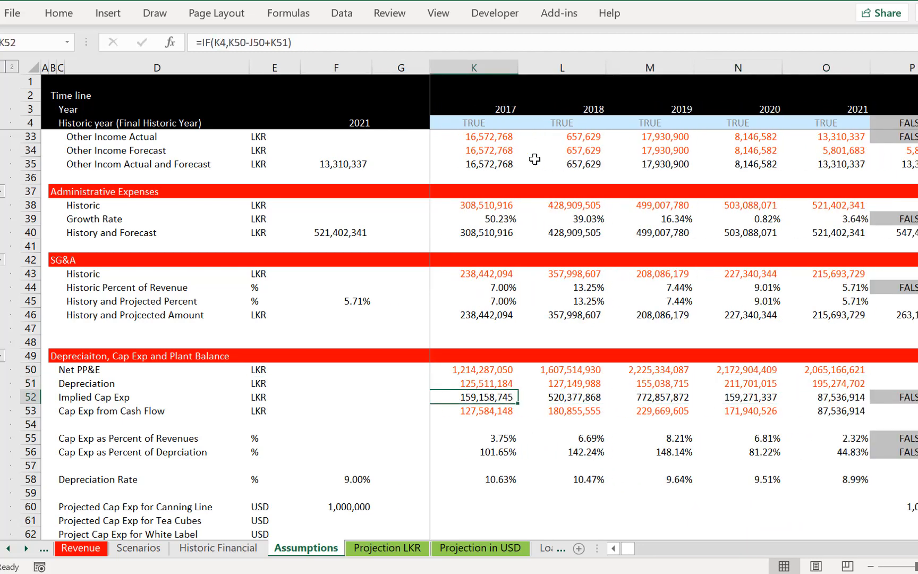
Examine Cap Exp as Percent of Revenues across the historic years and back to 2014, including its formula
{"action": "key", "text": "Down"}
{"action": "key", "text": "Down"}
{"action": "key", "text": "Down"}
{"action": "key", "text": "Right"}
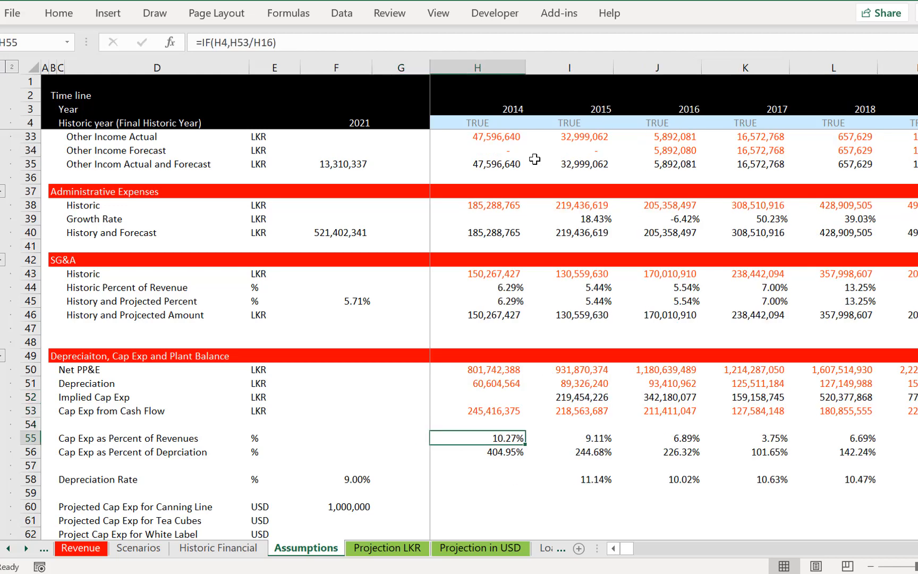
{"action": "key", "text": "Right"}
{"action": "key", "text": "Right"}
{"action": "key", "text": "Right"}
{"action": "key", "text": "Right"}
{"action": "key", "text": "Right"}
{"action": "key", "text": "Right"}
{"action": "key", "text": "Right"}
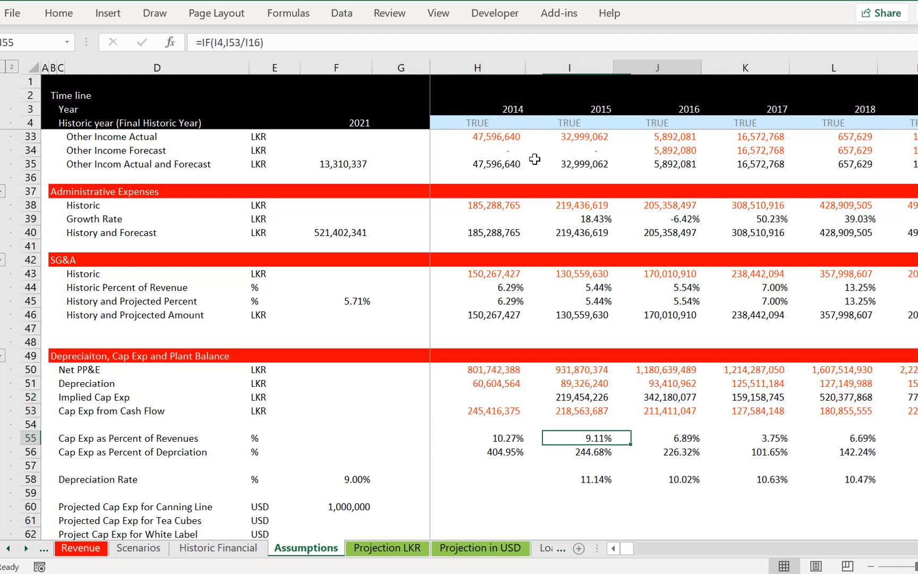
{"action": "key", "text": "Left"}
{"action": "key", "text": "Left"}
{"action": "key", "text": "Left"}
{"action": "key", "text": "Left"}
{"action": "key", "text": "Left"}
{"action": "key", "text": "Left"}
{"action": "key", "text": "Left"}
{"action": "key", "text": "Left"}
{"action": "key", "text": "Left"}
{"action": "key", "text": "Left"}
{"action": "key", "text": "Left"}
{"action": "key", "text": "Left"}
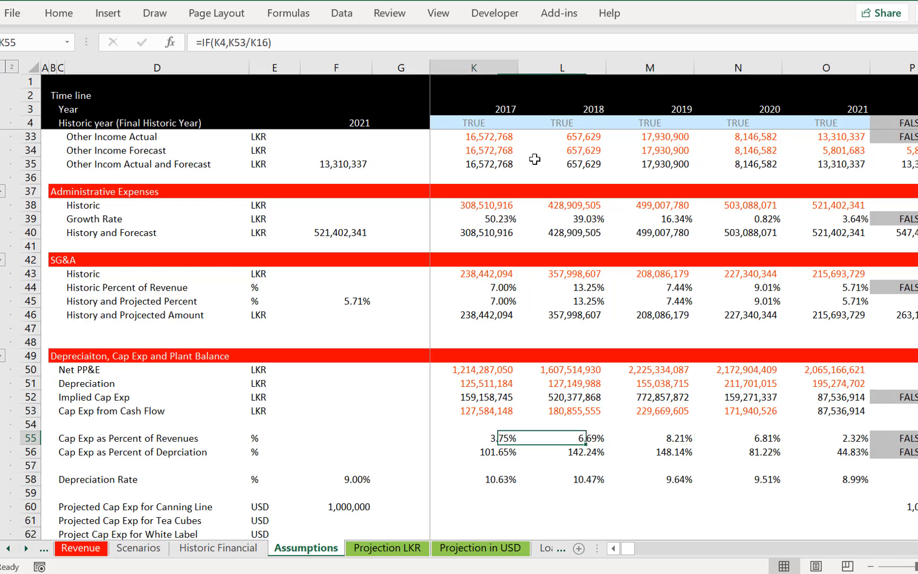
{"action": "key", "text": "Right"}
{"action": "key", "text": "Right"}
{"action": "key", "text": "Right"}
{"action": "key", "text": "Right"}
Compare the 2014 formulas for cap exp as a percent of revenues and as a percent of depreciation
{"action": "key", "text": "Down"}
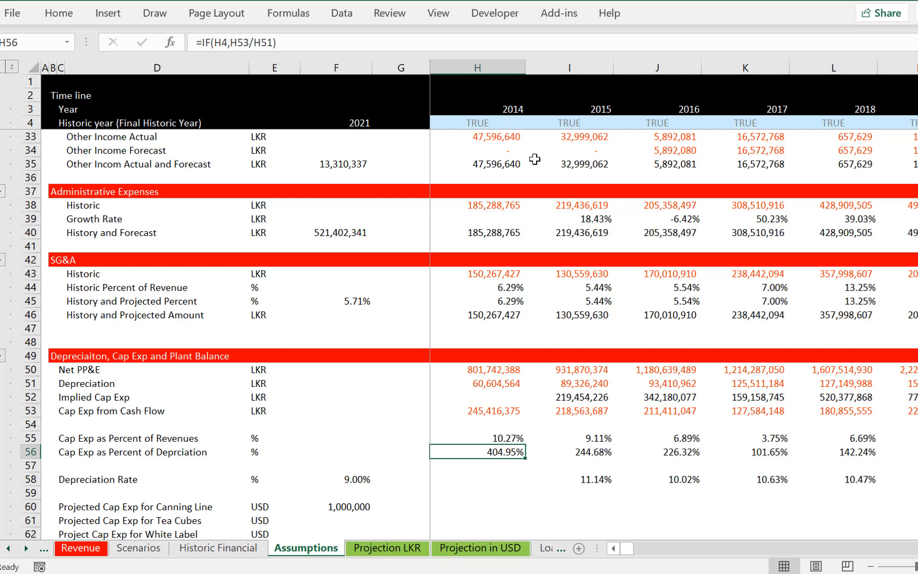
{"action": "key", "text": "Up"}
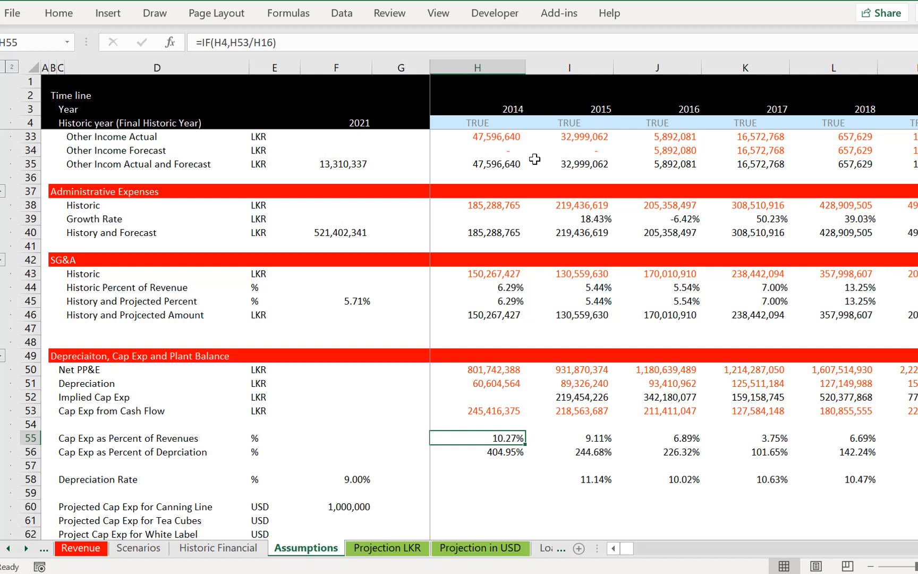
{"action": "key", "text": "Down"}
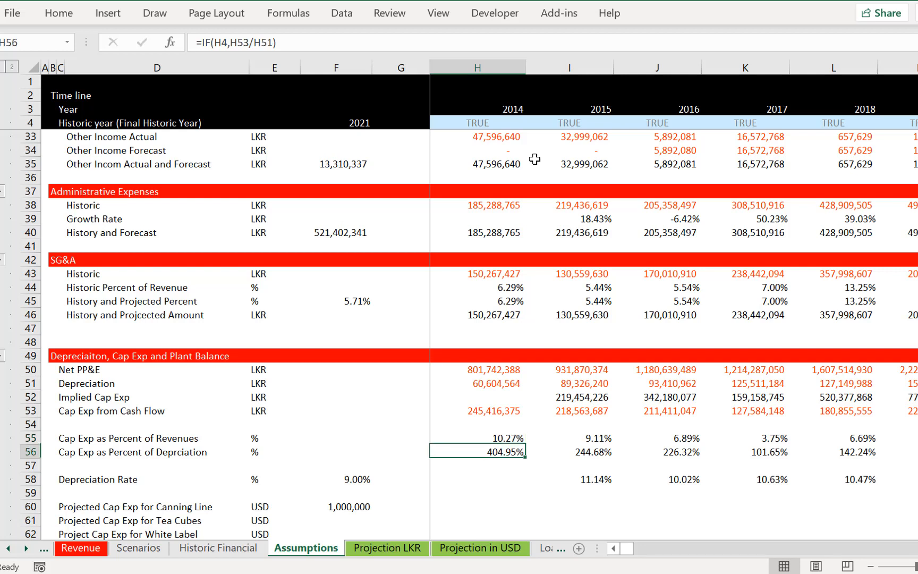
{"action": "key", "text": "Up"}
{"action": "key", "text": "Left"}
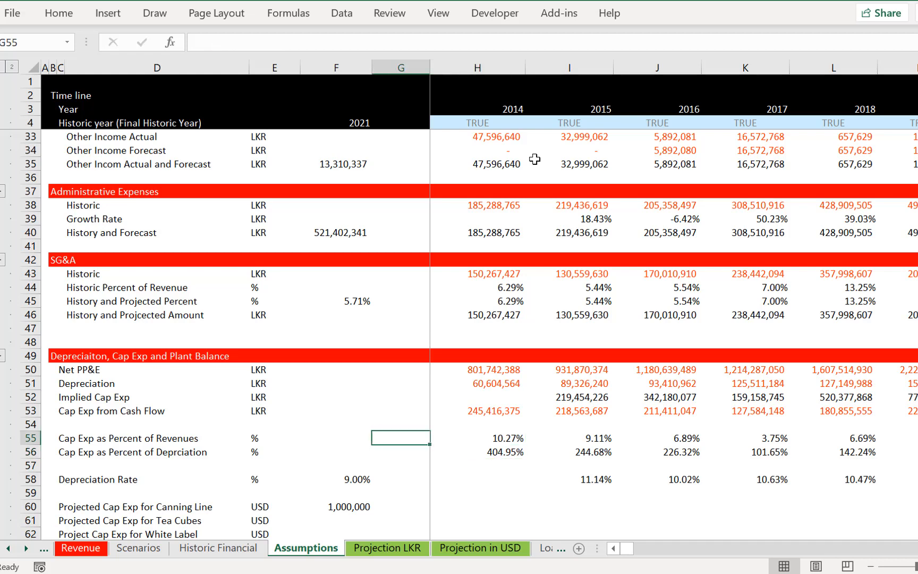
Check the Depreciation Rate formula for 2015, the first year with a rate
{"action": "key", "text": "Right"}
{"action": "key", "text": "Down"}
{"action": "key", "text": "Down"}
{"action": "key", "text": "Down"}
{"action": "key", "text": "Right"}
{"action": "key", "text": "Right"}
{"action": "key", "text": "Left"}
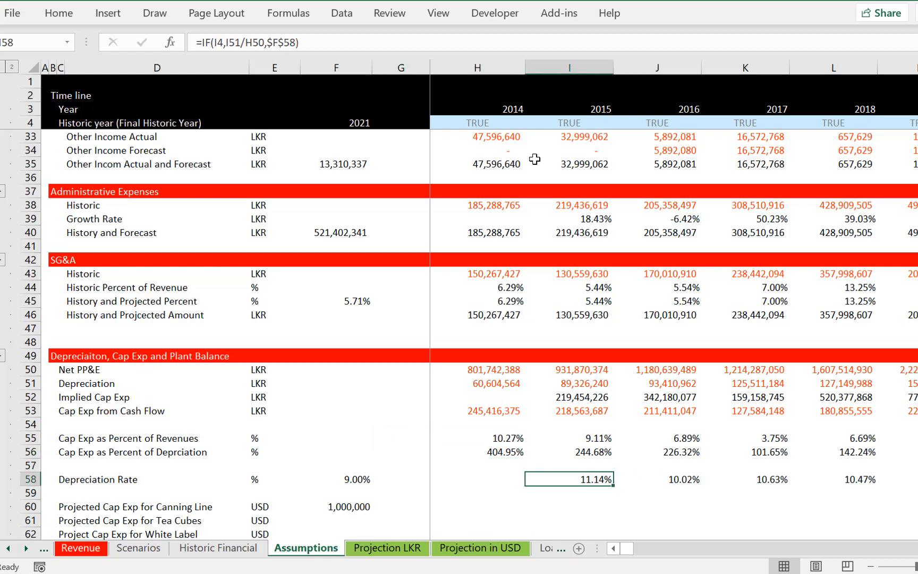
Review the 2015 column from the projected cap exp lines down to the Net PP&E closing balance formula
{"action": "key", "text": "Down"}
{"action": "key", "text": "Down"}
{"action": "key", "text": "Down"}
{"action": "key", "text": "Down"}
{"action": "key", "text": "Down"}
{"action": "key", "text": "Down"}
{"action": "key", "text": "Down"}
{"action": "key", "text": "Down"}
{"action": "key", "text": "Down"}
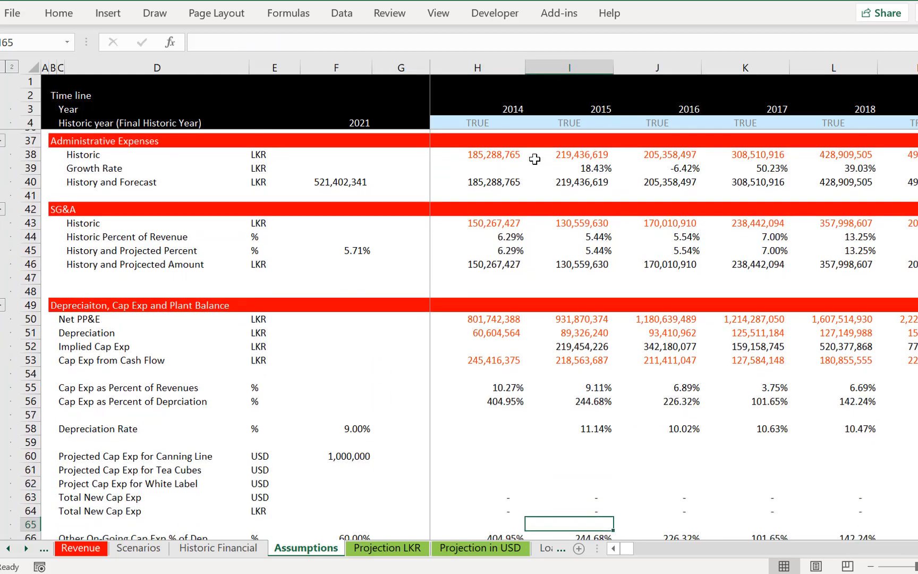
{"action": "key", "text": "Down"}
{"action": "key", "text": "Down"}
{"action": "key", "text": "Down"}
{"action": "key", "text": "Down"}
{"action": "key", "text": "Down"}
{"action": "key", "text": "Down"}
{"action": "key", "text": "Down"}
{"action": "key", "text": "Down"}
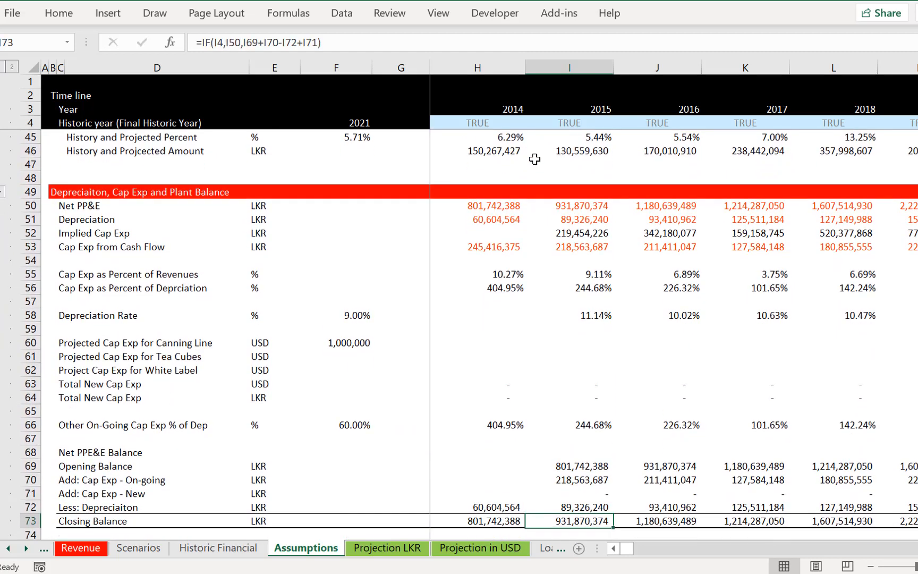
Check the 2015 on-going cap exp addition and its formula in the Net PP&E balance
{"action": "key", "text": "Up"}
{"action": "key", "text": "Up"}
{"action": "key", "text": "Up"}
{"action": "key", "text": "Up"}
{"action": "key", "text": "Up"}
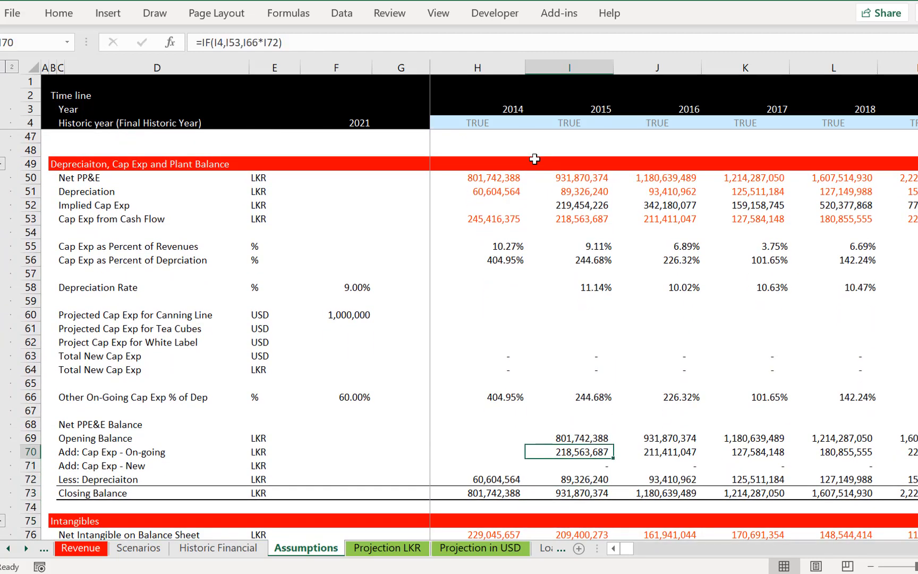
{"action": "key", "text": "Left"}
{"action": "key", "text": "Left"}
{"action": "key", "text": "Left"}
{"action": "key", "text": "Right"}
{"action": "key", "text": "Right"}
{"action": "key", "text": "Right"}
Review the 2015 Intangibles rows, from the balance sheet value down to implied and cash expenditure
{"action": "key", "text": "Down"}
{"action": "key", "text": "Down"}
{"action": "key", "text": "Down"}
{"action": "key", "text": "Down"}
{"action": "key", "text": "Down"}
{"action": "key", "text": "Down"}
{"action": "key", "text": "Down"}
{"action": "key", "text": "Down"}
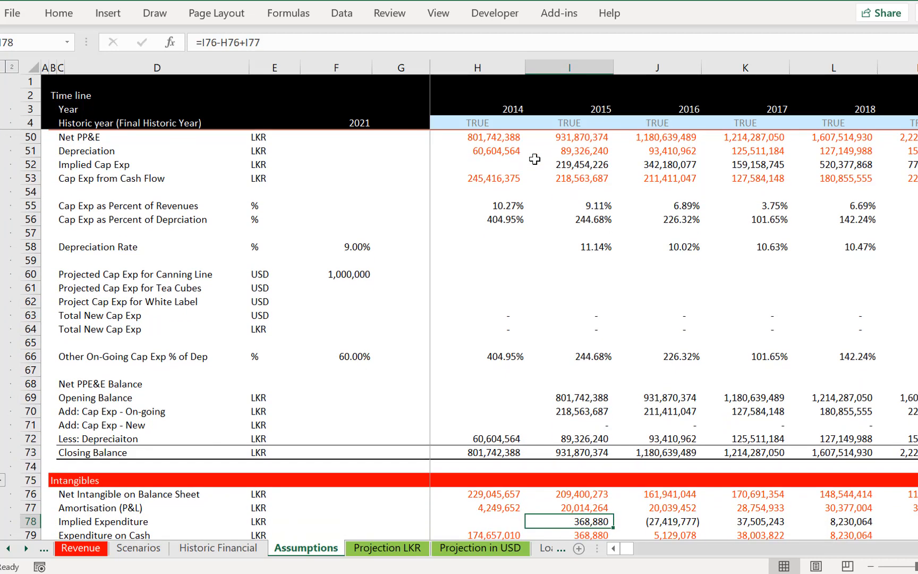
{"action": "key", "text": "Down"}
{"action": "key", "text": "Down"}
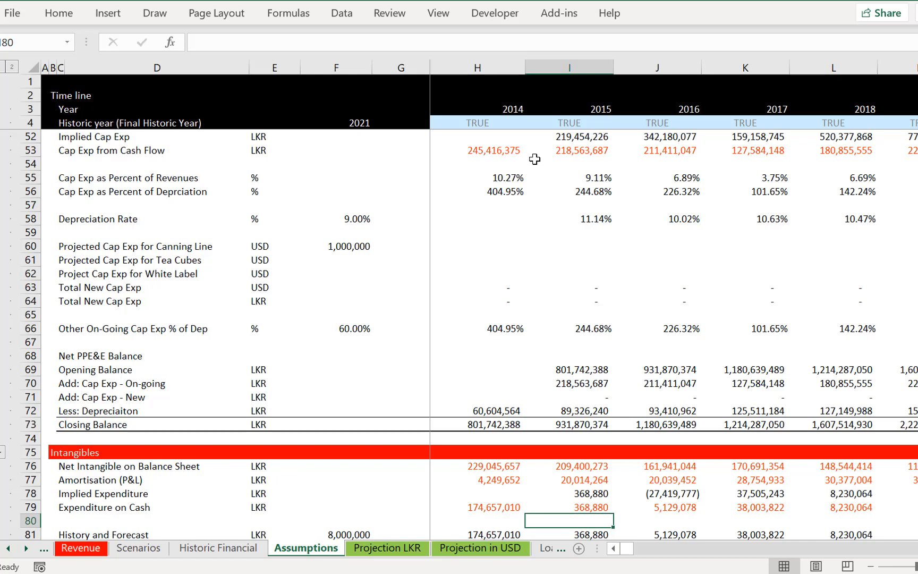
Inspect the cell references in the 2014 Net PP&E closing balance formula, leaving the formula as it is
{"action": "key", "text": "Up"}
{"action": "key", "text": "Up"}
{"action": "key", "text": "Up"}
{"action": "key", "text": "Up"}
{"action": "key", "text": "Up"}
{"action": "key", "text": "Up"}
{"action": "key", "text": "Up"}
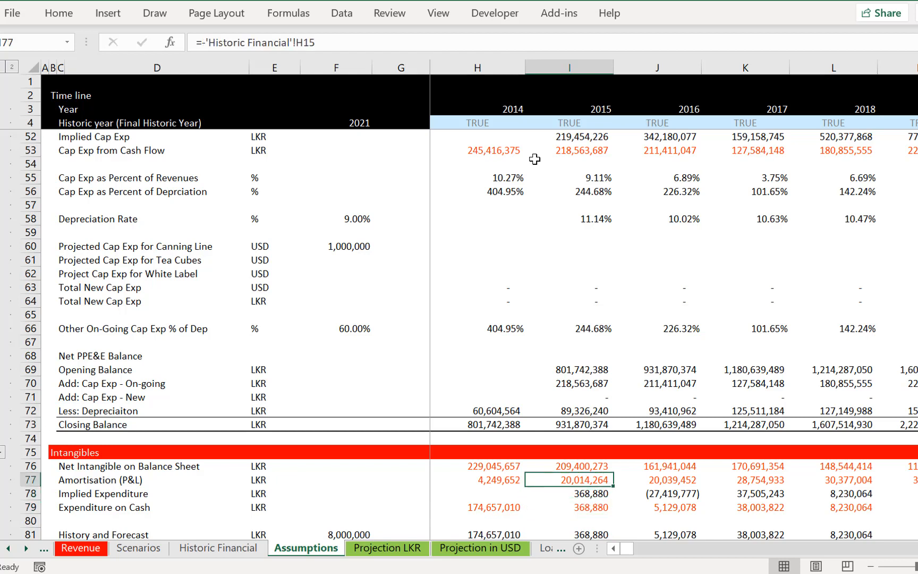
{"action": "key", "text": "Left"}
{"action": "key", "text": "Left"}
{"action": "key", "text": "Left"}
{"action": "key", "text": "Right"}
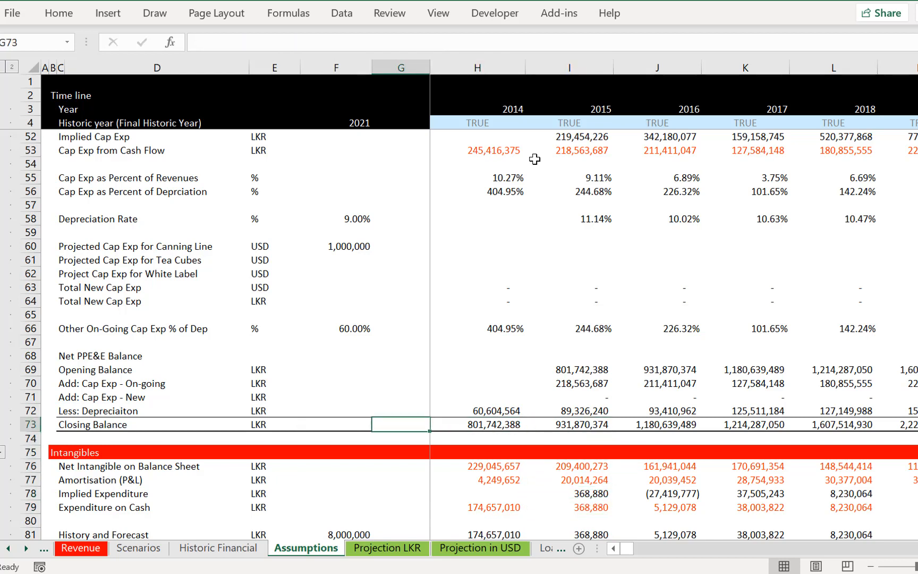
{"action": "key", "text": "Right"}
{"action": "key", "text": "F2"}
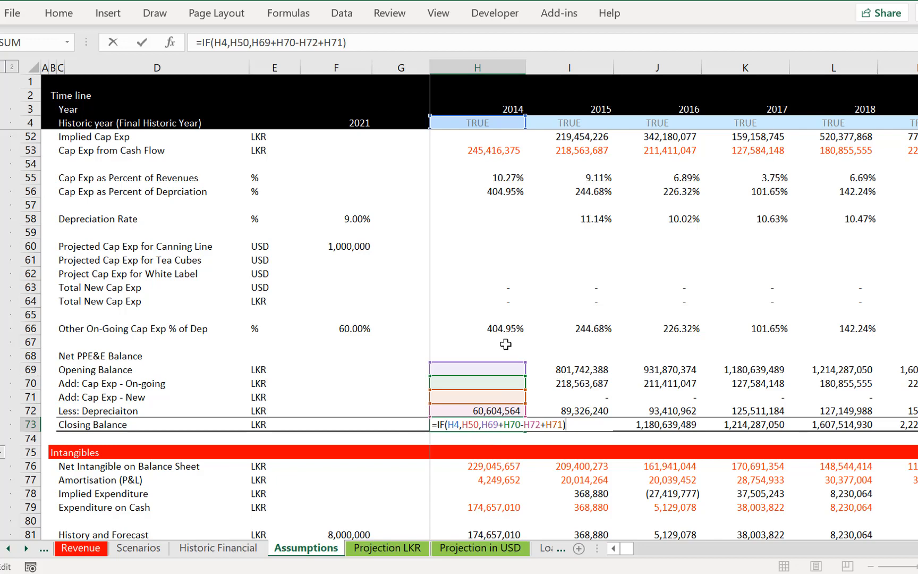
{"action": "key", "text": "Return"}
Trace the Net PP&E Closing Balance row from 2014 to the last historic year and the 2022 forecast
{"action": "key", "text": "Up"}
{"action": "key", "text": "Right"}
{"action": "key", "text": "Right"}
{"action": "key", "text": "Right"}
{"action": "key", "text": "Right"}
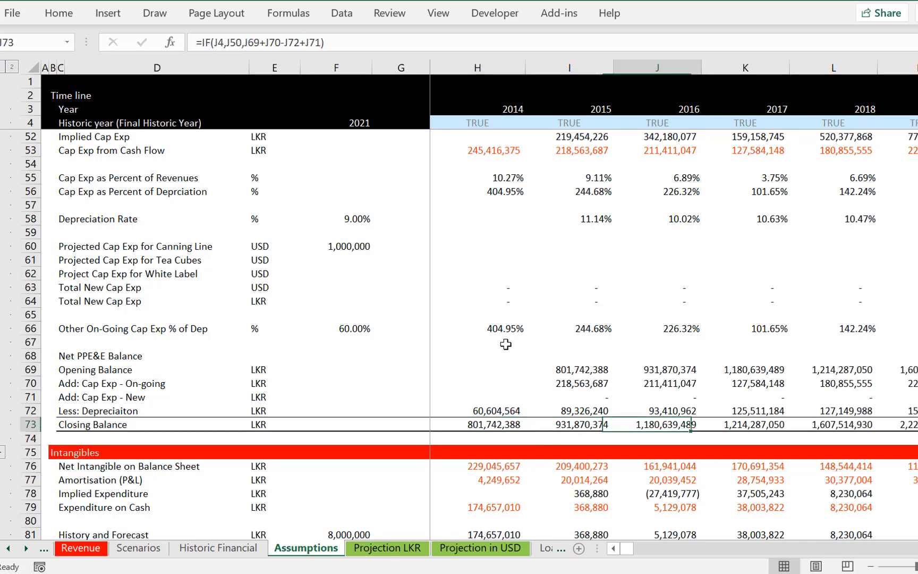
{"action": "key", "text": "Right"}
{"action": "key", "text": "Right"}
{"action": "key", "text": "Right"}
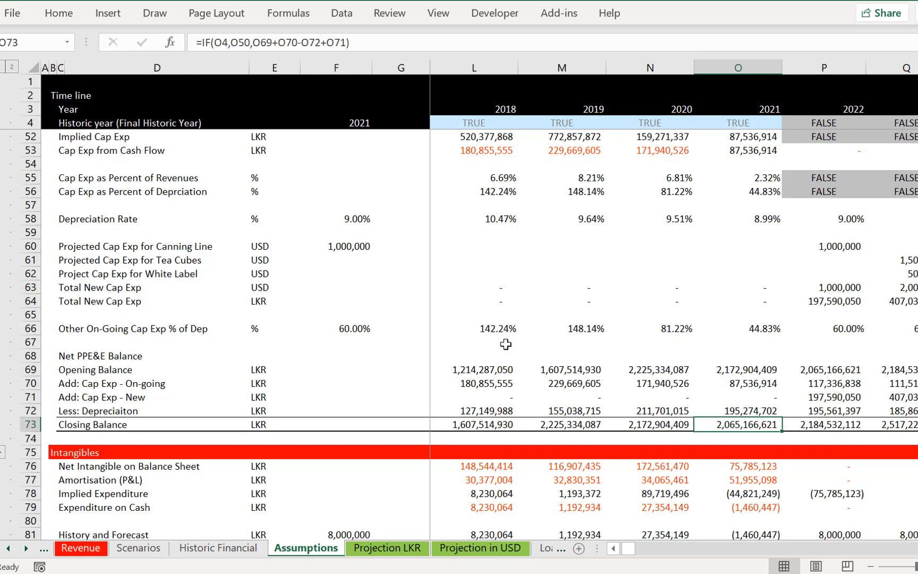
{"action": "key", "text": "Right"}
{"action": "key", "text": "Left"}
Review the 2021 column from the closing balance up to the top of the depreciation and cap exp section
{"action": "key", "text": "Up"}
{"action": "key", "text": "Up"}
{"action": "key", "text": "Up"}
{"action": "key", "text": "Up"}
{"action": "key", "text": "Up"}
{"action": "key", "text": "Up"}
{"action": "key", "text": "Up"}
{"action": "key", "text": "Up"}
{"action": "key", "text": "Up"}
{"action": "key", "text": "Up"}
{"action": "key", "text": "Up"}
{"action": "key", "text": "Up"}
{"action": "key", "text": "Up"}
{"action": "key", "text": "Up"}
{"action": "key", "text": "Up"}
{"action": "key", "text": "Up"}
{"action": "key", "text": "Up"}
{"action": "key", "text": "Up"}
{"action": "key", "text": "Up"}
{"action": "key", "text": "Up"}
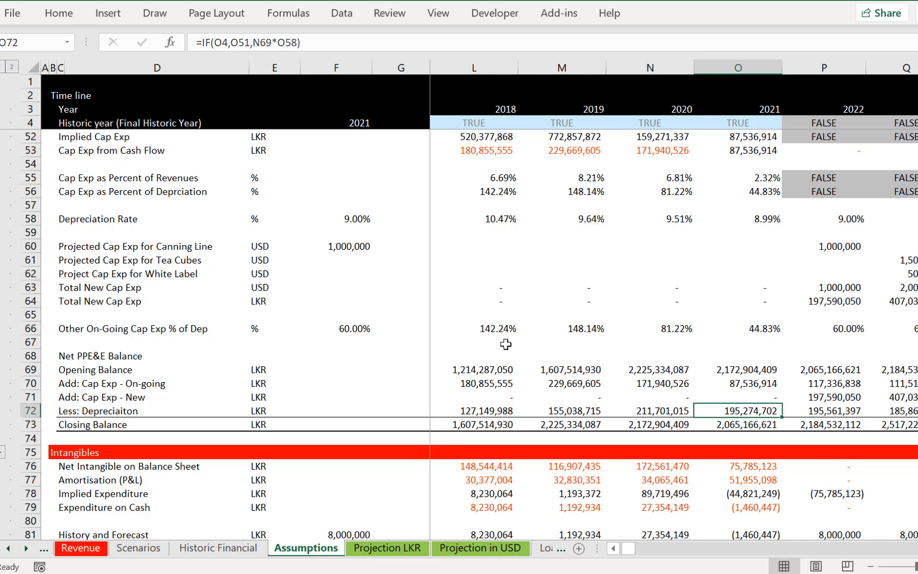
{"action": "key", "text": "Down"}
{"action": "key", "text": "Down"}
{"action": "key", "text": "Down"}
{"action": "key", "text": "Down"}
{"action": "key", "text": "Down"}
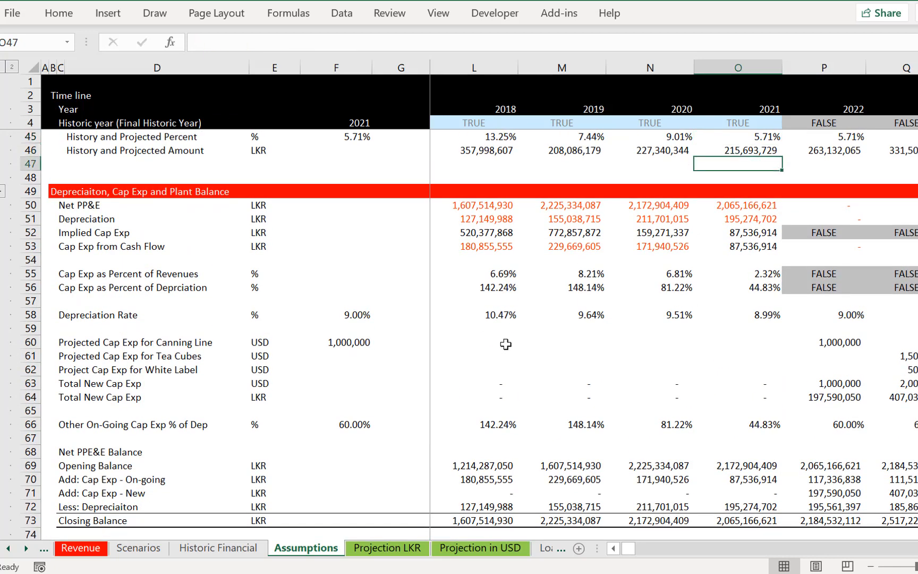
Review the 2021 column from the depreciation and cap exp section down to the first Intangibles row, ending at the plant closing balance
{"action": "key", "text": "Down"}
{"action": "key", "text": "Down"}
{"action": "key", "text": "Down"}
{"action": "key", "text": "Down"}
{"action": "key", "text": "Down"}
{"action": "key", "text": "Down"}
{"action": "key", "text": "Down"}
{"action": "key", "text": "Down"}
{"action": "key", "text": "Down"}
{"action": "key", "text": "Down"}
{"action": "key", "text": "Down"}
{"action": "key", "text": "Down"}
{"action": "key", "text": "Down"}
{"action": "key", "text": "Down"}
{"action": "key", "text": "Down"}
{"action": "key", "text": "Down"}
{"action": "key", "text": "Down"}
{"action": "key", "text": "Down"}
{"action": "key", "text": "Down"}
{"action": "key", "text": "Down"}
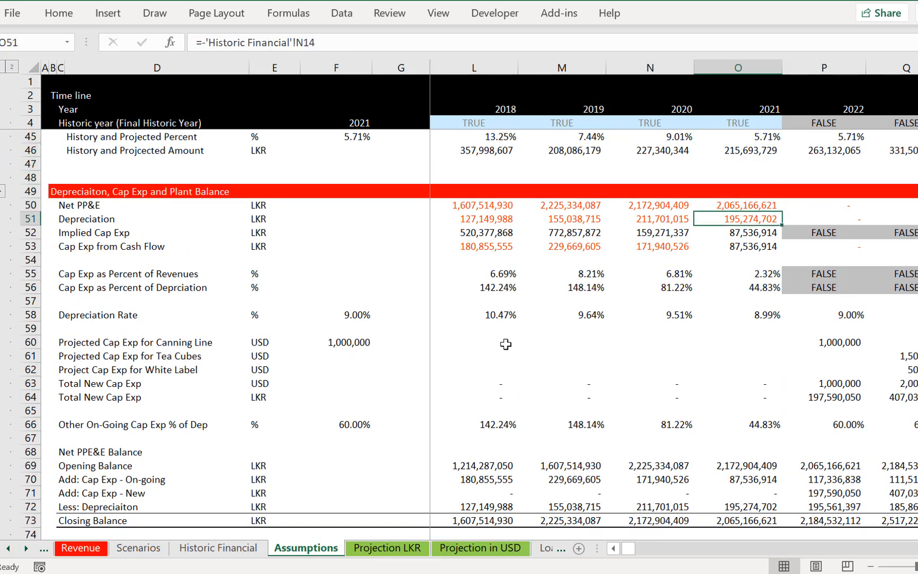
{"action": "key", "text": "Up"}
{"action": "key", "text": "Up"}
{"action": "key", "text": "Up"}
{"action": "key", "text": "Up"}
{"action": "key", "text": "Up"}
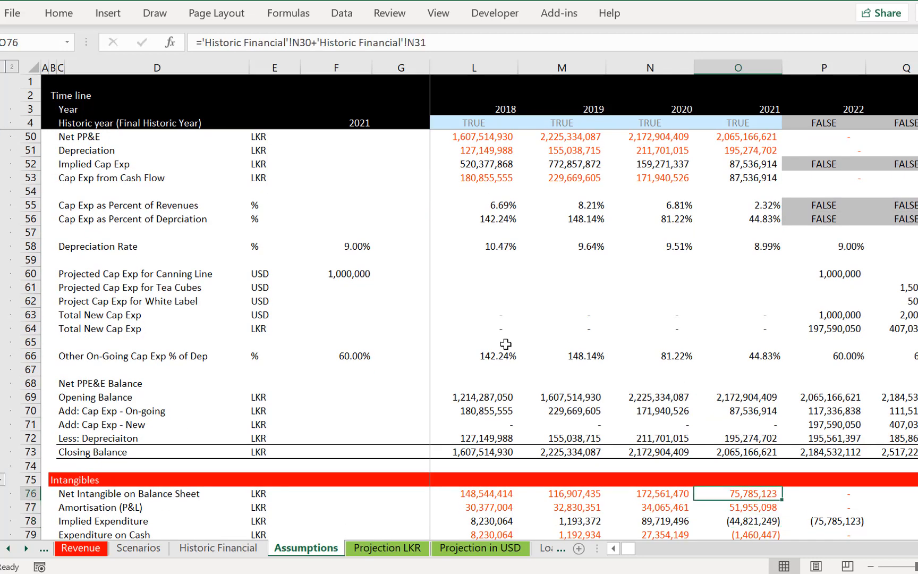
{"action": "key", "text": "Down"}
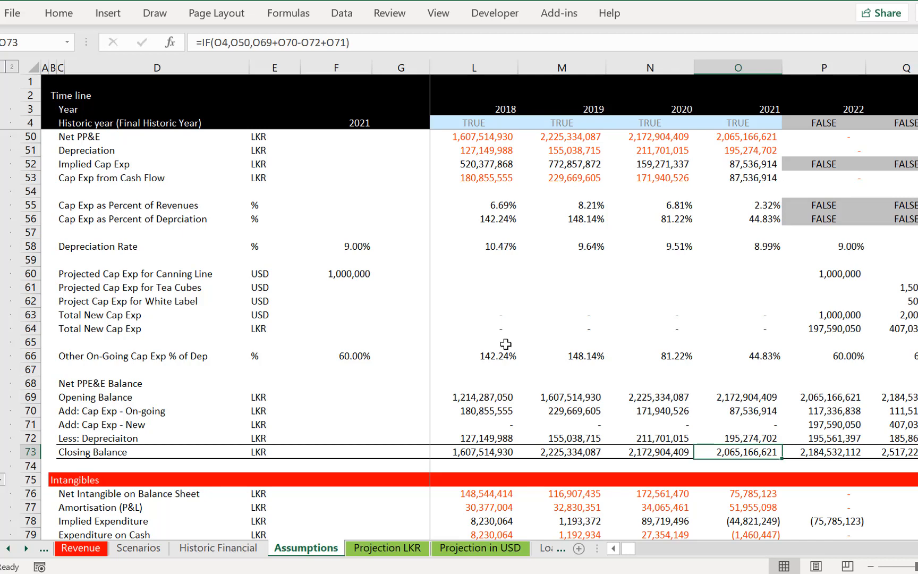
Open the Historic Financial sheet and examine the income statement through 2021, from EBIT up to the year headings
{"action": "key", "text": "ctrl+Page_Up"}
{"action": "key", "text": "Right"}
{"action": "key", "text": "Right"}
{"action": "key", "text": "Right"}
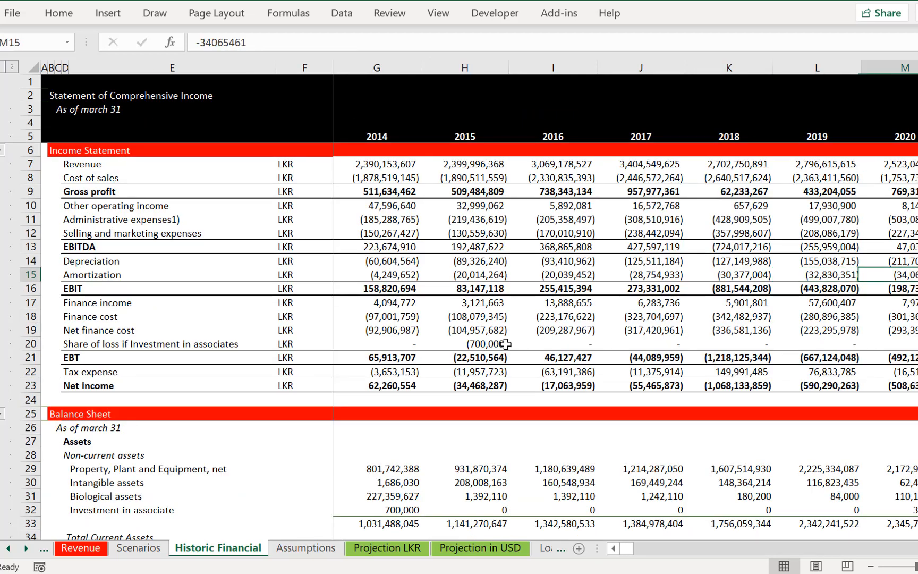
{"action": "key", "text": "Up"}
{"action": "key", "text": "Up"}
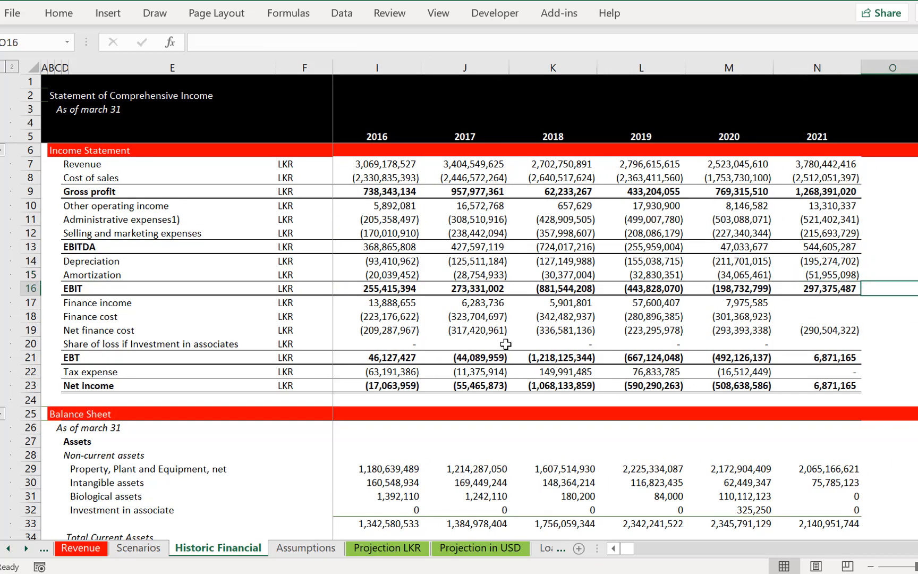
{"action": "key", "text": "Up"}
{"action": "key", "text": "Up"}
{"action": "key", "text": "Up"}
{"action": "key", "text": "Up"}
{"action": "key", "text": "Up"}
{"action": "key", "text": "Up"}
{"action": "key", "text": "Up"}
{"action": "key", "text": "Up"}
{"action": "key", "text": "Up"}
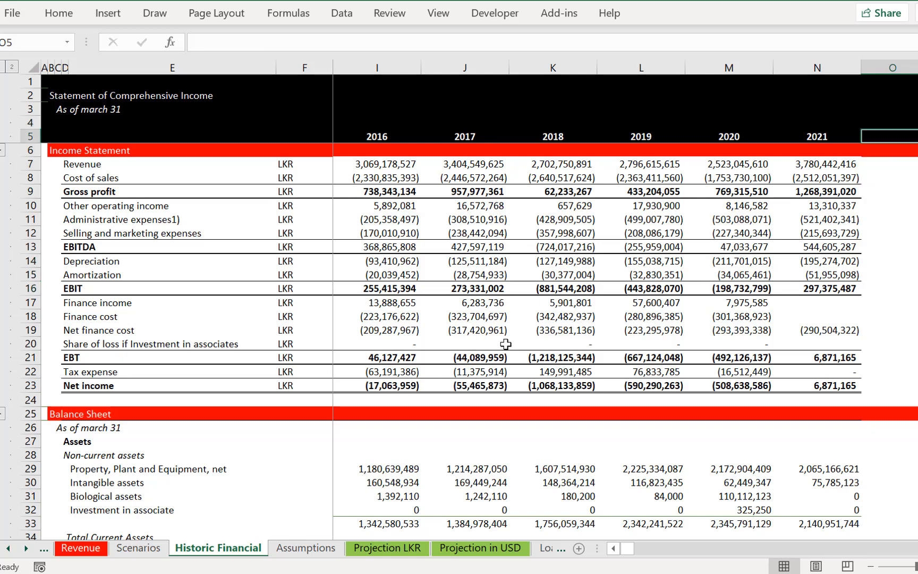
Review the historic income statement and balance sheet through 2021, from the year headings down to Total Assets
{"action": "key", "text": "Down"}
{"action": "key", "text": "Down"}
{"action": "key", "text": "Down"}
{"action": "key", "text": "Down"}
{"action": "key", "text": "Down"}
{"action": "key", "text": "Down"}
{"action": "key", "text": "Down"}
{"action": "key", "text": "Down"}
{"action": "key", "text": "Down"}
{"action": "key", "text": "Down"}
{"action": "key", "text": "Down"}
{"action": "key", "text": "Down"}
{"action": "key", "text": "Down"}
{"action": "key", "text": "Down"}
{"action": "key", "text": "Down"}
{"action": "key", "text": "Down"}
{"action": "key", "text": "Down"}
{"action": "key", "text": "Down"}
{"action": "key", "text": "Down"}
{"action": "key", "text": "Down"}
{"action": "key", "text": "Down"}
{"action": "key", "text": "Down"}
{"action": "key", "text": "Down"}
{"action": "key", "text": "Down"}
{"action": "key", "text": "Down"}
{"action": "key", "text": "Down"}
{"action": "key", "text": "Down"}
{"action": "key", "text": "Down"}
{"action": "key", "text": "Down"}
{"action": "key", "text": "Down"}
{"action": "key", "text": "Down"}
{"action": "key", "text": "Down"}
{"action": "key", "text": "Down"}
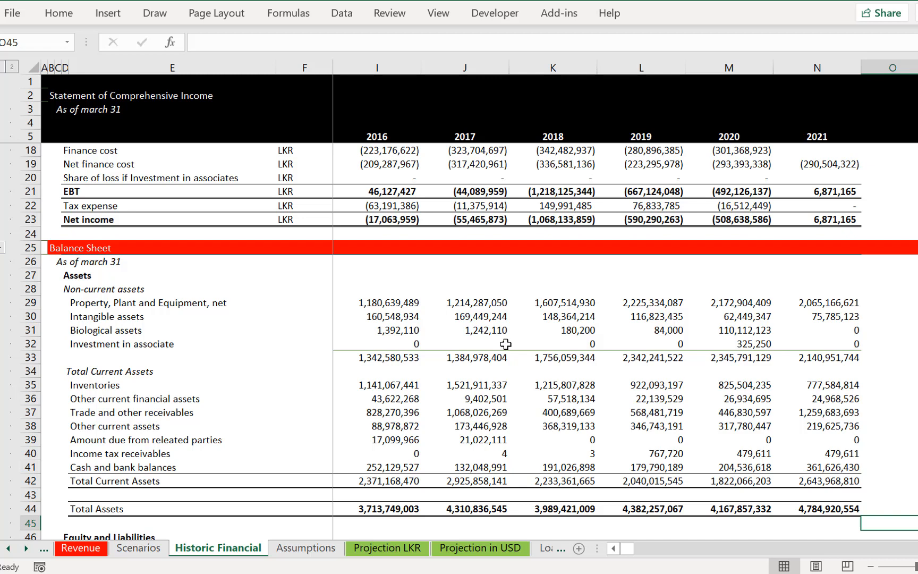
Return to the Assumptions sheet and review its input column from the final historic year through inflation and revenue to the COGS forecast
{"action": "key", "text": "ctrl+Page_Down"}
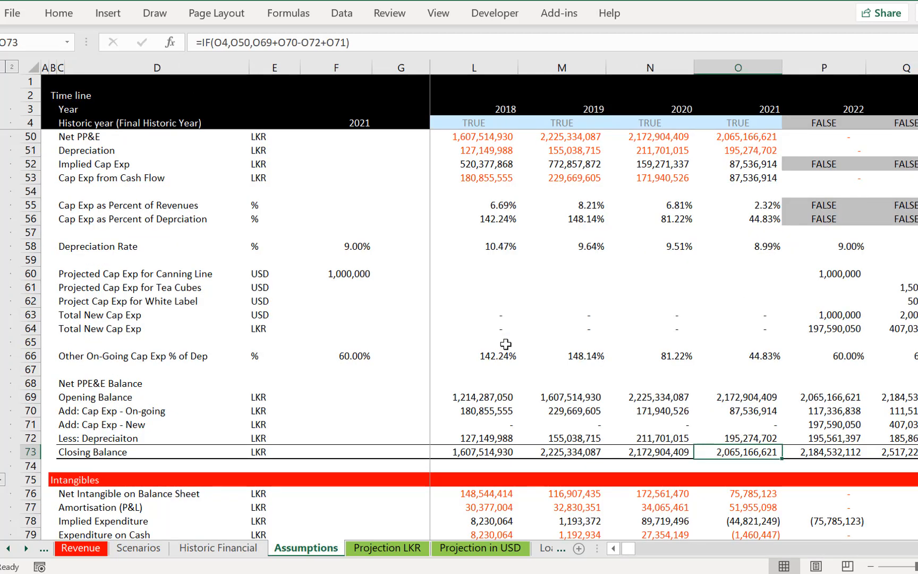
{"action": "left_click", "coordinate": [339, 128]}
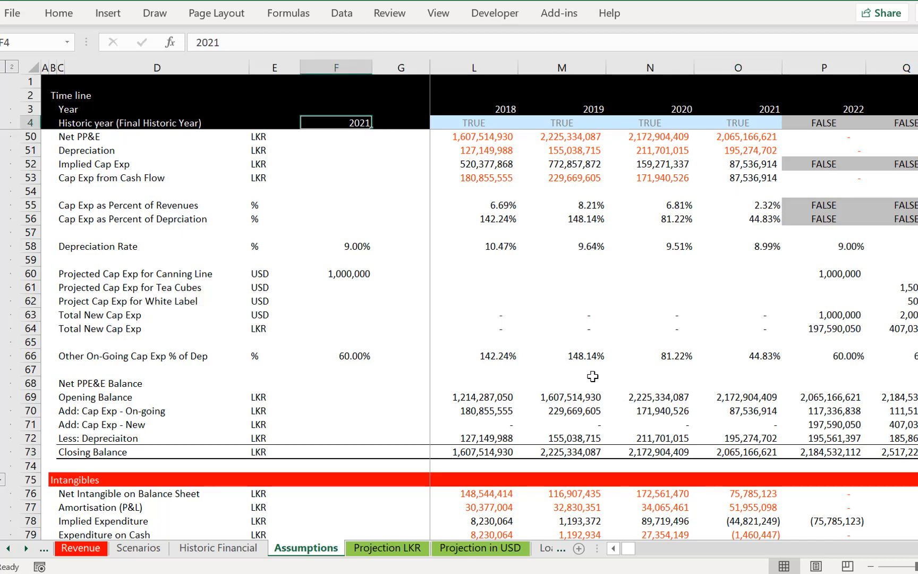
{"action": "key", "text": "Down"}
{"action": "key", "text": "Down"}
{"action": "key", "text": "Down"}
{"action": "key", "text": "Down"}
{"action": "key", "text": "Down"}
{"action": "key", "text": "Down"}
{"action": "key", "text": "Down"}
{"action": "key", "text": "Down"}
{"action": "key", "text": "Down"}
{"action": "key", "text": "Down"}
{"action": "key", "text": "Down"}
{"action": "key", "text": "Down"}
{"action": "key", "text": "Down"}
{"action": "key", "text": "Down"}
{"action": "key", "text": "Down"}
{"action": "key", "text": "Down"}
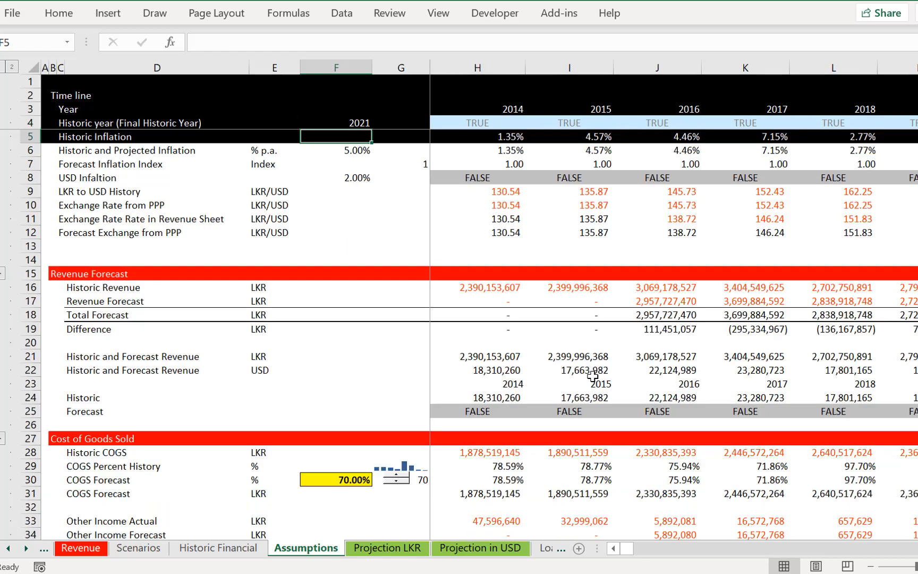
{"action": "key", "text": "Down"}
{"action": "key", "text": "Down"}
{"action": "key", "text": "Down"}
{"action": "key", "text": "Down"}
{"action": "key", "text": "Down"}
{"action": "key", "text": "Down"}
{"action": "key", "text": "Down"}
{"action": "key", "text": "Down"}
{"action": "key", "text": "Down"}
{"action": "key", "text": "Down"}
{"action": "key", "text": "Down"}
{"action": "key", "text": "Down"}
{"action": "key", "text": "Down"}
{"action": "key", "text": "Down"}
{"action": "key", "text": "Down"}
{"action": "key", "text": "Down"}
{"action": "key", "text": "Down"}
{"action": "key", "text": "Down"}
{"action": "key", "text": "Down"}
{"action": "key", "text": "Down"}
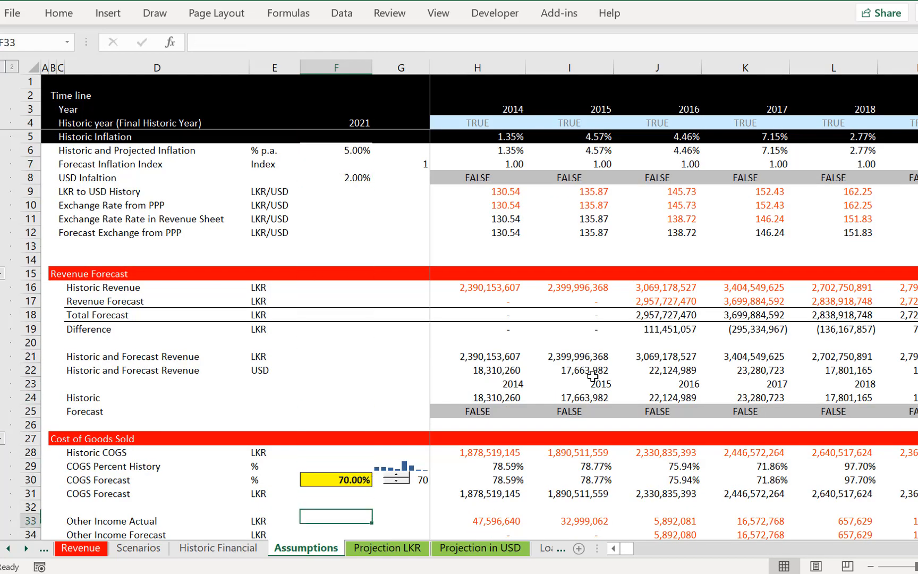
Review the input column from other income through SG&A and depreciation to the other on-going cap exp percentage
{"action": "key", "text": "Down"}
{"action": "key", "text": "Down"}
{"action": "key", "text": "Down"}
{"action": "key", "text": "Down"}
{"action": "key", "text": "Down"}
{"action": "key", "text": "Down"}
{"action": "key", "text": "Down"}
{"action": "key", "text": "Down"}
{"action": "key", "text": "Down"}
{"action": "key", "text": "Down"}
{"action": "key", "text": "Down"}
{"action": "key", "text": "Down"}
{"action": "key", "text": "Down"}
{"action": "key", "text": "Down"}
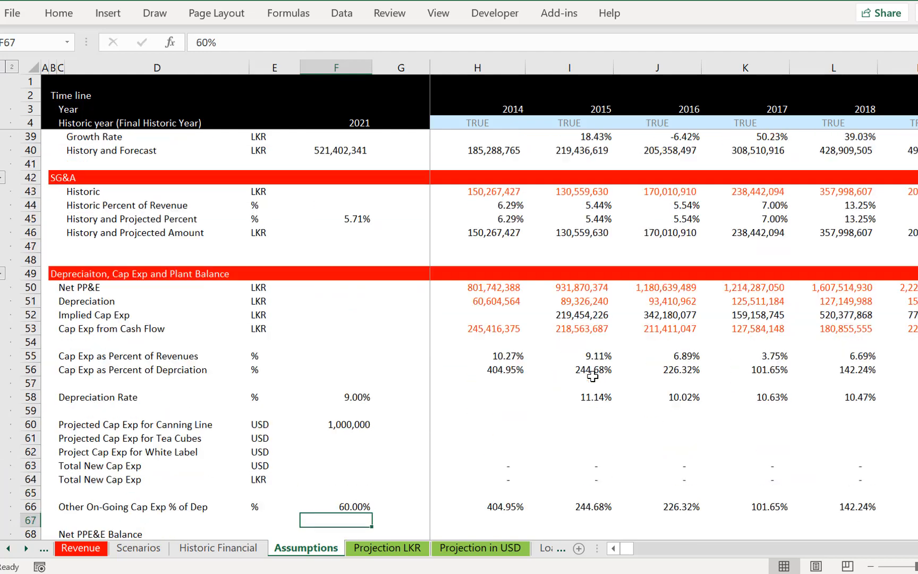
Examine the Net PP&E balance and Intangibles sections down to the first row of the Taxes section
{"action": "key", "text": "Right"}
{"action": "key", "text": "Down"}
{"action": "key", "text": "Down"}
{"action": "key", "text": "Down"}
{"action": "key", "text": "Down"}
{"action": "key", "text": "Down"}
{"action": "key", "text": "Down"}
{"action": "key", "text": "Down"}
{"action": "key", "text": "Down"}
{"action": "key", "text": "Down"}
{"action": "key", "text": "Down"}
{"action": "key", "text": "Down"}
{"action": "key", "text": "Down"}
{"action": "key", "text": "Down"}
{"action": "key", "text": "Down"}
{"action": "key", "text": "Down"}
{"action": "key", "text": "Down"}
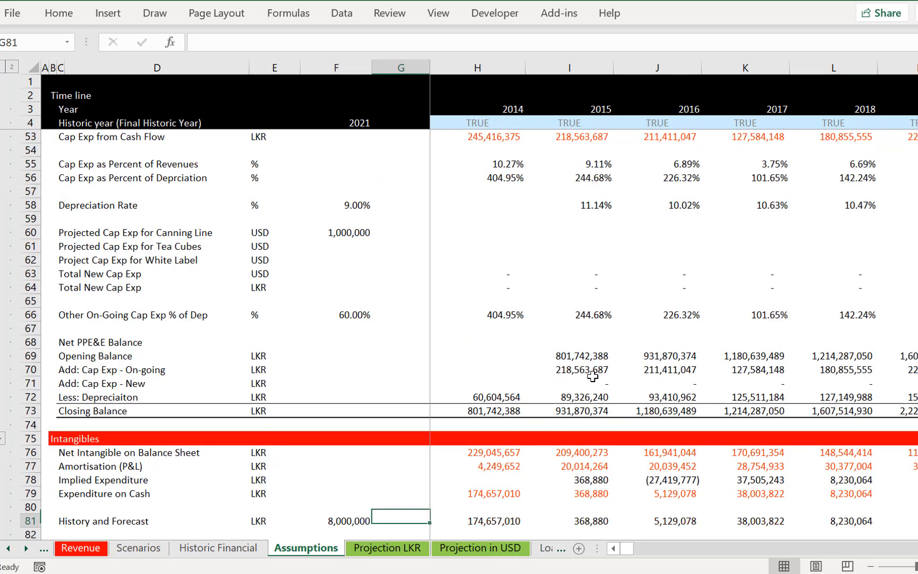
{"action": "key", "text": "Down"}
{"action": "key", "text": "Down"}
{"action": "key", "text": "Down"}
{"action": "key", "text": "Down"}
{"action": "key", "text": "Down"}
{"action": "key", "text": "Down"}
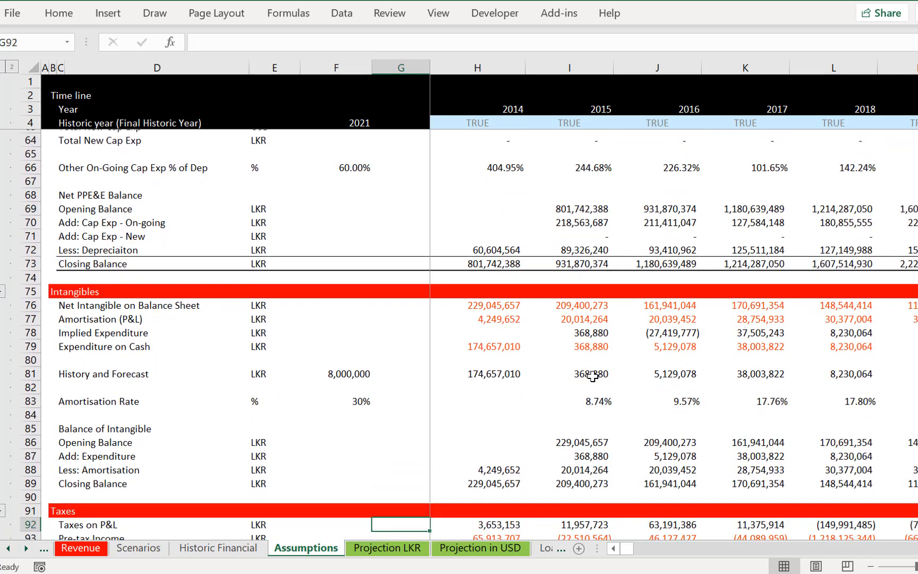
Review the Assumptions sheet upward from Taxes through Intangibles and capital expenditure to the Administrative Expenses growth rate
{"action": "key", "text": "Up"}
{"action": "key", "text": "Up"}
{"action": "key", "text": "Up"}
{"action": "key", "text": "Up"}
{"action": "key", "text": "Up"}
{"action": "key", "text": "Up"}
{"action": "key", "text": "Up"}
{"action": "key", "text": "Up"}
{"action": "key", "text": "Up"}
{"action": "key", "text": "Up"}
{"action": "key", "text": "Up"}
{"action": "key", "text": "Up"}
{"action": "key", "text": "Up"}
{"action": "key", "text": "Up"}
{"action": "key", "text": "Up"}
{"action": "key", "text": "Up"}
{"action": "key", "text": "Up"}
{"action": "key", "text": "Up"}
{"action": "key", "text": "Up"}
{"action": "key", "text": "Up"}
{"action": "key", "text": "Up"}
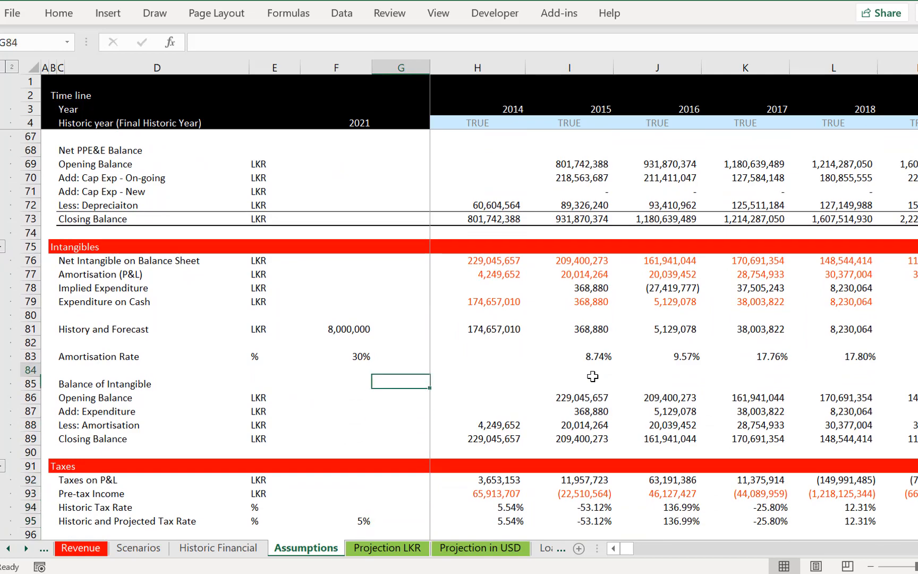
{"action": "key", "text": "Up"}
{"action": "key", "text": "Up"}
{"action": "key", "text": "Up"}
{"action": "key", "text": "Up"}
{"action": "key", "text": "Up"}
{"action": "key", "text": "Up"}
{"action": "key", "text": "Up"}
{"action": "key", "text": "Up"}
{"action": "key", "text": "Up"}
{"action": "key", "text": "Up"}
{"action": "key", "text": "Up"}
{"action": "key", "text": "Up"}
{"action": "key", "text": "Up"}
{"action": "key", "text": "Up"}
{"action": "key", "text": "Up"}
{"action": "key", "text": "Up"}
{"action": "key", "text": "Up"}
{"action": "key", "text": "Up"}
{"action": "key", "text": "Up"}
{"action": "key", "text": "Up"}
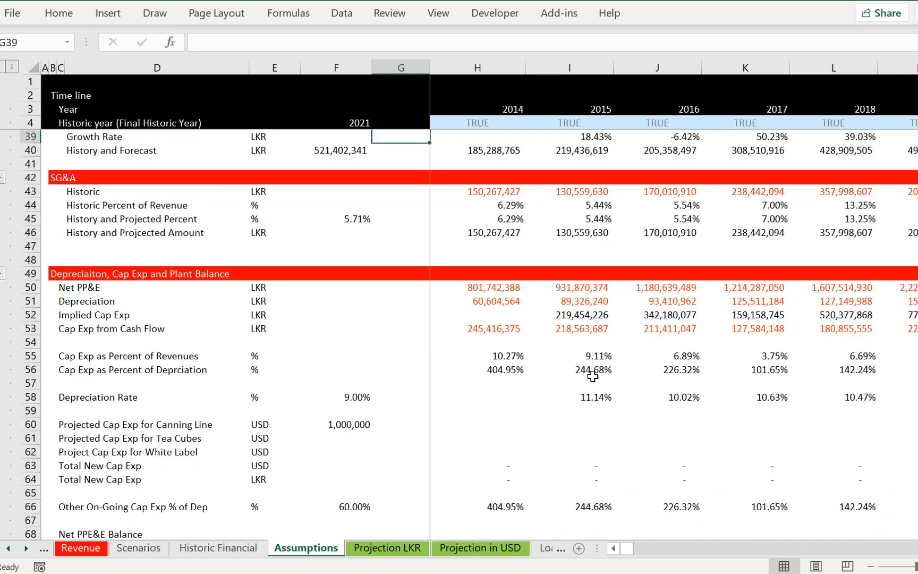
Review the Cost of Goods Sold and Revenue Forecast sections back up to the inflation rows
{"action": "key", "text": "Up"}
{"action": "key", "text": "Up"}
{"action": "key", "text": "Up"}
{"action": "key", "text": "Up"}
{"action": "key", "text": "Up"}
{"action": "key", "text": "Up"}
{"action": "key", "text": "Up"}
{"action": "key", "text": "Up"}
{"action": "key", "text": "Up"}
{"action": "key", "text": "Up"}
{"action": "key", "text": "Up"}
{"action": "key", "text": "Up"}
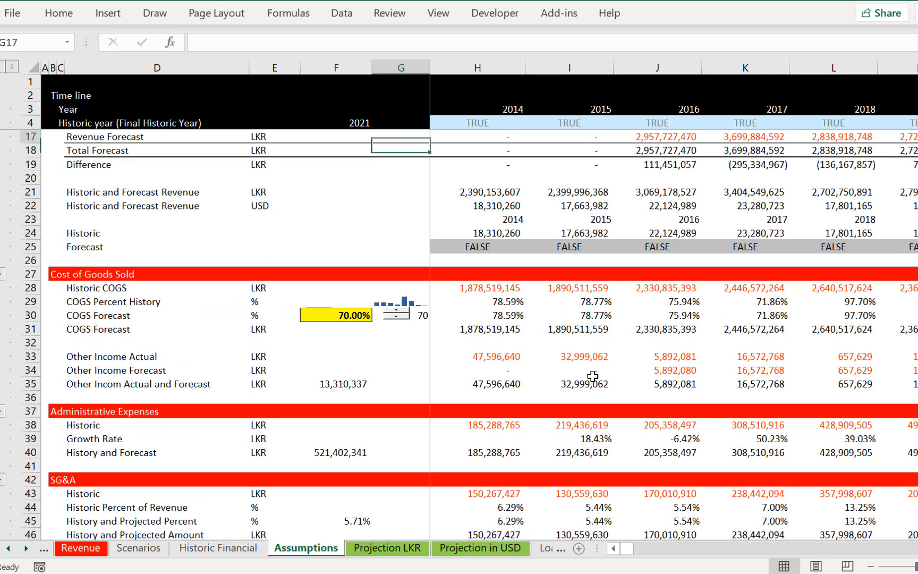
Go through the exchange rate rows into the Revenue Forecast section and examine the 2016 Total Forecast formula
{"action": "key", "text": "Down"}
{"action": "key", "text": "Down"}
{"action": "key", "text": "Down"}
{"action": "key", "text": "Down"}
{"action": "key", "text": "Down"}
{"action": "key", "text": "Down"}
{"action": "key", "text": "Down"}
{"action": "key", "text": "Down"}
{"action": "key", "text": "Down"}
{"action": "key", "text": "Down"}
{"action": "key", "text": "Down"}
{"action": "key", "text": "Down"}
{"action": "key", "text": "Down"}
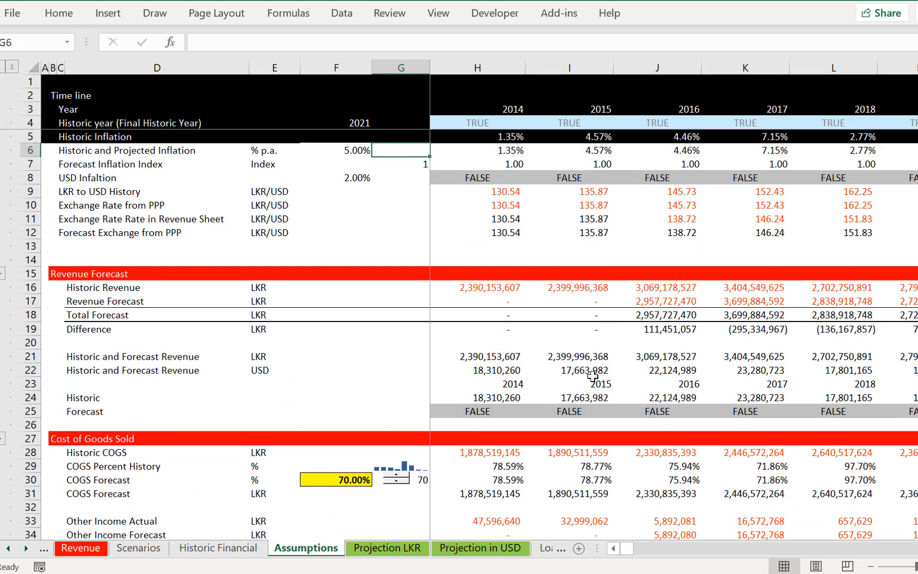
{"action": "key", "text": "Right"}
{"action": "key", "text": "Right"}
{"action": "key", "text": "Right"}
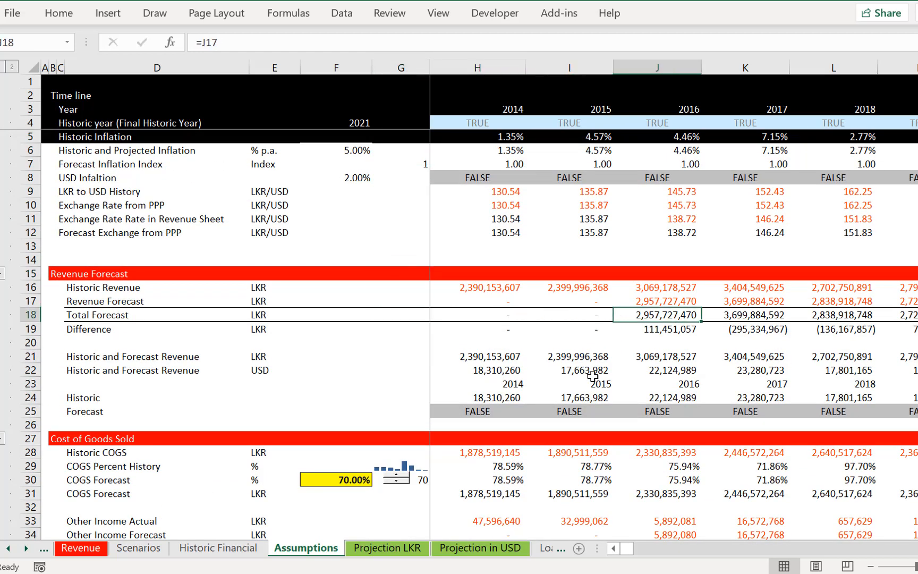
Examine the 2016 column from Total Forecast through historic and forecast revenue to the end of the COGS forecast
{"action": "key", "text": "Down"}
{"action": "key", "text": "Down"}
{"action": "key", "text": "Down"}
{"action": "key", "text": "Down"}
{"action": "key", "text": "Down"}
{"action": "key", "text": "Down"}
{"action": "key", "text": "Down"}
{"action": "key", "text": "Down"}
{"action": "key", "text": "Down"}
{"action": "key", "text": "Down"}
{"action": "key", "text": "Down"}
{"action": "key", "text": "Down"}
{"action": "key", "text": "Down"}
{"action": "key", "text": "Down"}
{"action": "key", "text": "Down"}
{"action": "key", "text": "Down"}
{"action": "key", "text": "Down"}
{"action": "key", "text": "Down"}
{"action": "key", "text": "Down"}
{"action": "key", "text": "Down"}
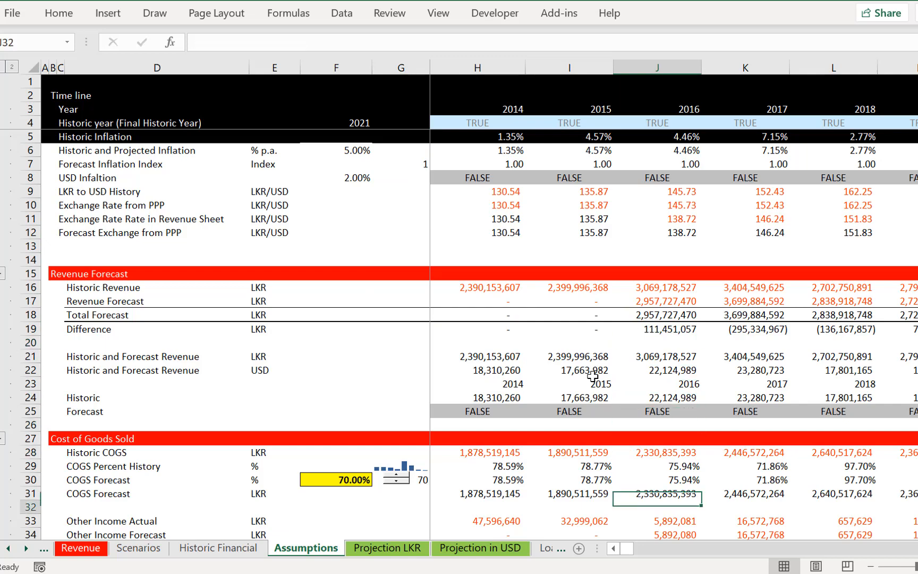
Examine the 2016 column from other income through expenses and capital expenditure to the depreciation row of the Net PP&E balance
{"action": "key", "text": "Down"}
{"action": "key", "text": "Down"}
{"action": "key", "text": "Down"}
{"action": "key", "text": "Down"}
{"action": "key", "text": "Down"}
{"action": "key", "text": "Down"}
{"action": "key", "text": "Down"}
{"action": "key", "text": "Down"}
{"action": "key", "text": "Down"}
{"action": "key", "text": "Down"}
{"action": "key", "text": "Down"}
{"action": "key", "text": "Down"}
{"action": "key", "text": "Down"}
{"action": "key", "text": "Down"}
{"action": "key", "text": "Down"}
{"action": "key", "text": "Down"}
{"action": "key", "text": "Down"}
{"action": "key", "text": "Down"}
{"action": "key", "text": "Down"}
{"action": "key", "text": "Down"}
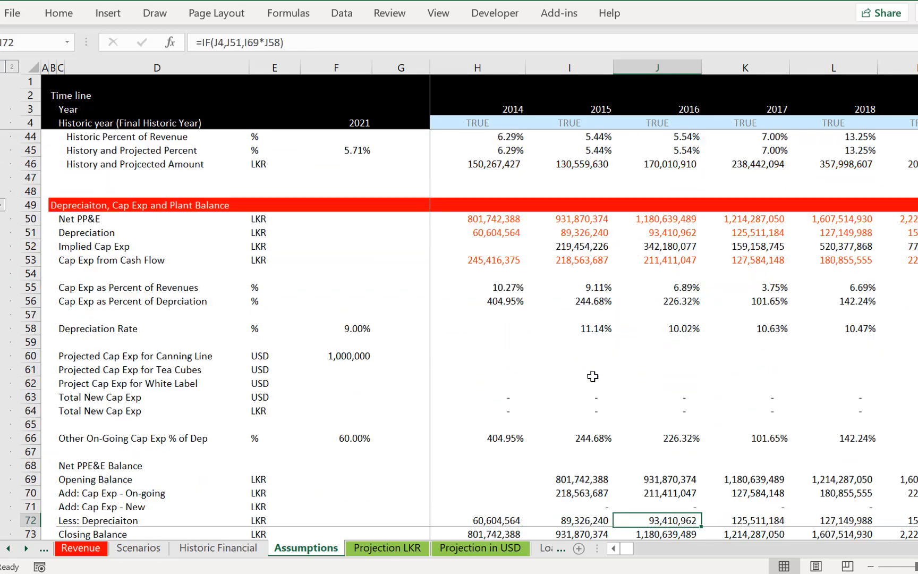
Examine the 2016 column from the Net PP&E closing balance through Intangibles to Pre-tax Income under Taxes
{"action": "key", "text": "Down"}
{"action": "key", "text": "Down"}
{"action": "key", "text": "Down"}
{"action": "key", "text": "Down"}
{"action": "key", "text": "Down"}
{"action": "key", "text": "Down"}
{"action": "key", "text": "Down"}
{"action": "key", "text": "Down"}
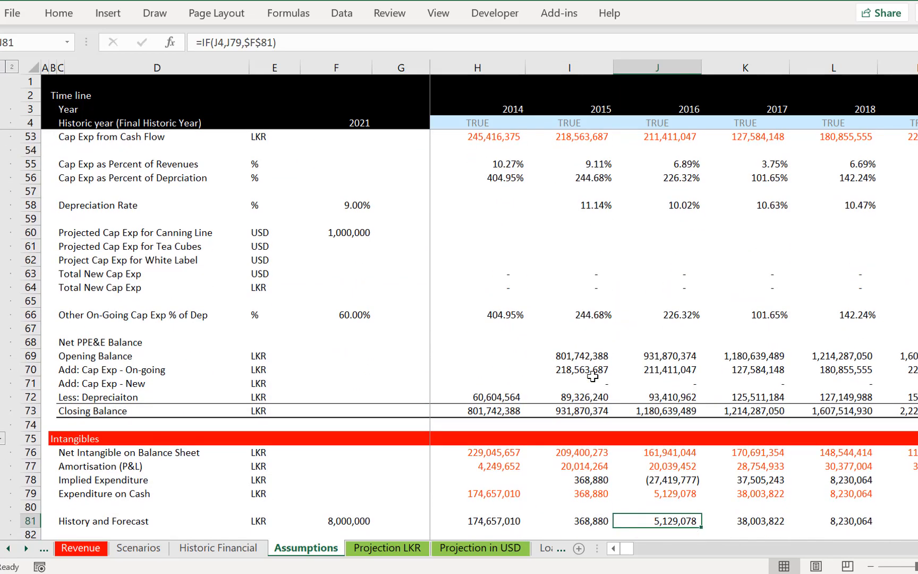
{"action": "key", "text": "Down"}
{"action": "key", "text": "Down"}
{"action": "key", "text": "Down"}
{"action": "key", "text": "Down"}
{"action": "key", "text": "Down"}
{"action": "key", "text": "Down"}
{"action": "key", "text": "Down"}
{"action": "key", "text": "Down"}
{"action": "key", "text": "Down"}
{"action": "key", "text": "Down"}
{"action": "key", "text": "Down"}
{"action": "key", "text": "Down"}
{"action": "key", "text": "Down"}
{"action": "key", "text": "Down"}
{"action": "key", "text": "Down"}
{"action": "key", "text": "Down"}
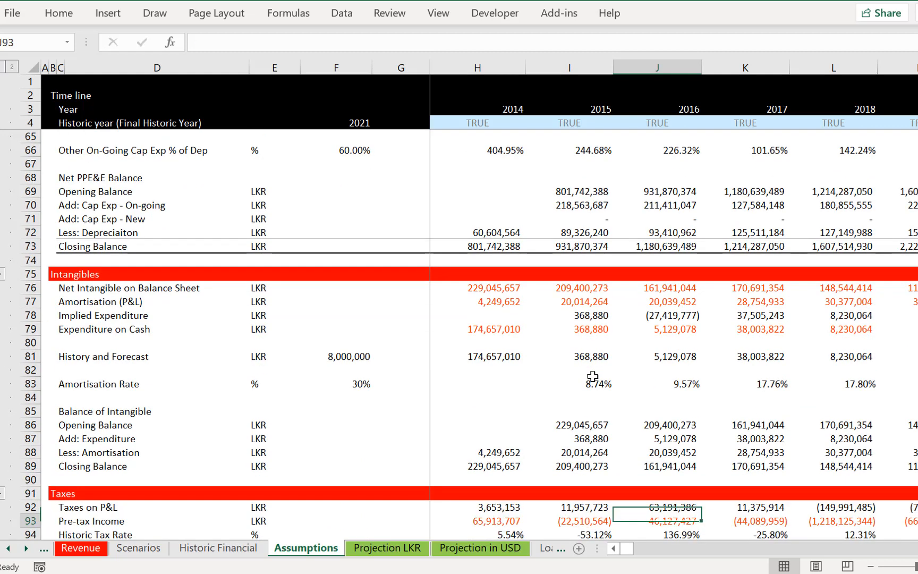
Review the Total Debt and Finance Cost section and examine the 2016 Average Interest Rate formula
{"action": "key", "text": "Down"}
{"action": "key", "text": "Down"}
{"action": "key", "text": "Down"}
{"action": "key", "text": "Down"}
{"action": "key", "text": "Down"}
{"action": "key", "text": "Down"}
{"action": "key", "text": "Down"}
{"action": "key", "text": "Down"}
{"action": "key", "text": "Down"}
{"action": "key", "text": "Up"}
{"action": "key", "text": "Up"}
{"action": "key", "text": "Up"}
{"action": "key", "text": "Up"}
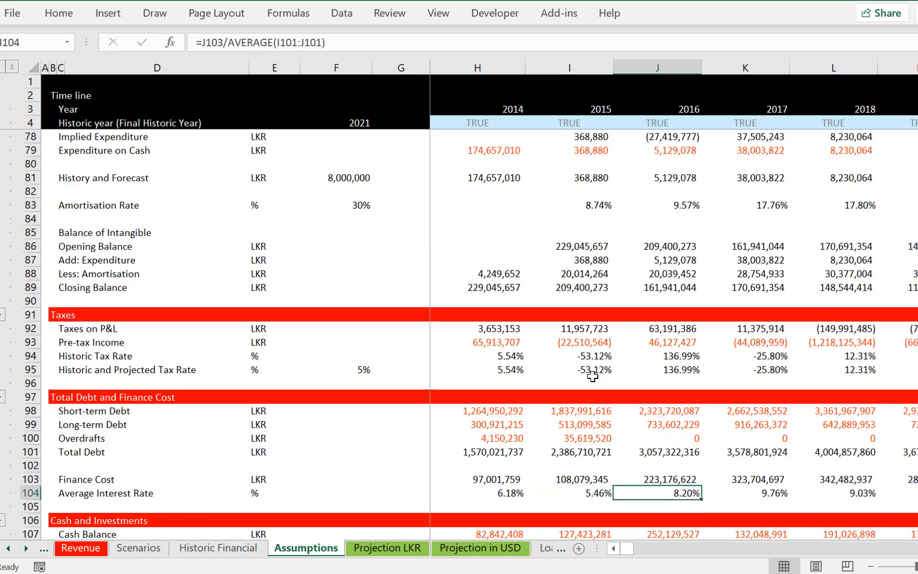
Return to the Historic and Projected Tax Rate row and examine its formula for 2014
{"action": "key", "text": "Up"}
{"action": "key", "text": "Up"}
{"action": "key", "text": "Up"}
{"action": "key", "text": "Up"}
{"action": "key", "text": "Up"}
{"action": "key", "text": "Up"}
{"action": "key", "text": "Up"}
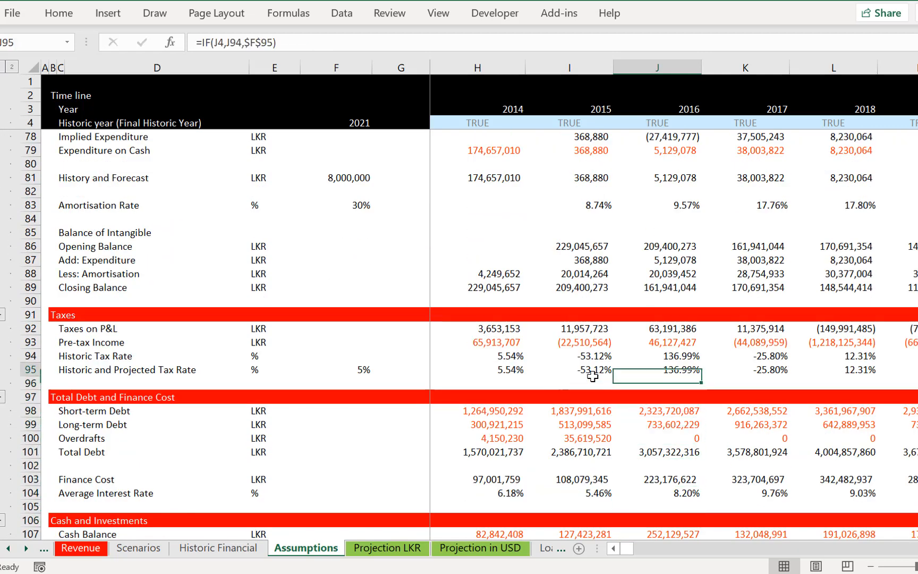
{"action": "key", "text": "Left"}
{"action": "key", "text": "Left"}
{"action": "key", "text": "Left"}
{"action": "key", "text": "Right"}
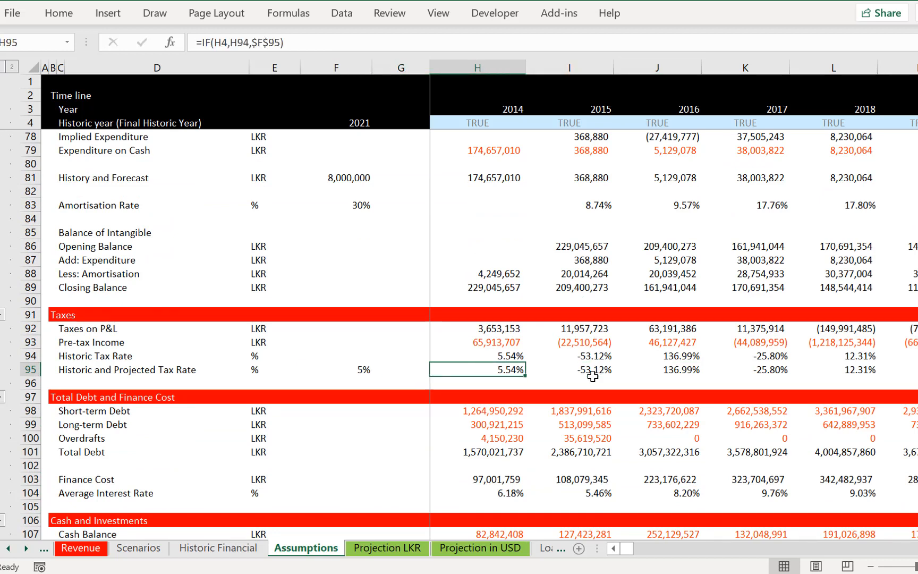
Compare the Historic and Projected Tax Rate formulas across the historic years, returning to 2014
{"action": "key", "text": "Right"}
{"action": "key", "text": "Right"}
{"action": "key", "text": "Right"}
{"action": "key", "text": "Right"}
{"action": "key", "text": "Right"}
{"action": "key", "text": "Right"}
{"action": "key", "text": "Right"}
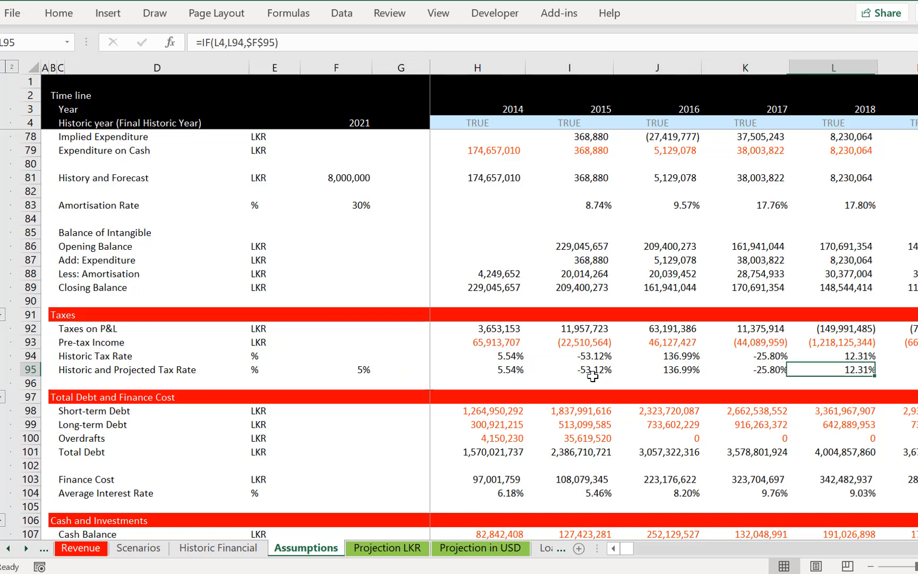
{"action": "key", "text": "Left"}
{"action": "key", "text": "Left"}
{"action": "key", "text": "Left"}
{"action": "key", "text": "Left"}
{"action": "key", "text": "Left"}
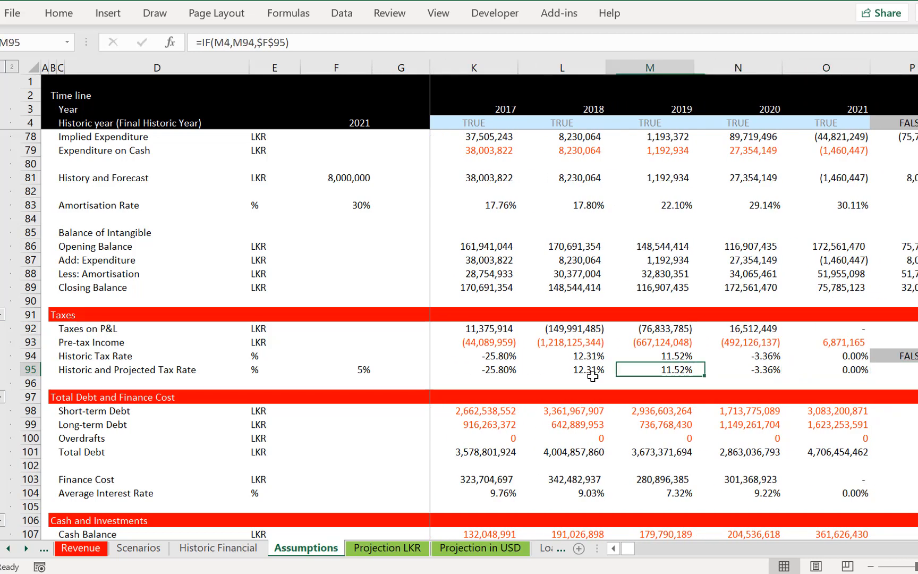
{"action": "key", "text": "Left"}
{"action": "key", "text": "Left"}
{"action": "key", "text": "Right"}
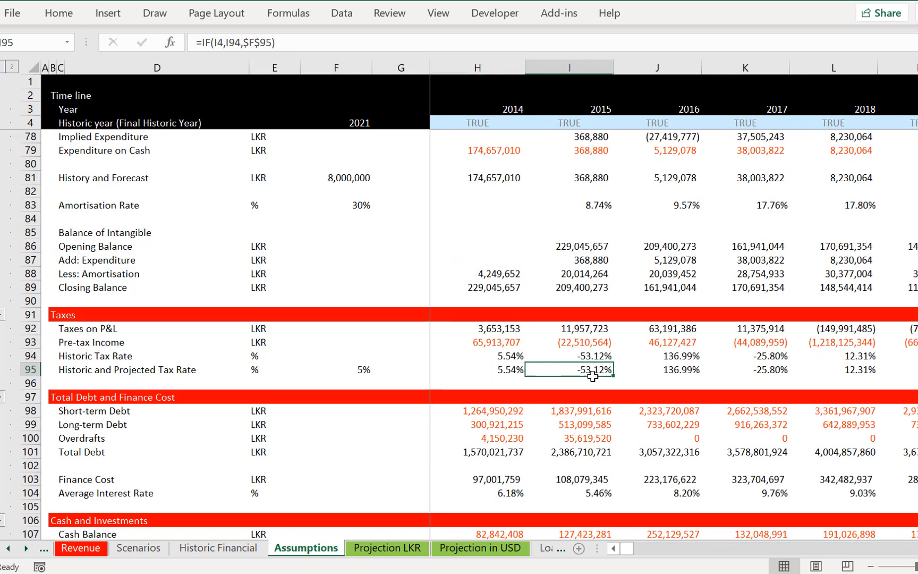
{"action": "key", "text": "Left"}
{"action": "key", "text": "Right"}
{"action": "key", "text": "Left"}
Examine the 2014 Pre-tax Income link and the Historic Tax Rate formula under Taxes
{"action": "key", "text": "Up"}
{"action": "key", "text": "Up"}
{"action": "key", "text": "Up"}
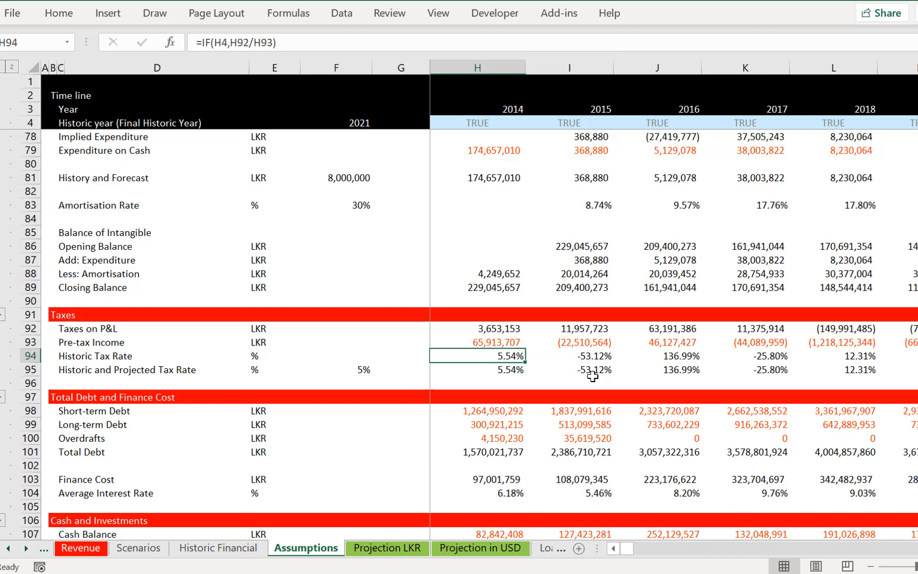
{"action": "key", "text": "Down"}
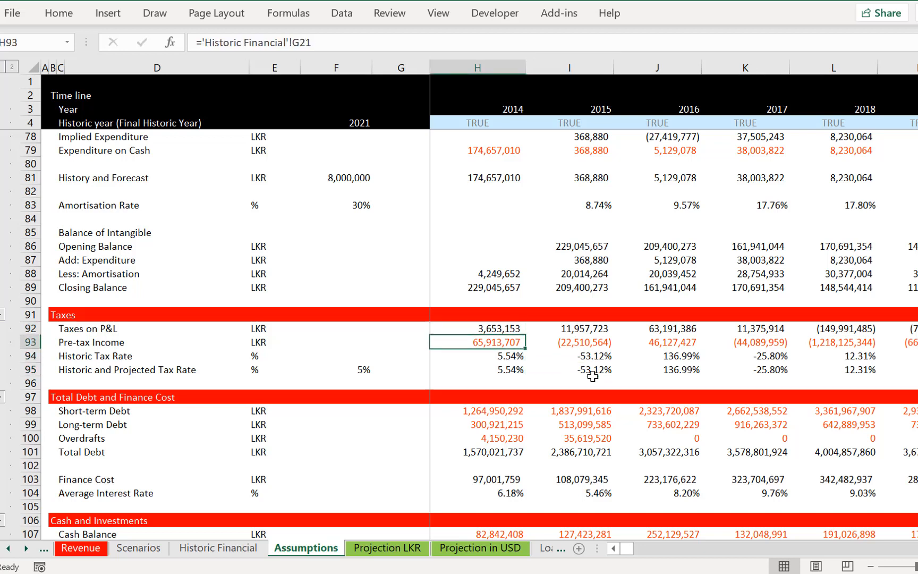
{"action": "key", "text": "Down"}
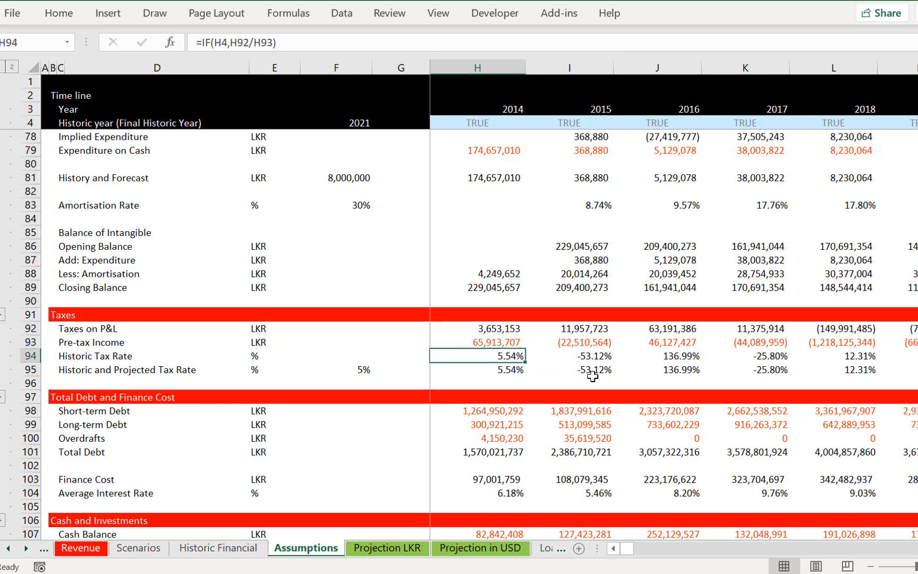
{"action": "key", "text": "Up"}
{"action": "key", "text": "Up"}
{"action": "key", "text": "Down"}
{"action": "key", "text": "Down"}
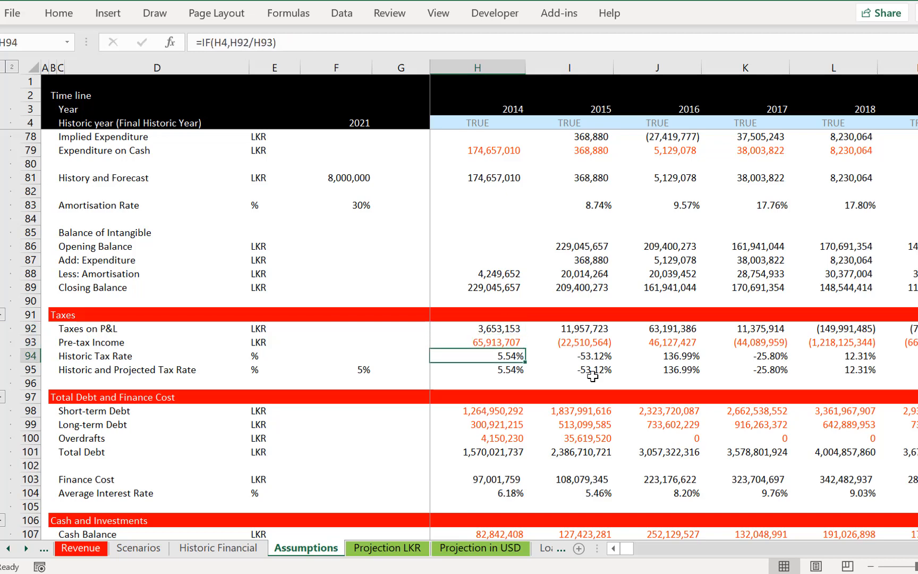
Examine the Historic Tax Rate formulas across the years and check the 2020 Historic and Projected Tax Rate
{"action": "key", "text": "Right"}
{"action": "key", "text": "Right"}
{"action": "key", "text": "Right"}
{"action": "key", "text": "Right"}
{"action": "key", "text": "Right"}
{"action": "key", "text": "Right"}
{"action": "key", "text": "Right"}
{"action": "key", "text": "Right"}
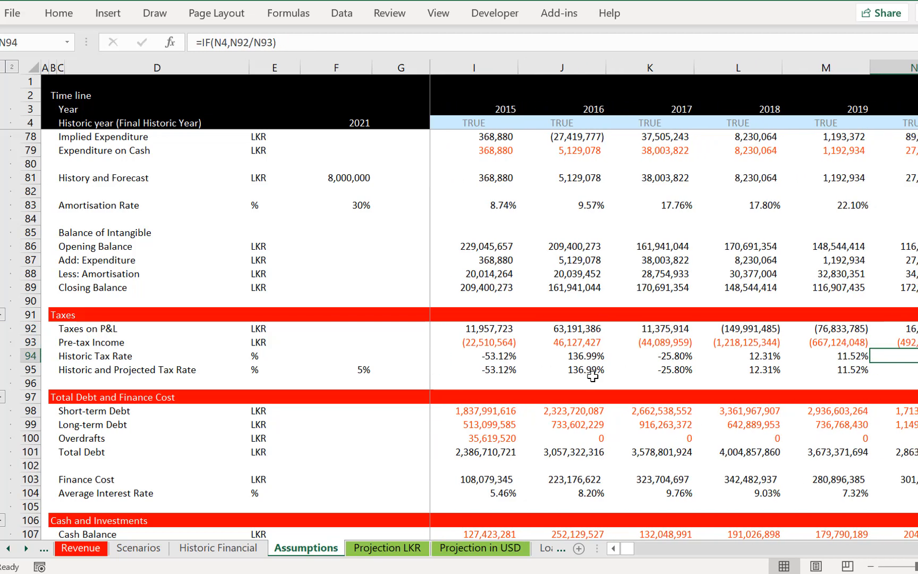
{"action": "key", "text": "Left"}
{"action": "key", "text": "Left"}
{"action": "key", "text": "Down"}
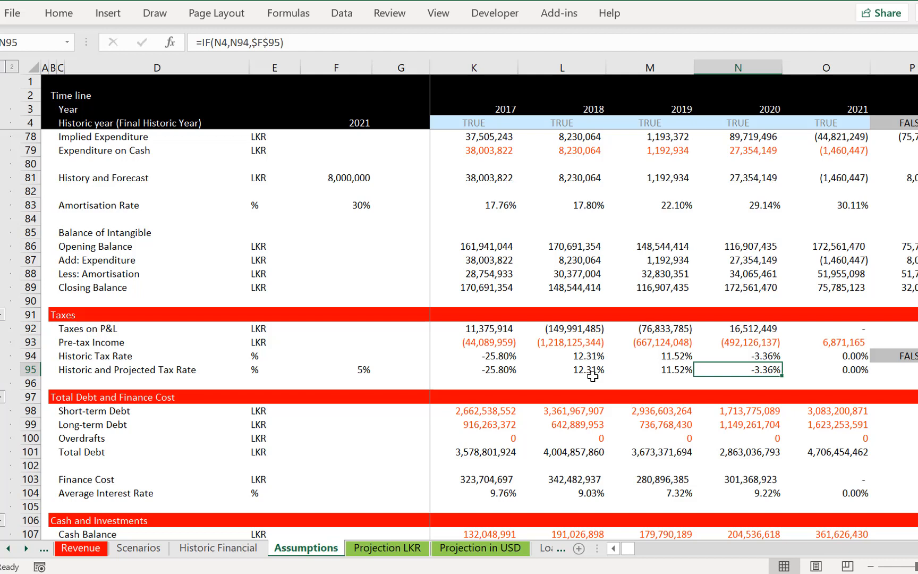
Review the 2020 column of Total Debt and Finance Cost down to the Average Interest Rate formula
{"action": "key", "text": "Down"}
{"action": "key", "text": "Down"}
{"action": "key", "text": "Down"}
{"action": "key", "text": "Down"}
{"action": "key", "text": "Down"}
{"action": "key", "text": "Down"}
{"action": "key", "text": "Down"}
{"action": "key", "text": "Down"}
{"action": "key", "text": "Down"}
{"action": "key", "text": "Down"}
{"action": "key", "text": "Down"}
{"action": "key", "text": "Down"}
{"action": "key", "text": "Down"}
{"action": "key", "text": "Down"}
{"action": "key", "text": "Down"}
{"action": "key", "text": "Down"}
{"action": "key", "text": "Down"}
{"action": "key", "text": "Down"}
{"action": "key", "text": "Down"}
{"action": "key", "text": "Down"}
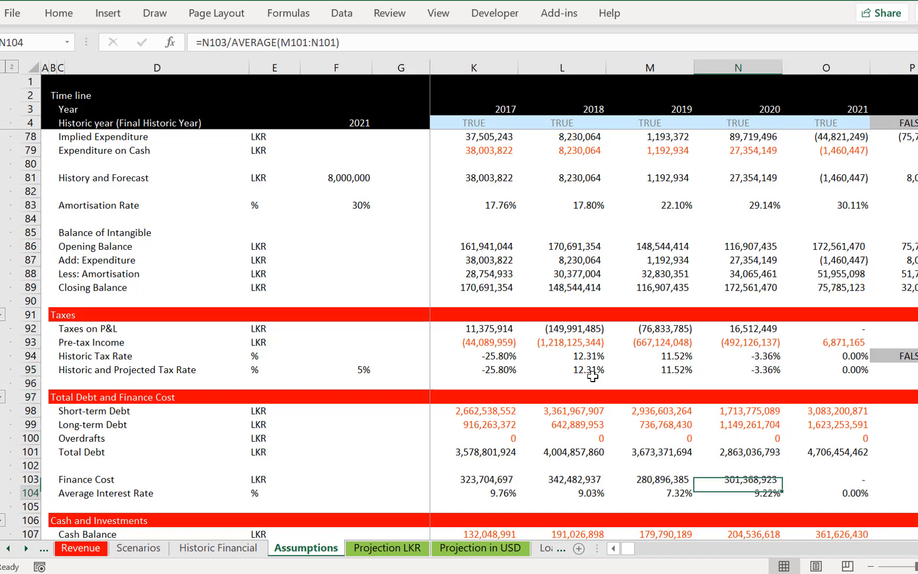
Review the 2020 column through Cash and Investments and Working Capital to the change in Other Non-Cash, Non Investment CA
{"action": "key", "text": "Down"}
{"action": "key", "text": "Down"}
{"action": "key", "text": "Down"}
{"action": "key", "text": "Down"}
{"action": "key", "text": "Down"}
{"action": "key", "text": "Down"}
{"action": "key", "text": "Down"}
{"action": "key", "text": "Down"}
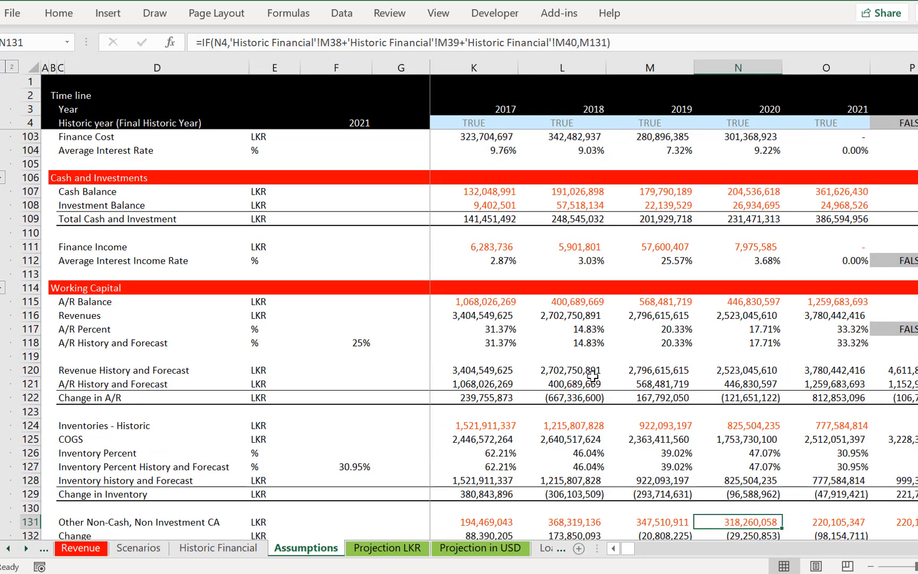
{"action": "key", "text": "Down"}
{"action": "key", "text": "Down"}
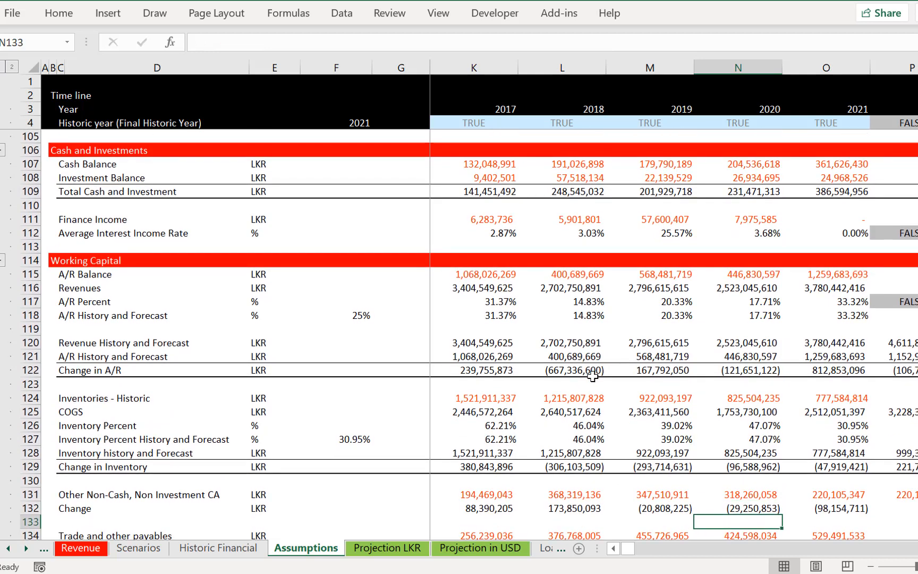
Return to the start of Working Capital and examine the receivables block, including Revenue History and Forecast and the 2021 A/R percentage formula
{"action": "key", "text": "Up"}
{"action": "key", "text": "Up"}
{"action": "key", "text": "Up"}
{"action": "key", "text": "Up"}
{"action": "key", "text": "Up"}
{"action": "key", "text": "Up"}
{"action": "key", "text": "Up"}
{"action": "key", "text": "Up"}
{"action": "key", "text": "Up"}
{"action": "key", "text": "Up"}
{"action": "key", "text": "Up"}
{"action": "key", "text": "Up"}
{"action": "key", "text": "Up"}
{"action": "key", "text": "Up"}
{"action": "key", "text": "Up"}
{"action": "key", "text": "Up"}
{"action": "key", "text": "Up"}
{"action": "key", "text": "Up"}
{"action": "key", "text": "Down"}
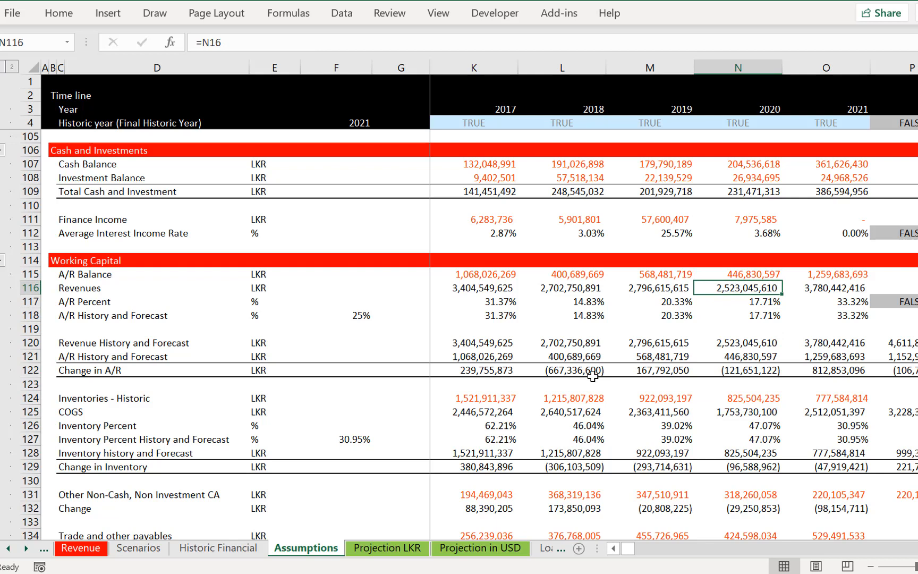
{"action": "key", "text": "Down"}
{"action": "key", "text": "Down"}
{"action": "key", "text": "Down"}
{"action": "key", "text": "Down"}
{"action": "key", "text": "Right"}
{"action": "key", "text": "Right"}
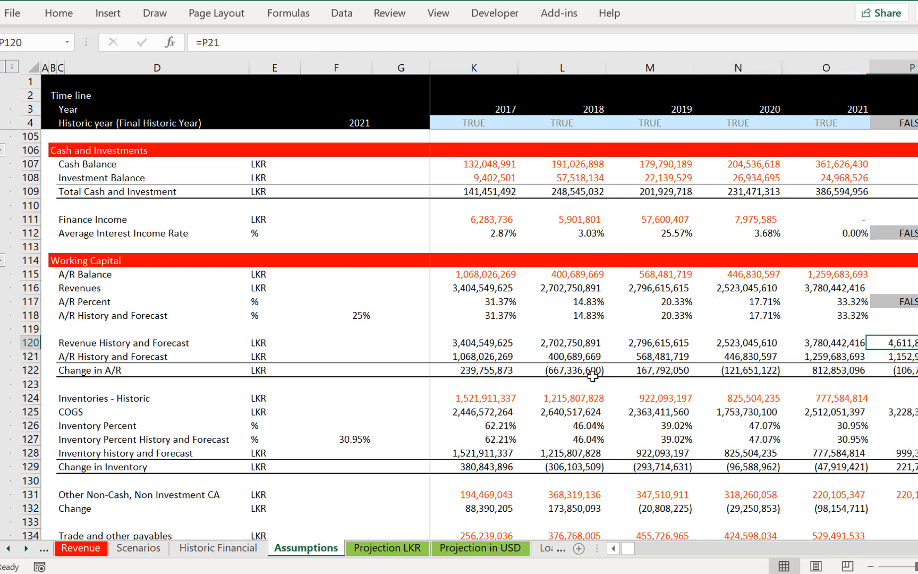
{"action": "key", "text": "Left"}
{"action": "key", "text": "Up"}
{"action": "key", "text": "Up"}
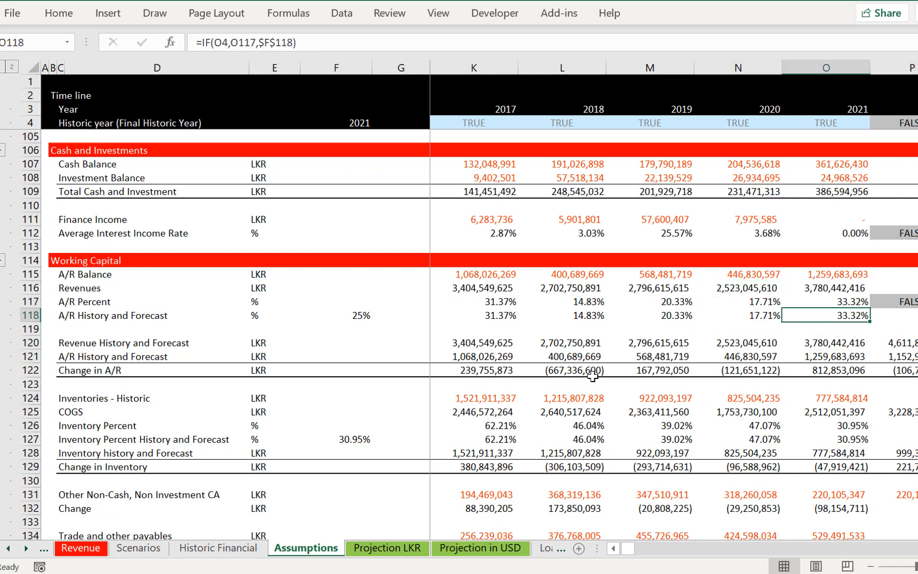
Review the 2021 column from receivables through inventories, payables and other current liabilities to Change in Inventories
{"action": "key", "text": "Down"}
{"action": "key", "text": "Down"}
{"action": "key", "text": "Down"}
{"action": "key", "text": "Down"}
{"action": "key", "text": "Down"}
{"action": "key", "text": "Down"}
{"action": "key", "text": "Down"}
{"action": "key", "text": "Down"}
{"action": "key", "text": "Down"}
{"action": "key", "text": "Down"}
{"action": "key", "text": "Down"}
{"action": "key", "text": "Down"}
{"action": "key", "text": "Down"}
{"action": "key", "text": "Down"}
{"action": "key", "text": "Down"}
{"action": "key", "text": "Down"}
{"action": "key", "text": "Down"}
{"action": "key", "text": "Down"}
{"action": "key", "text": "Down"}
{"action": "key", "text": "Down"}
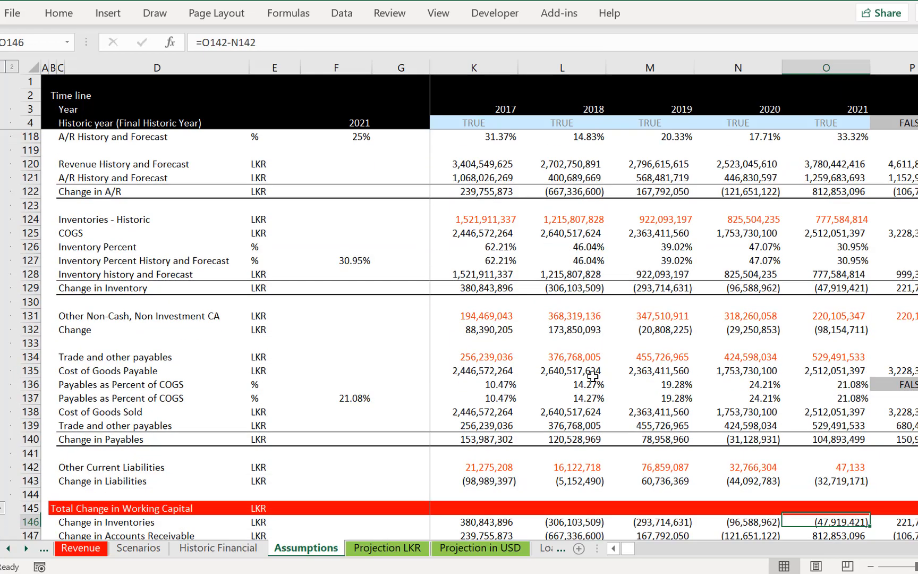
Review the 2021 Total Change in Working Capital section through to the end of the sheet's data
{"action": "key", "text": "Down"}
{"action": "key", "text": "Down"}
{"action": "key", "text": "Down"}
{"action": "key", "text": "Down"}
{"action": "key", "text": "Down"}
{"action": "key", "text": "Down"}
{"action": "key", "text": "Down"}
{"action": "key", "text": "Down"}
{"action": "key", "text": "Down"}
{"action": "key", "text": "Down"}
{"action": "key", "text": "Down"}
{"action": "key", "text": "Down"}
{"action": "key", "text": "Down"}
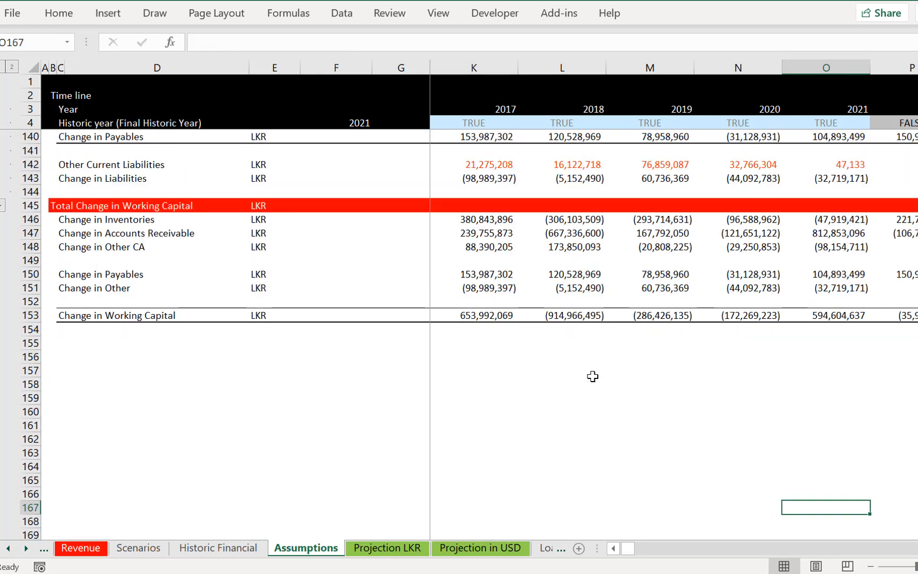
Review the 2021 column upward from the end of the data through Working Capital, Cash and Investments and Total Debt to the tax rate
{"action": "key", "text": "Up"}
{"action": "key", "text": "Up"}
{"action": "key", "text": "Up"}
{"action": "key", "text": "Up"}
{"action": "key", "text": "Up"}
{"action": "key", "text": "Up"}
{"action": "key", "text": "Up"}
{"action": "key", "text": "Up"}
{"action": "key", "text": "Up"}
{"action": "key", "text": "Up"}
{"action": "key", "text": "Up"}
{"action": "key", "text": "Up"}
{"action": "key", "text": "Up"}
{"action": "key", "text": "Up"}
{"action": "key", "text": "Up"}
{"action": "key", "text": "Up"}
{"action": "key", "text": "Up"}
{"action": "key", "text": "Up"}
{"action": "key", "text": "Up"}
{"action": "key", "text": "Up"}
{"action": "key", "text": "Up"}
{"action": "key", "text": "Up"}
{"action": "key", "text": "Up"}
{"action": "key", "text": "Up"}
{"action": "key", "text": "Up"}
{"action": "key", "text": "Up"}
{"action": "key", "text": "Up"}
{"action": "key", "text": "Up"}
{"action": "key", "text": "Up"}
{"action": "key", "text": "Up"}
{"action": "key", "text": "Up"}
{"action": "key", "text": "Up"}
{"action": "key", "text": "Up"}
{"action": "key", "text": "Up"}
{"action": "key", "text": "Up"}
{"action": "key", "text": "Up"}
{"action": "key", "text": "Up"}
{"action": "key", "text": "Up"}
{"action": "key", "text": "Up"}
{"action": "key", "text": "Up"}
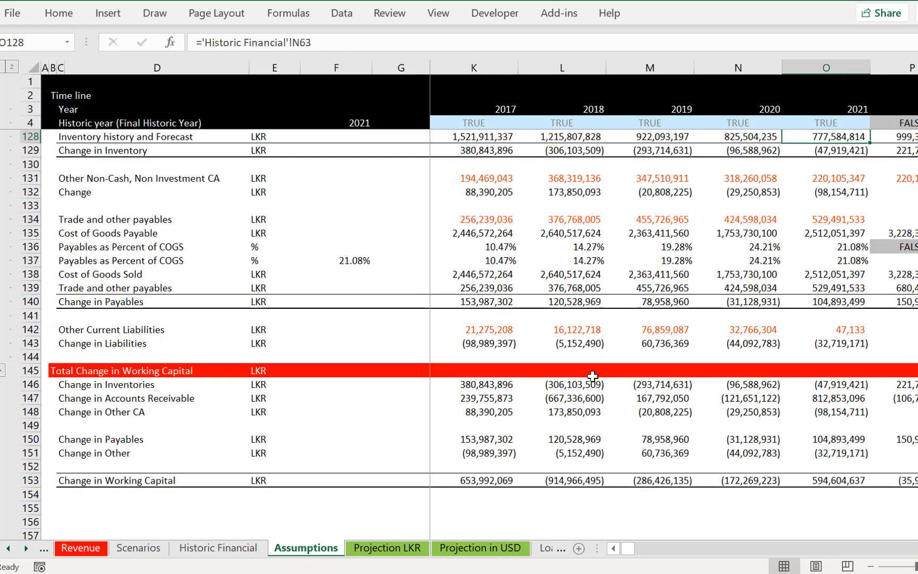
{"action": "key", "text": "Up"}
{"action": "key", "text": "Up"}
{"action": "key", "text": "Up"}
{"action": "key", "text": "Up"}
{"action": "key", "text": "Up"}
{"action": "key", "text": "Up"}
{"action": "key", "text": "Up"}
{"action": "key", "text": "Up"}
{"action": "key", "text": "Up"}
{"action": "key", "text": "Up"}
{"action": "key", "text": "Up"}
{"action": "key", "text": "Up"}
{"action": "key", "text": "Up"}
{"action": "key", "text": "Up"}
{"action": "key", "text": "Up"}
{"action": "key", "text": "Up"}
{"action": "key", "text": "Up"}
{"action": "key", "text": "Up"}
{"action": "key", "text": "Up"}
{"action": "key", "text": "Up"}
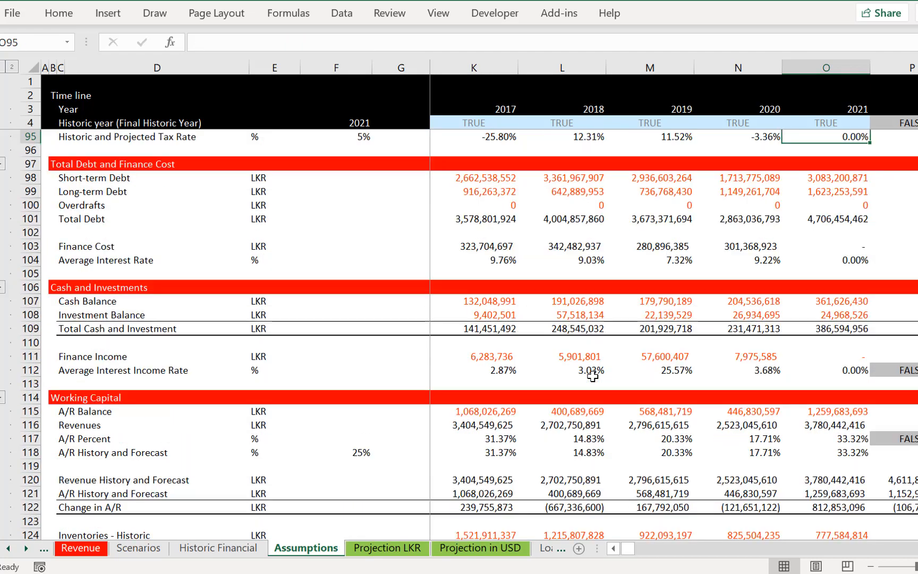
Review the 2021 column upward through Intangibles, Cap Exp, SG&A and Cost of Goods Sold to the sheet's first row
{"action": "key", "text": "Up"}
{"action": "key", "text": "Up"}
{"action": "key", "text": "Up"}
{"action": "key", "text": "Up"}
{"action": "key", "text": "Up"}
{"action": "key", "text": "Up"}
{"action": "key", "text": "Up"}
{"action": "key", "text": "Up"}
{"action": "key", "text": "Up"}
{"action": "key", "text": "Up"}
{"action": "key", "text": "Up"}
{"action": "key", "text": "Up"}
{"action": "key", "text": "Up"}
{"action": "key", "text": "Up"}
{"action": "key", "text": "Up"}
{"action": "key", "text": "Up"}
{"action": "key", "text": "Up"}
{"action": "key", "text": "Up"}
{"action": "key", "text": "Up"}
{"action": "key", "text": "Up"}
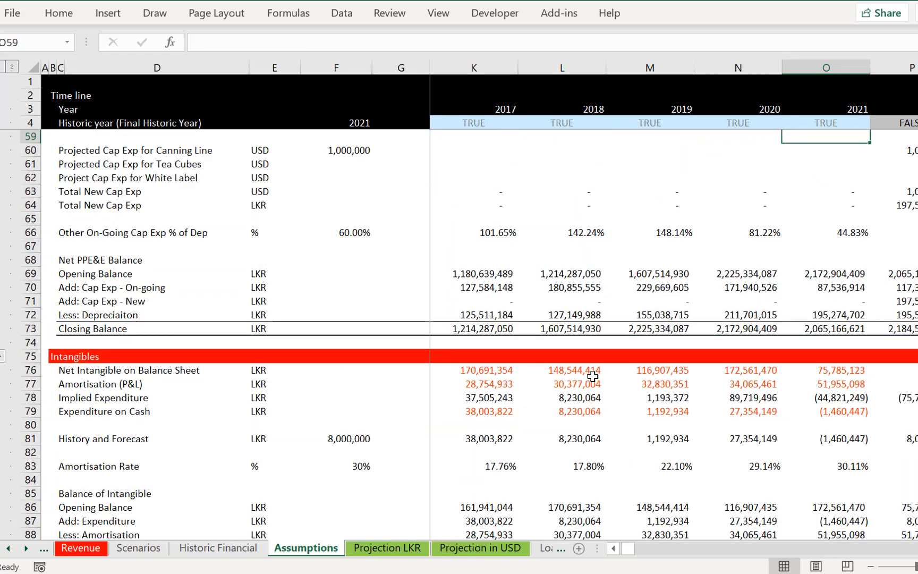
{"action": "key", "text": "Up"}
{"action": "key", "text": "Up"}
{"action": "key", "text": "Up"}
{"action": "key", "text": "Up"}
{"action": "key", "text": "Up"}
{"action": "key", "text": "Up"}
{"action": "key", "text": "Up"}
{"action": "key", "text": "Up"}
{"action": "key", "text": "Up"}
{"action": "key", "text": "Up"}
{"action": "key", "text": "Up"}
{"action": "key", "text": "Up"}
{"action": "key", "text": "Up"}
{"action": "key", "text": "Up"}
{"action": "key", "text": "Up"}
{"action": "key", "text": "Up"}
{"action": "key", "text": "Up"}
{"action": "key", "text": "Up"}
{"action": "key", "text": "Up"}
{"action": "key", "text": "Up"}
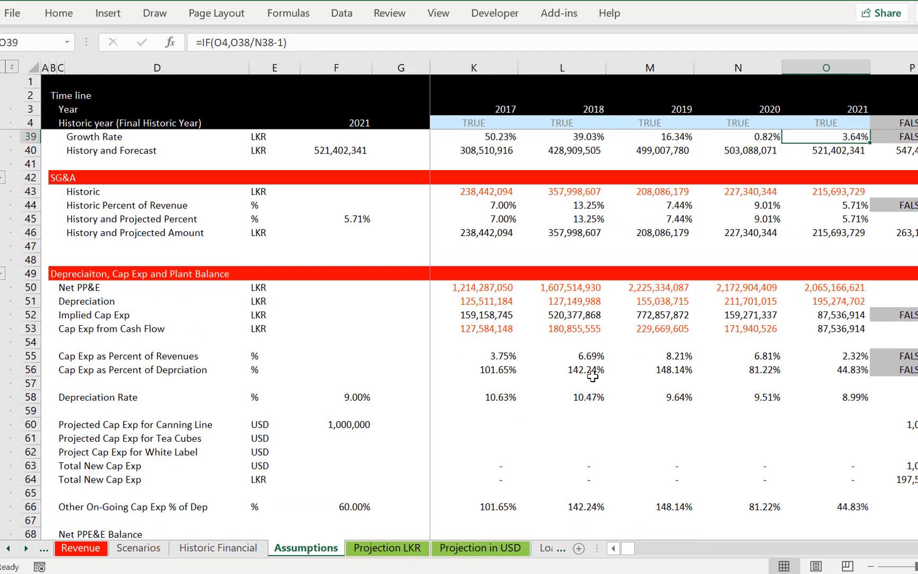
{"action": "key", "text": "Up"}
{"action": "key", "text": "Up"}
{"action": "key", "text": "Up"}
{"action": "key", "text": "Up"}
{"action": "key", "text": "Up"}
{"action": "key", "text": "Up"}
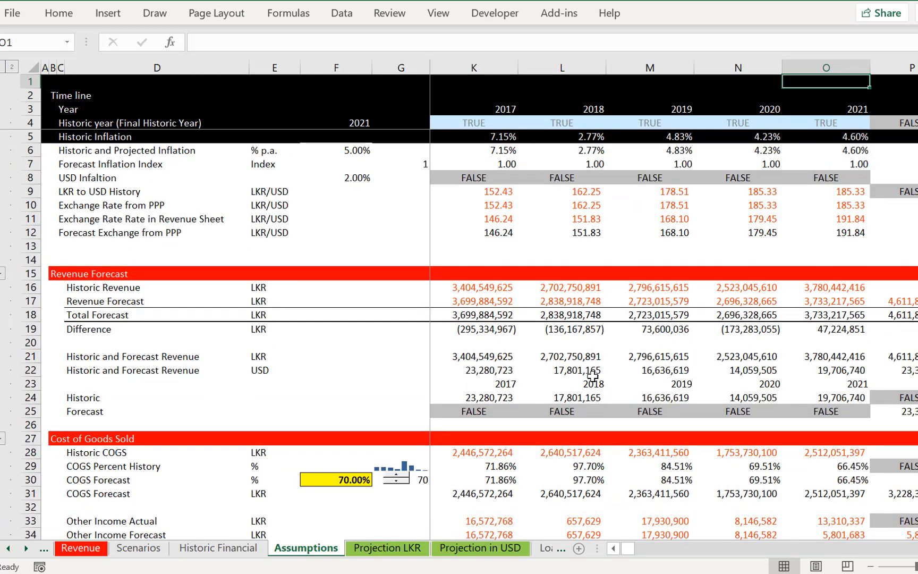
Review the 2021 column from the time line through inflation, exchange rates, Revenue Forecast and Cost of Goods Sold to Other Income Forecast
{"action": "key", "text": "Down"}
{"action": "key", "text": "Down"}
{"action": "key", "text": "Down"}
{"action": "key", "text": "Down"}
{"action": "key", "text": "Down"}
{"action": "key", "text": "Down"}
{"action": "key", "text": "Down"}
{"action": "key", "text": "Down"}
{"action": "key", "text": "Down"}
{"action": "key", "text": "Down"}
{"action": "key", "text": "Down"}
{"action": "key", "text": "Down"}
{"action": "key", "text": "Down"}
{"action": "key", "text": "Down"}
{"action": "key", "text": "Down"}
{"action": "key", "text": "Down"}
{"action": "key", "text": "Down"}
{"action": "key", "text": "Down"}
{"action": "key", "text": "Down"}
{"action": "key", "text": "Down"}
{"action": "key", "text": "Down"}
{"action": "key", "text": "Down"}
{"action": "key", "text": "Down"}
{"action": "key", "text": "Down"}
{"action": "key", "text": "Down"}
{"action": "key", "text": "Down"}
{"action": "key", "text": "Down"}
{"action": "key", "text": "Down"}
{"action": "key", "text": "Down"}
{"action": "key", "text": "Down"}
{"action": "key", "text": "Down"}
{"action": "key", "text": "Down"}
{"action": "key", "text": "Down"}
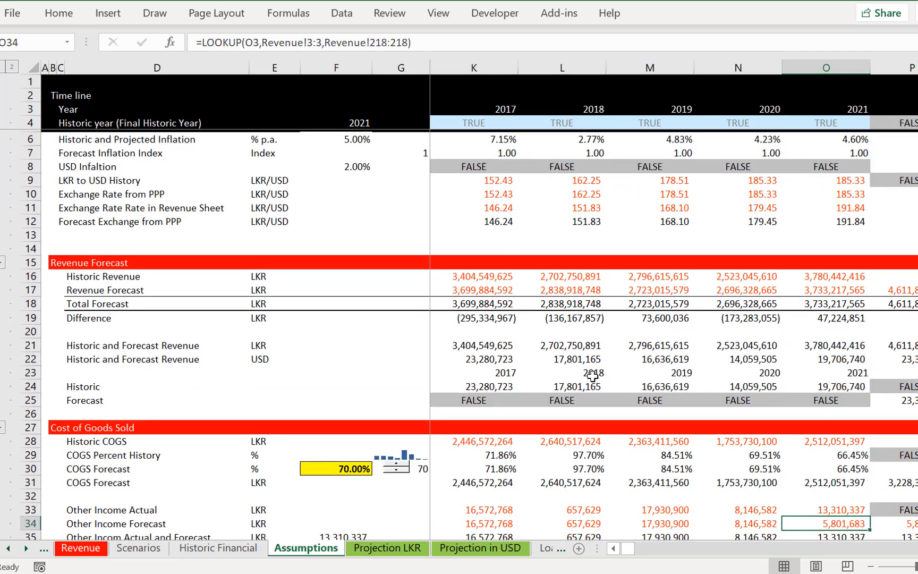
Open the Projection LKR sheet and go to the DFC Debt Facility heading
{"action": "key", "text": "ctrl+Page_Down"}
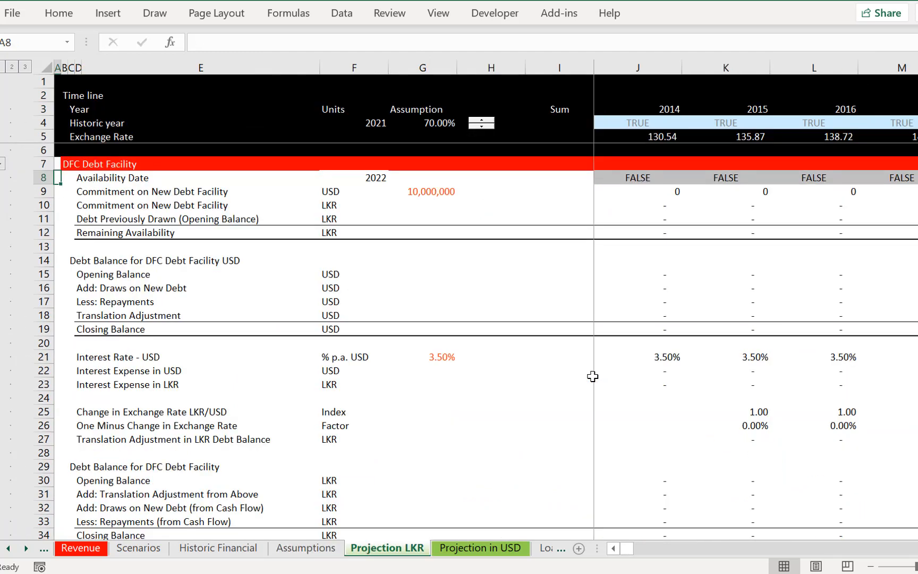
{"action": "key", "text": "Down"}
{"action": "key", "text": "Down"}
{"action": "key", "text": "Up"}
{"action": "key", "text": "Up"}
{"action": "key", "text": "Right"}
{"action": "key", "text": "Up"}
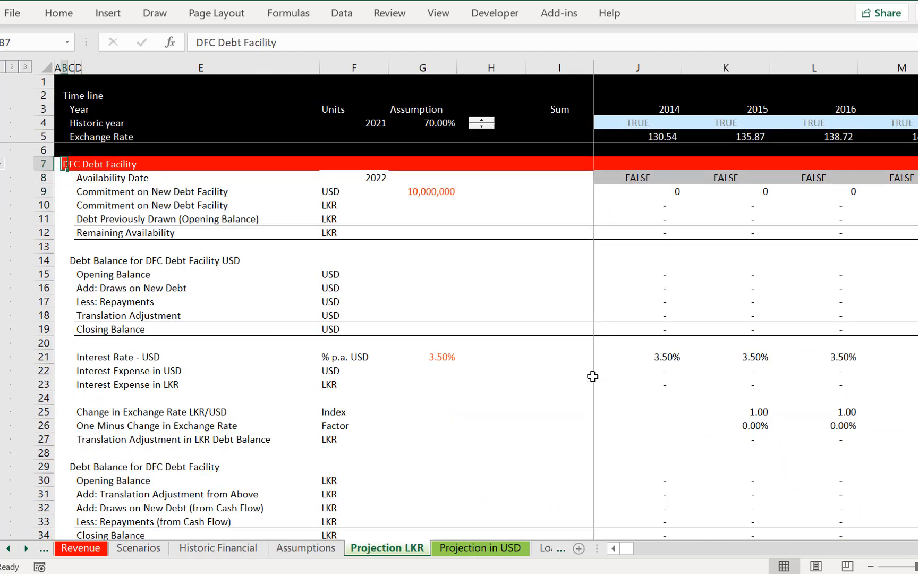
Review the time line along the DFC Debt Facility heading row out to 2020, and return to the heading
{"action": "key", "text": "Right"}
{"action": "key", "text": "Right"}
{"action": "key", "text": "Right"}
{"action": "key", "text": "Right"}
{"action": "key", "text": "Right"}
{"action": "key", "text": "Right"}
{"action": "key", "text": "Right"}
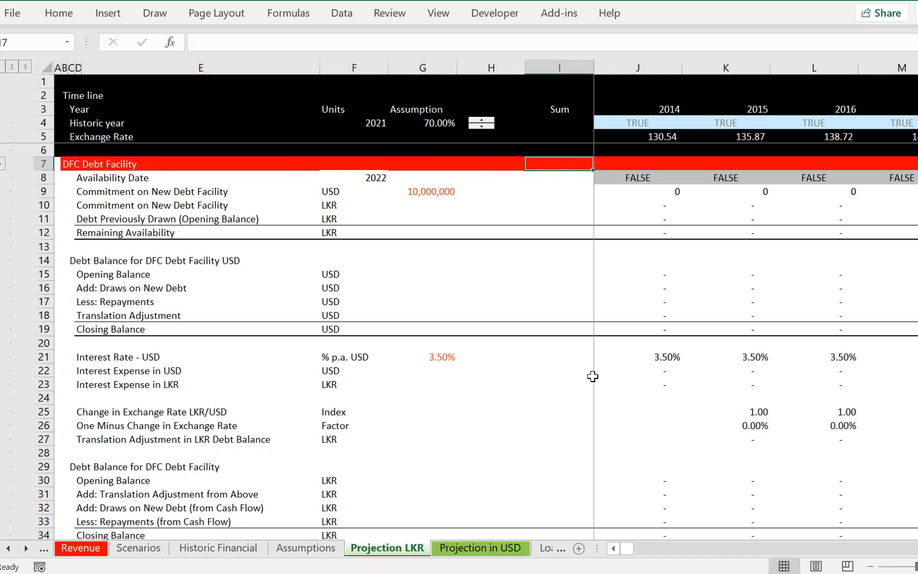
{"action": "key", "text": "Right"}
{"action": "key", "text": "Right"}
{"action": "key", "text": "Right"}
{"action": "key", "text": "Right"}
{"action": "key", "text": "Right"}
{"action": "key", "text": "Right"}
{"action": "key", "text": "Right"}
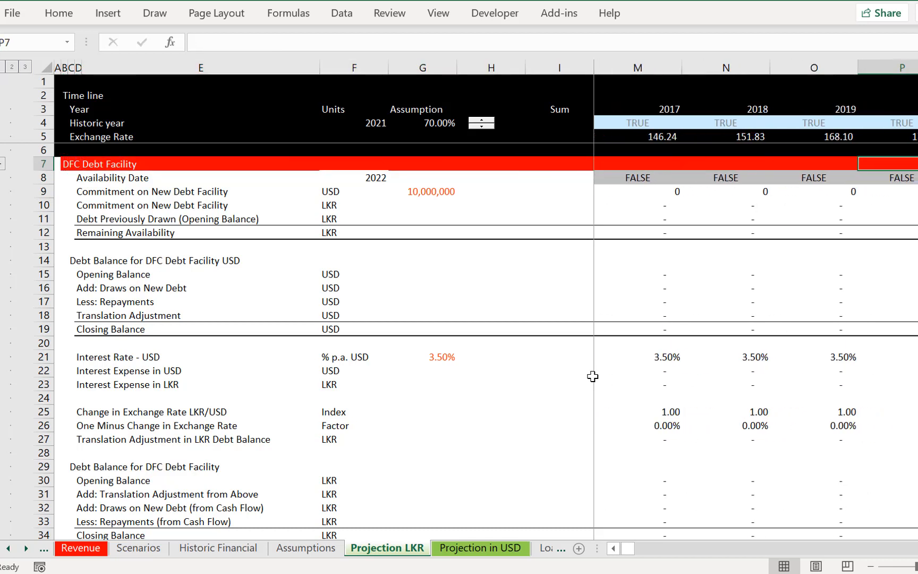
{"action": "key", "text": "Left"}
{"action": "key", "text": "Left"}
{"action": "key", "text": "Left"}
{"action": "key", "text": "Left"}
{"action": "key", "text": "Left"}
{"action": "key", "text": "Left"}
{"action": "key", "text": "Left"}
{"action": "key", "text": "Left"}
{"action": "key", "text": "Left"}
{"action": "key", "text": "Left"}
{"action": "key", "text": "Left"}
{"action": "key", "text": "Left"}
{"action": "key", "text": "Left"}
{"action": "key", "text": "Left"}
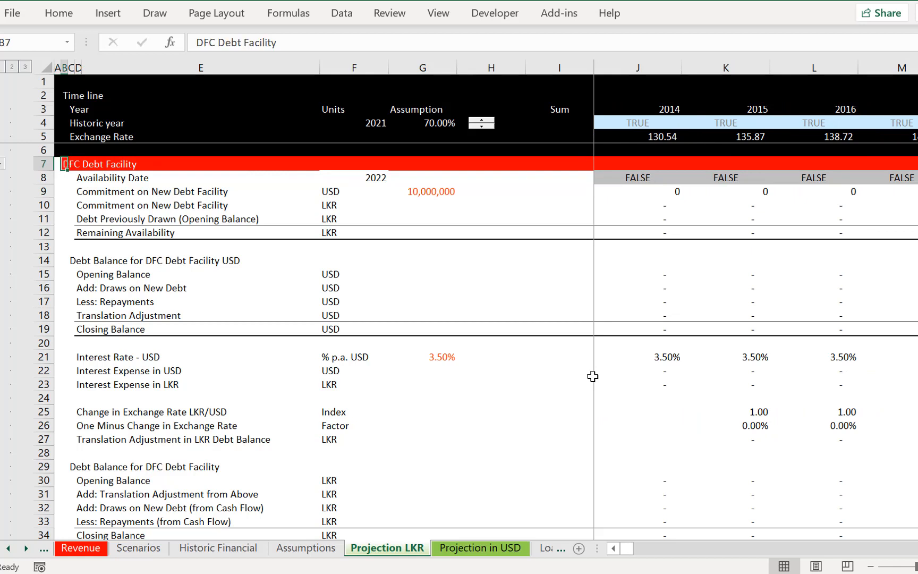
Examine the 2014 formula for the USD Commitment on New Debt Facility in cell J9
{"action": "key", "text": "Right"}
{"action": "key", "text": "Right"}
{"action": "key", "text": "Right"}
{"action": "key", "text": "Right"}
{"action": "key", "text": "Right"}
{"action": "key", "text": "Right"}
{"action": "key", "text": "Right"}
{"action": "key", "text": "Down"}
{"action": "key", "text": "Down"}
{"action": "key", "text": "Right"}
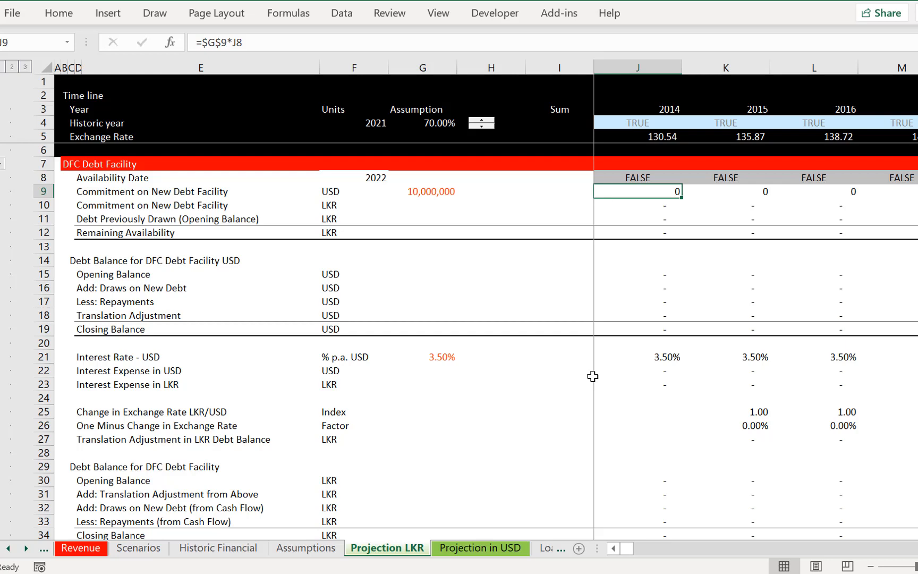
Go back to the Assumptions sheet and review the 2021 column from Other Income Forecast down through Administrative Expenses and SG&A
{"action": "key", "text": "ctrl+Page_Up"}
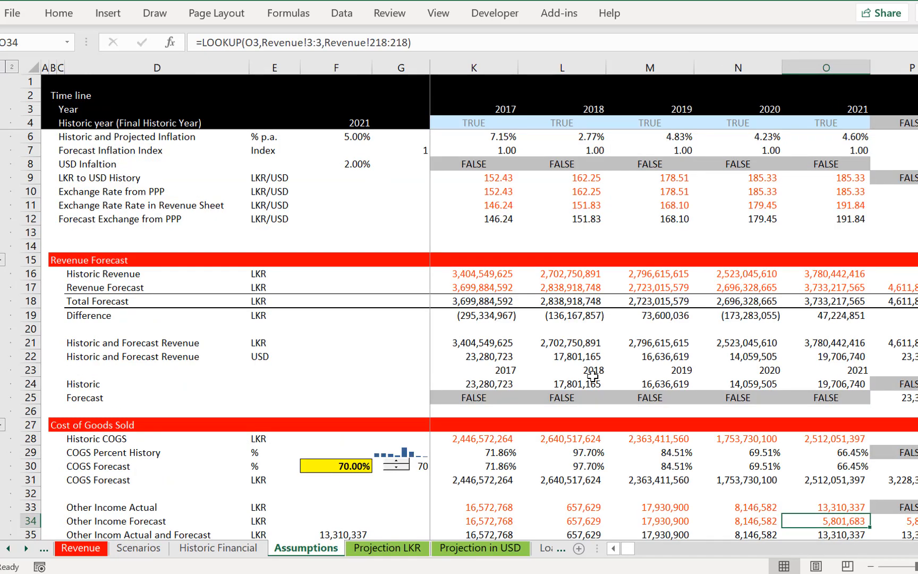
{"action": "key", "text": "Down"}
{"action": "key", "text": "Down"}
{"action": "key", "text": "Down"}
{"action": "key", "text": "Down"}
{"action": "key", "text": "Down"}
{"action": "key", "text": "Down"}
{"action": "key", "text": "Down"}
{"action": "key", "text": "Down"}
{"action": "key", "text": "Down"}
{"action": "key", "text": "Down"}
{"action": "key", "text": "Down"}
{"action": "key", "text": "Down"}
{"action": "key", "text": "Down"}
{"action": "key", "text": "Down"}
{"action": "key", "text": "Down"}
{"action": "key", "text": "Down"}
{"action": "key", "text": "Down"}
{"action": "key", "text": "Down"}
{"action": "key", "text": "Down"}
{"action": "key", "text": "Down"}
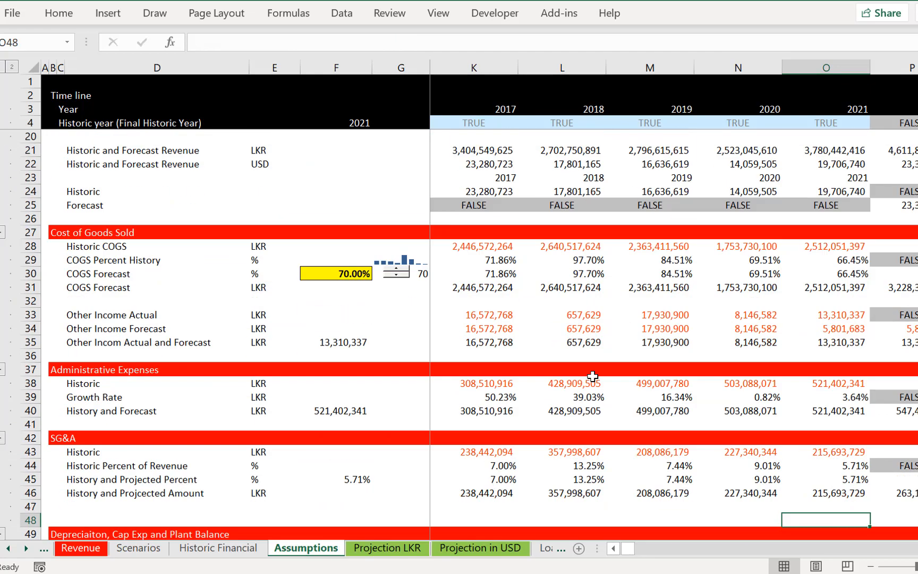
Review the 2021 column down through Cap Exp, the Net PPE&E Balance and Intangibles
{"action": "key", "text": "Down"}
{"action": "key", "text": "Down"}
{"action": "key", "text": "Down"}
{"action": "key", "text": "Down"}
{"action": "key", "text": "Down"}
{"action": "key", "text": "Down"}
{"action": "key", "text": "Down"}
{"action": "key", "text": "Down"}
{"action": "key", "text": "Down"}
{"action": "key", "text": "Down"}
{"action": "key", "text": "Down"}
{"action": "key", "text": "Down"}
{"action": "key", "text": "Down"}
{"action": "key", "text": "Down"}
{"action": "key", "text": "Down"}
{"action": "key", "text": "Down"}
{"action": "key", "text": "Down"}
{"action": "key", "text": "Down"}
{"action": "key", "text": "Down"}
{"action": "key", "text": "Down"}
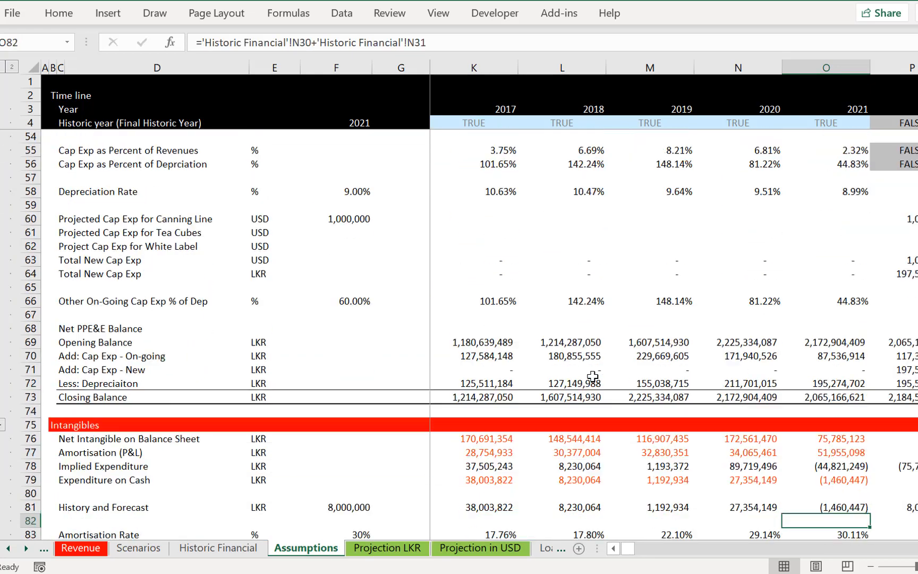
{"action": "key", "text": "Down"}
{"action": "key", "text": "Down"}
{"action": "key", "text": "Down"}
{"action": "key", "text": "Down"}
{"action": "key", "text": "Down"}
Return to the Projection LKR sheet and compare the 2014 USD and LKR formulas for Commitment on New Debt Facility
{"action": "key", "text": "ctrl+Page_Down"}
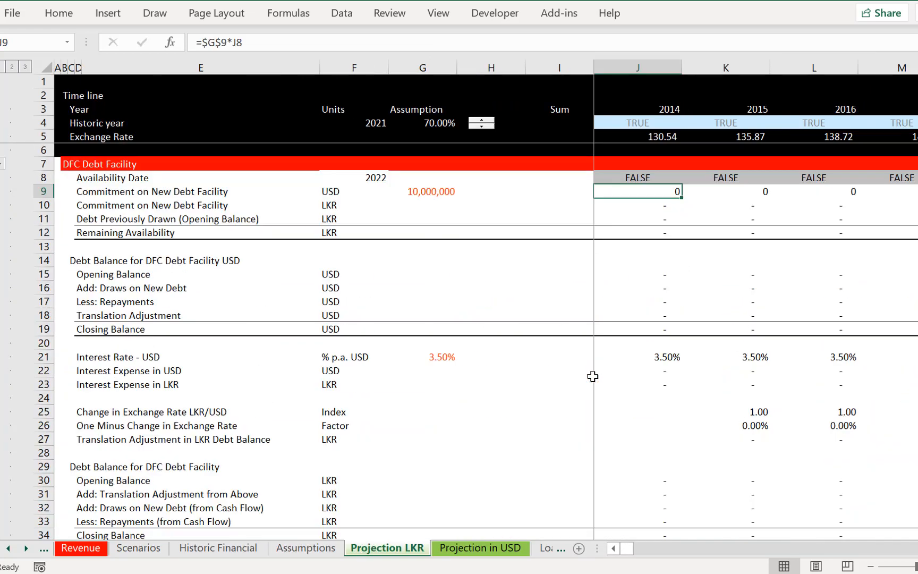
{"action": "key", "text": "Up"}
{"action": "key", "text": "Down"}
{"action": "key", "text": "Down"}
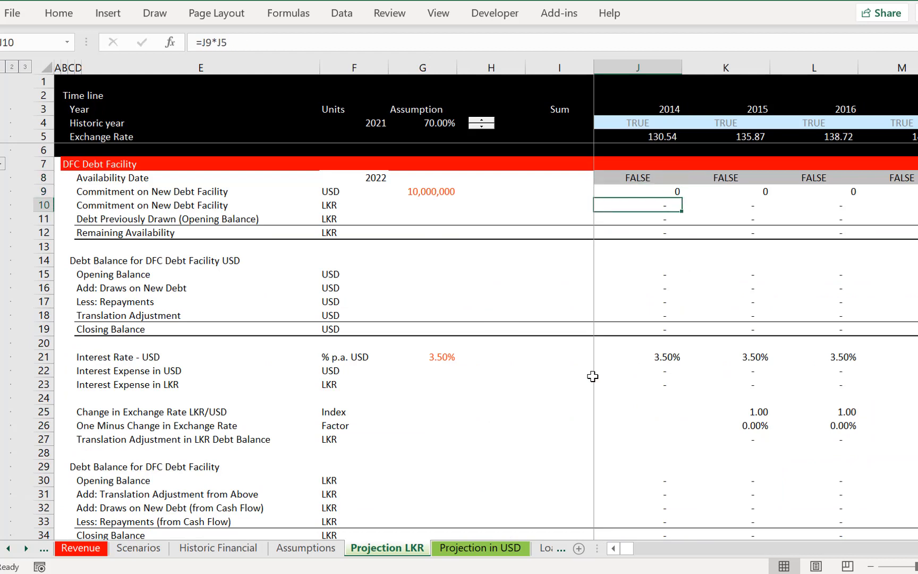
{"action": "key", "text": "Up"}
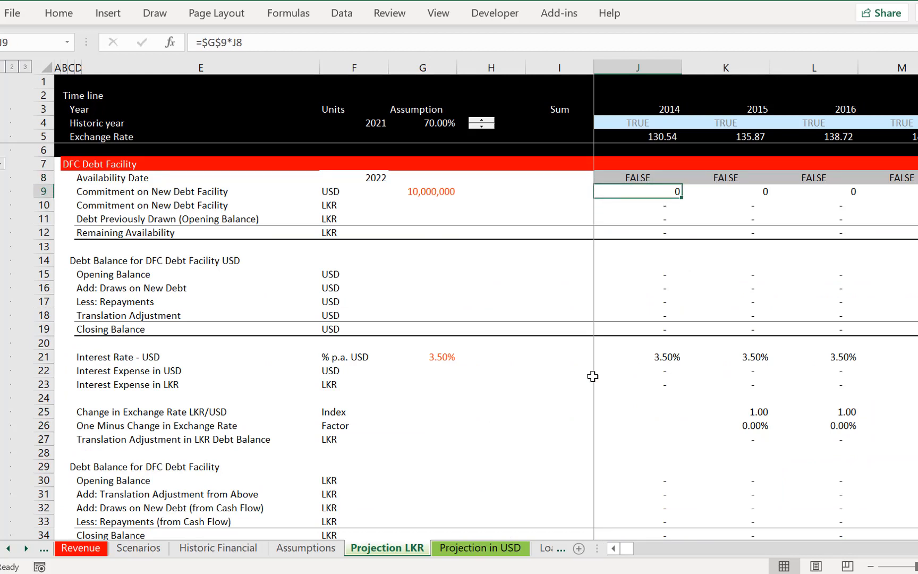
Review the 2014 column down through Remaining Availability and the USD debt balance to its Closing Balance
{"action": "key", "text": "Down"}
{"action": "key", "text": "Down"}
{"action": "key", "text": "Down"}
{"action": "key", "text": "Down"}
{"action": "key", "text": "Down"}
{"action": "key", "text": "Down"}
{"action": "key", "text": "Down"}
{"action": "key", "text": "Down"}
{"action": "key", "text": "Down"}
{"action": "key", "text": "Down"}
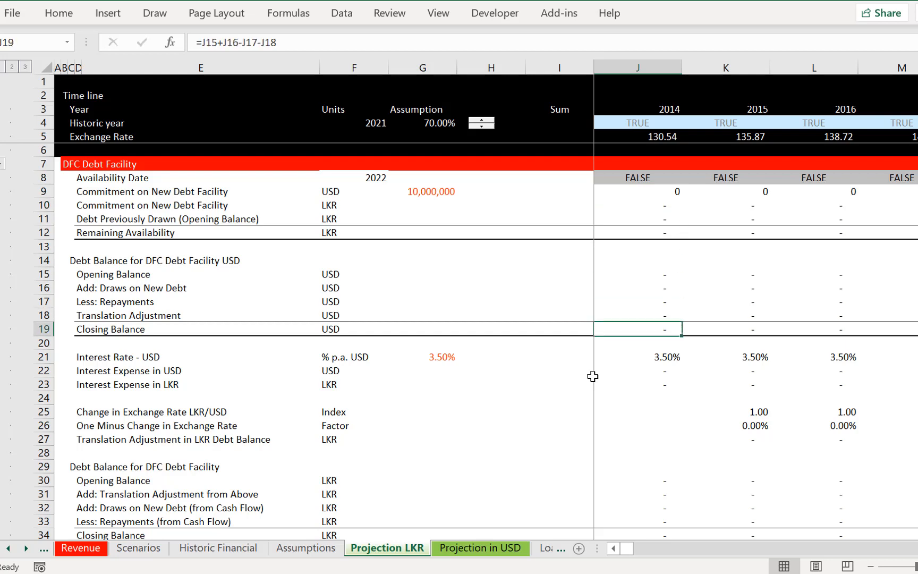
Review the 2014 column down through interest, exchange rate changes and the LKR debt balance to Existing Loans
{"action": "key", "text": "Up"}
{"action": "key", "text": "Down"}
{"action": "key", "text": "Down"}
{"action": "key", "text": "Down"}
{"action": "key", "text": "Down"}
{"action": "key", "text": "Down"}
{"action": "key", "text": "Down"}
{"action": "key", "text": "Down"}
{"action": "key", "text": "Down"}
{"action": "key", "text": "Down"}
{"action": "key", "text": "Down"}
{"action": "key", "text": "Down"}
{"action": "key", "text": "Down"}
{"action": "key", "text": "Down"}
{"action": "key", "text": "Down"}
{"action": "key", "text": "Down"}
{"action": "key", "text": "Down"}
{"action": "key", "text": "Down"}
{"action": "key", "text": "Down"}
{"action": "key", "text": "Down"}
{"action": "key", "text": "Down"}
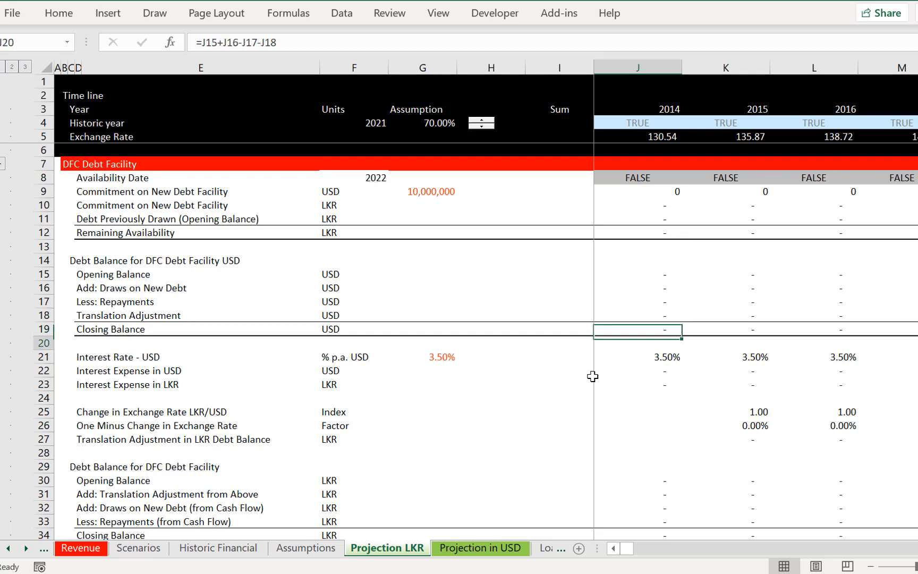
Review the 2014 column upward from Existing Loans through the LKR debt balance, translation adjustment and interest rows
{"action": "key", "text": "Up"}
{"action": "key", "text": "Up"}
{"action": "key", "text": "Up"}
{"action": "key", "text": "Up"}
{"action": "key", "text": "Up"}
{"action": "key", "text": "Up"}
{"action": "key", "text": "Up"}
{"action": "key", "text": "Up"}
{"action": "key", "text": "Up"}
{"action": "key", "text": "Up"}
{"action": "key", "text": "Up"}
{"action": "key", "text": "Up"}
{"action": "key", "text": "Up"}
{"action": "key", "text": "Up"}
{"action": "key", "text": "Up"}
{"action": "key", "text": "Up"}
{"action": "key", "text": "Up"}
{"action": "key", "text": "Up"}
{"action": "key", "text": "Up"}
{"action": "key", "text": "Up"}
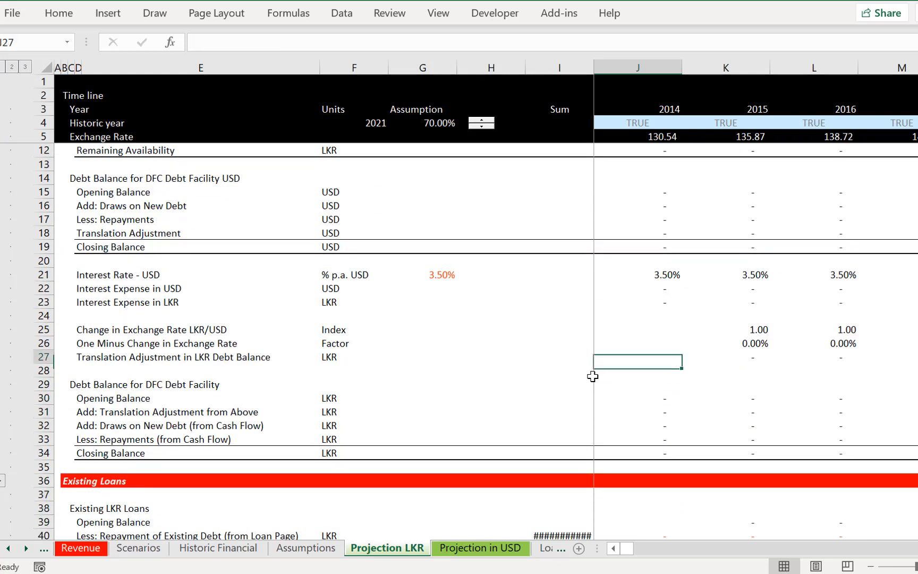
Examine the 2014 Opening Balance formula of the USD debt balance for the DFC Debt Facility in cell J15
{"action": "key", "text": "Down"}
{"action": "key", "text": "Down"}
{"action": "key", "text": "Down"}
{"action": "key", "text": "Down"}
{"action": "key", "text": "Down"}
{"action": "key", "text": "Down"}
{"action": "key", "text": "Down"}
{"action": "key", "text": "Down"}
{"action": "key", "text": "Down"}
{"action": "key", "text": "Down"}
{"action": "key", "text": "Down"}
{"action": "key", "text": "Down"}
{"action": "key", "text": "Down"}
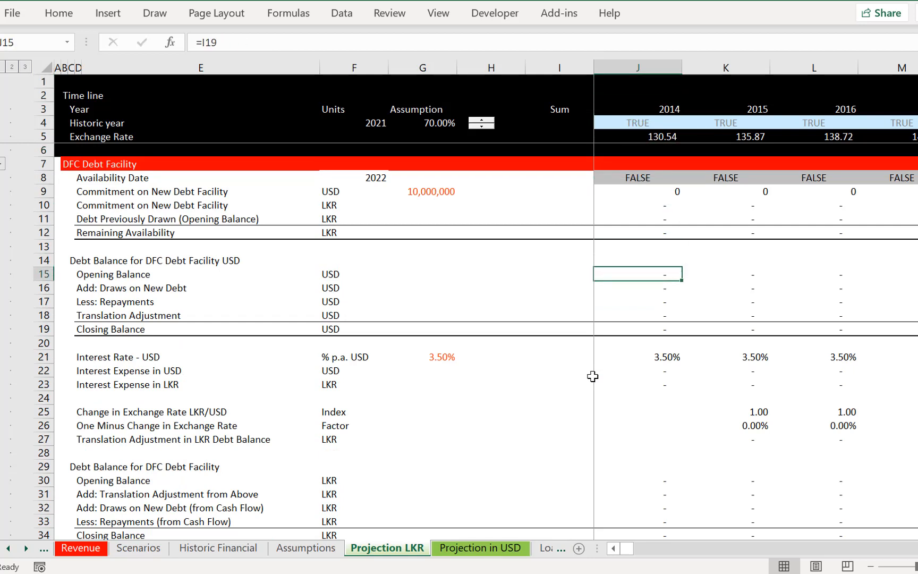
Review the 2014 column down from the USD debt Opening Balance through interest and exchange rate changes to Translation Adjustment in LKR Debt Balance
{"action": "key", "text": "Down"}
{"action": "key", "text": "Down"}
{"action": "key", "text": "Down"}
{"action": "key", "text": "Down"}
{"action": "key", "text": "Down"}
{"action": "key", "text": "Down"}
{"action": "key", "text": "Down"}
{"action": "key", "text": "Down"}
{"action": "key", "text": "Down"}
{"action": "key", "text": "Down"}
{"action": "key", "text": "Down"}
{"action": "key", "text": "Down"}
{"action": "key", "text": "Down"}
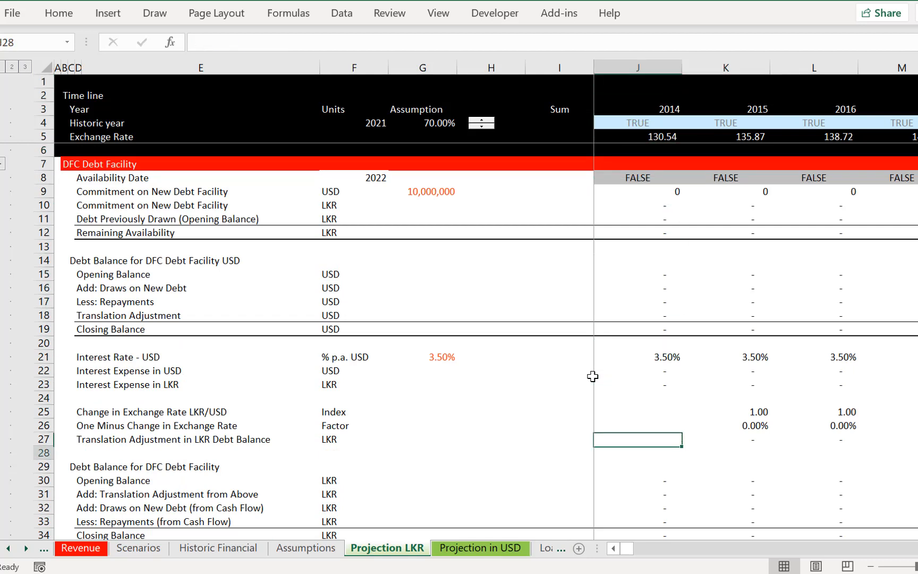
Review the 2014 column down through the LKR debt balance and Existing LKR Loans to Interest Expense from Loan Page
{"action": "key", "text": "Down"}
{"action": "key", "text": "Down"}
{"action": "key", "text": "Down"}
{"action": "key", "text": "Down"}
{"action": "key", "text": "Down"}
{"action": "key", "text": "Down"}
{"action": "key", "text": "Down"}
{"action": "key", "text": "Down"}
{"action": "key", "text": "Down"}
{"action": "key", "text": "Down"}
{"action": "key", "text": "Down"}
{"action": "key", "text": "Down"}
{"action": "key", "text": "Down"}
{"action": "key", "text": "Down"}
{"action": "key", "text": "Down"}
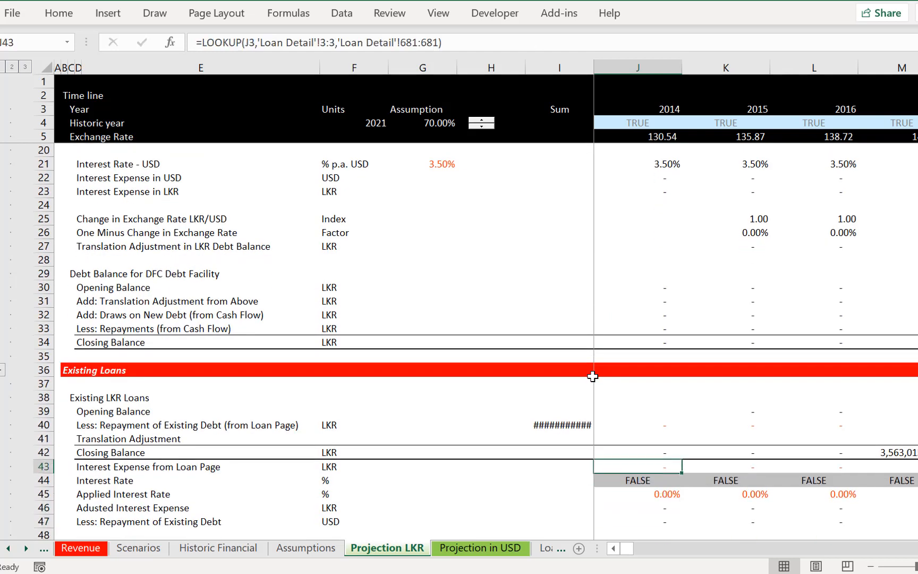
Review the 2014 column down through the existing loans' interest rates and the Reconciling Adjustment to Interest on Reconciled Debt
{"action": "key", "text": "Down"}
{"action": "key", "text": "Down"}
{"action": "key", "text": "Down"}
{"action": "key", "text": "Down"}
{"action": "key", "text": "Down"}
{"action": "key", "text": "Down"}
{"action": "key", "text": "Down"}
{"action": "key", "text": "Down"}
{"action": "key", "text": "Down"}
{"action": "key", "text": "Down"}
{"action": "key", "text": "Down"}
{"action": "key", "text": "Down"}
{"action": "key", "text": "Down"}
{"action": "key", "text": "Up"}
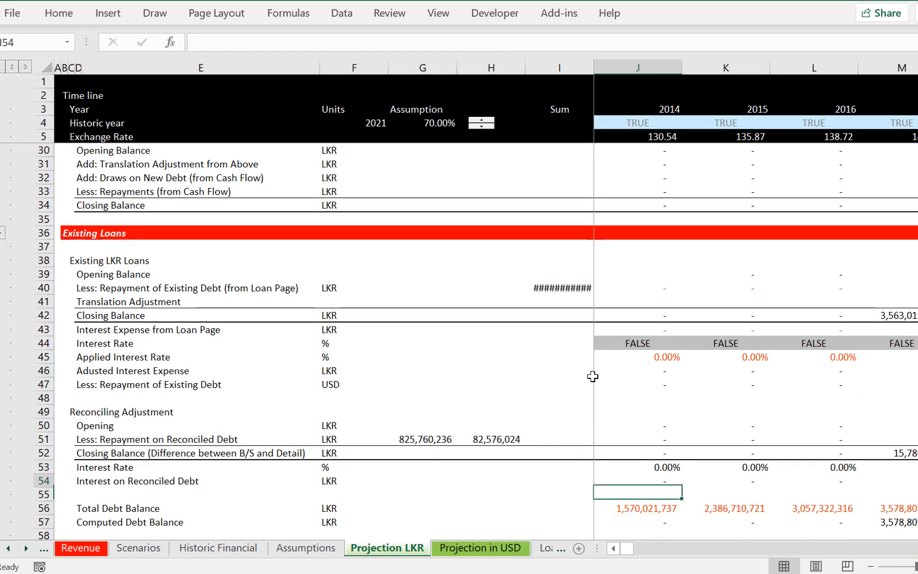
Review the 2014 column down through Total Debt Balance and Computed Debt Balance to Add: Cash Flow in Cash and Investment Balance
{"action": "key", "text": "Up"}
{"action": "key", "text": "Up"}
{"action": "key", "text": "Down"}
{"action": "key", "text": "Down"}
{"action": "key", "text": "Down"}
{"action": "key", "text": "Down"}
{"action": "key", "text": "Down"}
{"action": "key", "text": "Down"}
{"action": "key", "text": "Down"}
{"action": "key", "text": "Down"}
{"action": "key", "text": "Down"}
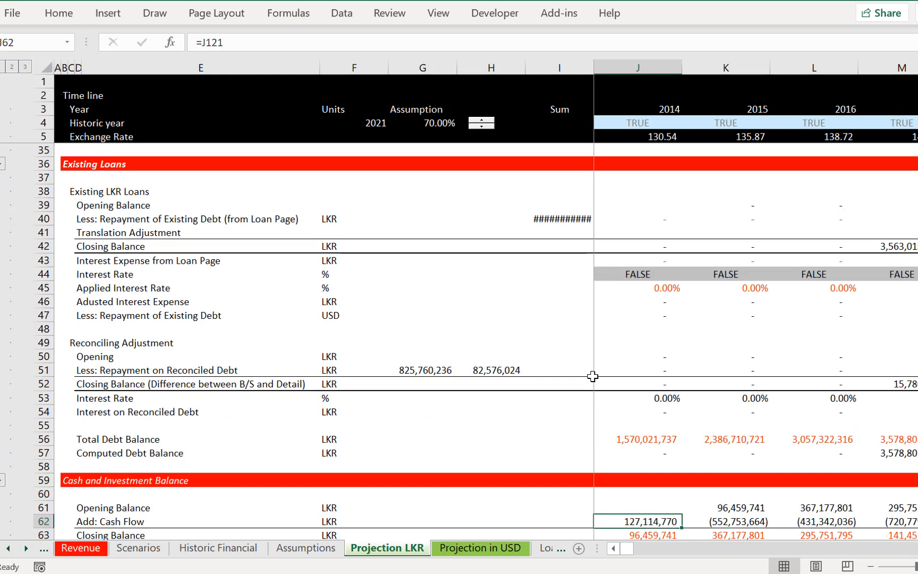
Review the 2014 column upward from Cash and Investment Balance through Total Debt Balance to the Reconciling Adjustment rows
{"action": "key", "text": "Down"}
{"action": "key", "text": "Up"}
{"action": "key", "text": "Up"}
{"action": "key", "text": "Up"}
{"action": "key", "text": "Up"}
{"action": "key", "text": "Up"}
{"action": "key", "text": "Up"}
{"action": "key", "text": "Up"}
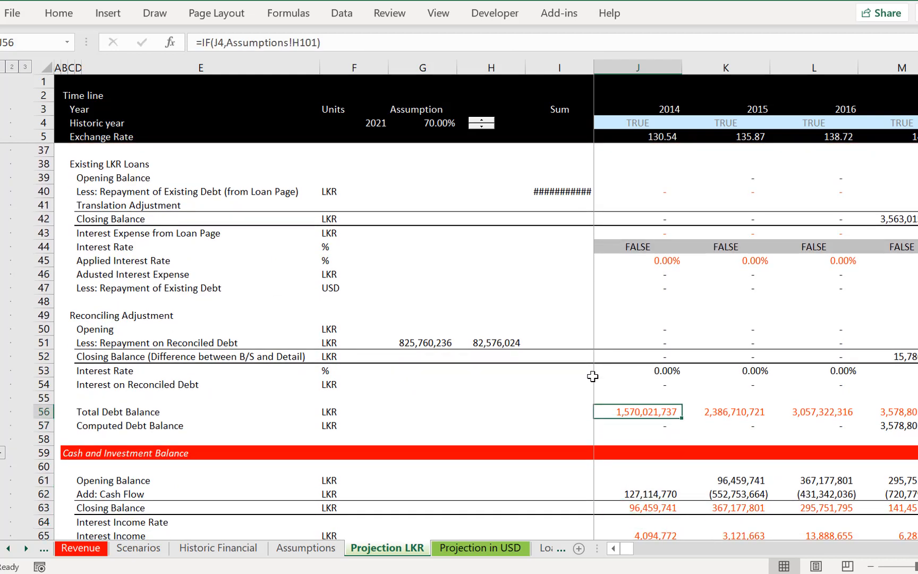
{"action": "key", "text": "Up"}
{"action": "key", "text": "Up"}
{"action": "key", "text": "Up"}
{"action": "key", "text": "Up"}
{"action": "key", "text": "Down"}
{"action": "key", "text": "Down"}
{"action": "key", "text": "Down"}
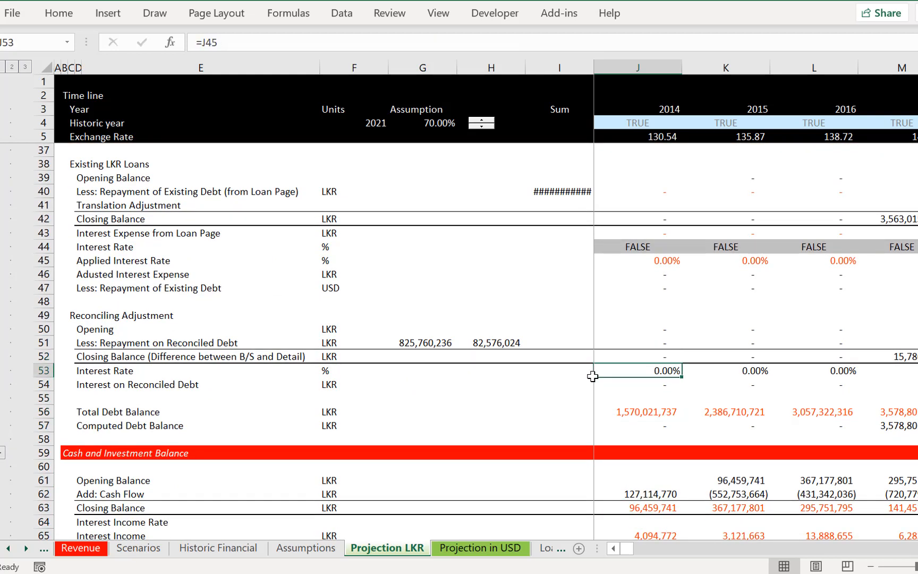
Examine the 2014 Closing Balance formula of the Reconciling Adjustment in cell J52
{"action": "key", "text": "Up"}
{"action": "key", "text": "Up"}
{"action": "key", "text": "Up"}
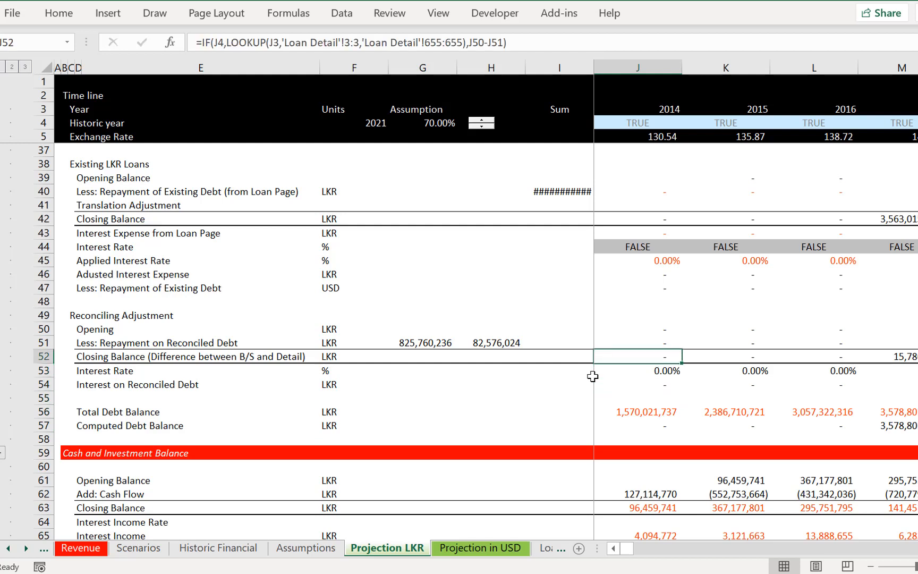
{"action": "key", "text": "F2"}
{"action": "key", "text": "Escape"}
Review the 2014 Reconciling Adjustment rows from repayment through interest down to Total Debt Balance
{"action": "key", "text": "Up"}
{"action": "key", "text": "Down"}
{"action": "key", "text": "Down"}
{"action": "key", "text": "Down"}
{"action": "key", "text": "Down"}
{"action": "key", "text": "Down"}
{"action": "key", "text": "Down"}
Review the 2014 column upward from Total Debt Balance through Existing Loans to the LKR Debt Balance for DFC Debt Facility heading
{"action": "key", "text": "Up"}
{"action": "key", "text": "Up"}
{"action": "key", "text": "Up"}
{"action": "key", "text": "Up"}
{"action": "key", "text": "Up"}
{"action": "key", "text": "Up"}
{"action": "key", "text": "Up"}
{"action": "key", "text": "Up"}
{"action": "key", "text": "Up"}
{"action": "key", "text": "Up"}
{"action": "key", "text": "Up"}
{"action": "key", "text": "Up"}
{"action": "key", "text": "Up"}
{"action": "key", "text": "Up"}
{"action": "key", "text": "Up"}
{"action": "key", "text": "Up"}
{"action": "key", "text": "Up"}
{"action": "key", "text": "Up"}
{"action": "key", "text": "Up"}
{"action": "key", "text": "Up"}
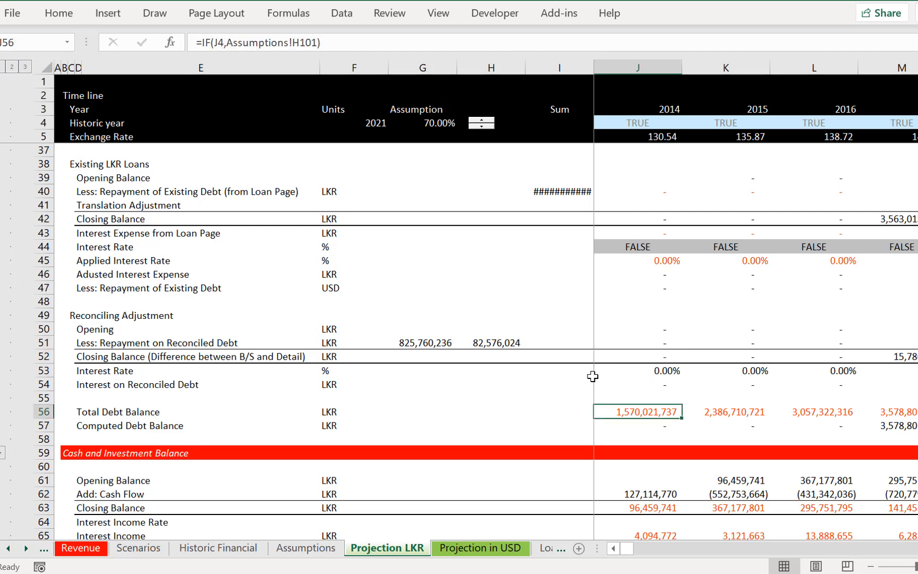
{"action": "key", "text": "Up"}
{"action": "key", "text": "Up"}
{"action": "key", "text": "Up"}
{"action": "key", "text": "Up"}
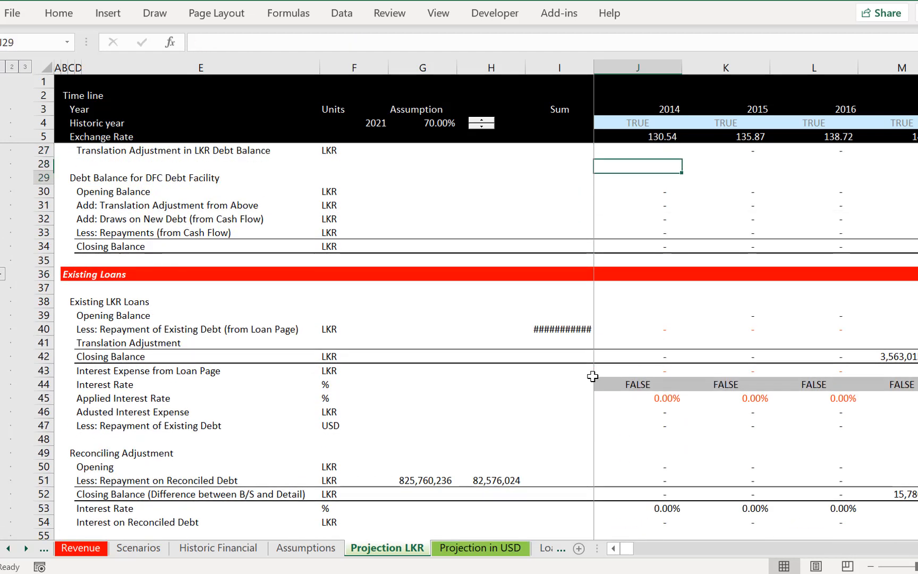
Review the 2014 column down through the LKR debt balance to the Existing LKR Loans Closing Balance, and look across that row to column H
{"action": "key", "text": "Down"}
{"action": "key", "text": "Down"}
{"action": "key", "text": "Down"}
{"action": "key", "text": "Down"}
{"action": "key", "text": "Down"}
{"action": "key", "text": "Down"}
{"action": "key", "text": "Down"}
{"action": "key", "text": "Down"}
{"action": "key", "text": "Down"}
{"action": "key", "text": "Down"}
{"action": "key", "text": "Down"}
{"action": "key", "text": "Down"}
{"action": "key", "text": "Down"}
{"action": "key", "text": "Down"}
{"action": "key", "text": "Down"}
{"action": "key", "text": "Left"}
{"action": "key", "text": "Left"}
{"action": "key", "text": "Left"}
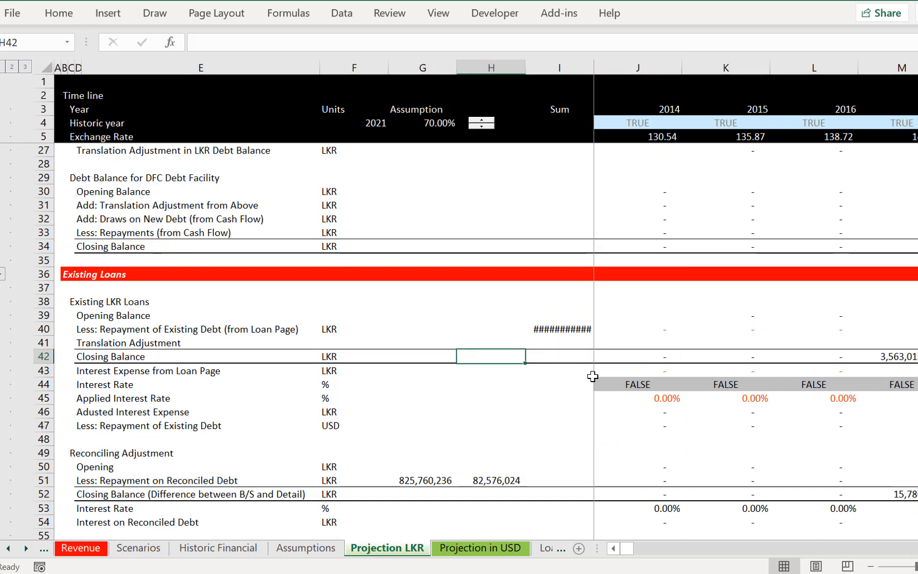
Review the 2014 column upward from the Existing LKR Loans Closing Balance through the LKR debt balance to Translation Adjustment in LKR Debt Balance
{"action": "key", "text": "Right"}
{"action": "key", "text": "Right"}
{"action": "key", "text": "Right"}
{"action": "key", "text": "Up"}
{"action": "key", "text": "Up"}
{"action": "key", "text": "Up"}
{"action": "key", "text": "Up"}
{"action": "key", "text": "Up"}
{"action": "key", "text": "Up"}
{"action": "key", "text": "Up"}
{"action": "key", "text": "Up"}
{"action": "key", "text": "Up"}
{"action": "key", "text": "Up"}
{"action": "key", "text": "Up"}
{"action": "key", "text": "Up"}
{"action": "key", "text": "Up"}
{"action": "key", "text": "Up"}
{"action": "key", "text": "Up"}
{"action": "key", "text": "Up"}
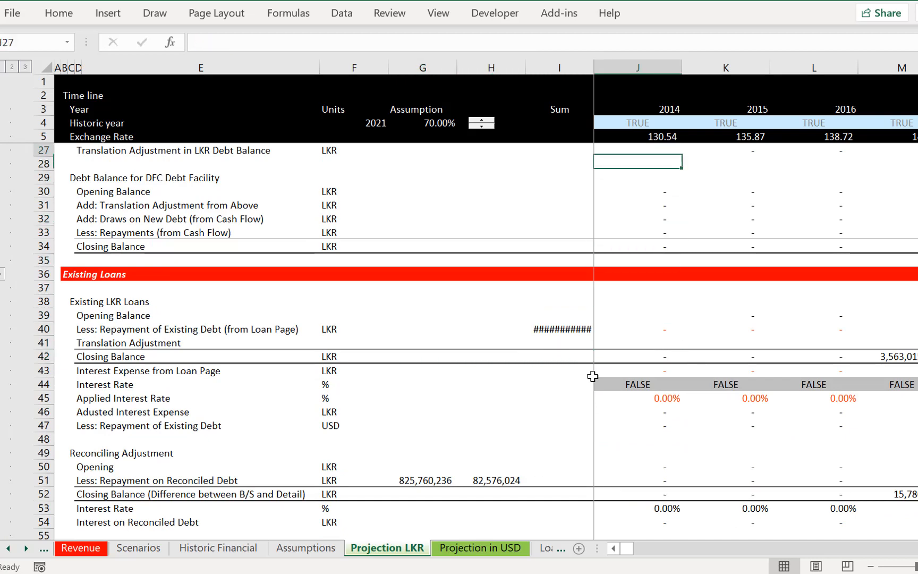
Review the 2014 column down from Debt Balance for DFC Debt Facility through Existing Loans and Reconciling Adjustment to the debt balance totals
{"action": "key", "text": "Down"}
{"action": "key", "text": "Down"}
{"action": "key", "text": "Down"}
{"action": "key", "text": "Down"}
{"action": "key", "text": "Down"}
{"action": "key", "text": "Down"}
{"action": "key", "text": "Down"}
{"action": "key", "text": "Down"}
{"action": "key", "text": "Down"}
{"action": "key", "text": "Down"}
{"action": "key", "text": "Down"}
{"action": "key", "text": "Down"}
{"action": "key", "text": "Down"}
{"action": "key", "text": "Down"}
{"action": "key", "text": "Down"}
{"action": "key", "text": "Down"}
{"action": "key", "text": "Down"}
{"action": "key", "text": "Down"}
{"action": "key", "text": "Down"}
{"action": "key", "text": "Down"}
{"action": "key", "text": "Down"}
{"action": "key", "text": "Down"}
{"action": "key", "text": "Down"}
{"action": "key", "text": "Down"}
{"action": "key", "text": "Down"}
{"action": "key", "text": "Down"}
{"action": "key", "text": "Down"}
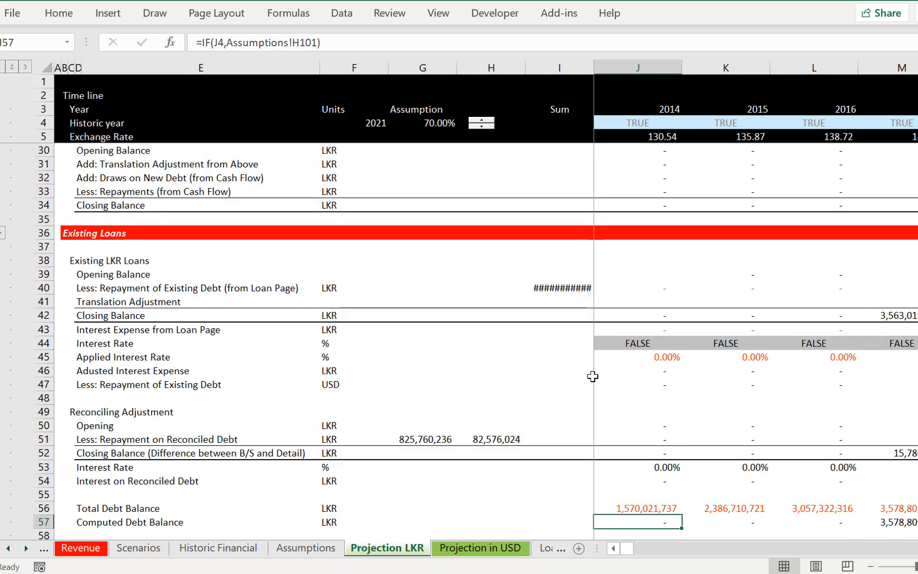
Review the 2014 rows around the debt balance totals and inspect the Total Debt Balance formula
{"action": "key", "text": "Up"}
{"action": "key", "text": "Up"}
{"action": "key", "text": "Up"}
{"action": "key", "text": "Up"}
{"action": "key", "text": "Up"}
{"action": "key", "text": "Up"}
{"action": "key", "text": "Up"}
{"action": "key", "text": "Up"}
{"action": "key", "text": "Up"}
{"action": "key", "text": "Up"}
{"action": "key", "text": "Up"}
{"action": "key", "text": "Down"}
{"action": "key", "text": "Down"}
{"action": "key", "text": "Down"}
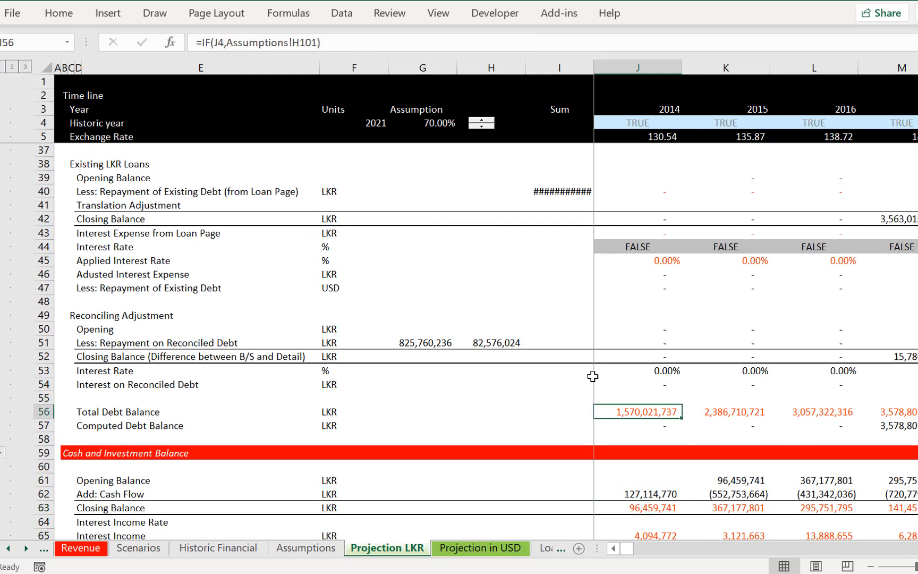
{"action": "key", "text": "F2"}
{"action": "key", "text": "Escape"}
Review the Total Debt Balance row across the historic years 2014 to 2020, returning to 2017
{"action": "key", "text": "Right"}
{"action": "key", "text": "Right"}
{"action": "key", "text": "Right"}
{"action": "key", "text": "Right"}
{"action": "key", "text": "Right"}
{"action": "key", "text": "Right"}
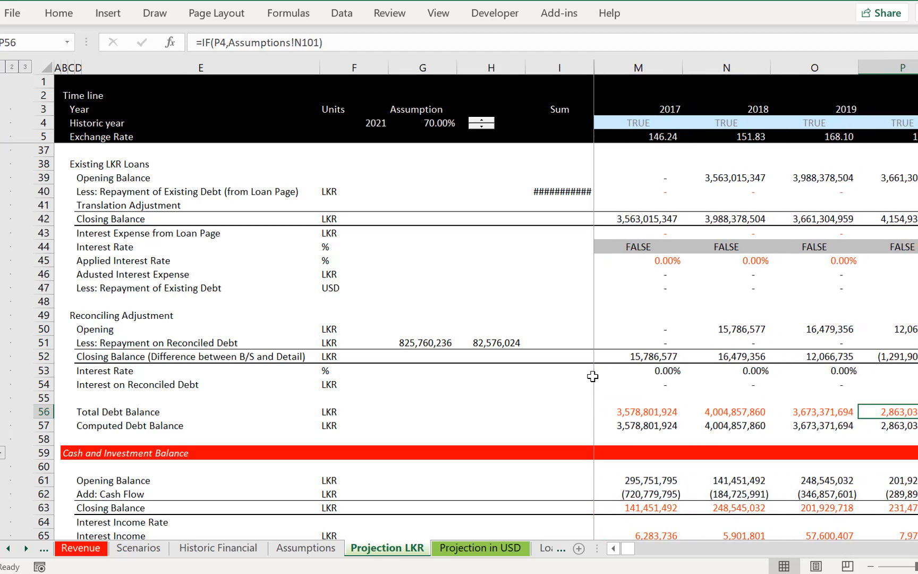
{"action": "key", "text": "Left"}
{"action": "key", "text": "Left"}
{"action": "key", "text": "Left"}
{"action": "key", "text": "Left"}
{"action": "key", "text": "Right"}
{"action": "key", "text": "Right"}
{"action": "key", "text": "Left"}
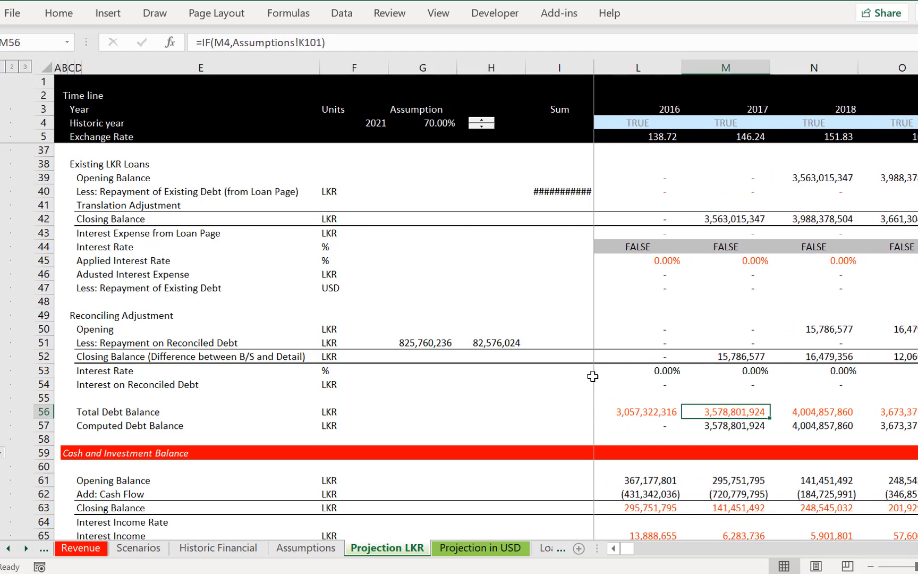
Check the Total Debt Balance row from 2017 across the change from historic year 2021 to 2022
{"action": "key", "text": "Right"}
{"action": "key", "text": "Right"}
{"action": "key", "text": "Left"}
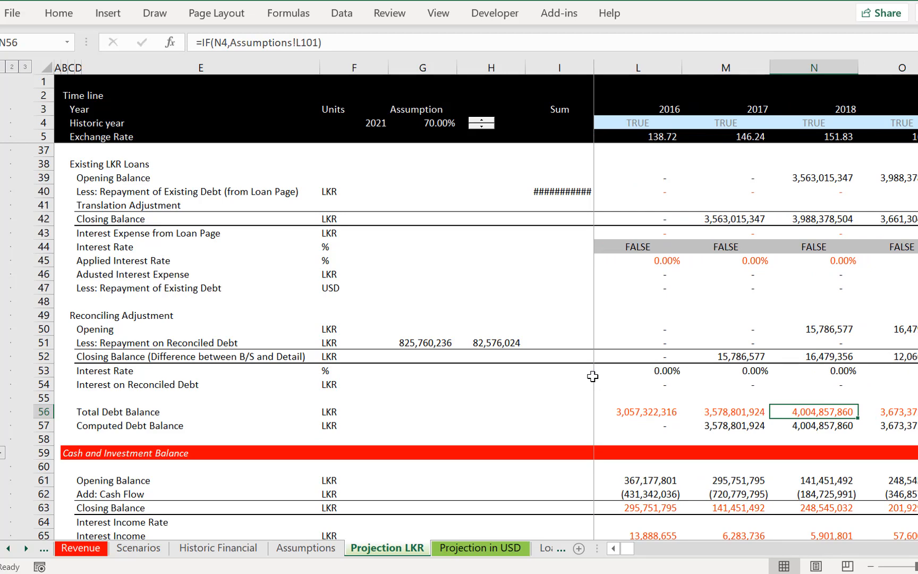
{"action": "key", "text": "Right"}
{"action": "key", "text": "Right"}
{"action": "key", "text": "Right"}
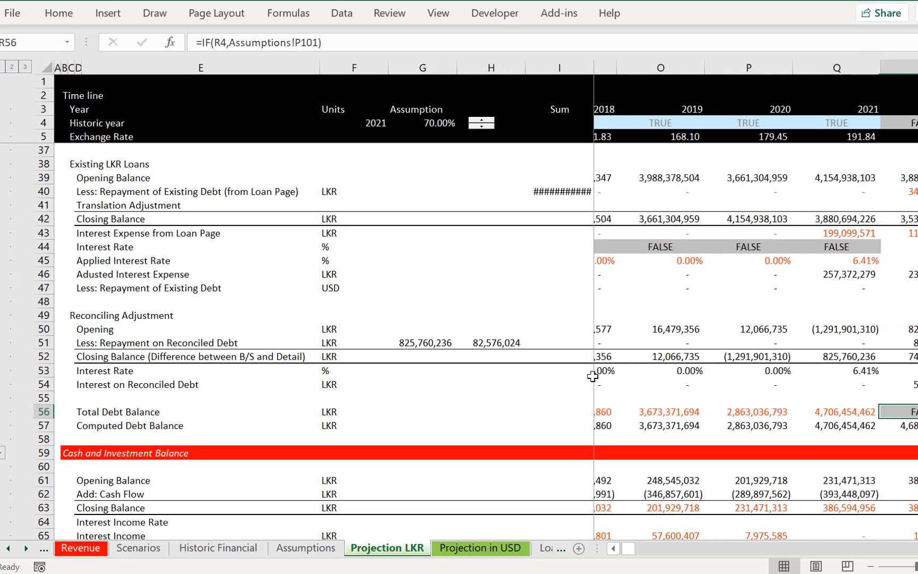
{"action": "key", "text": "Left"}
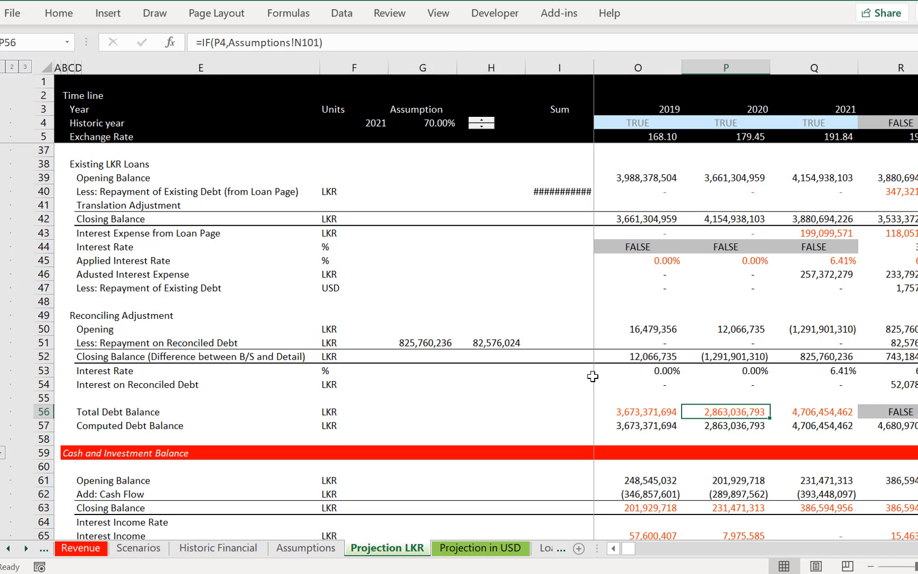
Review the 2021 column upward from Repayment on Reconciled Debt through Existing Loans to the DFC facility's USD Opening Balance
{"action": "key", "text": "Up"}
{"action": "key", "text": "Up"}
{"action": "key", "text": "Up"}
{"action": "key", "text": "Up"}
{"action": "key", "text": "Right"}
{"action": "key", "text": "Up"}
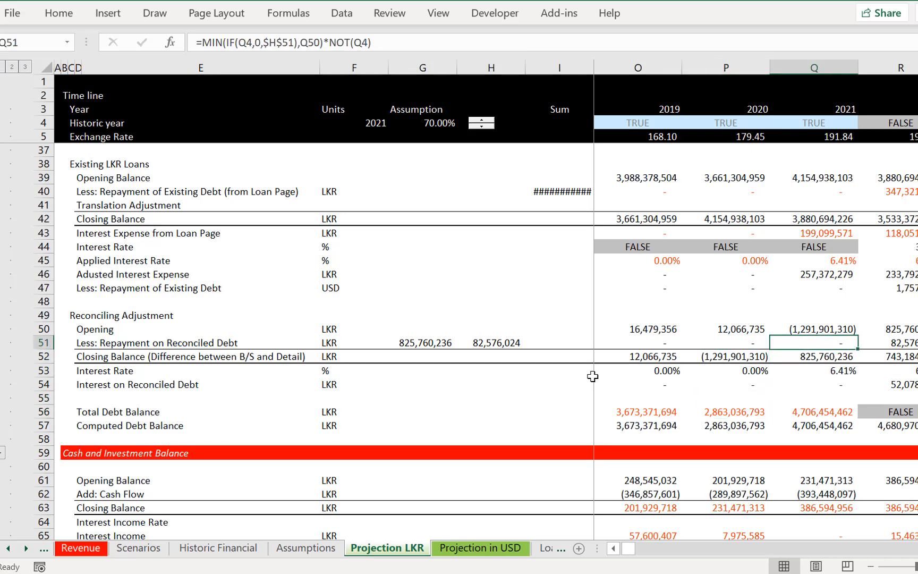
{"action": "key", "text": "Up"}
{"action": "key", "text": "Up"}
{"action": "key", "text": "Up"}
{"action": "key", "text": "Up"}
{"action": "key", "text": "Up"}
{"action": "key", "text": "Up"}
{"action": "key", "text": "Up"}
{"action": "key", "text": "Up"}
{"action": "key", "text": "Up"}
{"action": "key", "text": "Up"}
{"action": "key", "text": "Up"}
{"action": "key", "text": "Up"}
{"action": "key", "text": "Up"}
{"action": "key", "text": "Up"}
{"action": "key", "text": "Up"}
{"action": "key", "text": "Up"}
{"action": "key", "text": "Up"}
{"action": "key", "text": "Up"}
{"action": "key", "text": "Up"}
{"action": "key", "text": "Up"}
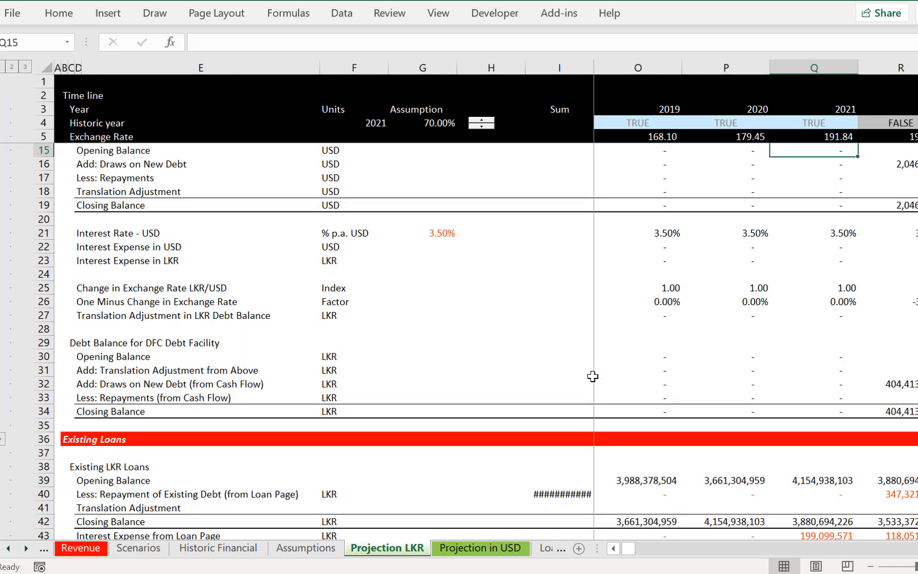
Review the 2021 column upward from the USD Opening Balance through the DFC facility commitment rows to the time line
{"action": "key", "text": "Up"}
{"action": "key", "text": "Up"}
{"action": "key", "text": "Up"}
{"action": "key", "text": "Up"}
{"action": "key", "text": "Up"}
{"action": "key", "text": "Up"}
{"action": "key", "text": "Up"}
{"action": "key", "text": "Up"}
{"action": "key", "text": "Up"}
{"action": "key", "text": "Up"}
{"action": "key", "text": "Up"}
{"action": "key", "text": "Up"}
{"action": "key", "text": "Up"}
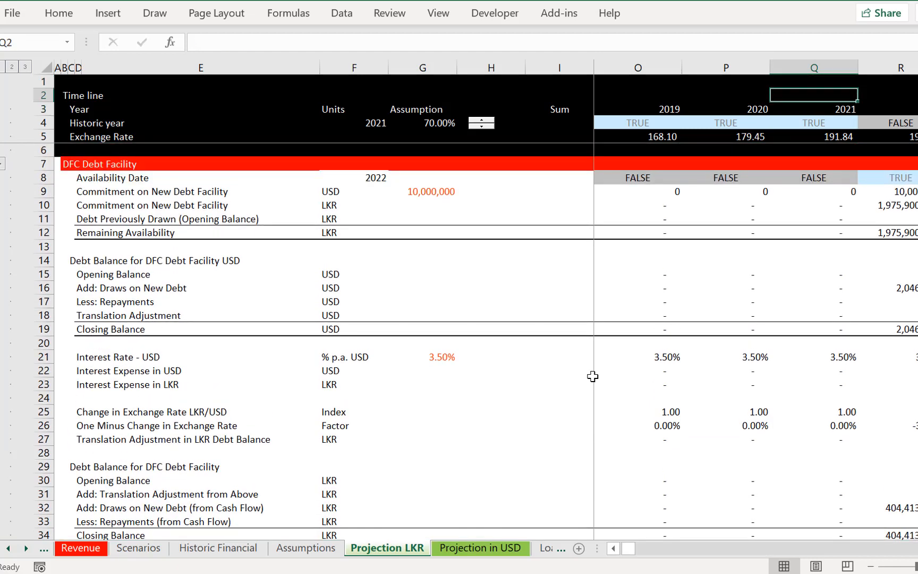
Review the 2021 DFC Debt Facility rows and inspect the 2022 Commitment on New Debt Facility formulas in USD and LKR
{"action": "key", "text": "Down"}
{"action": "key", "text": "Down"}
{"action": "key", "text": "Down"}
{"action": "key", "text": "Down"}
{"action": "key", "text": "Down"}
{"action": "key", "text": "Down"}
{"action": "key", "text": "Down"}
{"action": "key", "text": "Down"}
{"action": "key", "text": "Down"}
{"action": "key", "text": "Down"}
{"action": "key", "text": "Up"}
{"action": "key", "text": "Up"}
{"action": "key", "text": "Up"}
{"action": "key", "text": "Right"}
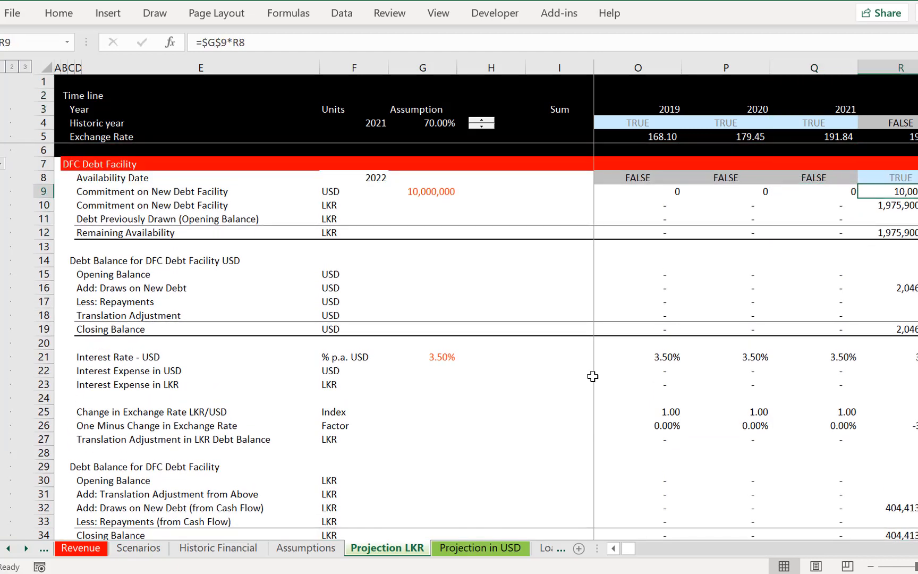
{"action": "key", "text": "Down"}
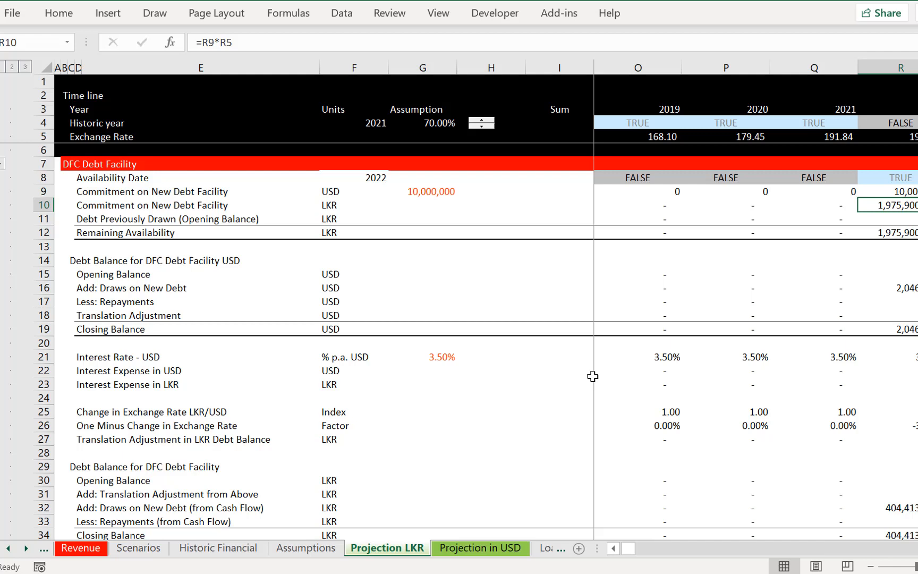
Examine the 2022 Draws on New Debt and Repayments formulas in the USD debt balance for the DFC Debt Facility
{"action": "key", "text": "Down"}
{"action": "key", "text": "Down"}
{"action": "key", "text": "Down"}
{"action": "key", "text": "Down"}
{"action": "key", "text": "Down"}
{"action": "key", "text": "Down"}
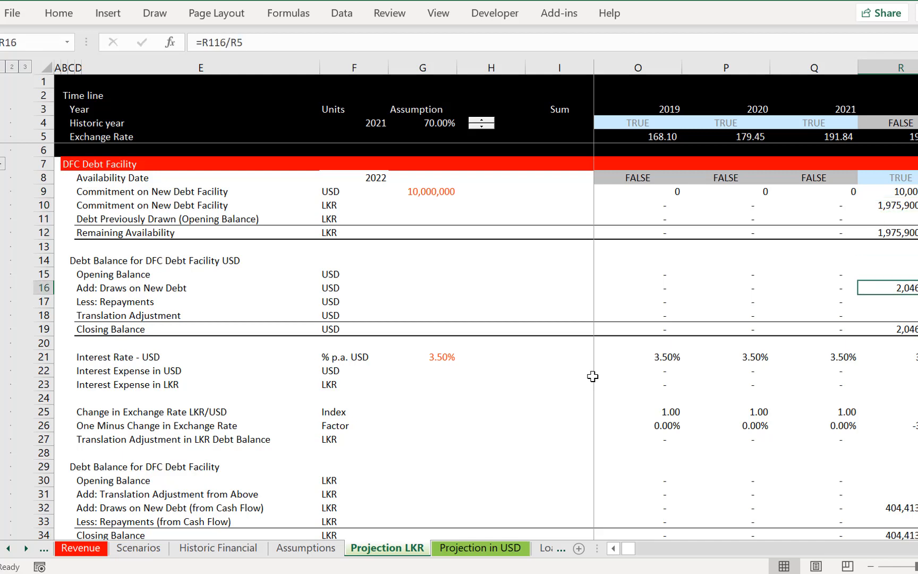
{"action": "key", "text": "Down"}
{"action": "key", "text": "Up"}
{"action": "key", "text": "Up"}
{"action": "key", "text": "Up"}
{"action": "key", "text": "Down"}
{"action": "key", "text": "Down"}
{"action": "key", "text": "Down"}
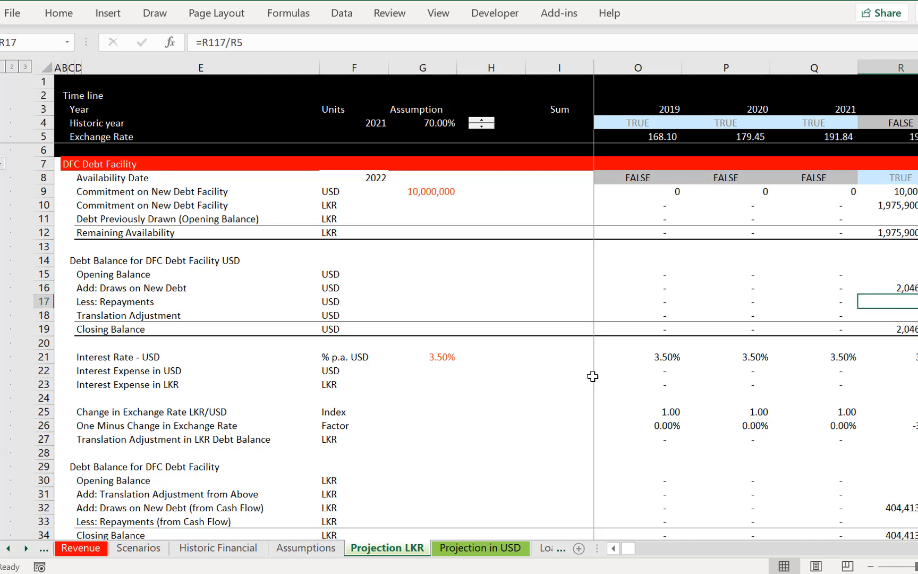
{"action": "key", "text": "Up"}
{"action": "key", "text": "Up"}
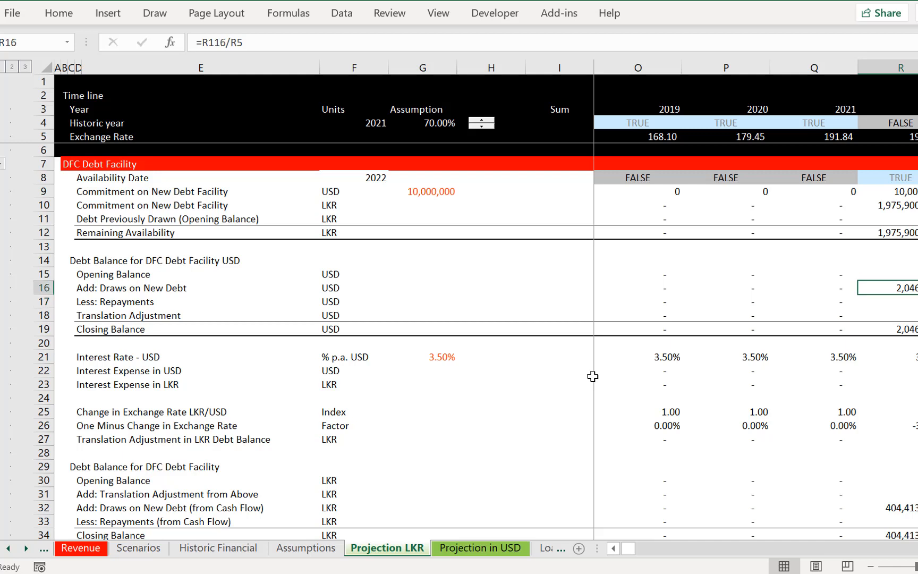
{"action": "key", "text": "Up"}
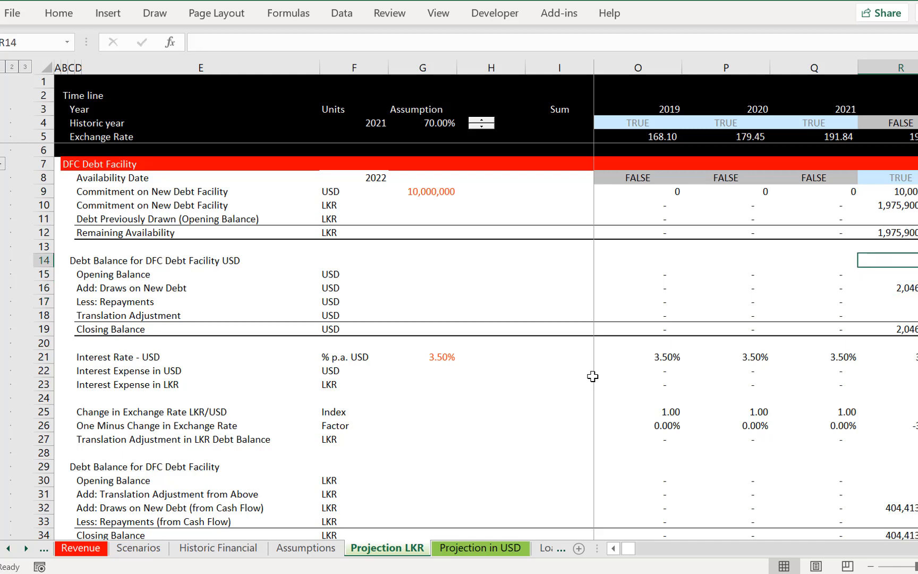
Review the 2022 column upward from the USD debt balance to the Exchange Rate and inspect its link to the Assumptions sheet
{"action": "key", "text": "Up"}
{"action": "key", "text": "Up"}
{"action": "key", "text": "Up"}
{"action": "key", "text": "Up"}
{"action": "key", "text": "Up"}
{"action": "key", "text": "Up"}
{"action": "key", "text": "Up"}
{"action": "key", "text": "Up"}
{"action": "key", "text": "Up"}
{"action": "key", "text": "Up"}
{"action": "key", "text": "Down"}
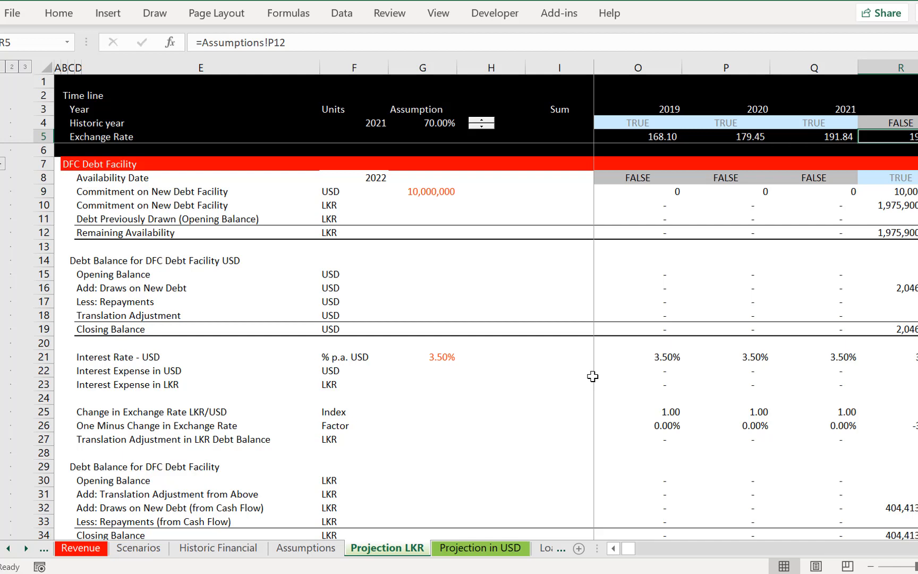
Review the 2022 column down from Exchange Rate through the DFC commitment rows and inspect the Remaining Availability formula
{"action": "key", "text": "Down"}
{"action": "key", "text": "Down"}
{"action": "key", "text": "Down"}
{"action": "key", "text": "Down"}
{"action": "key", "text": "Down"}
{"action": "key", "text": "Down"}
{"action": "key", "text": "Down"}
{"action": "key", "text": "Down"}
{"action": "key", "text": "Down"}
{"action": "key", "text": "Down"}
{"action": "key", "text": "Down"}
{"action": "key", "text": "Down"}
{"action": "key", "text": "Down"}
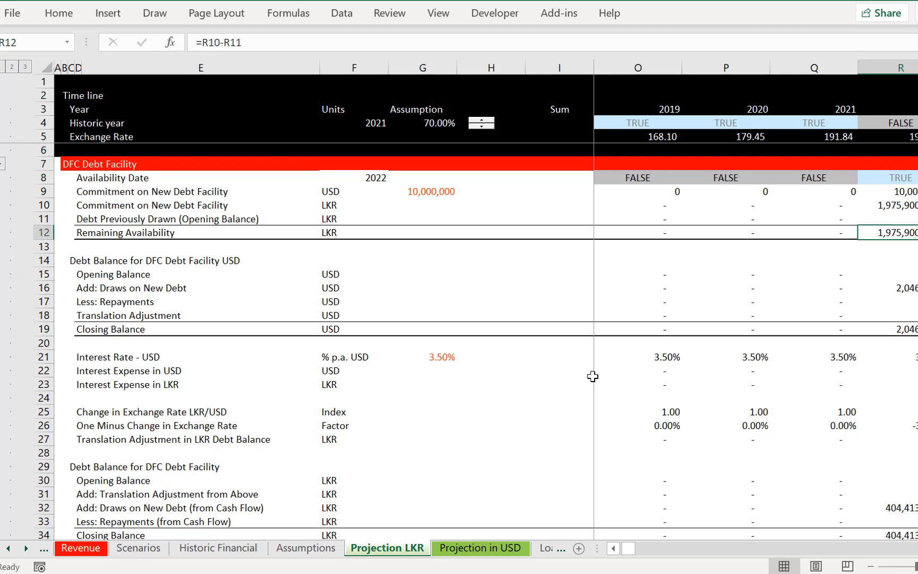
Review the 2022 column from Remaining Availability down through the DFC debt balances to Adjusted Interest Expense under Existing Loans
{"action": "key", "text": "Down"}
{"action": "key", "text": "Down"}
{"action": "key", "text": "Down"}
{"action": "key", "text": "Down"}
{"action": "key", "text": "Down"}
{"action": "key", "text": "Down"}
{"action": "key", "text": "Down"}
{"action": "key", "text": "Down"}
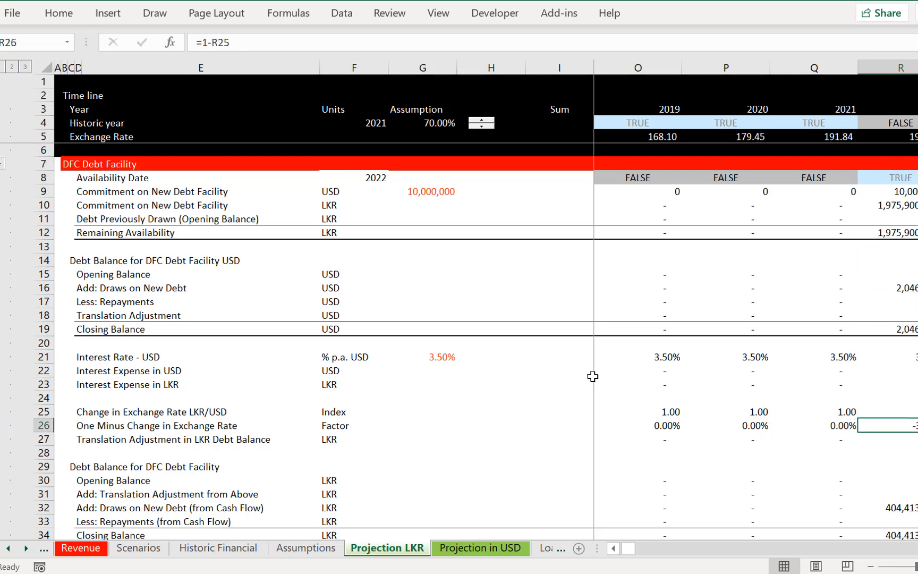
{"action": "key", "text": "Down"}
{"action": "key", "text": "Down"}
{"action": "key", "text": "Down"}
{"action": "key", "text": "Down"}
{"action": "key", "text": "Down"}
{"action": "key", "text": "Down"}
{"action": "key", "text": "Down"}
{"action": "key", "text": "Down"}
{"action": "key", "text": "Down"}
{"action": "key", "text": "Down"}
{"action": "key", "text": "Down"}
{"action": "key", "text": "Down"}
{"action": "key", "text": "Down"}
{"action": "key", "text": "Down"}
{"action": "key", "text": "Down"}
{"action": "key", "text": "Down"}
{"action": "key", "text": "Down"}
{"action": "key", "text": "Down"}
{"action": "key", "text": "Down"}
{"action": "key", "text": "Down"}
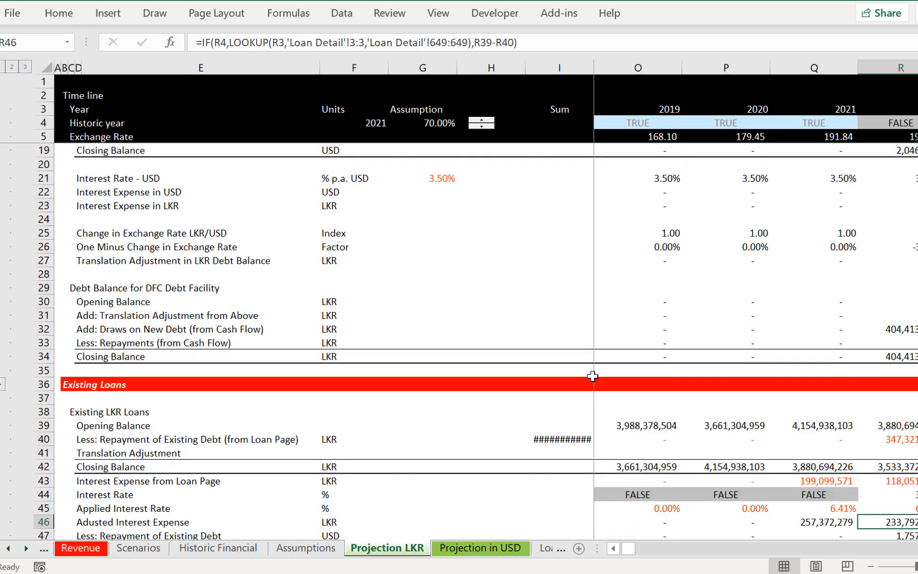
Review the 2022 column back up from Existing Loans through the LKR and USD debt balances to the start of the DFC Debt Facility section
{"action": "key", "text": "Up"}
{"action": "key", "text": "Up"}
{"action": "key", "text": "Up"}
{"action": "key", "text": "Up"}
{"action": "key", "text": "Up"}
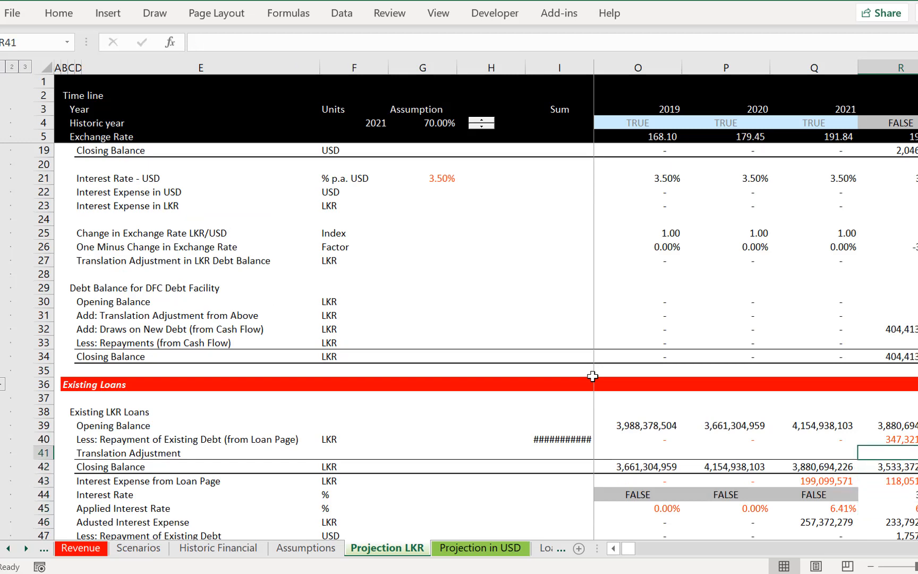
{"action": "key", "text": "Up"}
{"action": "key", "text": "Up"}
{"action": "key", "text": "Up"}
{"action": "key", "text": "Up"}
{"action": "key", "text": "Up"}
{"action": "key", "text": "Up"}
{"action": "key", "text": "Up"}
{"action": "key", "text": "Up"}
{"action": "key", "text": "Up"}
{"action": "key", "text": "Up"}
{"action": "key", "text": "Up"}
{"action": "key", "text": "Up"}
{"action": "key", "text": "Up"}
{"action": "key", "text": "Up"}
{"action": "key", "text": "Up"}
{"action": "key", "text": "Up"}
{"action": "key", "text": "Up"}
{"action": "key", "text": "Up"}
{"action": "key", "text": "Up"}
{"action": "key", "text": "Up"}
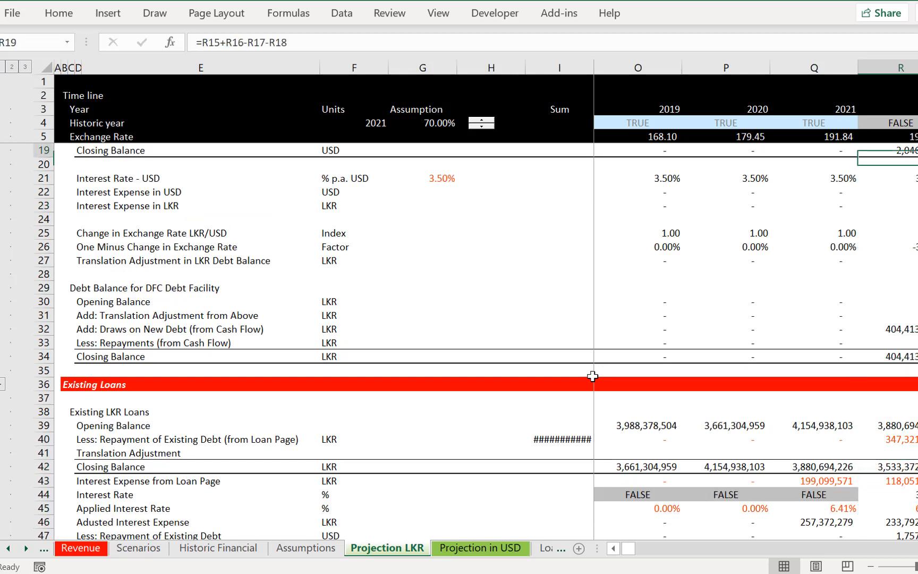
{"action": "key", "text": "Down"}
{"action": "key", "text": "Down"}
{"action": "key", "text": "Down"}
{"action": "key", "text": "Down"}
{"action": "key", "text": "Down"}
{"action": "key", "text": "Down"}
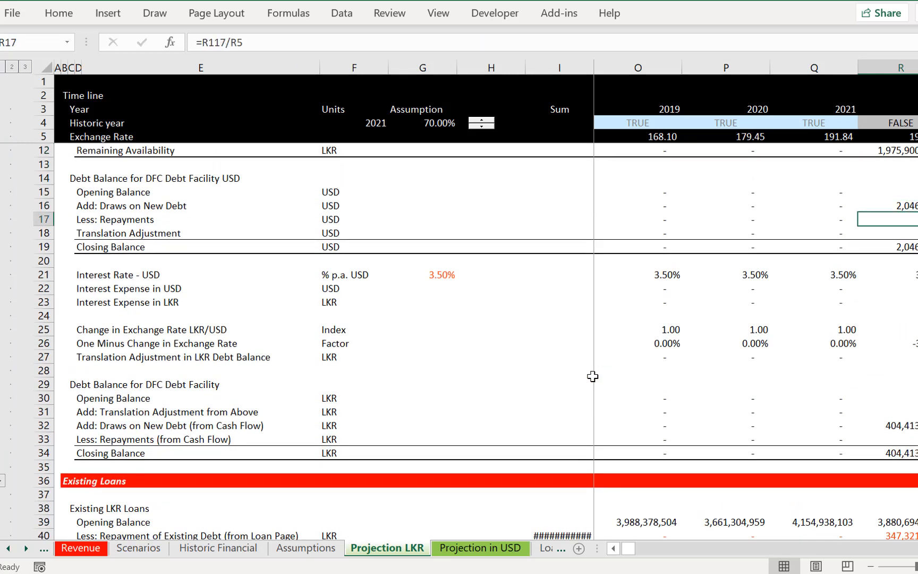
{"action": "key", "text": "Up"}
{"action": "key", "text": "Up"}
{"action": "key", "text": "Up"}
{"action": "key", "text": "Up"}
{"action": "key", "text": "Up"}
{"action": "key", "text": "Up"}
{"action": "key", "text": "Up"}
{"action": "key", "text": "Up"}
{"action": "key", "text": "Up"}
{"action": "key", "text": "Up"}
{"action": "key", "text": "Up"}
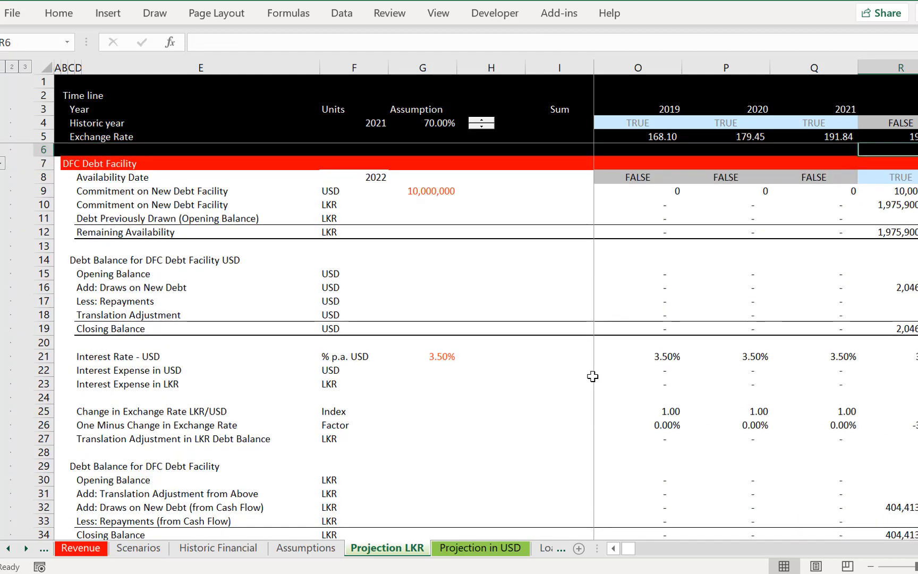
Inspect the 2023 Translation Adjustment in LKR Debt Balance formula and the cells it references, leaving it as is
{"action": "key", "text": "Down"}
{"action": "key", "text": "Down"}
{"action": "key", "text": "Down"}
{"action": "key", "text": "Down"}
{"action": "key", "text": "Down"}
{"action": "key", "text": "Down"}
{"action": "key", "text": "Down"}
{"action": "key", "text": "Down"}
{"action": "key", "text": "Down"}
{"action": "key", "text": "Down"}
{"action": "key", "text": "Down"}
{"action": "key", "text": "Down"}
{"action": "key", "text": "Down"}
{"action": "key", "text": "Down"}
{"action": "key", "text": "Down"}
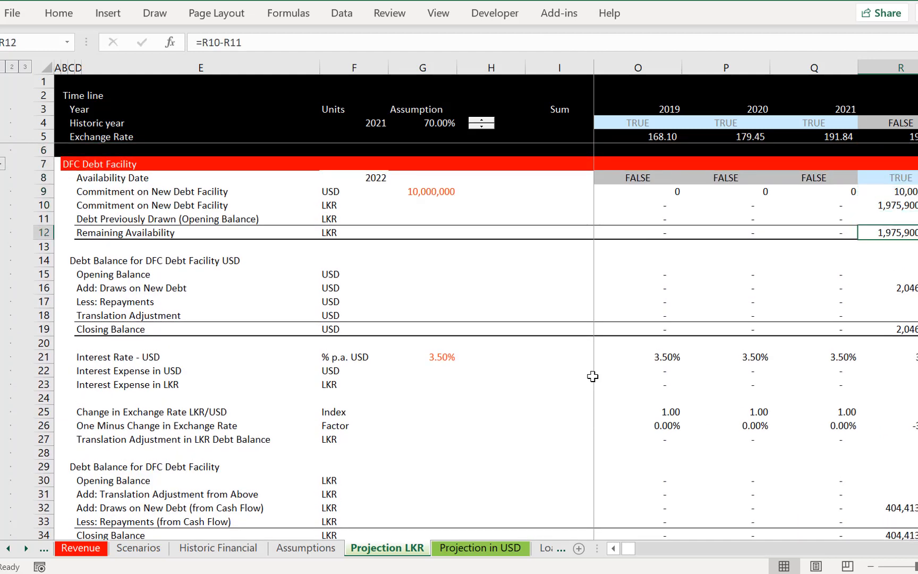
{"action": "key", "text": "Down"}
{"action": "key", "text": "Down"}
{"action": "key", "text": "Down"}
{"action": "key", "text": "Down"}
{"action": "key", "text": "Down"}
{"action": "key", "text": "Right"}
{"action": "key", "text": "Right"}
{"action": "key", "text": "Right"}
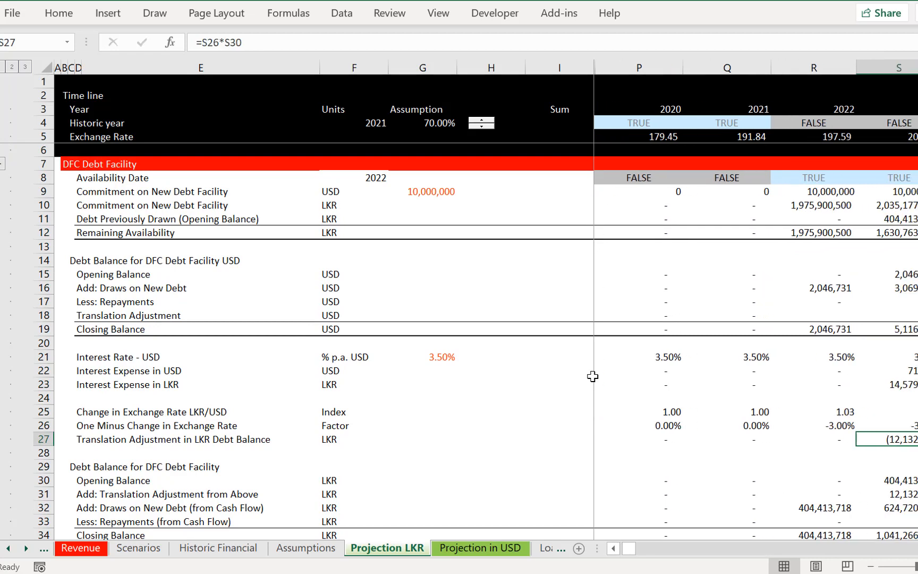
{"action": "key", "text": "Left"}
{"action": "key", "text": "Left"}
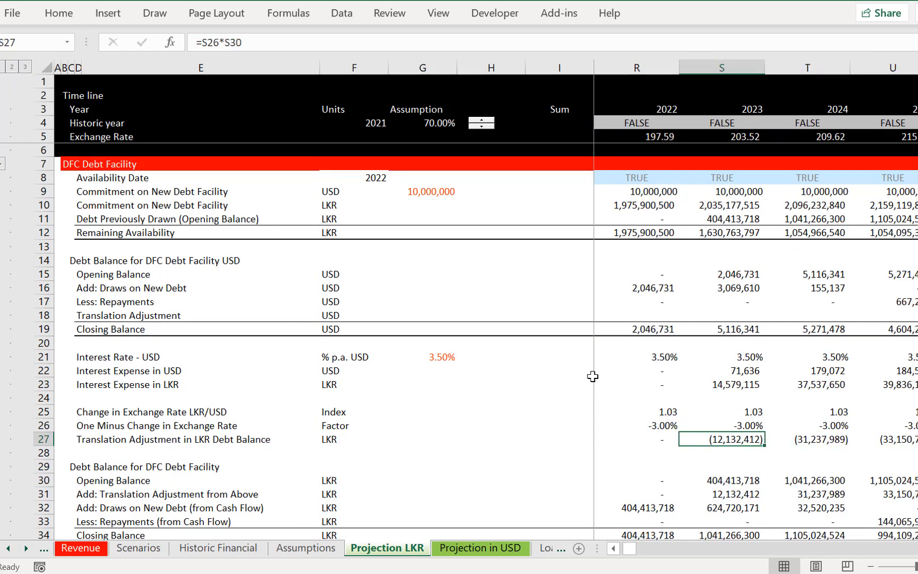
{"action": "key", "text": "F2"}
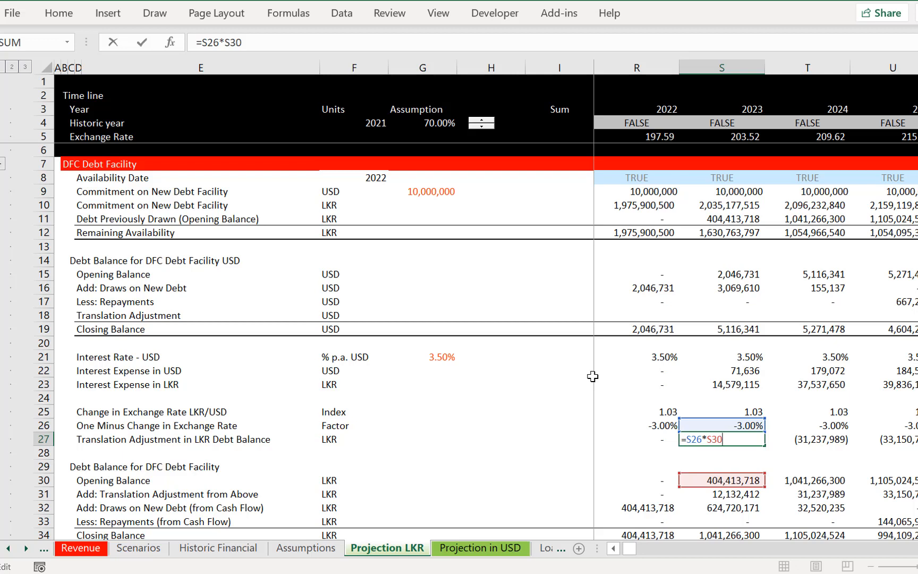
{"action": "key", "text": "ctrl+Return"}
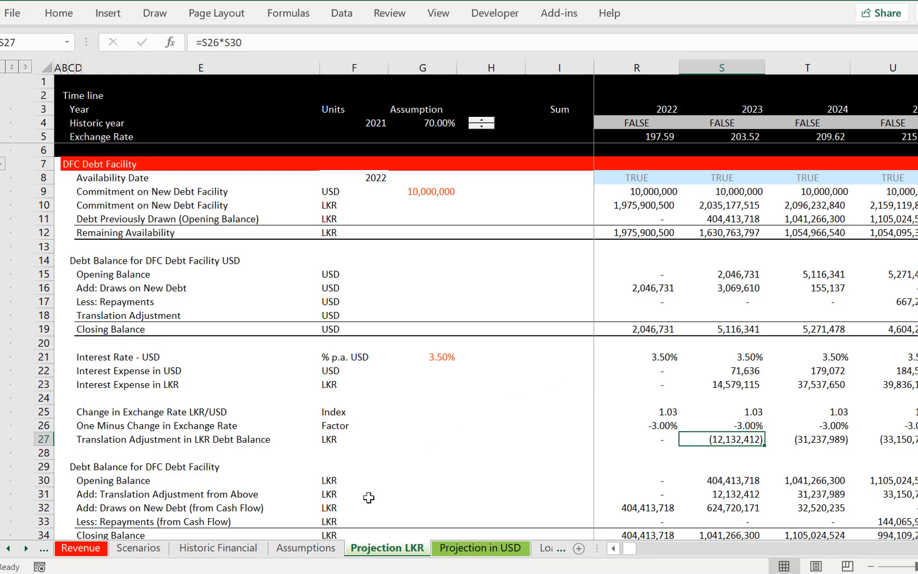
Switch to the web browser and bring up the Case Study on Corporate Model page on edbodmer.com
{"action": "key", "text": "alt+Tab"}
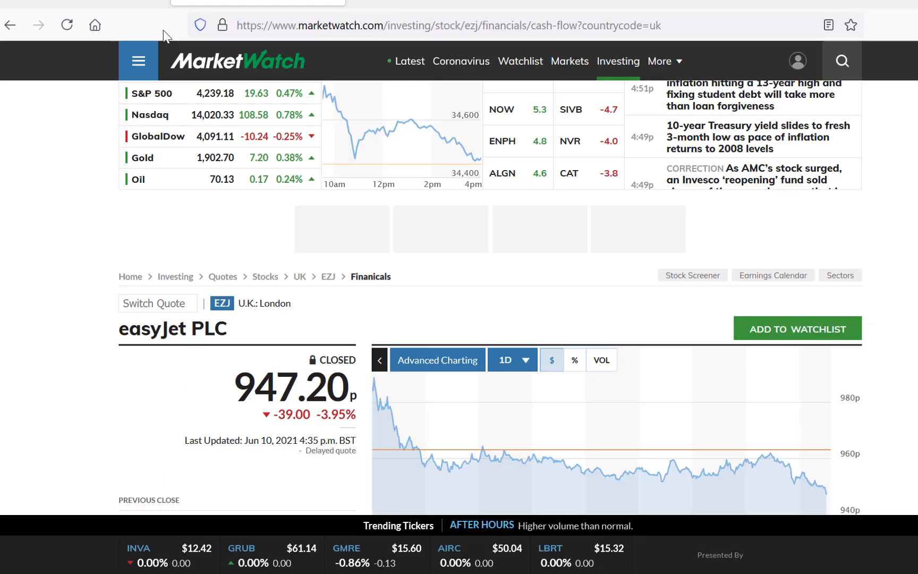
{"action": "left_click", "coordinate": [114, 3]}
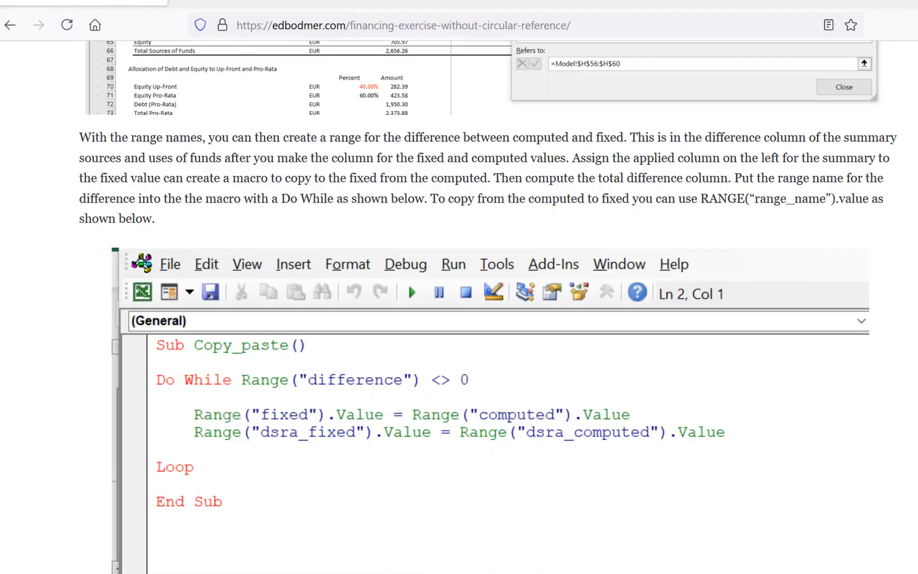
{"action": "key", "text": "ctrl+Home"}
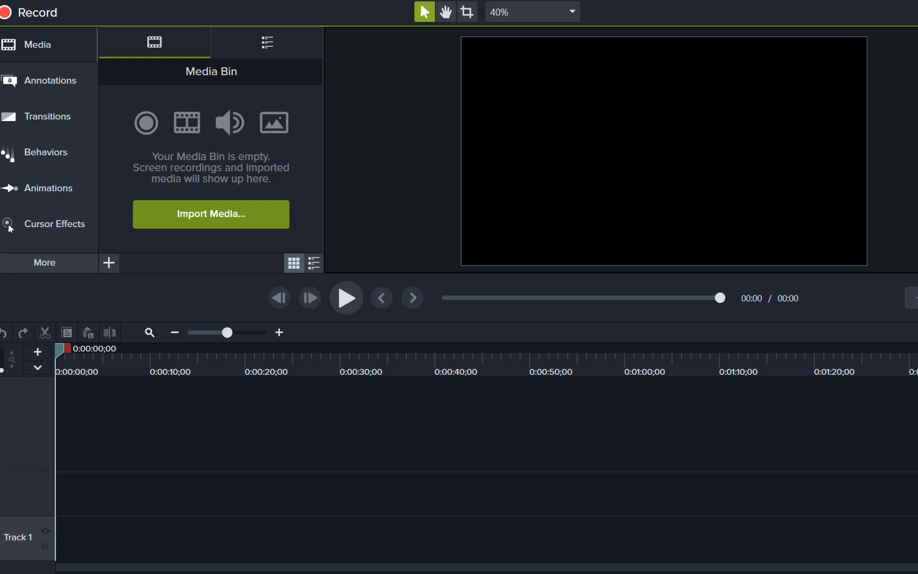
{"action": "left_click", "coordinate": [566, 571]}
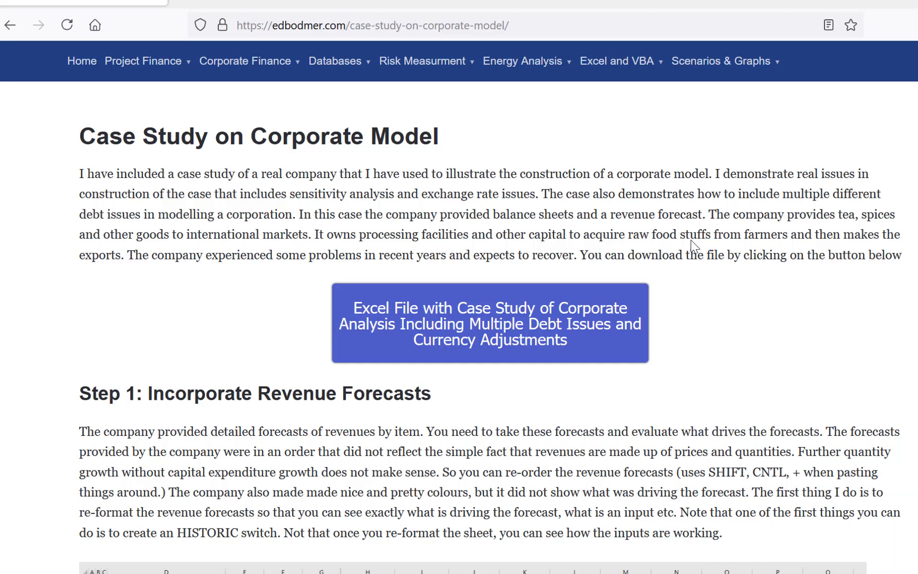
Open the Currency Adjustments, Taxes and Debt page from the site's Project Finance topics on actuals, model review, currency and funds
{"action": "mouse_move", "coordinate": [120, 74]}
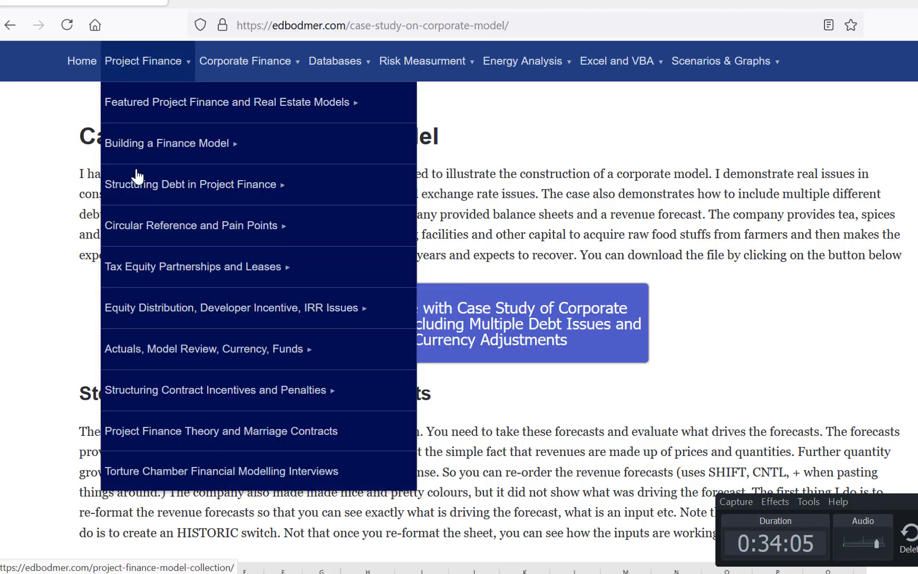
{"action": "mouse_move", "coordinate": [158, 352]}
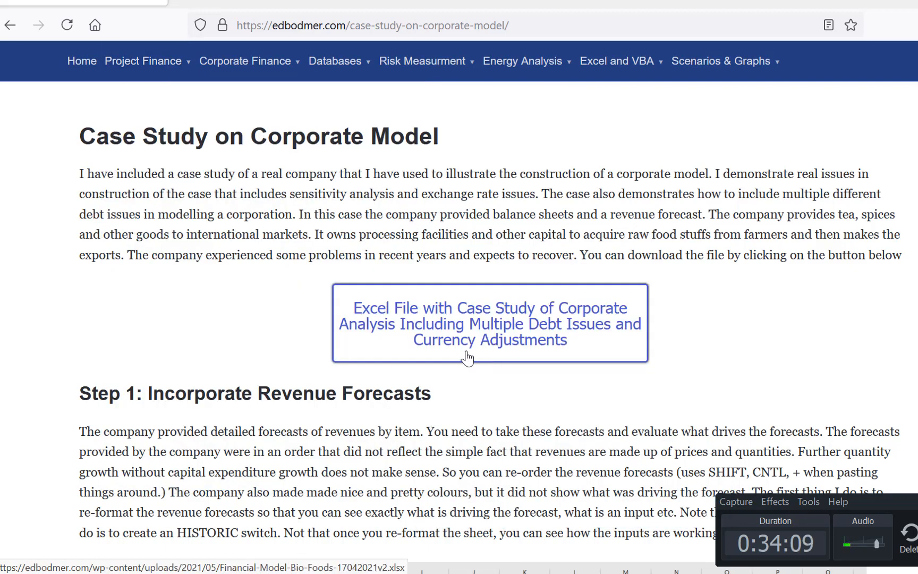
{"action": "mouse_move", "coordinate": [189, 66]}
{"action": "mouse_move", "coordinate": [217, 372]}
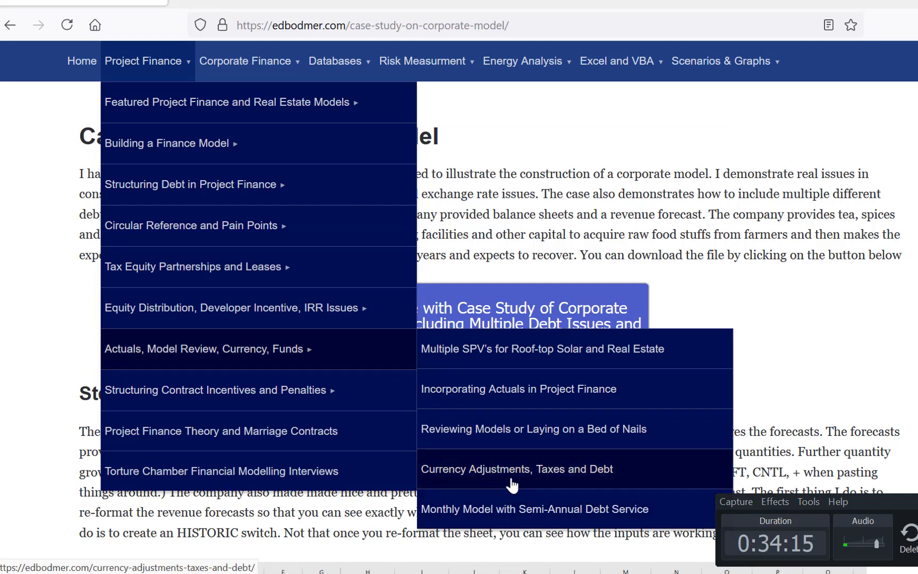
{"action": "left_click", "coordinate": [512, 485]}
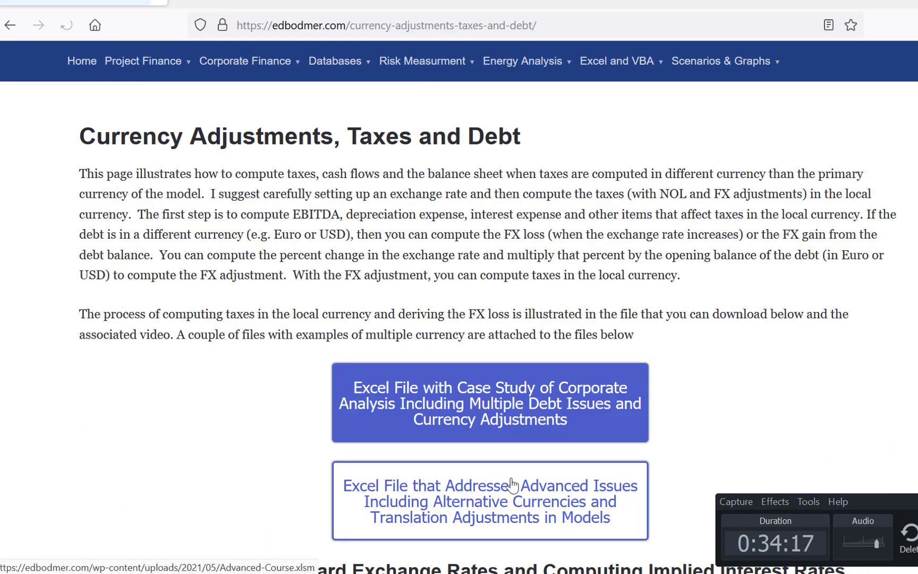
Read through the page's forward exchange rate, translation adjustment and balance sheet examples, and return to its Excel file downloads
{"action": "scroll", "coordinate": [512, 485], "scroll_direction": "down", "scroll_amount": 8}
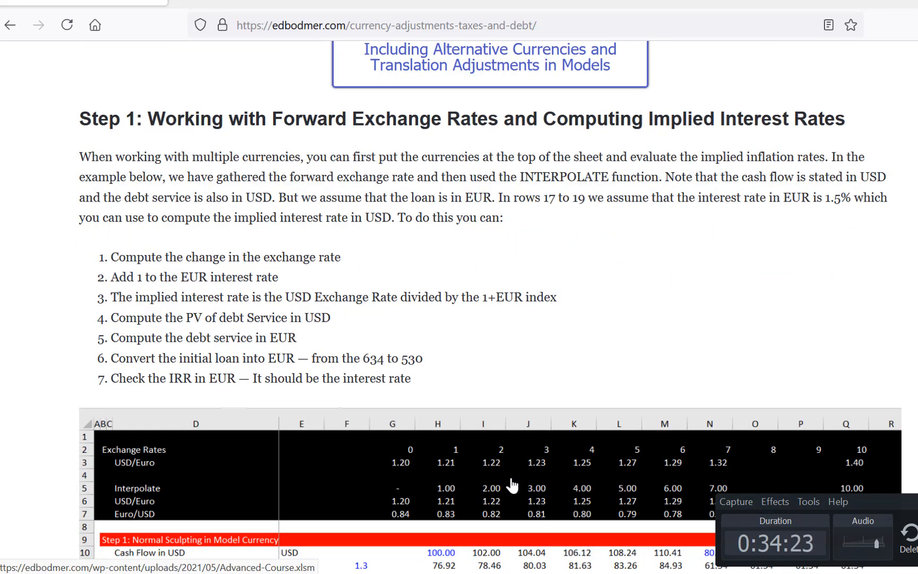
{"action": "scroll", "coordinate": [511, 484], "scroll_direction": "down", "scroll_amount": 5}
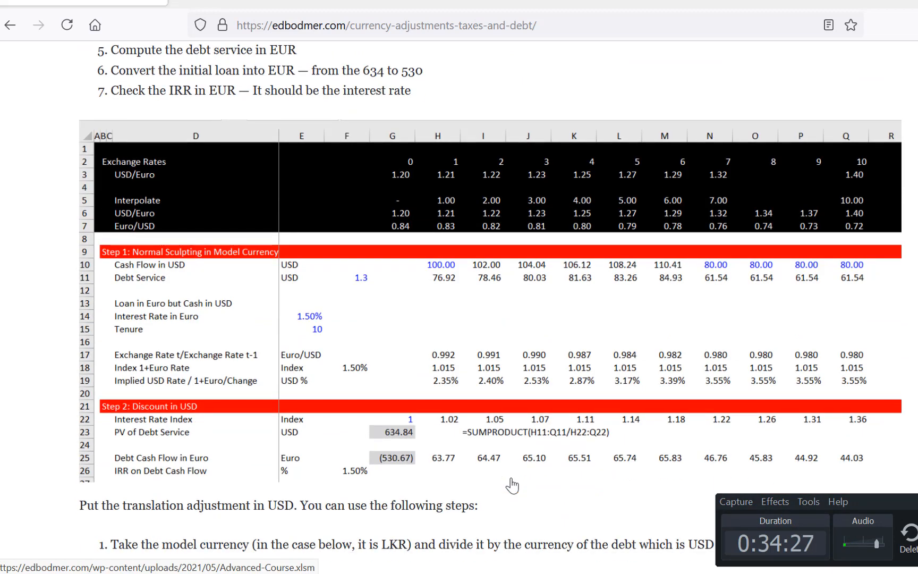
{"action": "scroll", "coordinate": [512, 484], "scroll_direction": "up", "scroll_amount": 2}
{"action": "scroll", "coordinate": [512, 484], "scroll_direction": "down", "scroll_amount": 15}
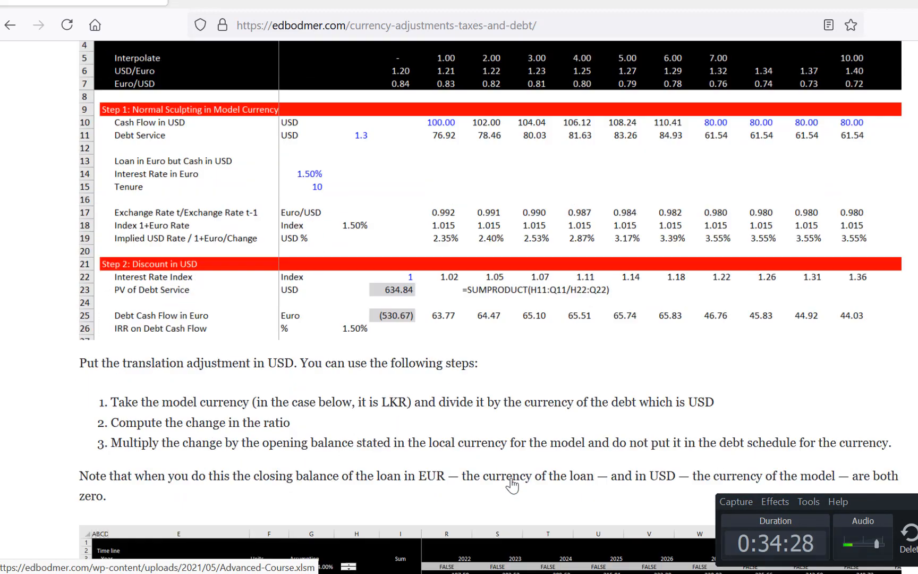
{"action": "scroll", "coordinate": [512, 485], "scroll_direction": "down", "scroll_amount": 8}
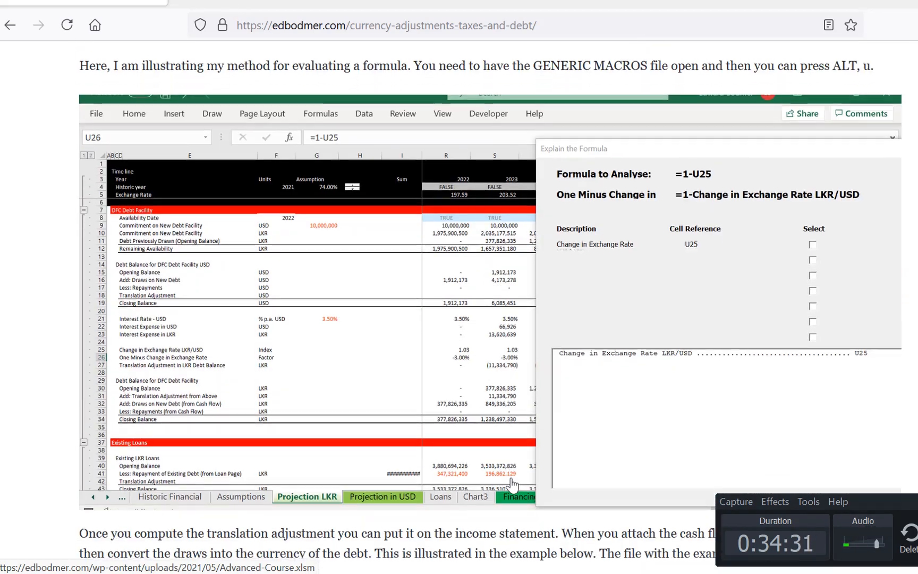
{"action": "scroll", "coordinate": [511, 485], "scroll_direction": "down", "scroll_amount": 12}
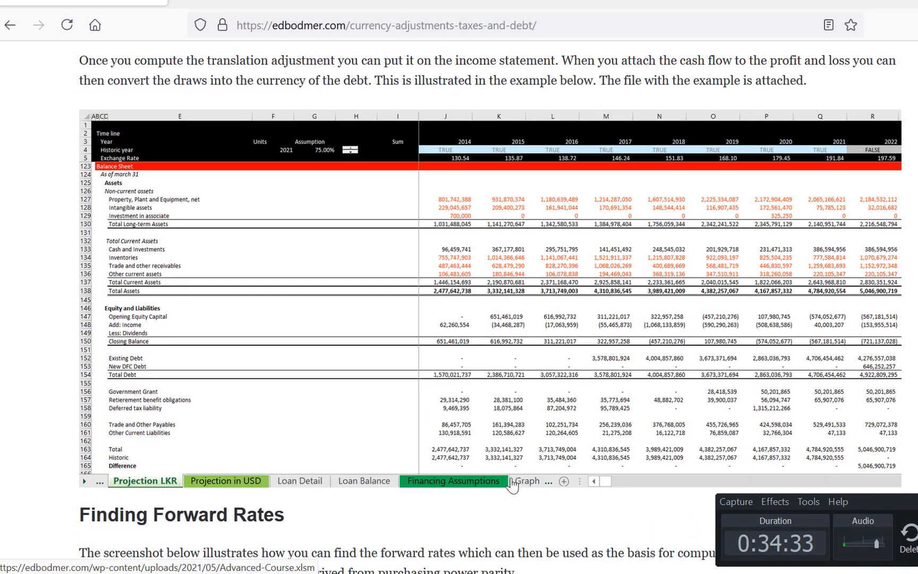
{"action": "scroll", "coordinate": [512, 485], "scroll_direction": "up", "scroll_amount": 20}
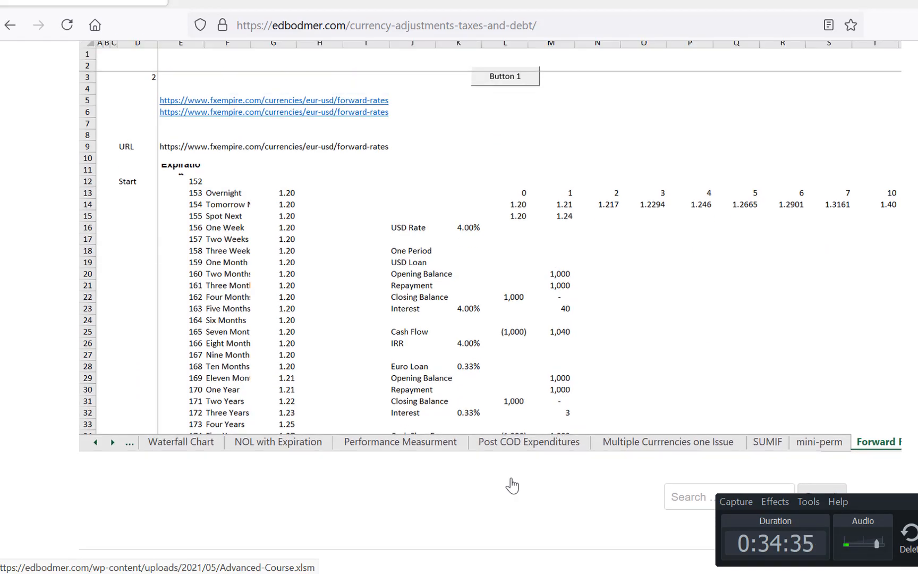
{"action": "scroll", "coordinate": [512, 484], "scroll_direction": "up", "scroll_amount": 20}
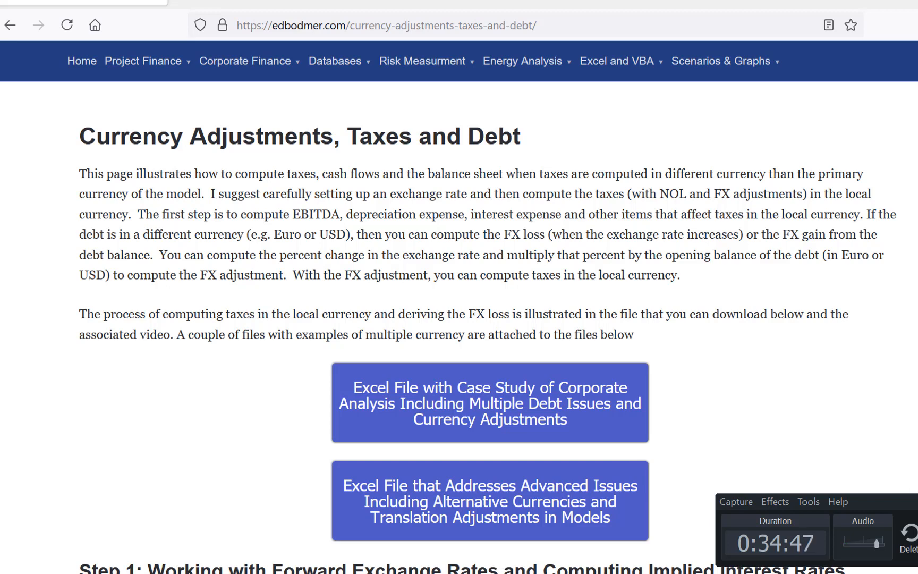
Switch back to the tea financial model workbook in Excel and review the 2023 column from the translation adjustment up to the USD commitment
{"action": "mouse_move", "coordinate": [512, 573]}
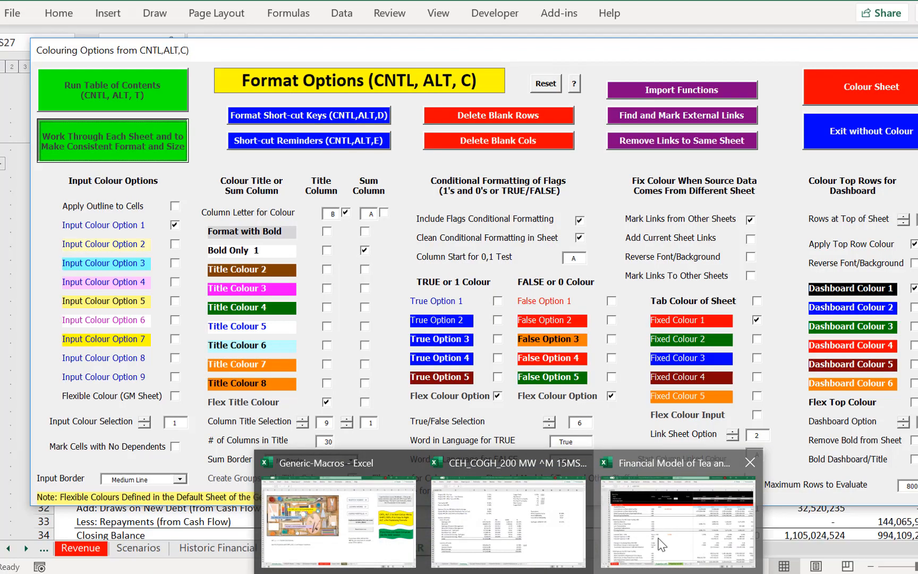
{"action": "left_click", "coordinate": [686, 512]}
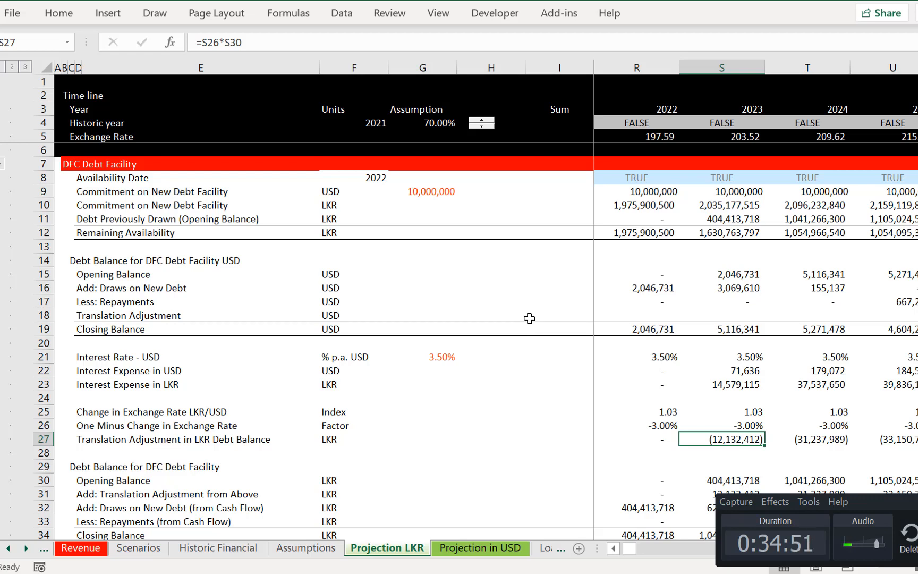
{"action": "key", "text": "Down"}
{"action": "key", "text": "Up"}
{"action": "key", "text": "Up"}
{"action": "key", "text": "Up"}
{"action": "key", "text": "Up"}
{"action": "key", "text": "Up"}
{"action": "key", "text": "Up"}
{"action": "key", "text": "Up"}
{"action": "key", "text": "Up"}
{"action": "key", "text": "Up"}
{"action": "key", "text": "Up"}
{"action": "key", "text": "Up"}
{"action": "key", "text": "Up"}
{"action": "key", "text": "Up"}
{"action": "key", "text": "Up"}
{"action": "key", "text": "Up"}
{"action": "key", "text": "Up"}
{"action": "key", "text": "Up"}
{"action": "key", "text": "Up"}
{"action": "key", "text": "Up"}
{"action": "key", "text": "Up"}
{"action": "key", "text": "Up"}
{"action": "key", "text": "Up"}
{"action": "key", "text": "Up"}
{"action": "key", "text": "Up"}
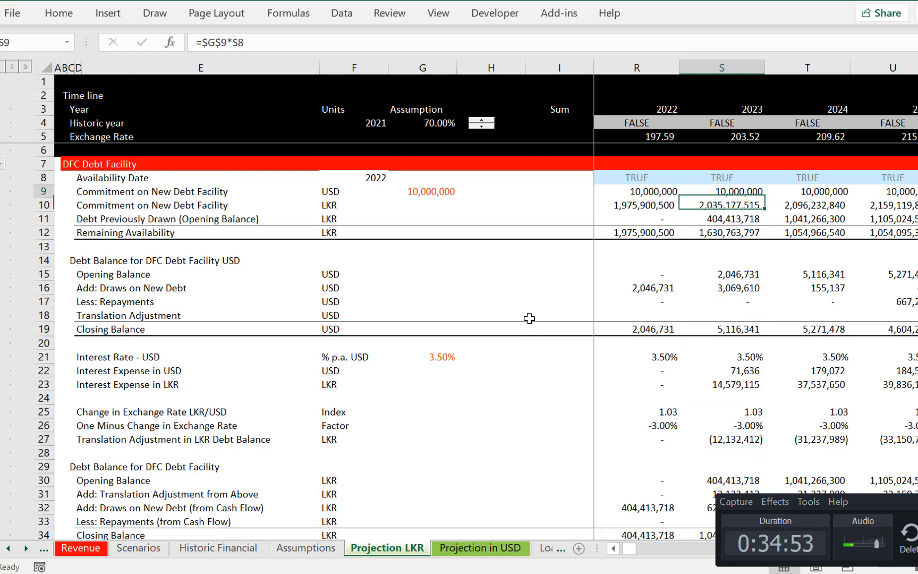
Review the 2023 column from the DFC Debt Facility calculations down through the Existing Loans section to Cash and Investment Balance
{"action": "key", "text": "Down"}
{"action": "key", "text": "Down"}
{"action": "key", "text": "Down"}
{"action": "key", "text": "Down"}
{"action": "key", "text": "Down"}
{"action": "key", "text": "Down"}
{"action": "key", "text": "Down"}
{"action": "key", "text": "Down"}
{"action": "key", "text": "Down"}
{"action": "key", "text": "Down"}
{"action": "key", "text": "Down"}
{"action": "key", "text": "Down"}
{"action": "key", "text": "Down"}
{"action": "key", "text": "Down"}
{"action": "key", "text": "Down"}
{"action": "key", "text": "Down"}
{"action": "key", "text": "Down"}
{"action": "key", "text": "Down"}
{"action": "key", "text": "Down"}
{"action": "key", "text": "Down"}
{"action": "key", "text": "Down"}
{"action": "key", "text": "Down"}
{"action": "key", "text": "Down"}
{"action": "key", "text": "Down"}
{"action": "key", "text": "Down"}
{"action": "key", "text": "Down"}
{"action": "key", "text": "Down"}
{"action": "key", "text": "Down"}
{"action": "key", "text": "Down"}
{"action": "key", "text": "Down"}
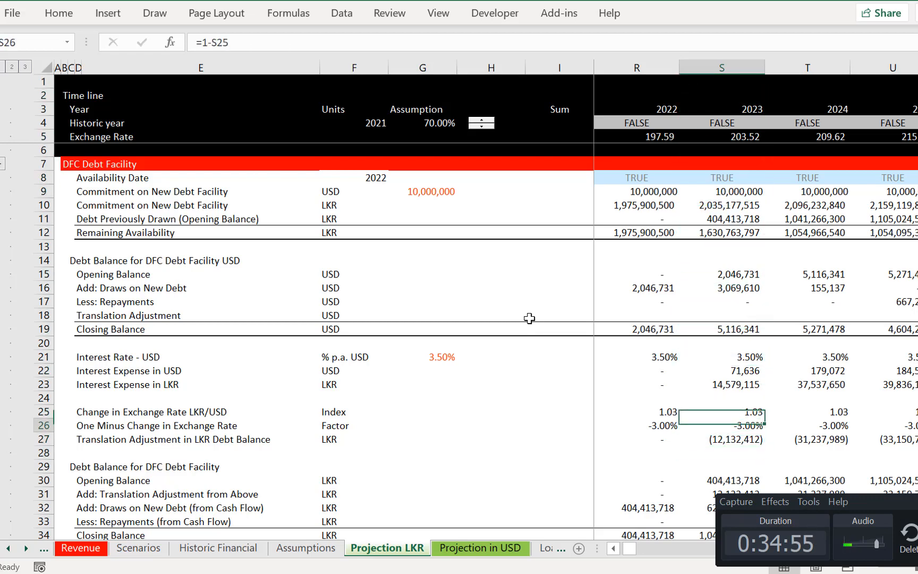
{"action": "key", "text": "Down"}
{"action": "key", "text": "Down"}
{"action": "key", "text": "Down"}
{"action": "key", "text": "Down"}
{"action": "key", "text": "Down"}
{"action": "key", "text": "Down"}
{"action": "key", "text": "Down"}
{"action": "key", "text": "Down"}
{"action": "key", "text": "Down"}
{"action": "key", "text": "Down"}
{"action": "key", "text": "Down"}
{"action": "key", "text": "Down"}
{"action": "key", "text": "Down"}
{"action": "key", "text": "Down"}
{"action": "key", "text": "Down"}
{"action": "key", "text": "Down"}
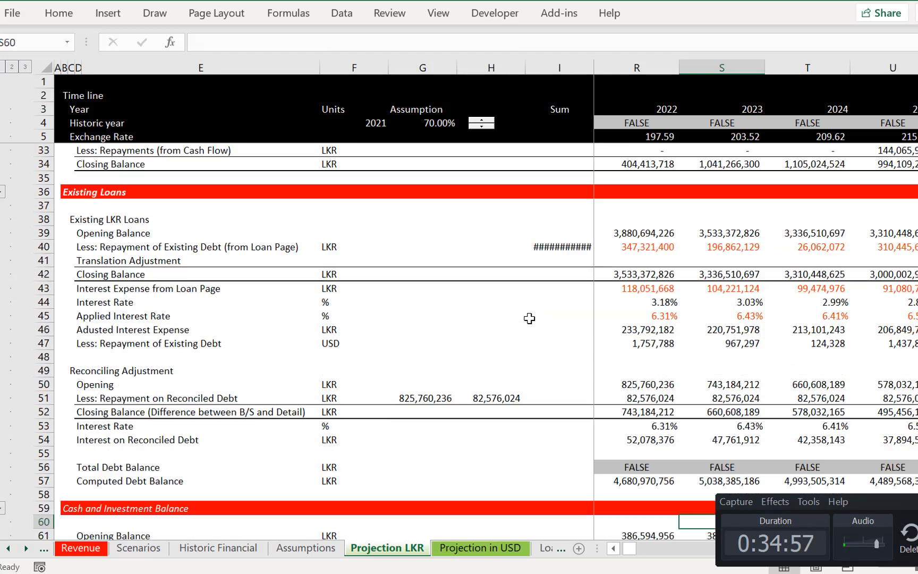
Review the 2023 column through the Cash and Investment Balance and Income Statement sections to the start of the Cash Flow Statement
{"action": "key", "text": "Down"}
{"action": "key", "text": "Down"}
{"action": "key", "text": "Down"}
{"action": "key", "text": "Down"}
{"action": "key", "text": "Down"}
{"action": "key", "text": "Down"}
{"action": "key", "text": "Down"}
{"action": "key", "text": "Down"}
{"action": "key", "text": "Down"}
{"action": "key", "text": "Down"}
{"action": "key", "text": "Down"}
{"action": "key", "text": "Down"}
{"action": "key", "text": "Down"}
{"action": "key", "text": "Down"}
{"action": "key", "text": "Down"}
{"action": "key", "text": "Down"}
{"action": "key", "text": "Down"}
{"action": "key", "text": "Down"}
{"action": "key", "text": "Down"}
{"action": "key", "text": "Down"}
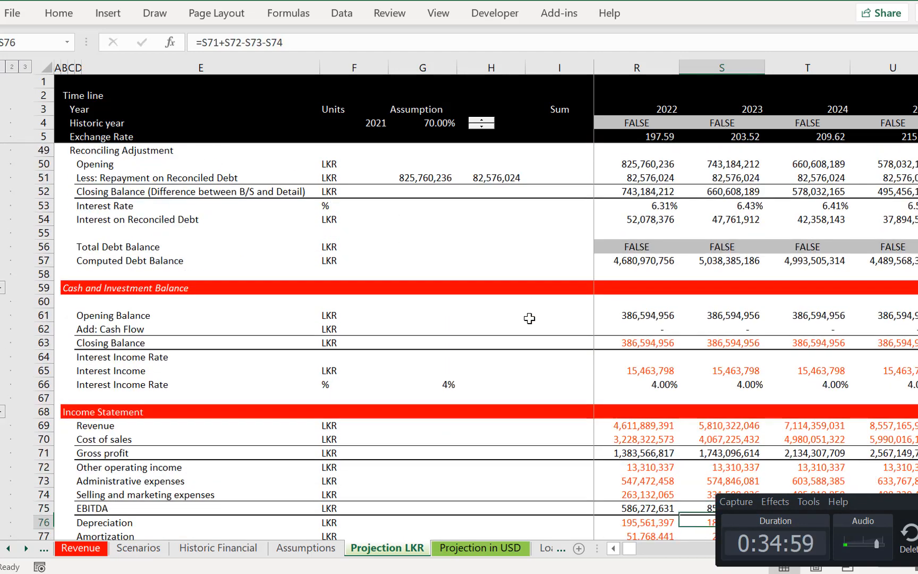
{"action": "key", "text": "Down"}
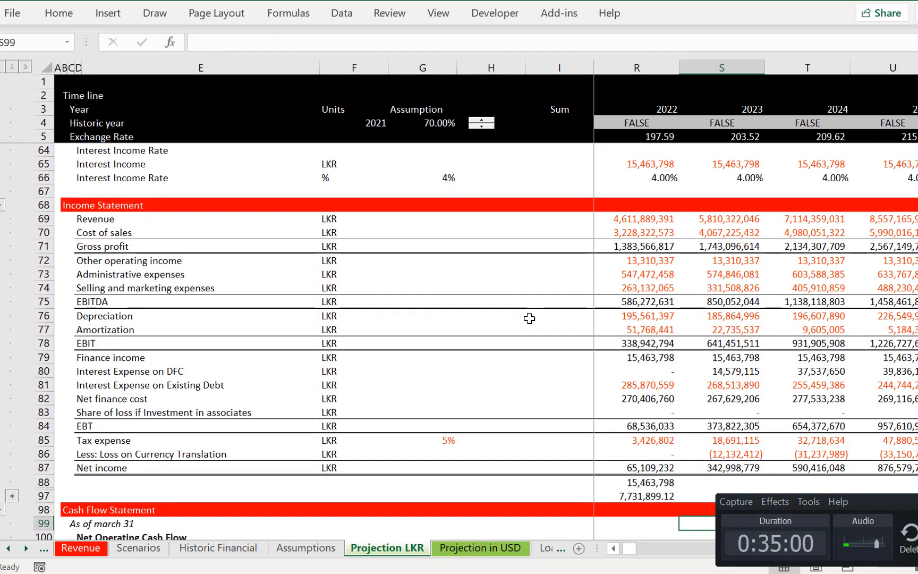
Go back up into the Income Statement and examine the 2023 interest expense lines for DFC and existing debt
{"action": "key", "text": "Up"}
{"action": "key", "text": "Up"}
{"action": "key", "text": "Up"}
{"action": "key", "text": "Up"}
{"action": "key", "text": "Up"}
{"action": "key", "text": "Up"}
{"action": "key", "text": "Up"}
{"action": "key", "text": "Up"}
{"action": "key", "text": "Up"}
{"action": "key", "text": "Up"}
{"action": "key", "text": "Up"}
{"action": "key", "text": "Up"}
{"action": "key", "text": "Up"}
{"action": "key", "text": "Down"}
{"action": "key", "text": "Down"}
{"action": "key", "text": "Down"}
{"action": "key", "text": "Down"}
{"action": "key", "text": "Down"}
{"action": "key", "text": "Down"}
{"action": "key", "text": "Down"}
{"action": "key", "text": "Down"}
{"action": "key", "text": "Down"}
{"action": "key", "text": "Down"}
{"action": "key", "text": "Down"}
{"action": "key", "text": "Down"}
{"action": "key", "text": "Down"}
{"action": "key", "text": "Down"}
{"action": "key", "text": "Down"}
{"action": "key", "text": "Down"}
{"action": "key", "text": "Down"}
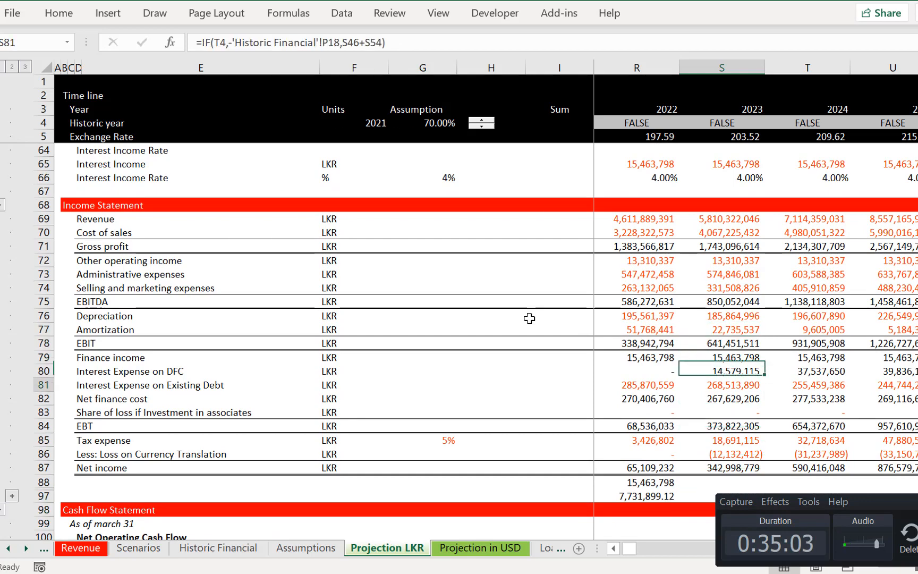
Review the rest of the 2023 Income Statement and the Cash Flow Statement down to the Balance Sheet assets
{"action": "key", "text": "Down"}
{"action": "key", "text": "Down"}
{"action": "key", "text": "Down"}
{"action": "key", "text": "Down"}
{"action": "key", "text": "Down"}
{"action": "key", "text": "Down"}
{"action": "key", "text": "Down"}
{"action": "key", "text": "Down"}
{"action": "key", "text": "Down"}
{"action": "key", "text": "Down"}
{"action": "key", "text": "Down"}
{"action": "key", "text": "Down"}
{"action": "key", "text": "Down"}
{"action": "key", "text": "Down"}
{"action": "key", "text": "Down"}
{"action": "key", "text": "Down"}
{"action": "key", "text": "Down"}
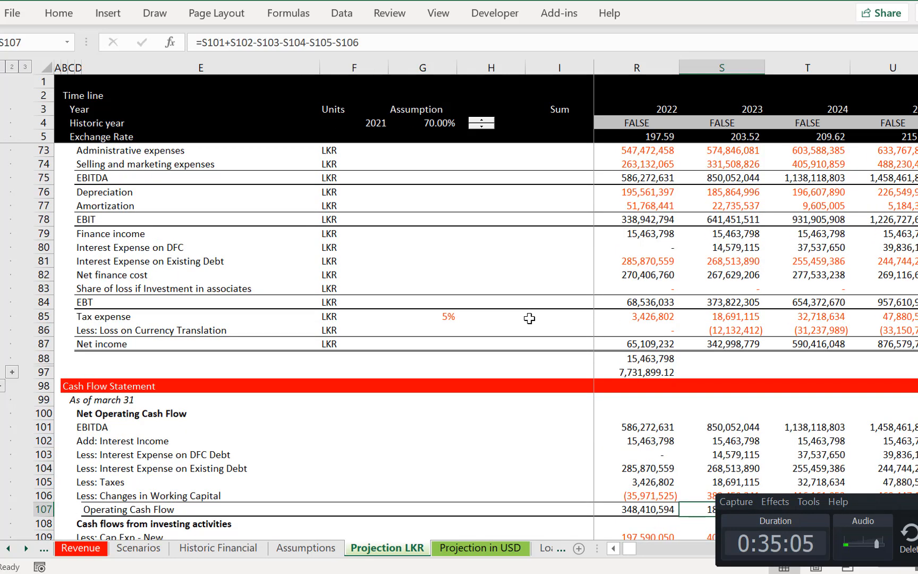
{"action": "key", "text": "Down"}
{"action": "key", "text": "Down"}
{"action": "key", "text": "Down"}
{"action": "key", "text": "Down"}
{"action": "key", "text": "Down"}
{"action": "key", "text": "Down"}
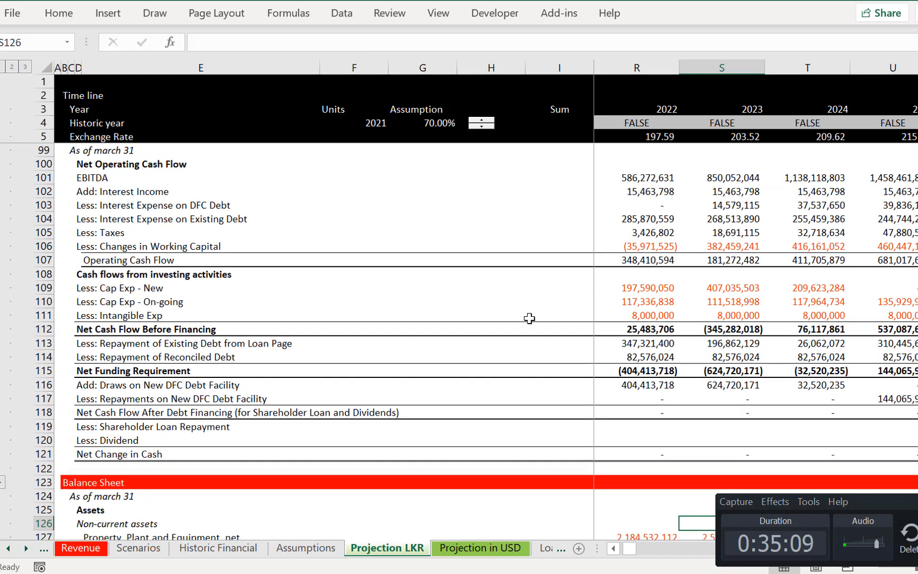
Return to 2023 Net income and trace the Cash Flow Statement down to the draws on the new DFC debt facility
{"action": "key", "text": "Up"}
{"action": "key", "text": "Up"}
{"action": "key", "text": "Up"}
{"action": "key", "text": "Up"}
{"action": "key", "text": "Up"}
{"action": "key", "text": "Up"}
{"action": "key", "text": "Up"}
{"action": "key", "text": "Up"}
{"action": "key", "text": "Up"}
{"action": "key", "text": "Up"}
{"action": "key", "text": "Up"}
{"action": "key", "text": "Up"}
{"action": "key", "text": "Up"}
{"action": "key", "text": "Up"}
{"action": "key", "text": "Up"}
{"action": "key", "text": "Up"}
{"action": "key", "text": "Up"}
{"action": "key", "text": "Up"}
{"action": "key", "text": "Up"}
{"action": "key", "text": "Up"}
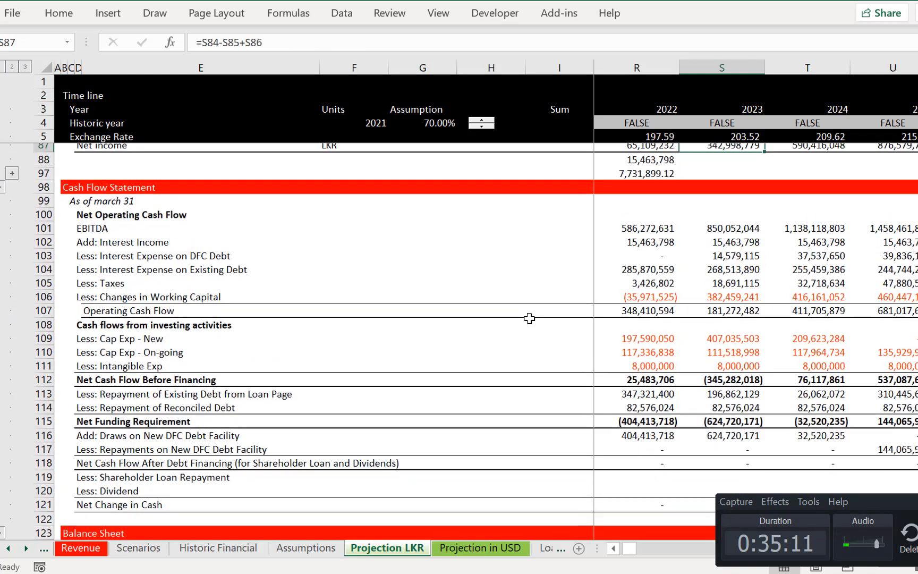
{"action": "key", "text": "Down"}
{"action": "key", "text": "Down"}
{"action": "key", "text": "Down"}
{"action": "key", "text": "Down"}
{"action": "key", "text": "Down"}
{"action": "key", "text": "Down"}
{"action": "key", "text": "Down"}
{"action": "key", "text": "Down"}
{"action": "key", "text": "Down"}
{"action": "key", "text": "Down"}
{"action": "key", "text": "Down"}
{"action": "key", "text": "Down"}
{"action": "key", "text": "Down"}
{"action": "key", "text": "Down"}
{"action": "key", "text": "Down"}
{"action": "key", "text": "Down"}
{"action": "key", "text": "Down"}
{"action": "key", "text": "Down"}
{"action": "key", "text": "Down"}
{"action": "key", "text": "Down"}
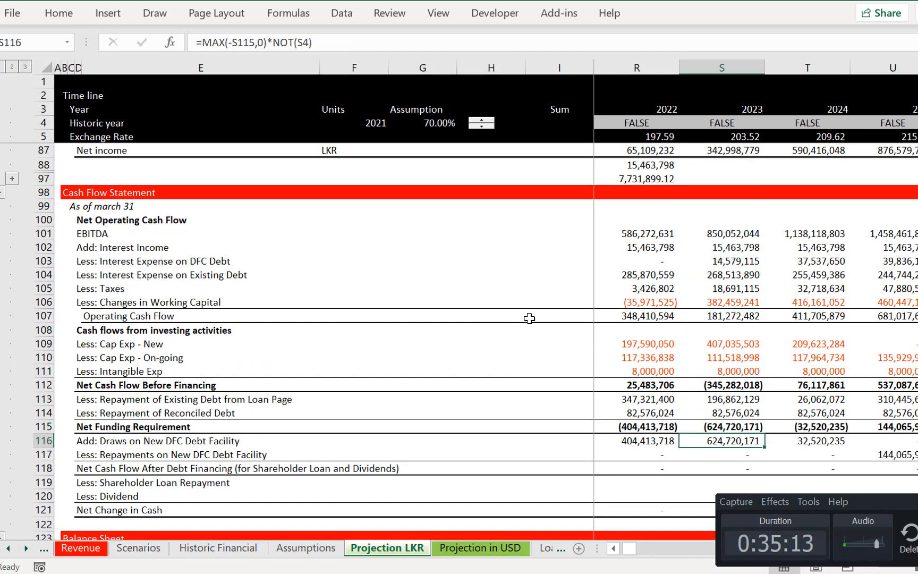
Examine the Repayments on New DFC Debt Facility row across the projection years from 2023 to 2030 and return to 2022
{"action": "key", "text": "Down"}
{"action": "key", "text": "Up"}
{"action": "key", "text": "Up"}
{"action": "key", "text": "Down"}
{"action": "key", "text": "Down"}
{"action": "key", "text": "Right"}
{"action": "key", "text": "Right"}
{"action": "key", "text": "Right"}
{"action": "key", "text": "Right"}
{"action": "key", "text": "Right"}
{"action": "key", "text": "Right"}
{"action": "key", "text": "Right"}
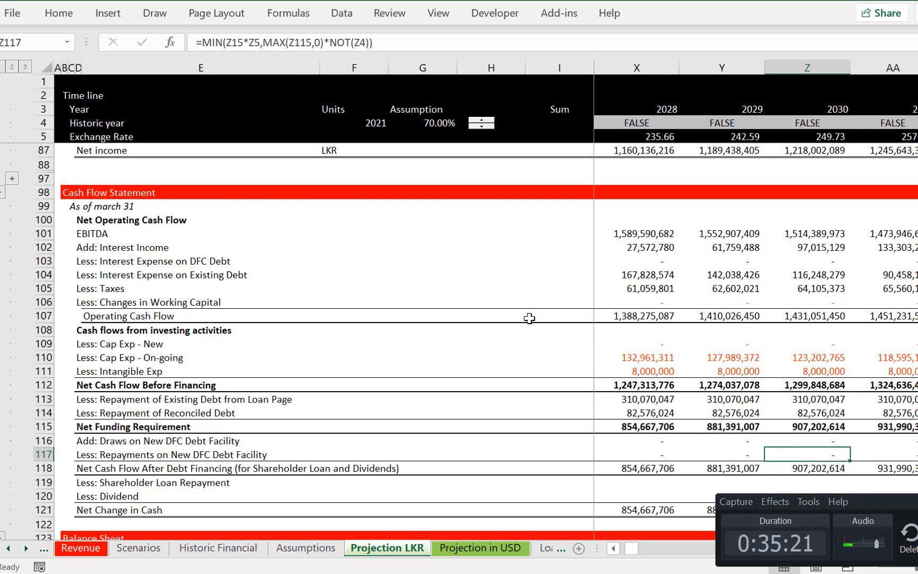
{"action": "key", "text": "Left"}
{"action": "key", "text": "Left"}
{"action": "key", "text": "Left"}
{"action": "key", "text": "Left"}
{"action": "key", "text": "Left"}
{"action": "key", "text": "Left"}
{"action": "key", "text": "Left"}
{"action": "key", "text": "Left"}
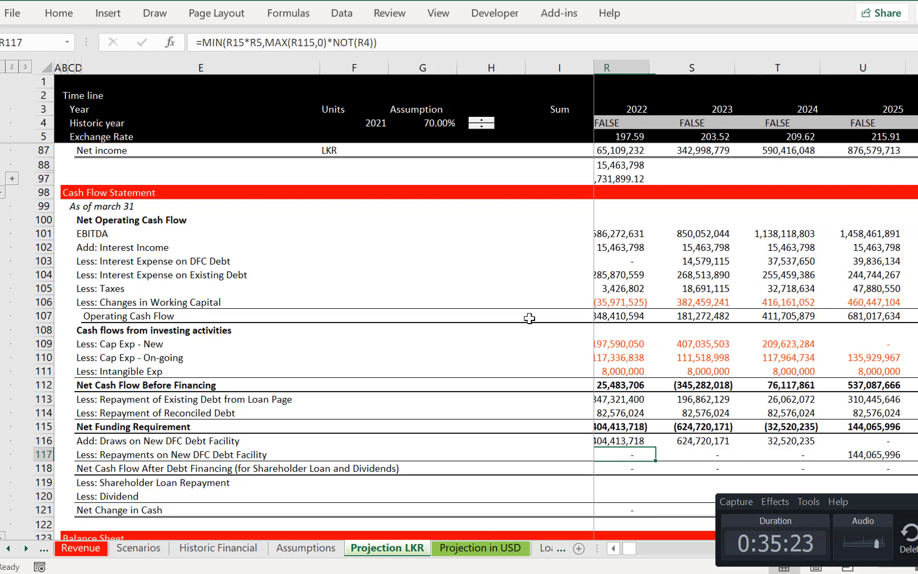
Go back up the 2023 column of the Cash Flow Statement from the new DFC facility lines to EBITDA
{"action": "key", "text": "Right"}
{"action": "key", "text": "Up"}
{"action": "key", "text": "Up"}
{"action": "key", "text": "Up"}
{"action": "key", "text": "Up"}
{"action": "key", "text": "Up"}
{"action": "key", "text": "Up"}
{"action": "key", "text": "Up"}
{"action": "key", "text": "Up"}
{"action": "key", "text": "Up"}
{"action": "key", "text": "Up"}
{"action": "key", "text": "Up"}
{"action": "key", "text": "Up"}
{"action": "key", "text": "Up"}
{"action": "key", "text": "Up"}
{"action": "key", "text": "Up"}
{"action": "key", "text": "Up"}
{"action": "key", "text": "Up"}
{"action": "key", "text": "Up"}
{"action": "key", "text": "Up"}
{"action": "key", "text": "Up"}
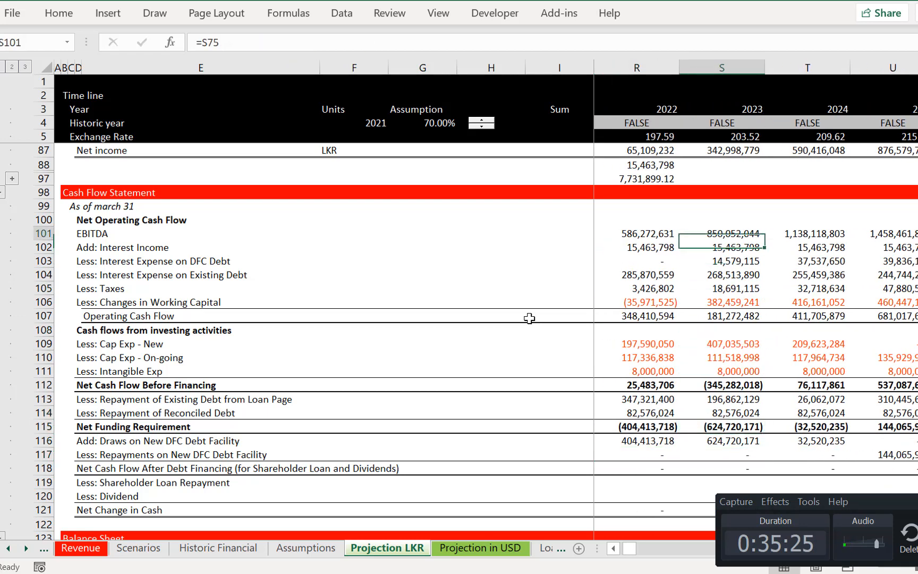
Examine the 2023 Net Operating Cash Flow lines from EBITDA through working capital changes to Operating Cash Flow
{"action": "key", "text": "Down"}
{"action": "key", "text": "Down"}
{"action": "key", "text": "Down"}
{"action": "key", "text": "Down"}
{"action": "key", "text": "Down"}
{"action": "key", "text": "Down"}
{"action": "key", "text": "Down"}
{"action": "key", "text": "Down"}
{"action": "key", "text": "Up"}
{"action": "key", "text": "Up"}
{"action": "key", "text": "Up"}
{"action": "key", "text": "Up"}
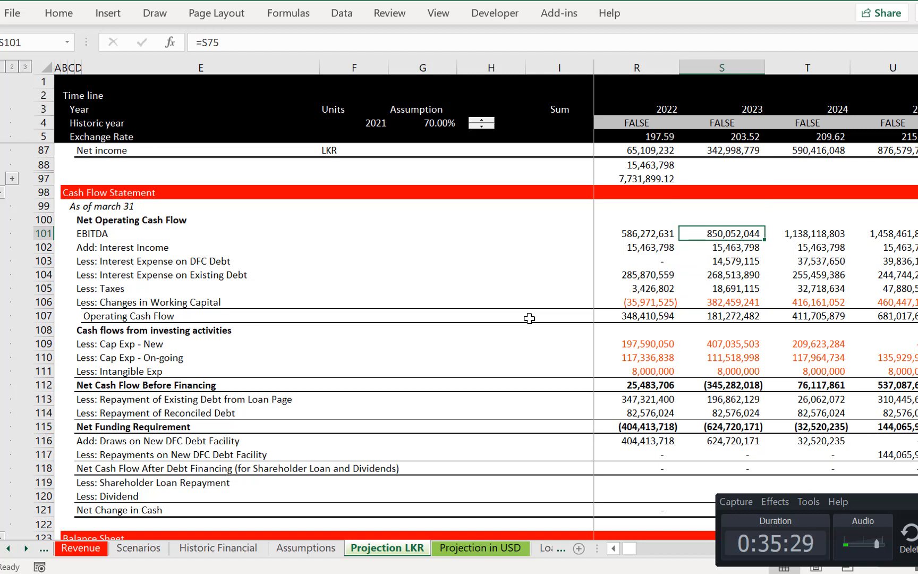
{"action": "key", "text": "Down"}
{"action": "key", "text": "Down"}
{"action": "key", "text": "Down"}
{"action": "key", "text": "Down"}
{"action": "key", "text": "Down"}
{"action": "key", "text": "Down"}
{"action": "key", "text": "Down"}
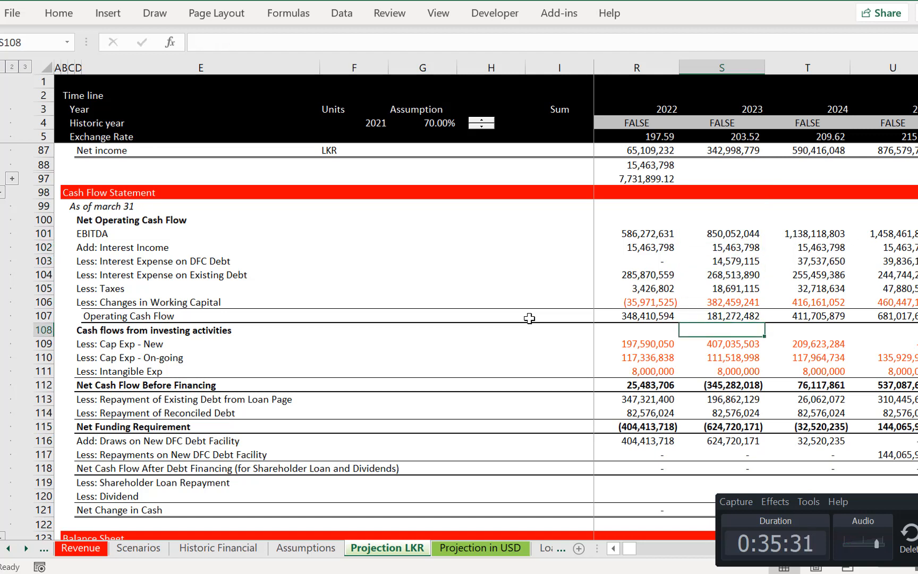
Review the 2022 column from the DFC and existing debt interest expense down through the capital expenditures to the financing lines
{"action": "key", "text": "Up"}
{"action": "key", "text": "Up"}
{"action": "key", "text": "Up"}
{"action": "key", "text": "Up"}
{"action": "key", "text": "Left"}
{"action": "key", "text": "Up"}
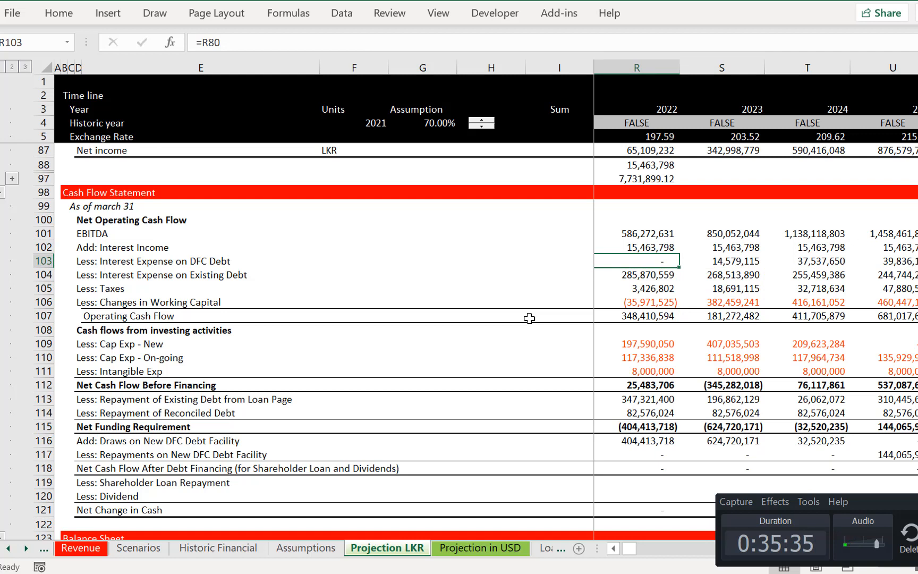
{"action": "key", "text": "Down"}
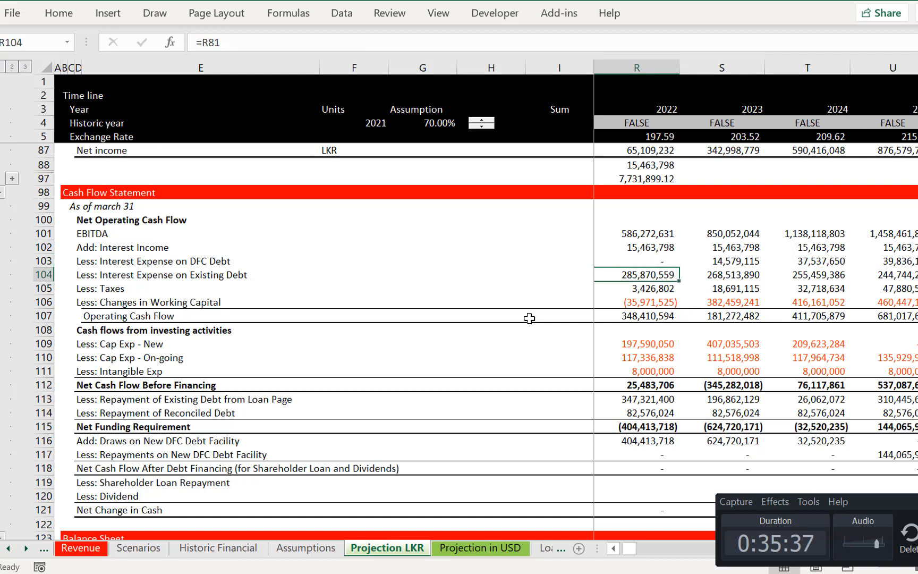
{"action": "key", "text": "Down"}
{"action": "key", "text": "Down"}
{"action": "key", "text": "Down"}
{"action": "key", "text": "Down"}
{"action": "key", "text": "Down"}
{"action": "key", "text": "Down"}
{"action": "key", "text": "Down"}
{"action": "key", "text": "Down"}
{"action": "key", "text": "Down"}
{"action": "key", "text": "Down"}
{"action": "key", "text": "Down"}
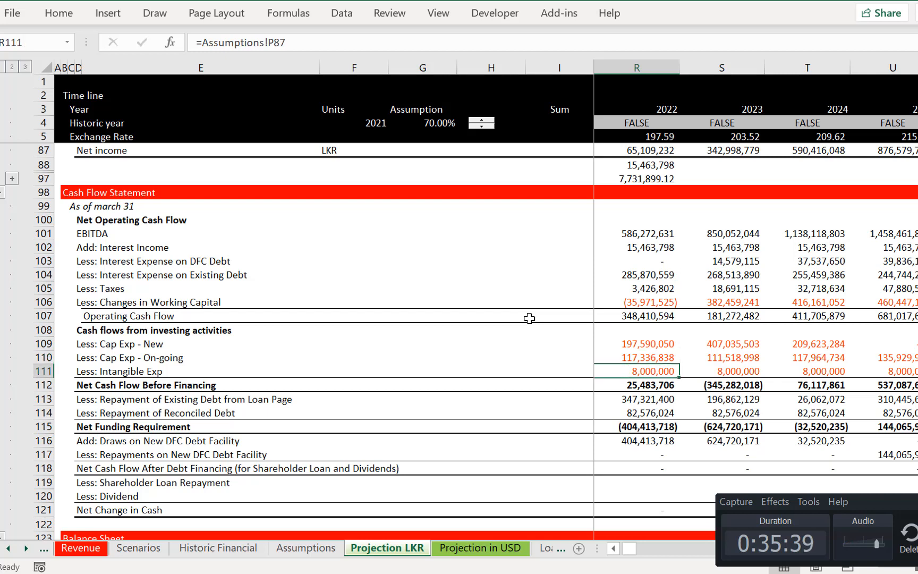
{"action": "key", "text": "Down"}
{"action": "key", "text": "Down"}
{"action": "key", "text": "Down"}
Return to 2022 Net Cash Flow Before Financing and trace the existing and reconciled debt repayments to the new DFC facility draws
{"action": "key", "text": "Up"}
{"action": "key", "text": "Up"}
{"action": "key", "text": "Up"}
{"action": "key", "text": "Up"}
{"action": "key", "text": "Up"}
{"action": "key", "text": "Up"}
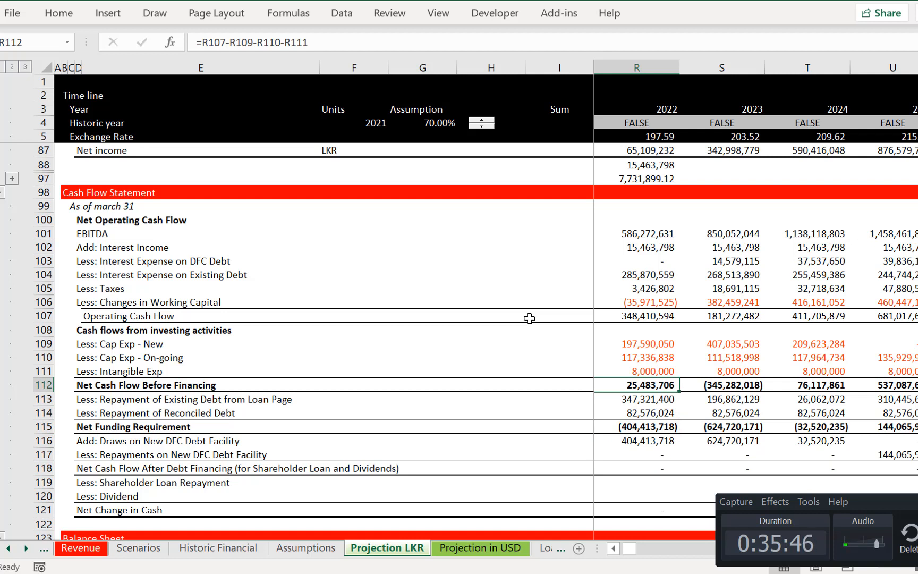
{"action": "key", "text": "Down"}
{"action": "key", "text": "Down"}
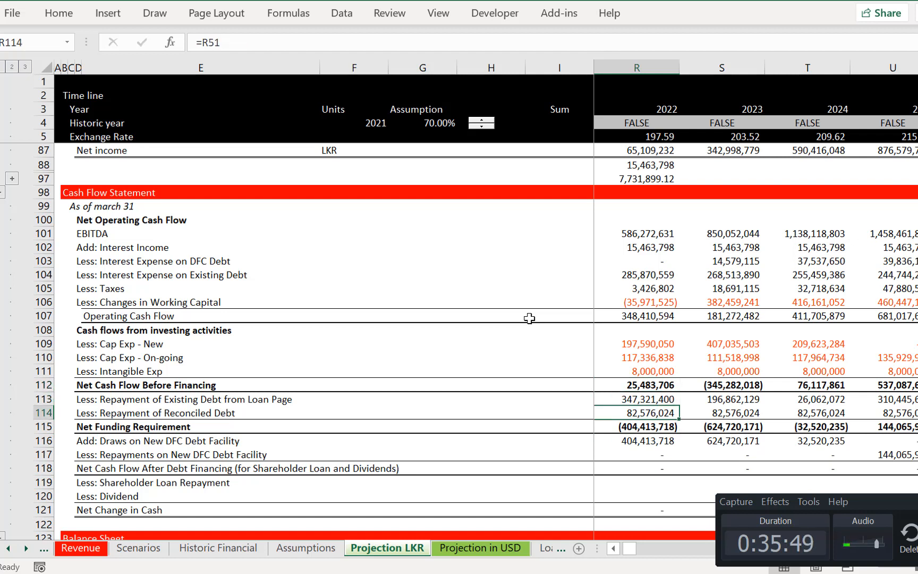
{"action": "key", "text": "Down"}
{"action": "key", "text": "Down"}
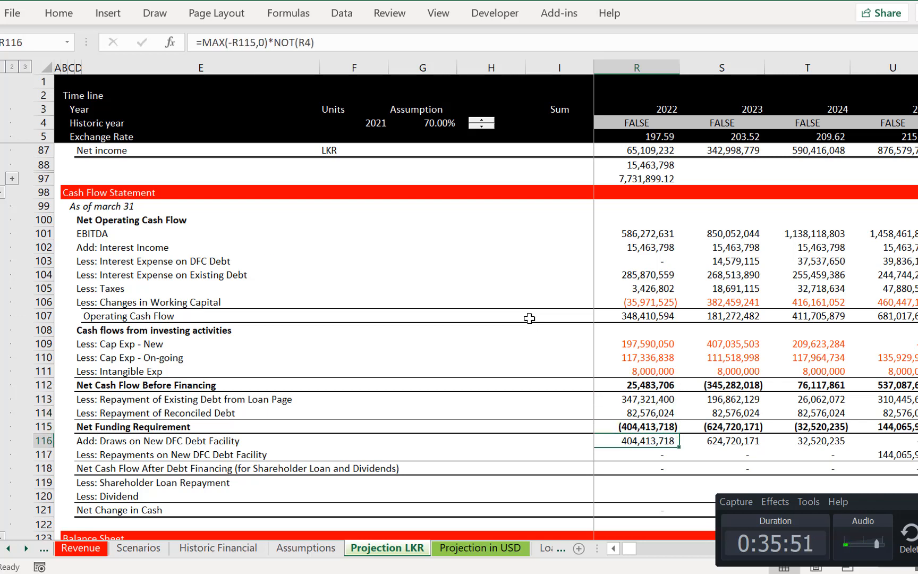
Compare the Draws on New DFC Debt Facility across neighbouring years and check the 2022 Net Funding Requirement
{"action": "key", "text": "Left"}
{"action": "key", "text": "Left"}
{"action": "key", "text": "Right"}
{"action": "key", "text": "Right"}
{"action": "key", "text": "Right"}
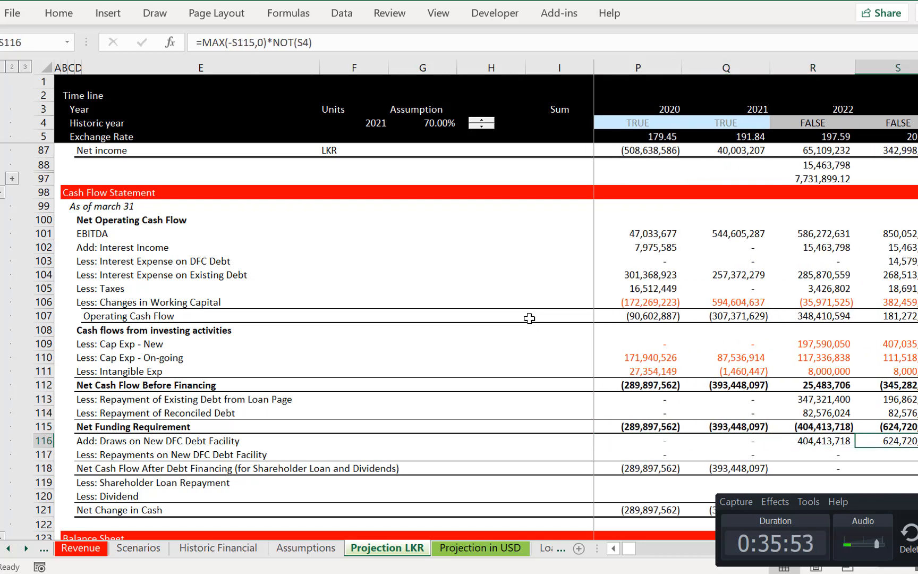
{"action": "key", "text": "Right"}
{"action": "key", "text": "Left"}
{"action": "key", "text": "Left"}
{"action": "key", "text": "Left"}
{"action": "key", "text": "Right"}
{"action": "key", "text": "Up"}
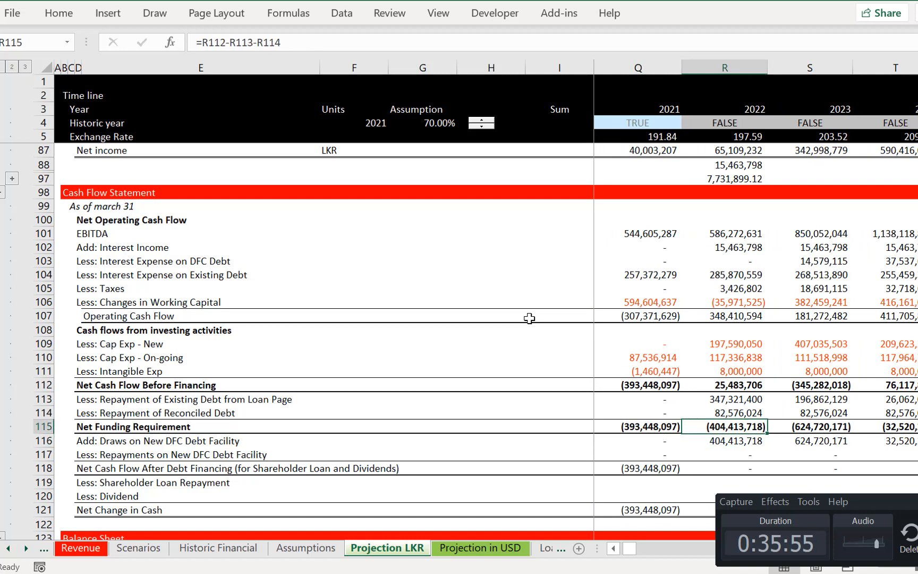
Examine the new capital expenditure amounts from 2021 to 2024 in the investing section of the Cash Flow Statement
{"action": "key", "text": "Up"}
{"action": "key", "text": "Up"}
{"action": "key", "text": "Up"}
{"action": "key", "text": "Up"}
{"action": "key", "text": "Up"}
{"action": "key", "text": "Up"}
{"action": "key", "text": "Right"}
{"action": "key", "text": "Right"}
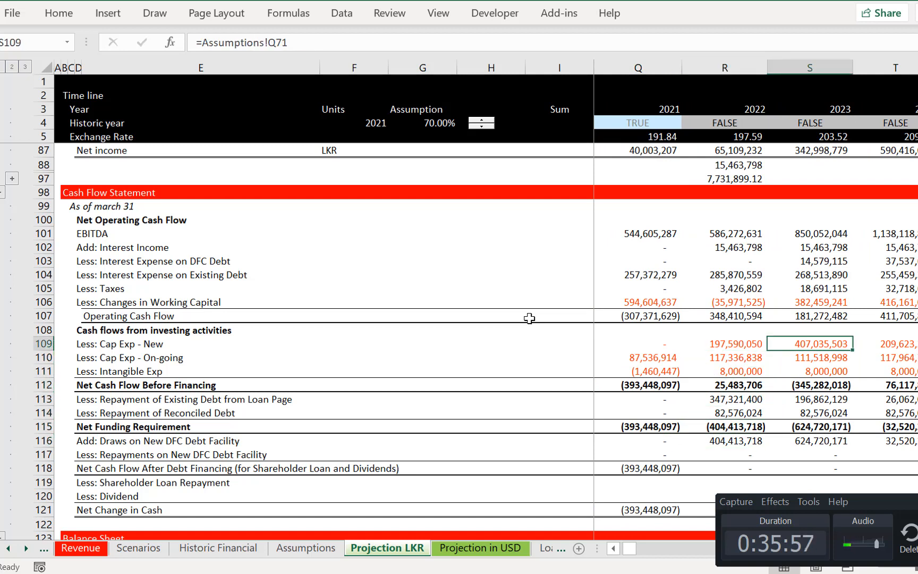
{"action": "key", "text": "Left"}
{"action": "key", "text": "Left"}
{"action": "key", "text": "Left"}
{"action": "key", "text": "Right"}
{"action": "key", "text": "Right"}
{"action": "key", "text": "Right"}
{"action": "key", "text": "Down"}
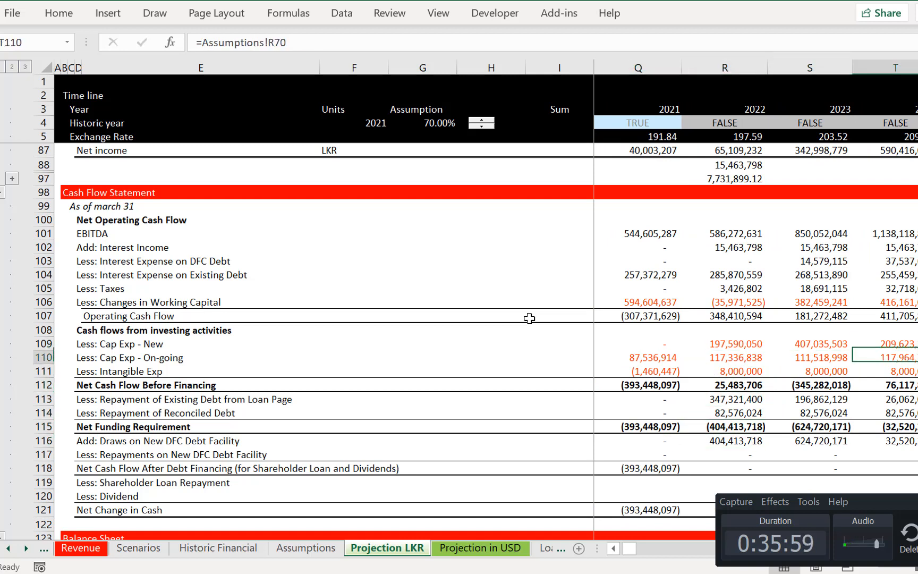
Return to the new DFC facility draws row and inspect the 2022 draw formula with its precedent cells
{"action": "key", "text": "Down"}
{"action": "key", "text": "Down"}
{"action": "key", "text": "Down"}
{"action": "key", "text": "Down"}
{"action": "key", "text": "Down"}
{"action": "key", "text": "Left"}
{"action": "key", "text": "Down"}
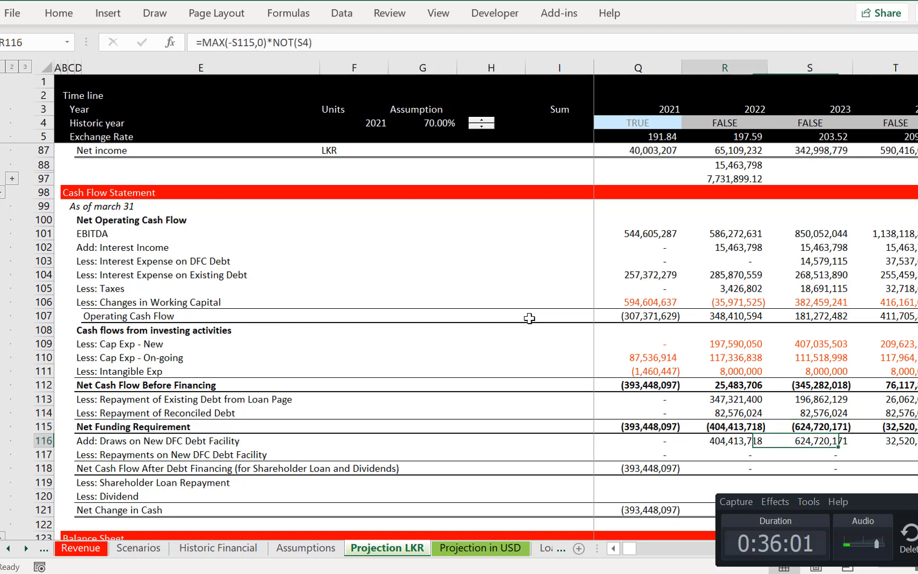
{"action": "key", "text": "Left"}
{"action": "key", "text": "F2"}
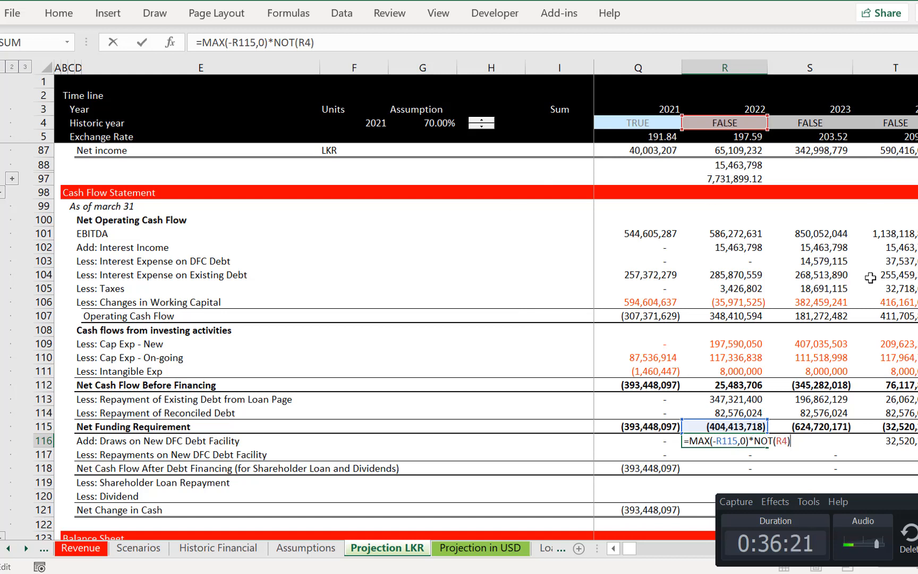
{"action": "key", "text": "ctrl+Return"}
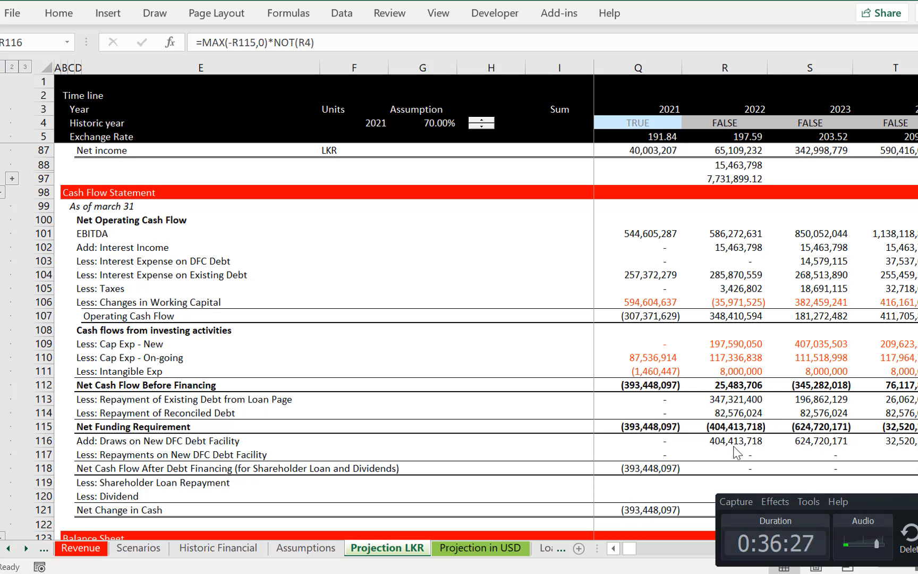
Examine the Repayments on New DFC Debt Facility formulas from 2022 through 2027
{"action": "left_click", "coordinate": [732, 453]}
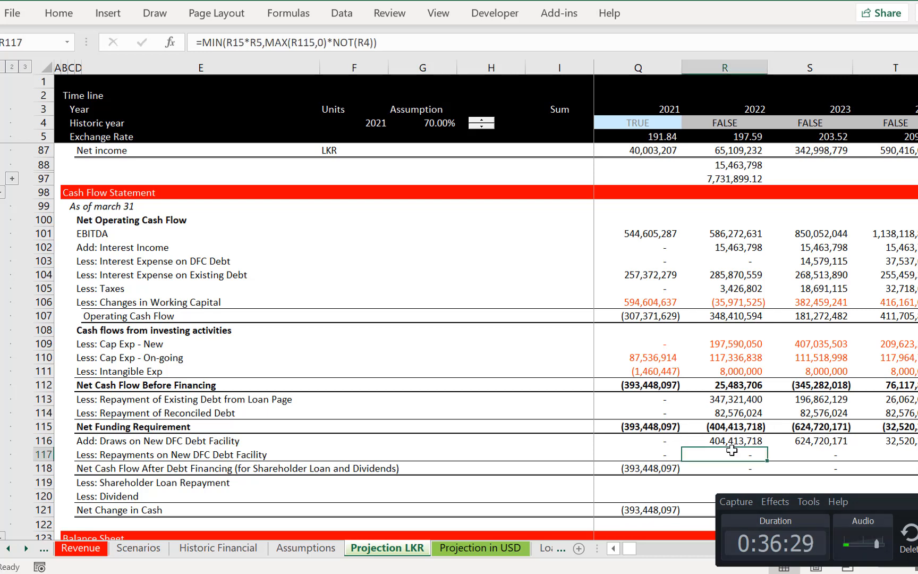
{"action": "key", "text": "Right"}
{"action": "key", "text": "Right"}
{"action": "key", "text": "Right"}
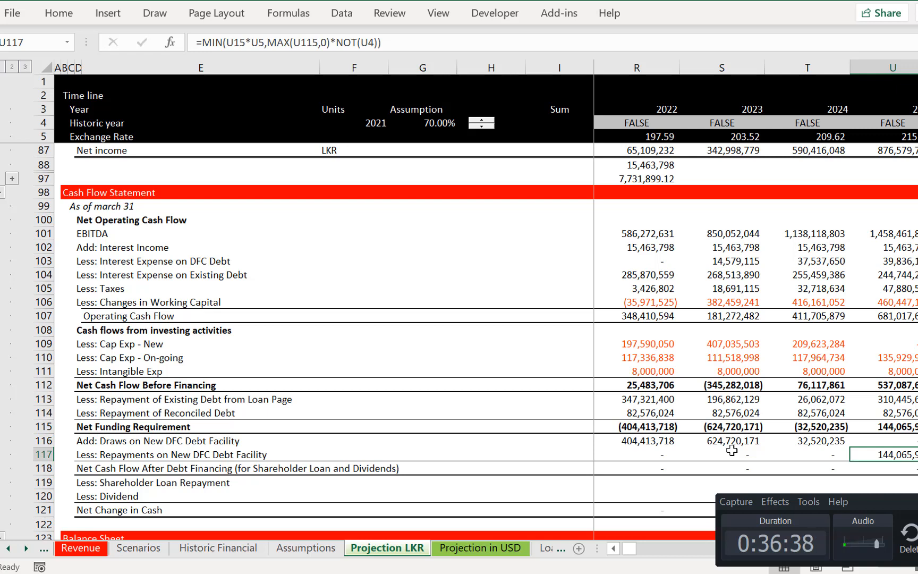
{"action": "key", "text": "Right"}
{"action": "key", "text": "Right"}
{"action": "key", "text": "Right"}
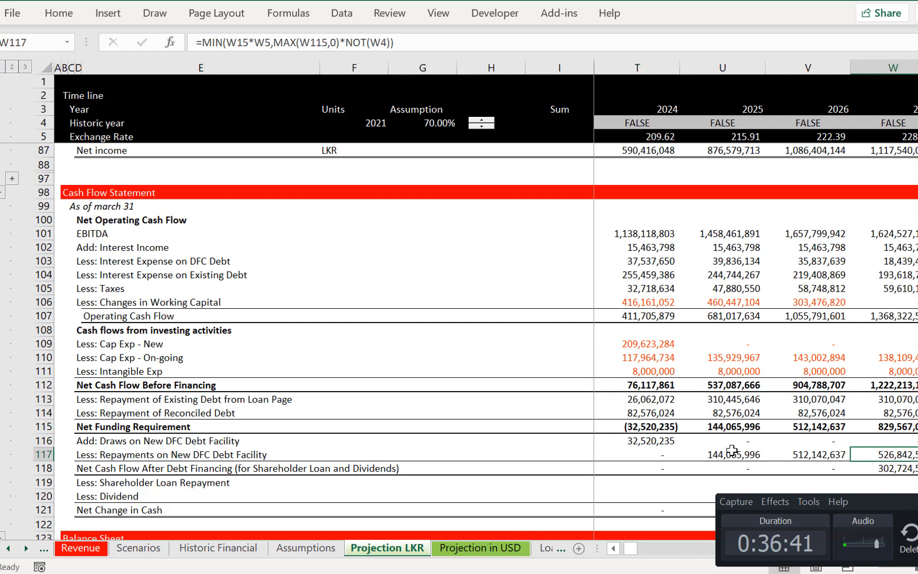
{"action": "key", "text": "Left"}
{"action": "key", "text": "Left"}
{"action": "key", "text": "Left"}
{"action": "key", "text": "Left"}
{"action": "key", "text": "Left"}
{"action": "key", "text": "Right"}
{"action": "key", "text": "Right"}
{"action": "key", "text": "Right"}
{"action": "key", "text": "Right"}
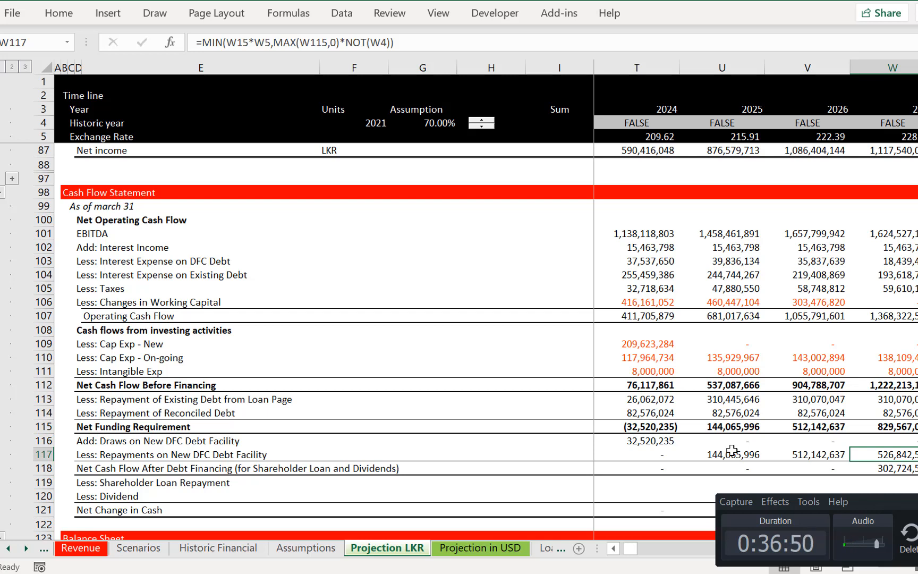
Review the 2027 Shareholder Loan Repayment, Dividend and Net Change in Cash rows at the end of the Cash Flow Statement
{"action": "key", "text": "Down"}
{"action": "key", "text": "Down"}
{"action": "key", "text": "Down"}
{"action": "key", "text": "Down"}
{"action": "key", "text": "Down"}
{"action": "key", "text": "Down"}
{"action": "key", "text": "Down"}
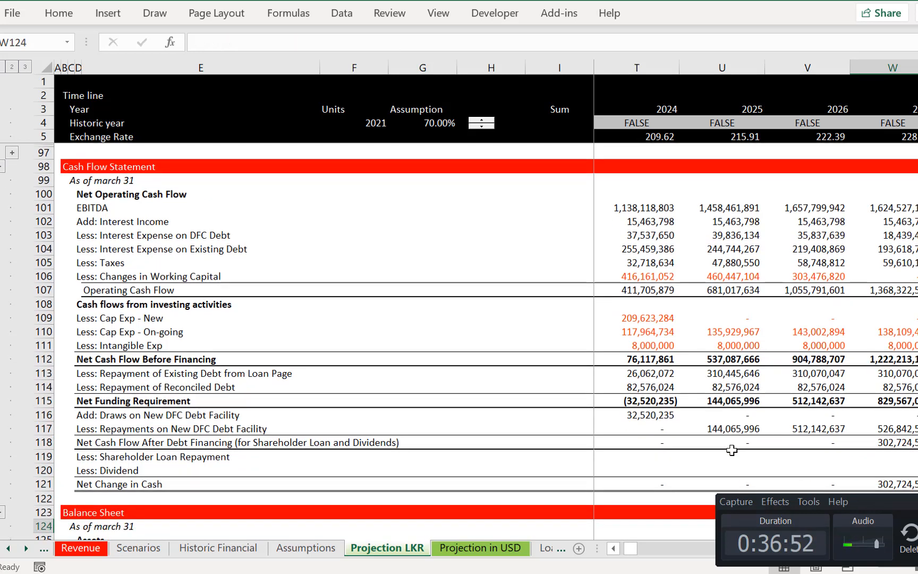
{"action": "key", "text": "Up"}
{"action": "key", "text": "Up"}
{"action": "key", "text": "Up"}
{"action": "key", "text": "Up"}
{"action": "key", "text": "Up"}
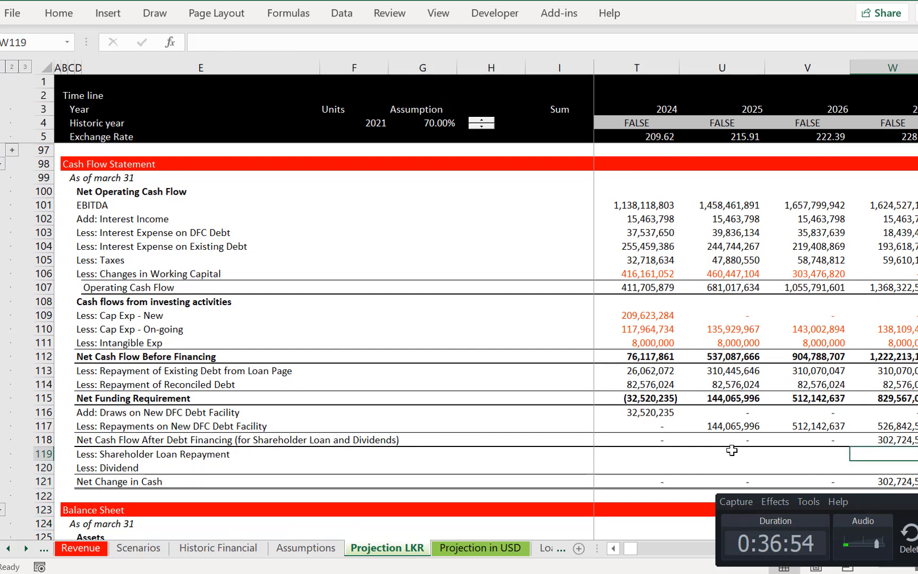
{"action": "key", "text": "Down"}
{"action": "key", "text": "Down"}
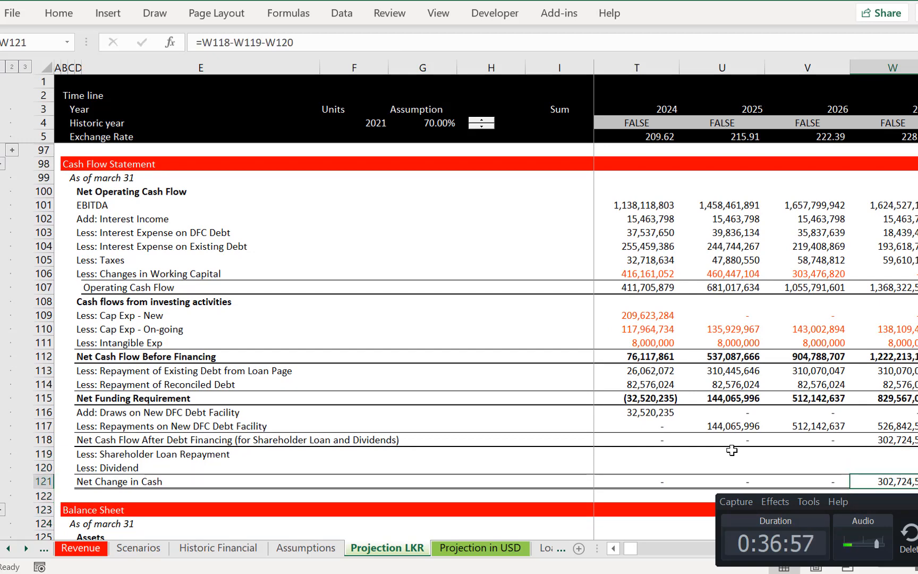
Review the Net Change in Cash row of the Cash Flow Statement from 2027 through 2032
{"action": "key", "text": "Right"}
{"action": "key", "text": "Right"}
{"action": "key", "text": "Right"}
{"action": "key", "text": "Right"}
{"action": "key", "text": "Right"}
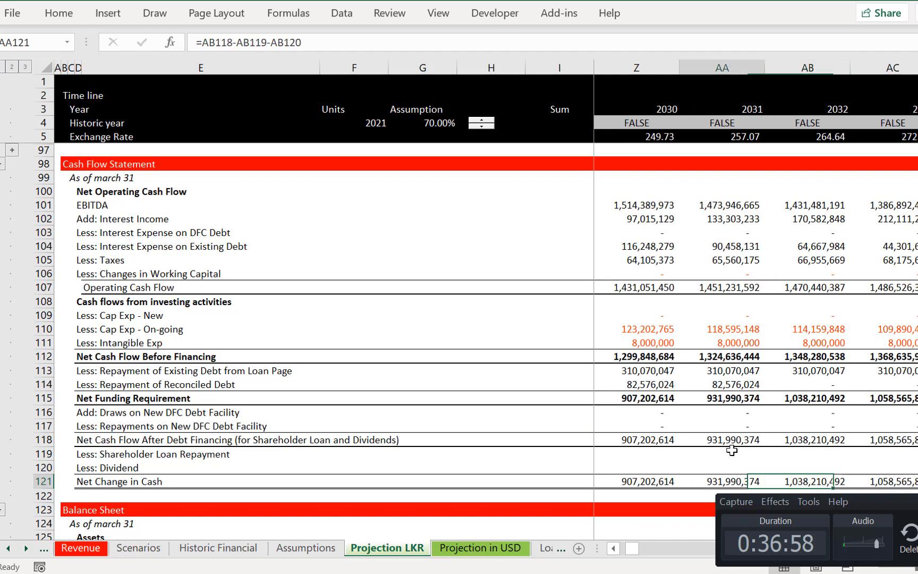
Return to the 2018 column and look back up the financing rows of the Cash Flow Statement
{"action": "key", "text": "Left"}
{"action": "key", "text": "Left"}
{"action": "key", "text": "Left"}
{"action": "key", "text": "Left"}
{"action": "key", "text": "Left"}
{"action": "key", "text": "Left"}
{"action": "key", "text": "Left"}
{"action": "key", "text": "Left"}
{"action": "key", "text": "Left"}
{"action": "key", "text": "Left"}
{"action": "key", "text": "Left"}
{"action": "key", "text": "Left"}
{"action": "key", "text": "Left"}
{"action": "key", "text": "Left"}
{"action": "key", "text": "Up"}
{"action": "key", "text": "Up"}
{"action": "key", "text": "Up"}
{"action": "key", "text": "Up"}
{"action": "key", "text": "Up"}
{"action": "key", "text": "Up"}
{"action": "key", "text": "Up"}
{"action": "key", "text": "Up"}
{"action": "key", "text": "Up"}
{"action": "key", "text": "Up"}
{"action": "key", "text": "Up"}
{"action": "key", "text": "Up"}
{"action": "key", "text": "Up"}
{"action": "key", "text": "Up"}
{"action": "key", "text": "Up"}
{"action": "key", "text": "Up"}
{"action": "key", "text": "Up"}
{"action": "key", "text": "Up"}
{"action": "key", "text": "Up"}
{"action": "key", "text": "Up"}
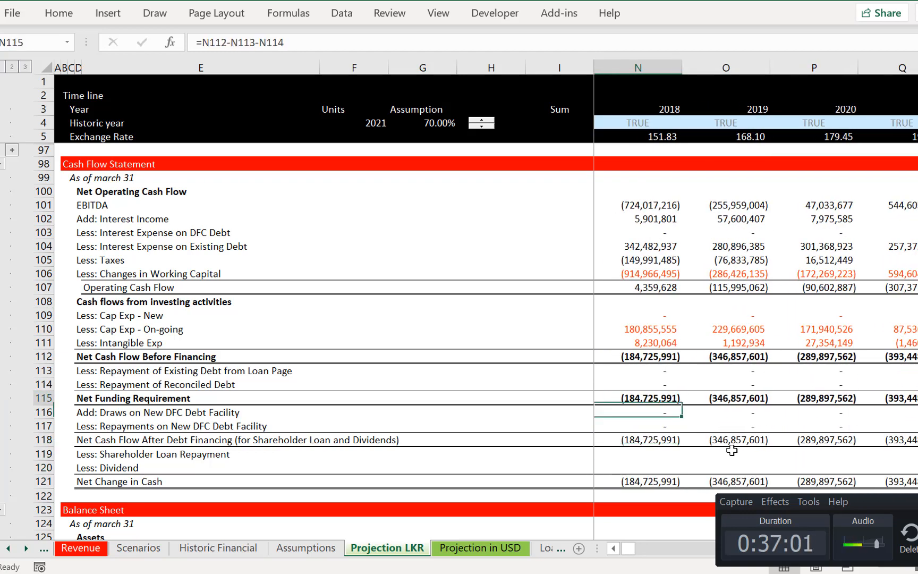
Look back through the 2018 column of the Income Statement and the Cash and Investment Balance section
{"action": "key", "text": "Up"}
{"action": "key", "text": "Up"}
{"action": "key", "text": "Up"}
{"action": "key", "text": "Up"}
{"action": "key", "text": "Up"}
{"action": "key", "text": "Up"}
{"action": "key", "text": "Up"}
{"action": "key", "text": "Up"}
{"action": "key", "text": "Up"}
{"action": "key", "text": "Up"}
{"action": "key", "text": "Up"}
{"action": "key", "text": "Up"}
{"action": "key", "text": "Up"}
{"action": "key", "text": "Up"}
{"action": "key", "text": "Up"}
{"action": "key", "text": "Up"}
{"action": "key", "text": "Up"}
{"action": "key", "text": "Up"}
{"action": "key", "text": "Up"}
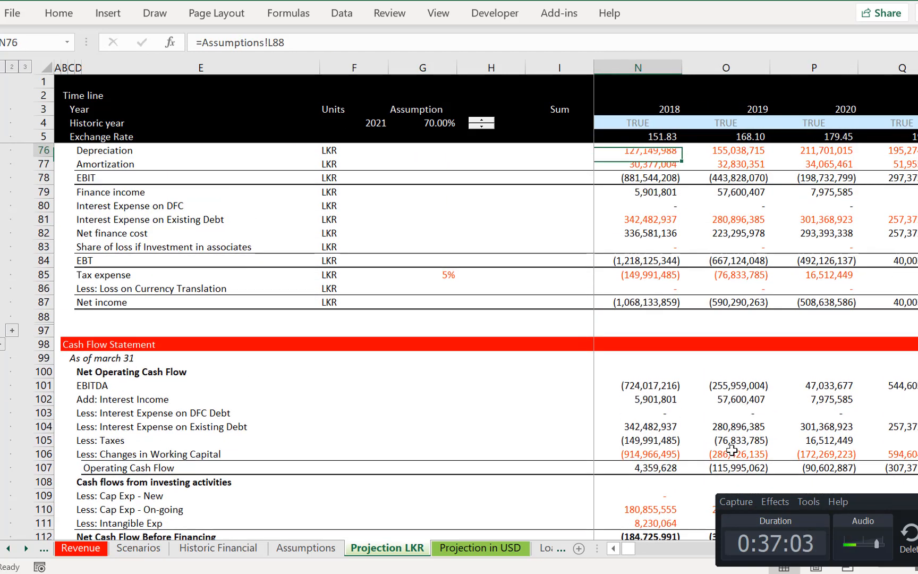
{"action": "key", "text": "Up"}
{"action": "key", "text": "Up"}
{"action": "key", "text": "Up"}
{"action": "key", "text": "Up"}
{"action": "key", "text": "Up"}
{"action": "key", "text": "Up"}
{"action": "key", "text": "Up"}
{"action": "key", "text": "Up"}
{"action": "key", "text": "Up"}
{"action": "key", "text": "Up"}
{"action": "key", "text": "Up"}
{"action": "key", "text": "Up"}
{"action": "key", "text": "Up"}
{"action": "key", "text": "Up"}
{"action": "key", "text": "Up"}
{"action": "key", "text": "Up"}
{"action": "key", "text": "Up"}
{"action": "key", "text": "Up"}
{"action": "key", "text": "Up"}
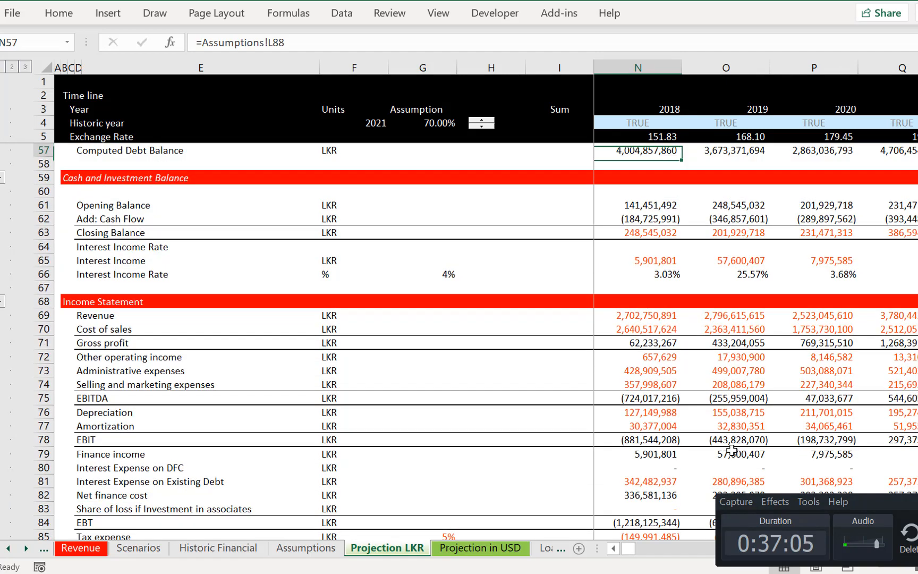
Look over the Existing Loans section, including the reconciling adjustment and the total and computed debt balances
{"action": "key", "text": "Up"}
{"action": "key", "text": "Up"}
{"action": "key", "text": "Up"}
{"action": "key", "text": "Up"}
{"action": "key", "text": "Up"}
{"action": "key", "text": "Up"}
{"action": "key", "text": "Up"}
{"action": "key", "text": "Up"}
{"action": "key", "text": "Up"}
{"action": "key", "text": "Up"}
{"action": "key", "text": "Up"}
{"action": "key", "text": "Up"}
{"action": "key", "text": "Up"}
{"action": "key", "text": "Up"}
{"action": "key", "text": "Up"}
{"action": "key", "text": "Up"}
{"action": "key", "text": "Up"}
{"action": "key", "text": "Up"}
{"action": "key", "text": "Up"}
{"action": "key", "text": "Up"}
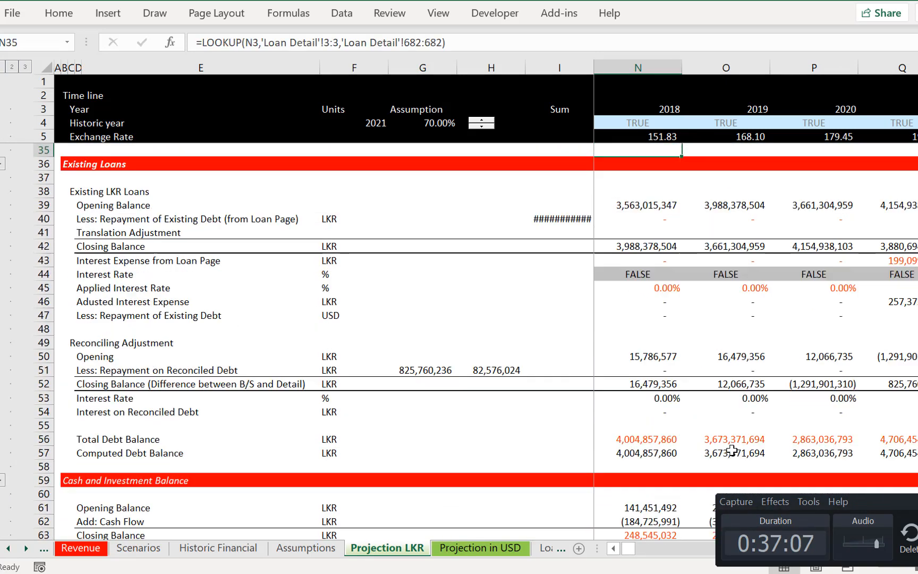
Look over the DFC Debt Facility section from the LKR debt balance up to the time line
{"action": "key", "text": "Up"}
{"action": "key", "text": "Up"}
{"action": "key", "text": "Up"}
{"action": "key", "text": "Up"}
{"action": "key", "text": "Up"}
{"action": "key", "text": "Up"}
{"action": "key", "text": "Up"}
{"action": "key", "text": "Up"}
{"action": "key", "text": "Up"}
{"action": "key", "text": "Up"}
{"action": "key", "text": "Up"}
{"action": "key", "text": "Up"}
{"action": "key", "text": "Up"}
{"action": "key", "text": "Up"}
{"action": "key", "text": "Up"}
{"action": "key", "text": "Up"}
{"action": "key", "text": "Up"}
{"action": "key", "text": "Up"}
{"action": "key", "text": "Up"}
{"action": "key", "text": "Up"}
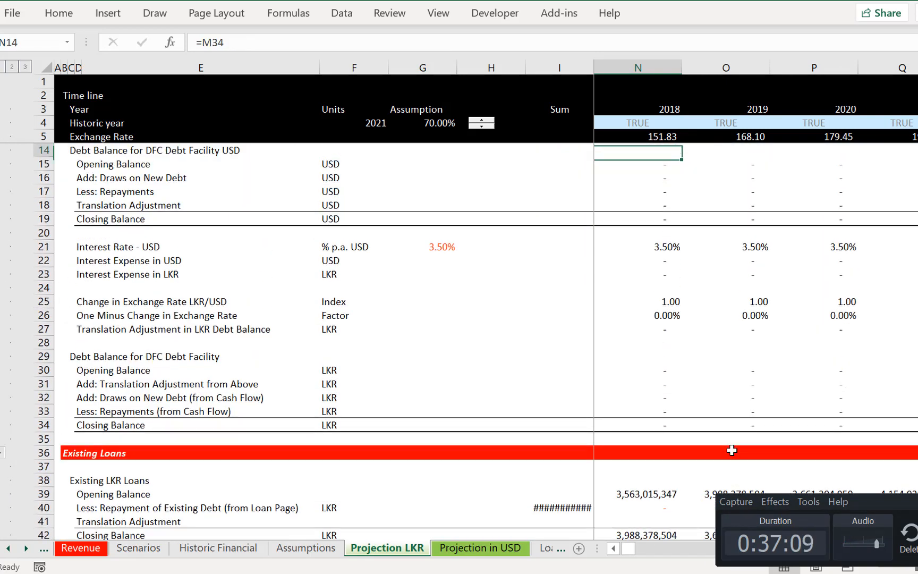
{"action": "key", "text": "Up"}
{"action": "key", "text": "Up"}
{"action": "key", "text": "Up"}
{"action": "key", "text": "Up"}
{"action": "key", "text": "Up"}
{"action": "key", "text": "Up"}
{"action": "key", "text": "Up"}
{"action": "key", "text": "Up"}
{"action": "key", "text": "Up"}
Move back across the DFC Debt Facility section to the 2014 cell of Add: Draws on New Debt
{"action": "key", "text": "Down"}
{"action": "key", "text": "Down"}
{"action": "key", "text": "Down"}
{"action": "key", "text": "Down"}
{"action": "key", "text": "Down"}
{"action": "key", "text": "Down"}
{"action": "key", "text": "Down"}
{"action": "key", "text": "Down"}
{"action": "key", "text": "Down"}
{"action": "key", "text": "Down"}
{"action": "key", "text": "Down"}
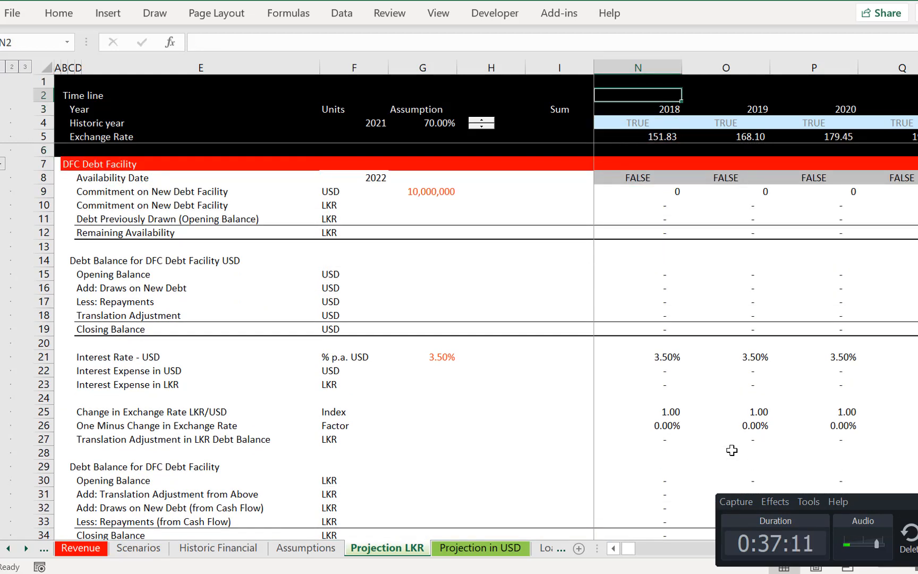
{"action": "key", "text": "Down"}
{"action": "key", "text": "Down"}
{"action": "key", "text": "Down"}
{"action": "key", "text": "Down"}
{"action": "key", "text": "Left"}
{"action": "key", "text": "Left"}
{"action": "key", "text": "Left"}
{"action": "key", "text": "Left"}
{"action": "key", "text": "Left"}
{"action": "key", "text": "Left"}
{"action": "key", "text": "Left"}
{"action": "key", "text": "Left"}
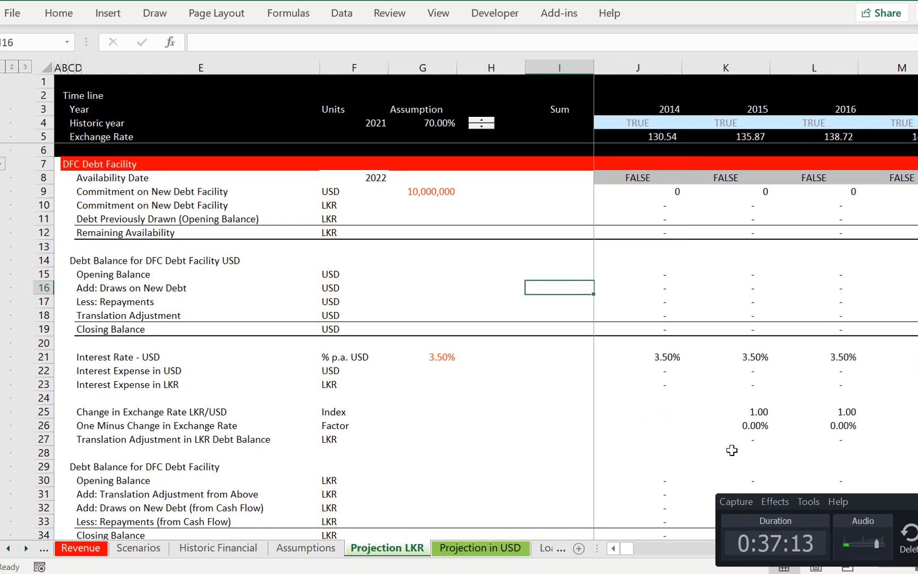
{"action": "key", "text": "Right"}
{"action": "key", "text": "Right"}
{"action": "key", "text": "Right"}
{"action": "key", "text": "Right"}
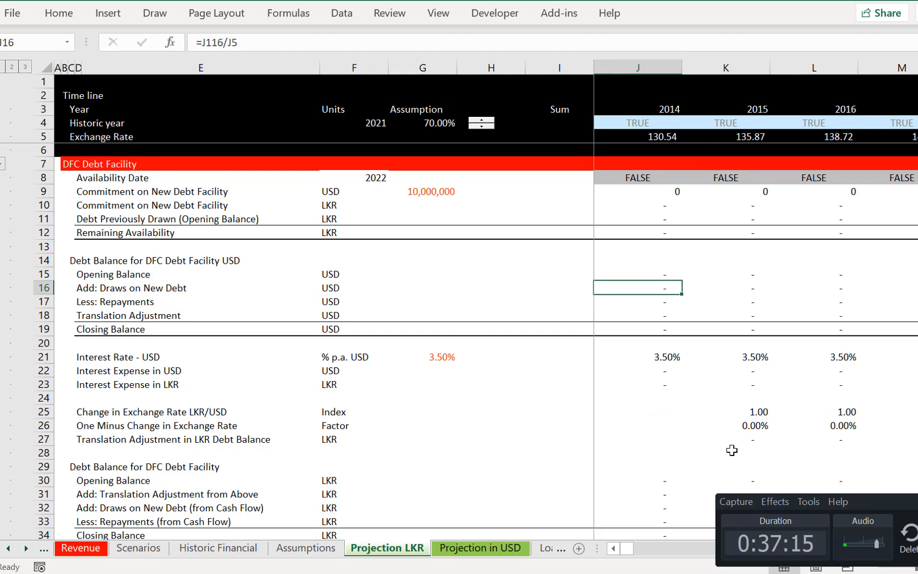
Look down the 2014 column through the DFC debt balances and the Existing LKR Loans to the Reconciling Adjustment
{"action": "key", "text": "Down"}
{"action": "key", "text": "Down"}
{"action": "key", "text": "Down"}
{"action": "key", "text": "Down"}
{"action": "key", "text": "Down"}
{"action": "key", "text": "Down"}
{"action": "key", "text": "Down"}
{"action": "key", "text": "Down"}
{"action": "key", "text": "Down"}
{"action": "key", "text": "Down"}
{"action": "key", "text": "Down"}
{"action": "key", "text": "Down"}
{"action": "key", "text": "Down"}
{"action": "key", "text": "Down"}
{"action": "key", "text": "Down"}
{"action": "key", "text": "Down"}
{"action": "key", "text": "Down"}
{"action": "key", "text": "Down"}
{"action": "key", "text": "Down"}
{"action": "key", "text": "Down"}
{"action": "key", "text": "Down"}
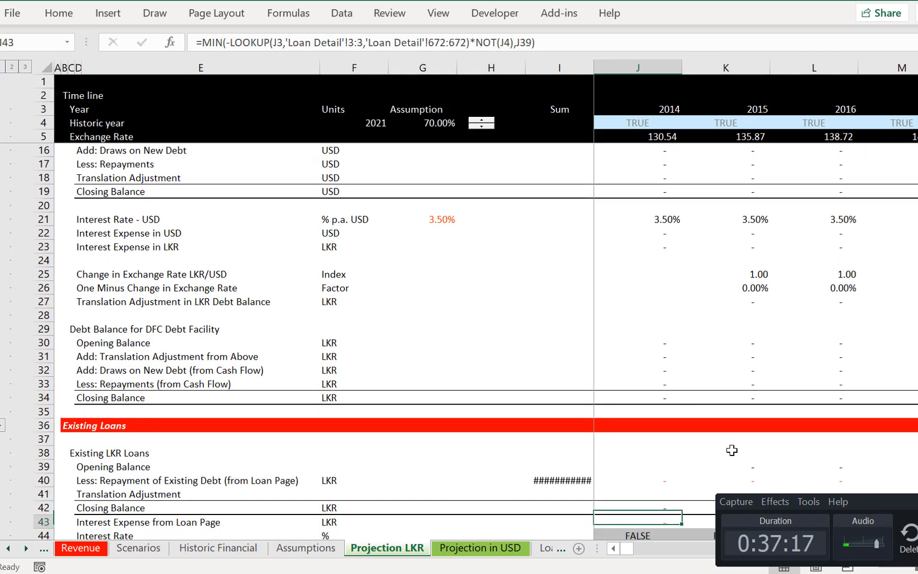
{"action": "key", "text": "Down"}
{"action": "key", "text": "Down"}
{"action": "key", "text": "Down"}
{"action": "key", "text": "Down"}
{"action": "key", "text": "Down"}
{"action": "key", "text": "Down"}
{"action": "key", "text": "Down"}
{"action": "key", "text": "Up"}
{"action": "key", "text": "Up"}
{"action": "key", "text": "Up"}
{"action": "key", "text": "Up"}
{"action": "key", "text": "Up"}
{"action": "key", "text": "Up"}
{"action": "key", "text": "Up"}
{"action": "key", "text": "Up"}
{"action": "key", "text": "Up"}
{"action": "key", "text": "Up"}
{"action": "key", "text": "Up"}
{"action": "key", "text": "Up"}
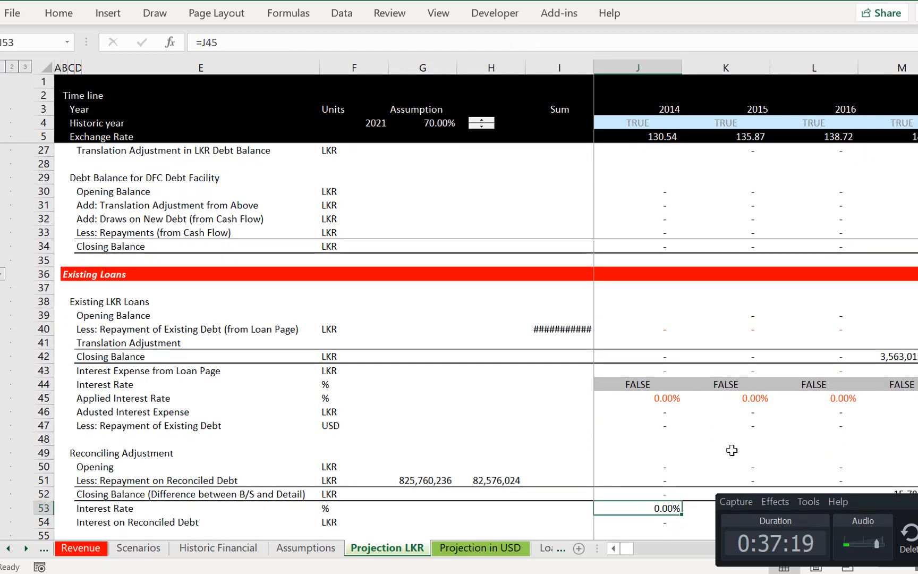
{"action": "key", "text": "Up"}
Look down the 2014 column past the debt balances and the Cash and Investment Balance to the Income Statement's selling and marketing expenses
{"action": "key", "text": "Down"}
{"action": "key", "text": "Down"}
{"action": "key", "text": "Down"}
{"action": "key", "text": "Down"}
{"action": "key", "text": "Down"}
{"action": "key", "text": "Down"}
{"action": "key", "text": "Down"}
{"action": "key", "text": "Down"}
{"action": "key", "text": "Down"}
{"action": "key", "text": "Down"}
{"action": "key", "text": "Down"}
{"action": "key", "text": "Down"}
{"action": "key", "text": "Down"}
{"action": "key", "text": "Down"}
{"action": "key", "text": "Down"}
{"action": "key", "text": "Down"}
{"action": "key", "text": "Down"}
{"action": "key", "text": "Down"}
{"action": "key", "text": "Down"}
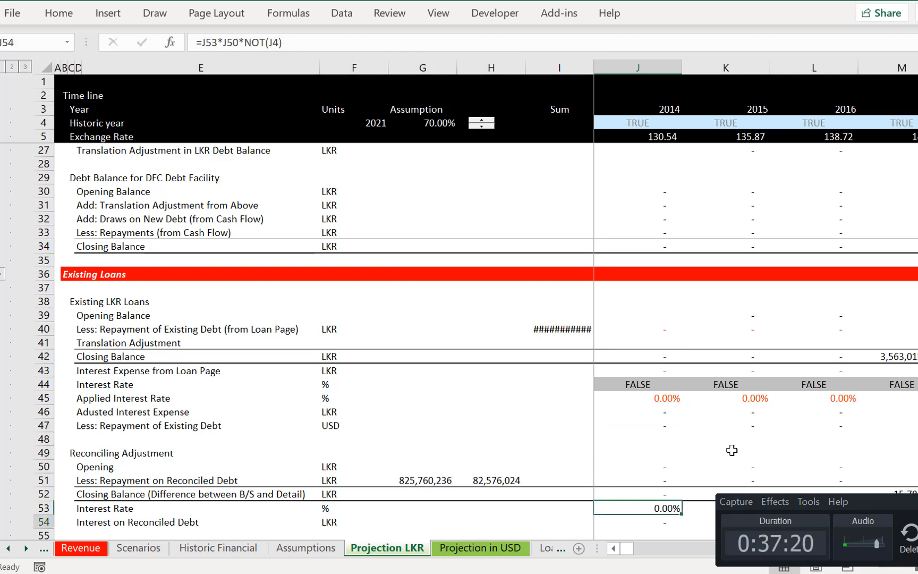
{"action": "key", "text": "Down"}
{"action": "key", "text": "Down"}
{"action": "key", "text": "Down"}
{"action": "key", "text": "Down"}
{"action": "key", "text": "Down"}
{"action": "key", "text": "Down"}
{"action": "key", "text": "Down"}
{"action": "key", "text": "Down"}
{"action": "key", "text": "Down"}
{"action": "key", "text": "Down"}
{"action": "key", "text": "Down"}
{"action": "key", "text": "Down"}
{"action": "key", "text": "Down"}
{"action": "key", "text": "Down"}
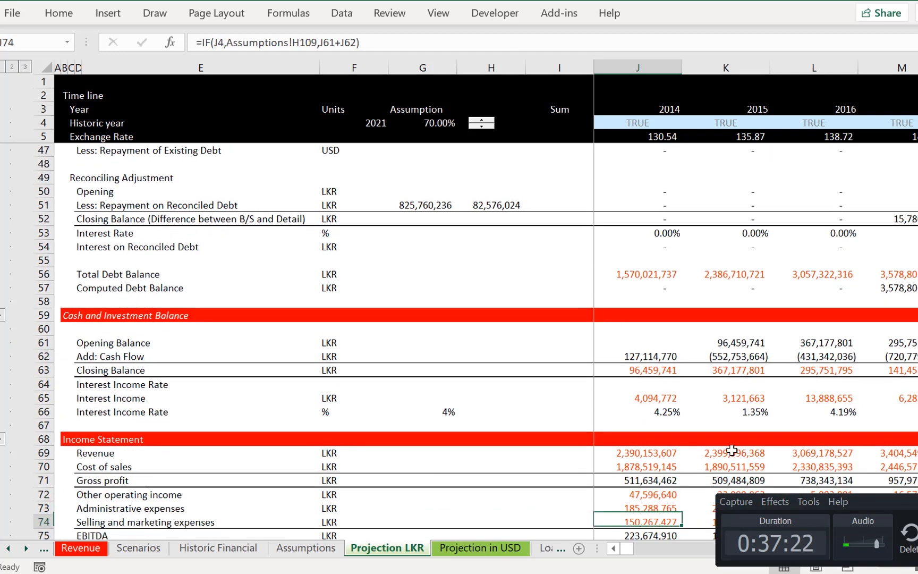
Return to the Cash and Investment Balance section and select its 2014 Closing Balance
{"action": "key", "text": "Up"}
{"action": "key", "text": "Up"}
{"action": "key", "text": "Up"}
{"action": "key", "text": "Up"}
{"action": "key", "text": "Up"}
{"action": "key", "text": "Up"}
{"action": "key", "text": "Up"}
{"action": "key", "text": "Up"}
{"action": "key", "text": "Up"}
{"action": "key", "text": "Up"}
{"action": "key", "text": "Up"}
{"action": "key", "text": "Up"}
{"action": "key", "text": "Up"}
{"action": "key", "text": "Up"}
{"action": "key", "text": "Up"}
{"action": "key", "text": "Up"}
{"action": "key", "text": "Up"}
{"action": "key", "text": "Down"}
{"action": "key", "text": "Down"}
{"action": "key", "text": "Down"}
{"action": "key", "text": "Down"}
{"action": "key", "text": "Down"}
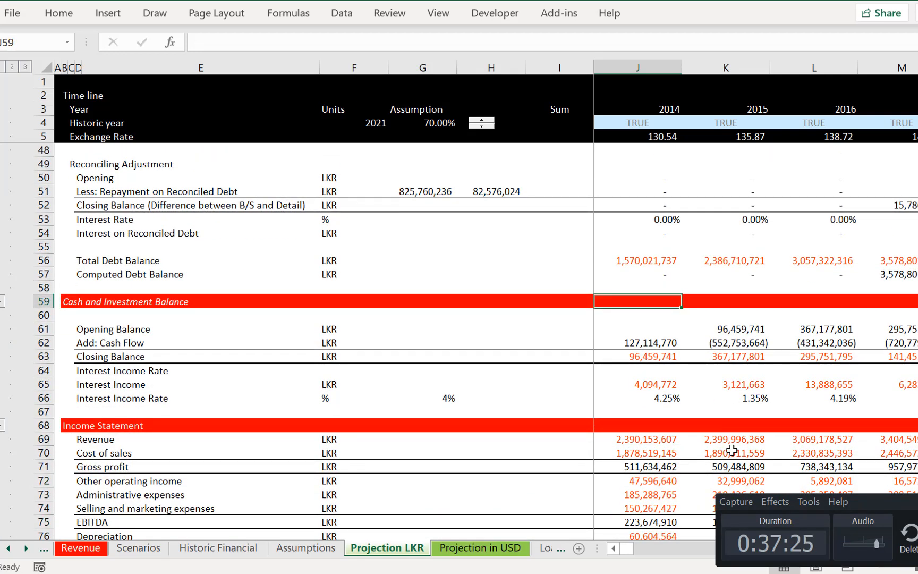
{"action": "key", "text": "Down"}
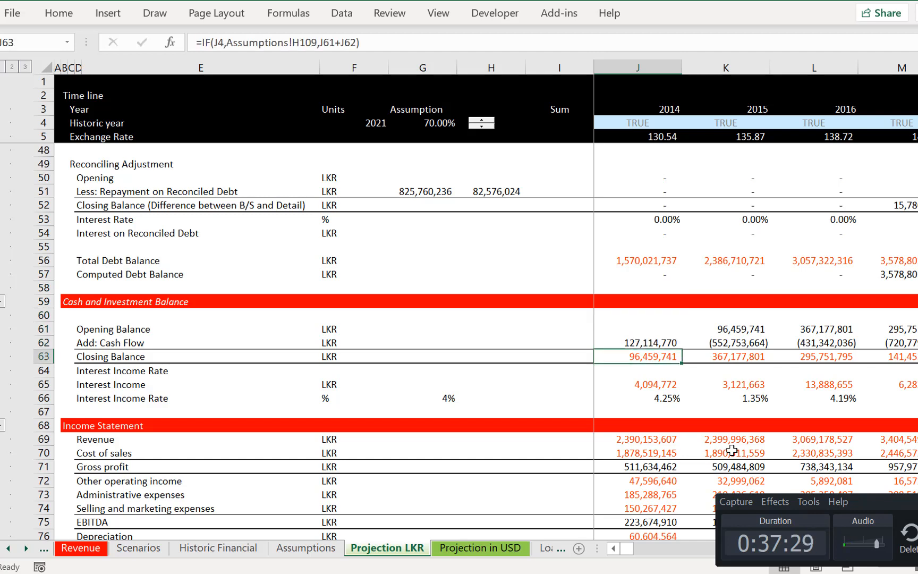
Follow the cash Closing Balance row across the historic years to 2021
{"action": "key", "text": "Right"}
{"action": "key", "text": "Right"}
{"action": "key", "text": "Right"}
{"action": "key", "text": "Right"}
{"action": "key", "text": "Right"}
{"action": "key", "text": "Right"}
{"action": "key", "text": "Right"}
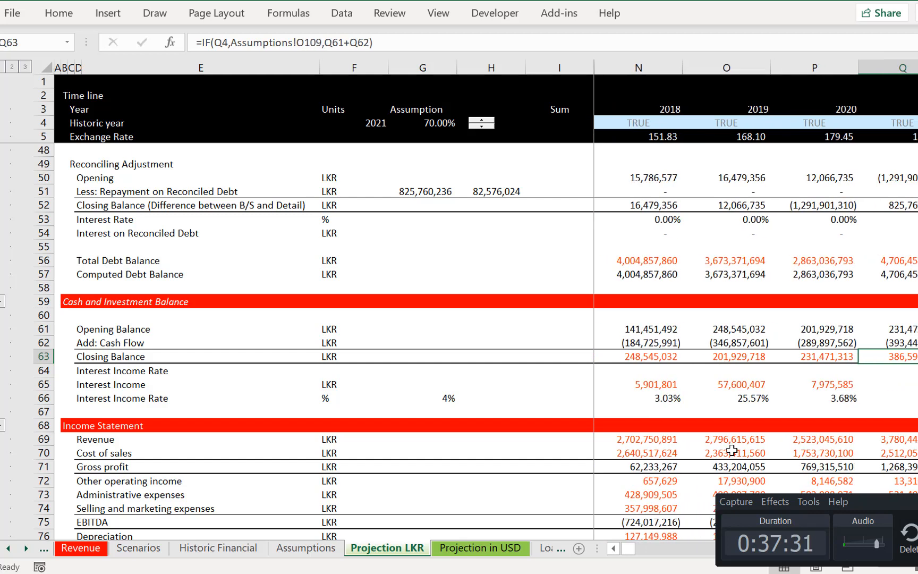
{"action": "key", "text": "Right"}
{"action": "key", "text": "Right"}
{"action": "key", "text": "Left"}
{"action": "key", "text": "Left"}
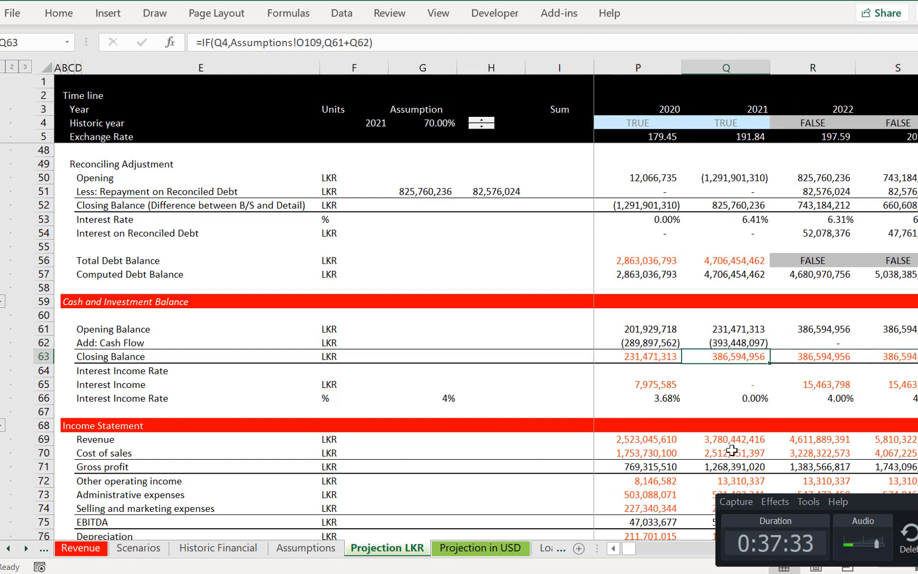
Inspect the formula of the 2022 cash Closing Balance and leave it as it is
{"action": "key", "text": "Right"}
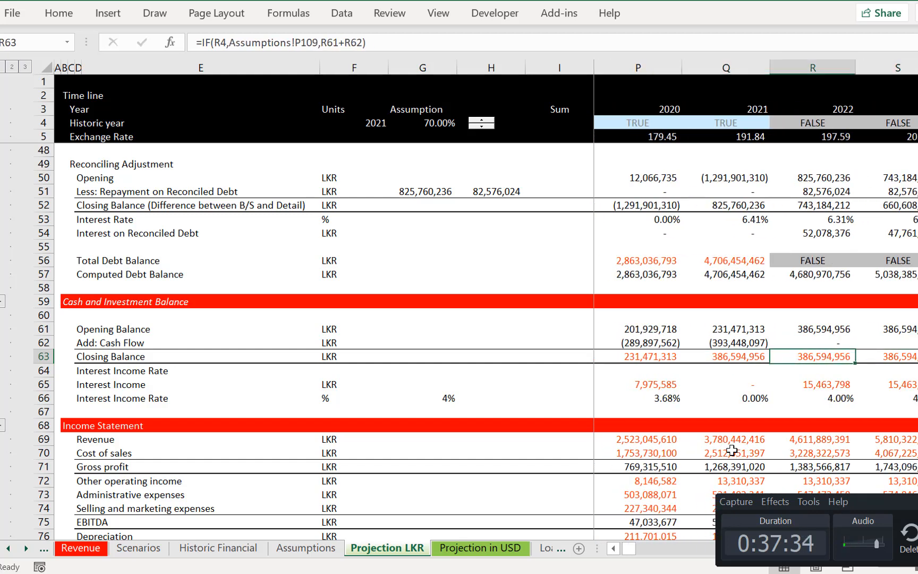
{"action": "key", "text": "F2"}
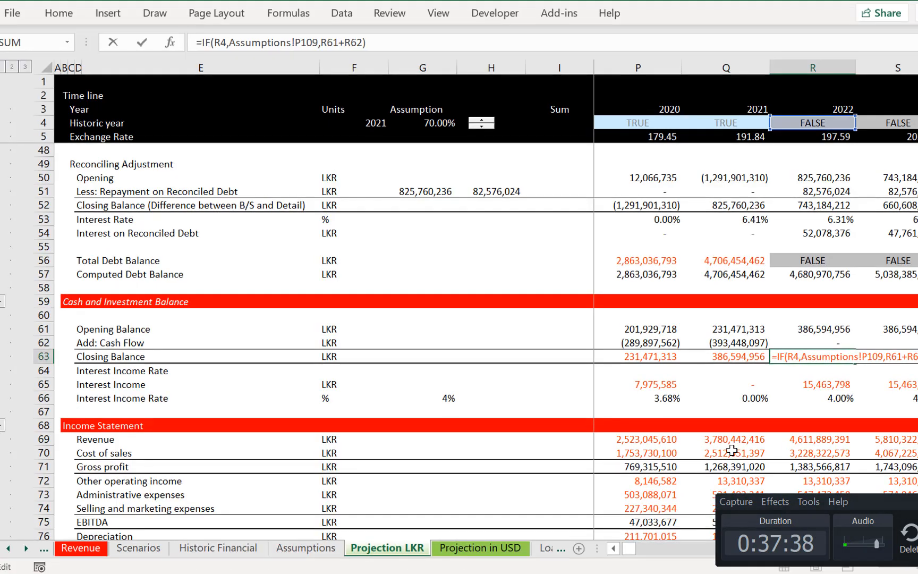
{"action": "key", "text": "Return"}
{"action": "key", "text": "Up"}
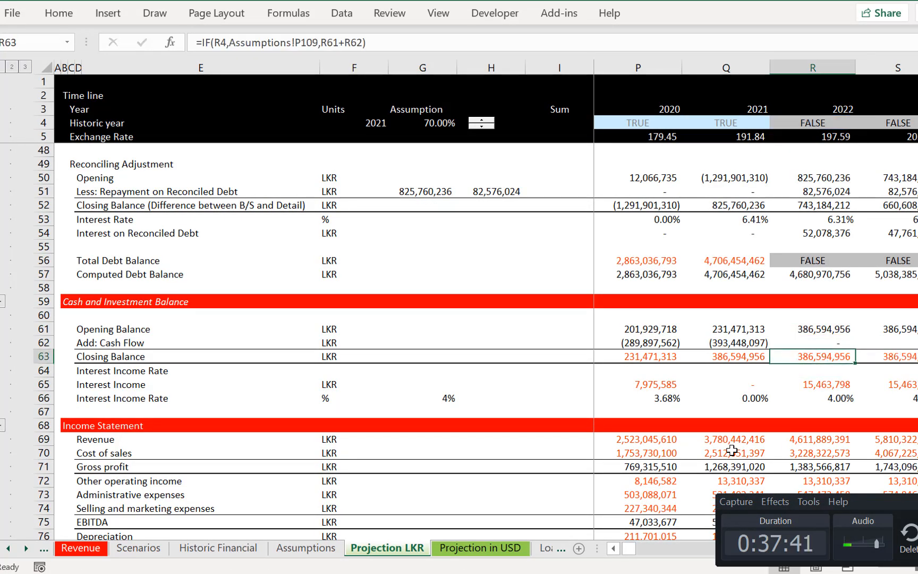
Follow the cash Closing Balance row across the projected years past 2027
{"action": "key", "text": "Right"}
{"action": "key", "text": "Right"}
{"action": "key", "text": "Right"}
{"action": "key", "text": "Right"}
{"action": "key", "text": "Right"}
{"action": "key", "text": "Right"}
{"action": "key", "text": "Right"}
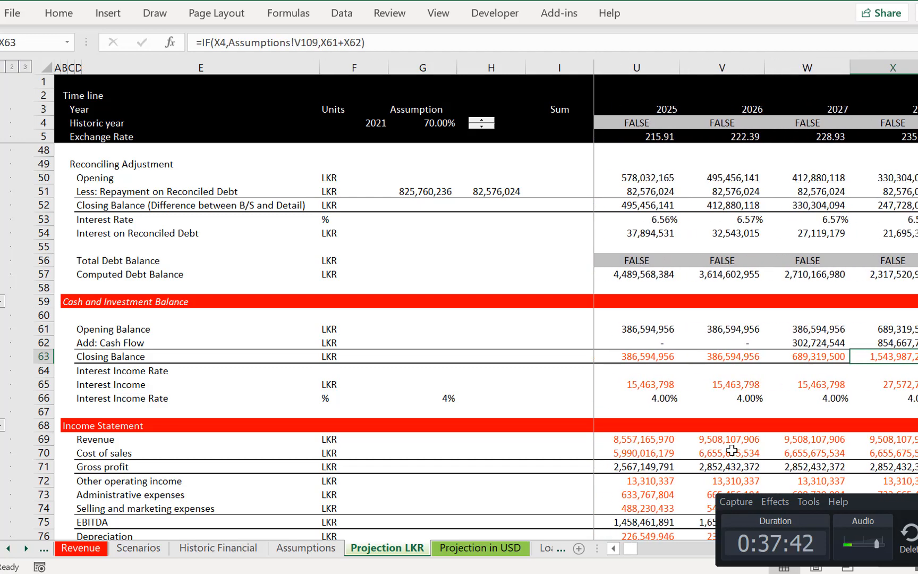
Follow the cash Closing Balance row across the projected years to 2035
{"action": "key", "text": "Left"}
{"action": "key", "text": "Left"}
{"action": "key", "text": "Left"}
{"action": "key", "text": "Right"}
{"action": "key", "text": "Right"}
{"action": "key", "text": "Right"}
{"action": "key", "text": "Right"}
{"action": "key", "text": "Right"}
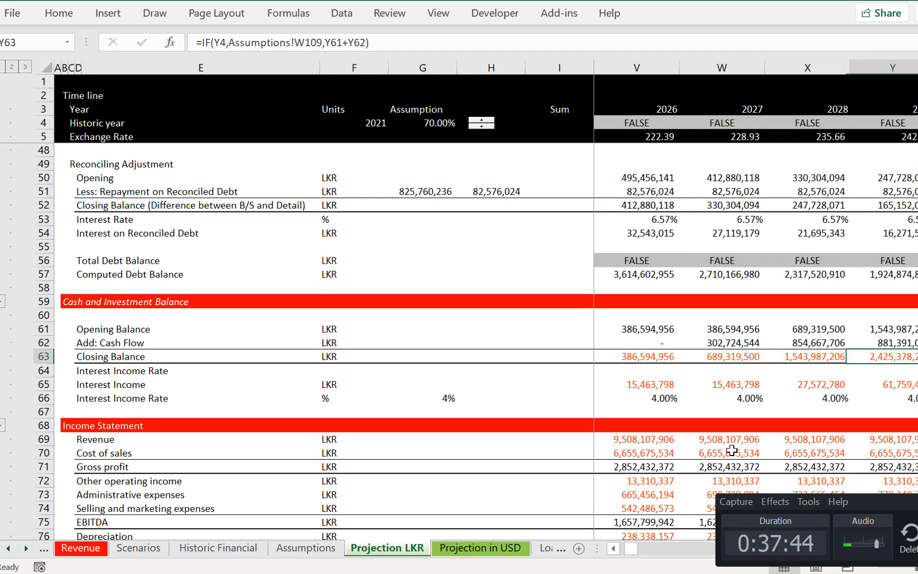
{"action": "key", "text": "Right"}
{"action": "key", "text": "Right"}
{"action": "key", "text": "Right"}
{"action": "key", "text": "Right"}
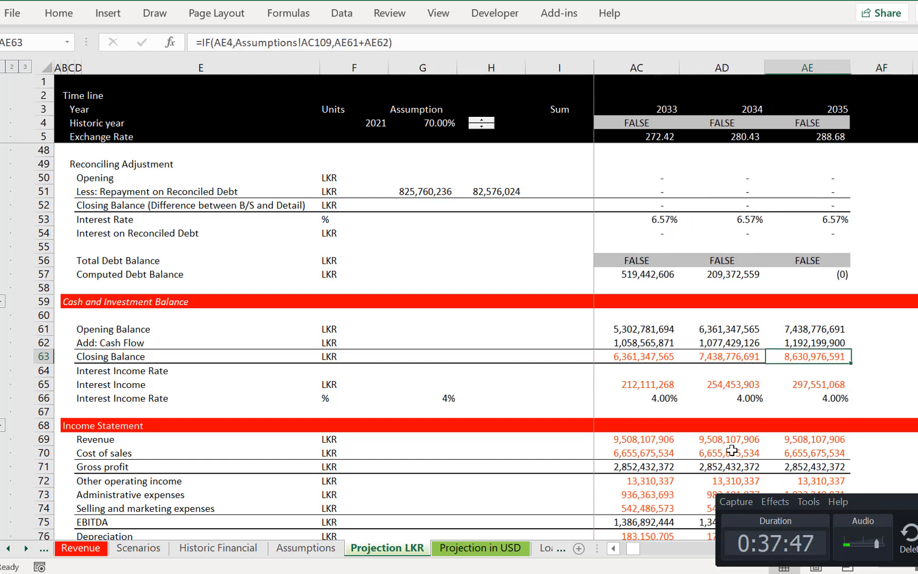
Move back to 2030 and look down from the cash Closing Balance into the first Income Statement rows
{"action": "key", "text": "Left"}
{"action": "key", "text": "Left"}
{"action": "key", "text": "Left"}
{"action": "key", "text": "Left"}
{"action": "key", "text": "Left"}
{"action": "key", "text": "Down"}
{"action": "key", "text": "Down"}
{"action": "key", "text": "Down"}
{"action": "key", "text": "Down"}
{"action": "key", "text": "Down"}
{"action": "key", "text": "Down"}
{"action": "key", "text": "Down"}
{"action": "key", "text": "Down"}
{"action": "key", "text": "Up"}
{"action": "key", "text": "Up"}
{"action": "key", "text": "Up"}
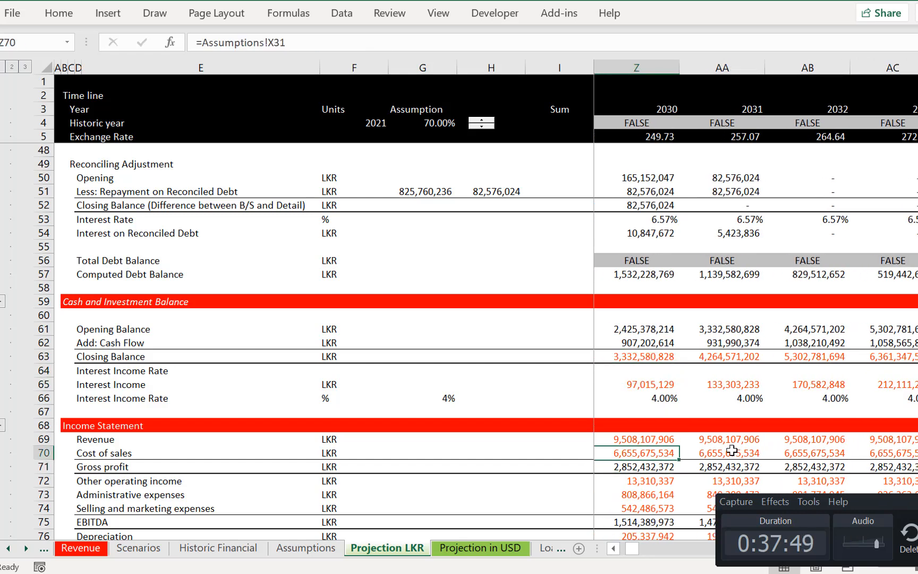
Trace the Interest Income Rate row back from the projected years into the historic years and select its 2021 value
{"action": "key", "text": "Up"}
{"action": "key", "text": "Up"}
{"action": "key", "text": "Left"}
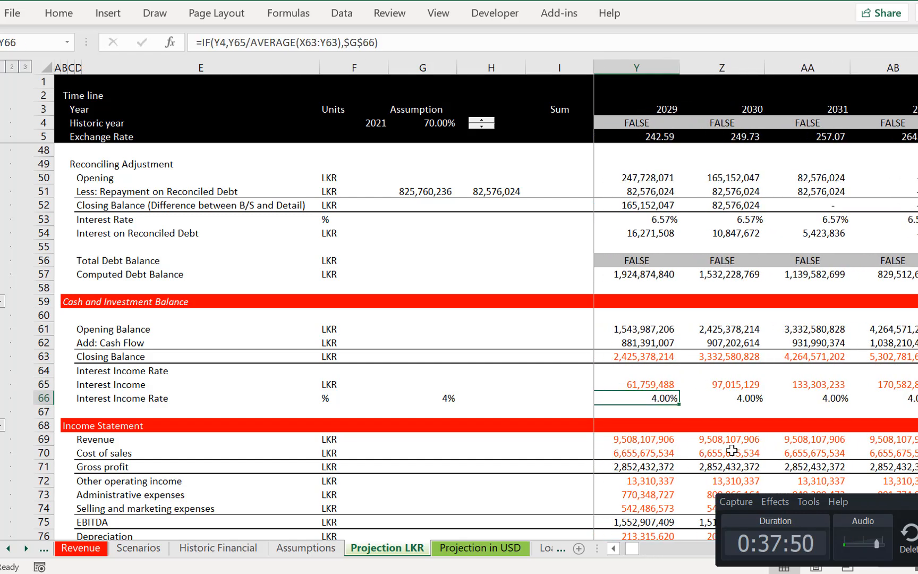
{"action": "key", "text": "Left"}
{"action": "key", "text": "Left"}
{"action": "key", "text": "Left"}
{"action": "key", "text": "Left"}
{"action": "key", "text": "Left"}
{"action": "key", "text": "Left"}
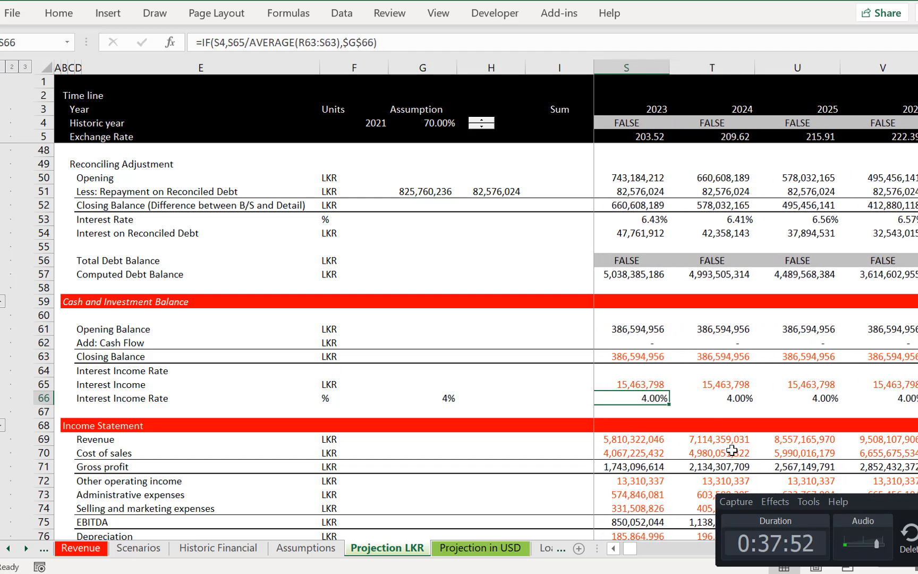
{"action": "key", "text": "Left"}
{"action": "key", "text": "Left"}
{"action": "key", "text": "Left"}
{"action": "key", "text": "Left"}
{"action": "key", "text": "Right"}
{"action": "key", "text": "Right"}
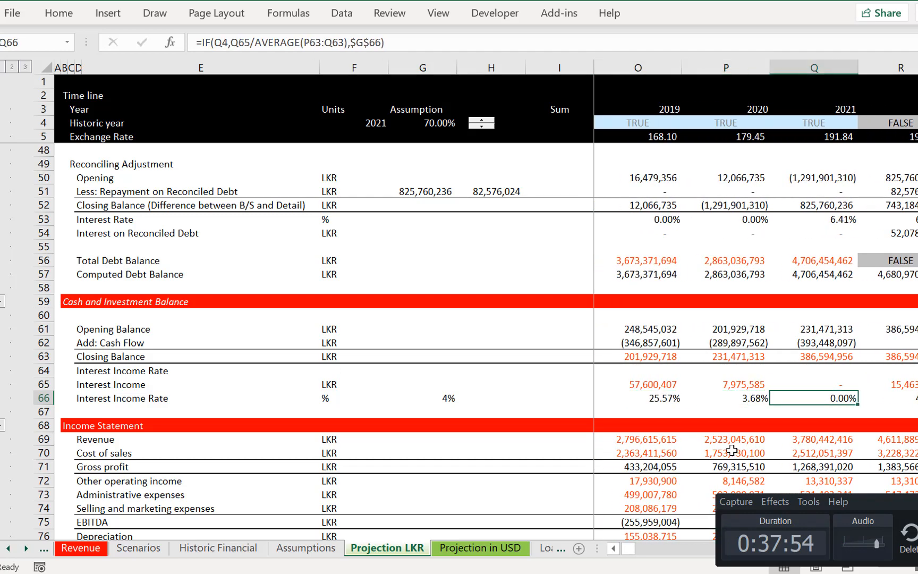
Go down the 2022 column through the Income Statement from Revenue to Interest Expense on DFC
{"action": "key", "text": "Right"}
{"action": "key", "text": "Down"}
{"action": "key", "text": "Down"}
{"action": "key", "text": "Down"}
{"action": "key", "text": "Down"}
{"action": "key", "text": "Down"}
{"action": "key", "text": "Down"}
{"action": "key", "text": "Down"}
{"action": "key", "text": "Down"}
{"action": "key", "text": "Down"}
{"action": "key", "text": "Down"}
{"action": "key", "text": "Down"}
{"action": "key", "text": "Down"}
{"action": "key", "text": "Down"}
{"action": "key", "text": "Down"}
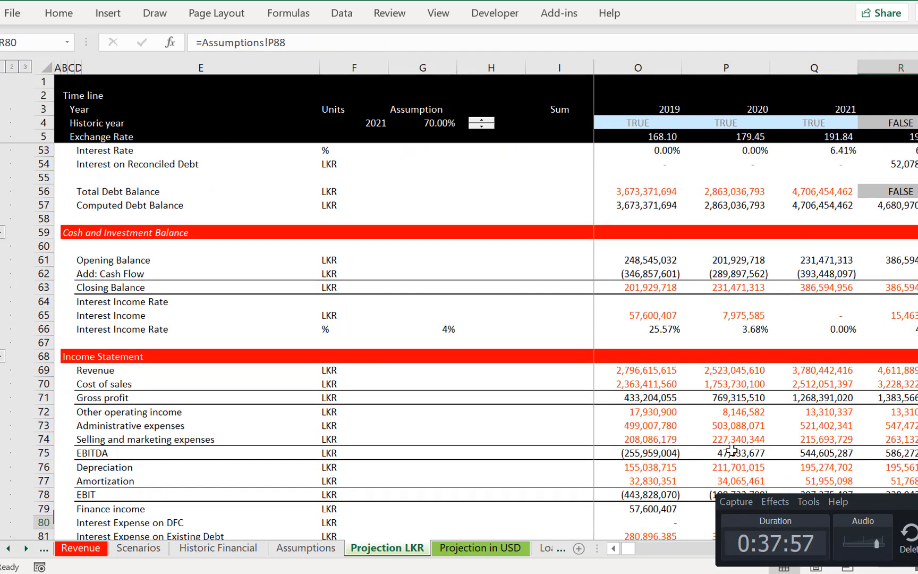
Review the remaining 2022 Income Statement lines through Net income and the operating part of the Cash Flow Statement
{"action": "key", "text": "Down"}
{"action": "key", "text": "Down"}
{"action": "key", "text": "Down"}
{"action": "key", "text": "Down"}
{"action": "key", "text": "Down"}
{"action": "key", "text": "Down"}
{"action": "key", "text": "Down"}
{"action": "key", "text": "Down"}
{"action": "key", "text": "Down"}
{"action": "key", "text": "Down"}
{"action": "key", "text": "Down"}
{"action": "key", "text": "Down"}
{"action": "key", "text": "Down"}
{"action": "key", "text": "Down"}
{"action": "key", "text": "Down"}
{"action": "key", "text": "Down"}
{"action": "key", "text": "Down"}
{"action": "key", "text": "Down"}
{"action": "key", "text": "Down"}
{"action": "key", "text": "Down"}
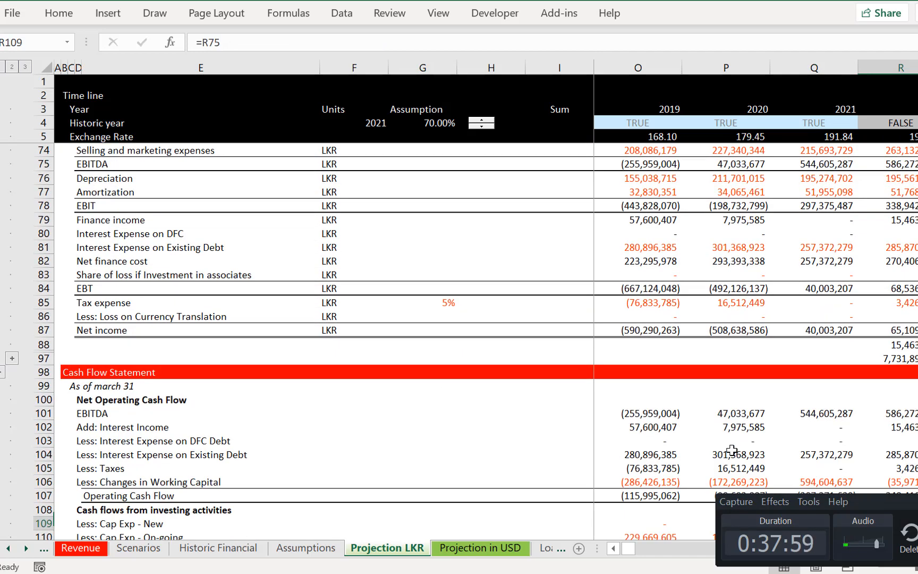
Review the 2022 investing, debt financing and Net Change in Cash lines, continuing into the Balance Sheet's long-term assets
{"action": "key", "text": "Down"}
{"action": "key", "text": "Down"}
{"action": "key", "text": "Down"}
{"action": "key", "text": "Down"}
{"action": "key", "text": "Down"}
{"action": "key", "text": "Down"}
{"action": "key", "text": "Down"}
{"action": "key", "text": "Down"}
{"action": "key", "text": "Down"}
{"action": "key", "text": "Down"}
{"action": "key", "text": "Down"}
{"action": "key", "text": "Down"}
{"action": "key", "text": "Down"}
{"action": "key", "text": "Down"}
{"action": "key", "text": "Down"}
{"action": "key", "text": "Down"}
{"action": "key", "text": "Down"}
{"action": "key", "text": "Down"}
{"action": "key", "text": "Down"}
{"action": "key", "text": "Down"}
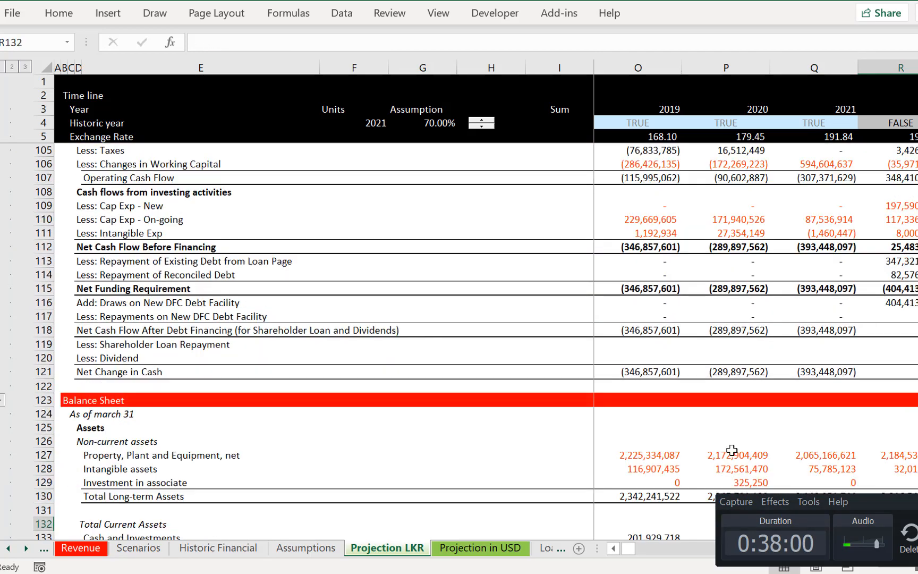
Examine the Balance Sheet's 2022 current assets, Total Assets and equity lines down to Existing Debt
{"action": "key", "text": "Down"}
{"action": "key", "text": "Down"}
{"action": "key", "text": "Down"}
{"action": "key", "text": "Down"}
{"action": "key", "text": "Down"}
{"action": "key", "text": "Down"}
{"action": "key", "text": "Down"}
{"action": "key", "text": "Down"}
{"action": "key", "text": "Down"}
{"action": "key", "text": "Down"}
{"action": "key", "text": "Down"}
{"action": "key", "text": "Down"}
{"action": "key", "text": "Down"}
{"action": "key", "text": "Down"}
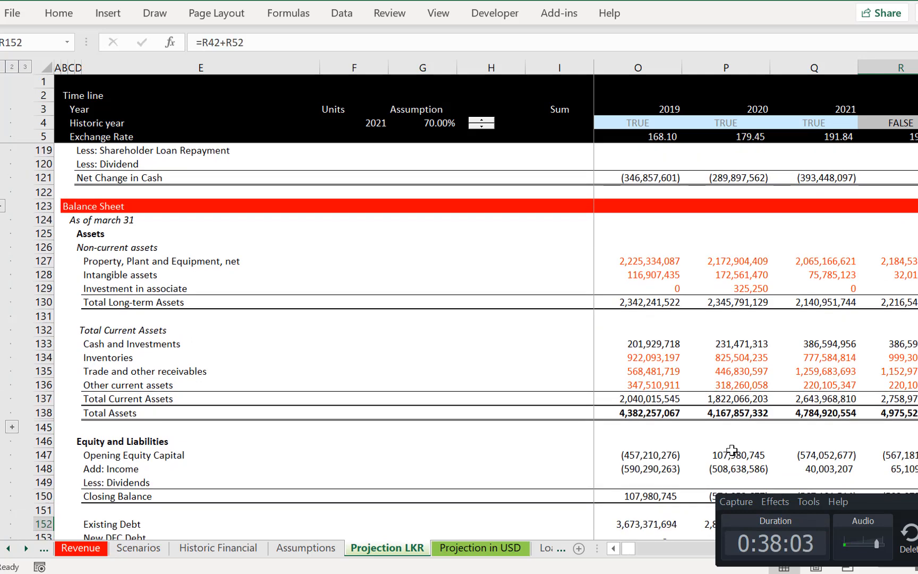
Examine the 2022 debt and other liabilities down to the balance check rows above the Graph section
{"action": "key", "text": "Down"}
{"action": "key", "text": "Down"}
{"action": "key", "text": "Down"}
{"action": "key", "text": "Down"}
{"action": "key", "text": "Down"}
{"action": "key", "text": "Down"}
{"action": "key", "text": "Down"}
{"action": "key", "text": "Down"}
{"action": "key", "text": "Down"}
{"action": "key", "text": "Down"}
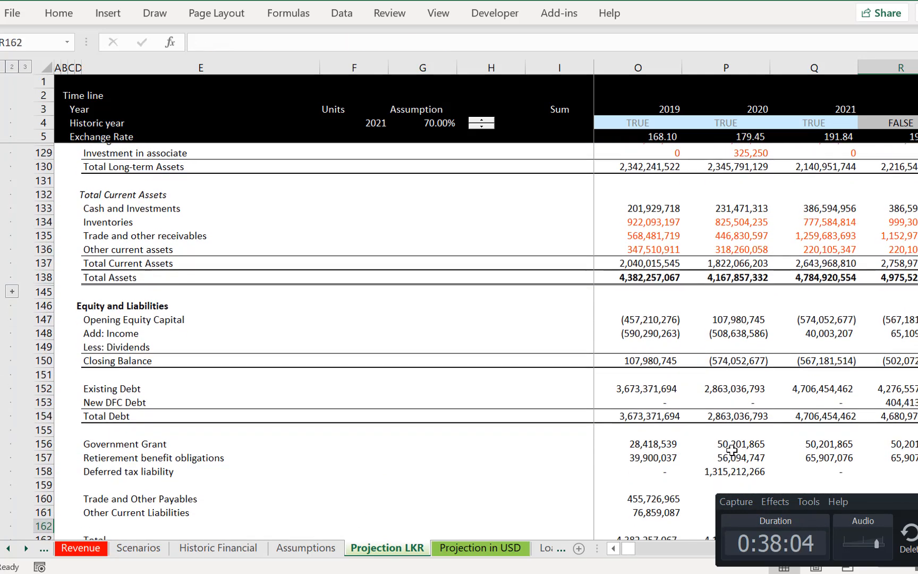
{"action": "key", "text": "Down"}
{"action": "key", "text": "Down"}
{"action": "key", "text": "Down"}
{"action": "key", "text": "Down"}
{"action": "key", "text": "Down"}
{"action": "key", "text": "Down"}
{"action": "key", "text": "Down"}
{"action": "key", "text": "Down"}
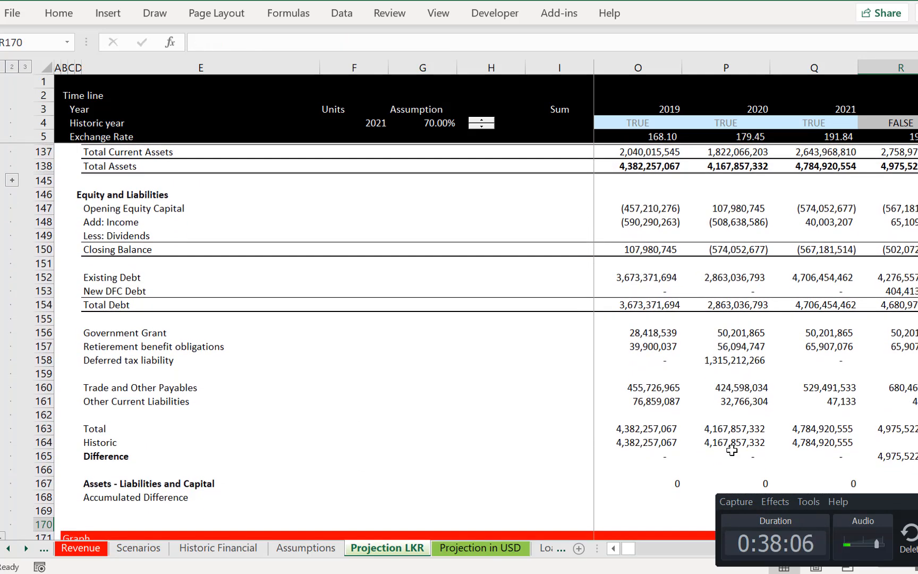
{"action": "key", "text": "Down"}
Return up the Balance Sheet and inspect the 2022 receivables, Inventories and Cash and Investments formulas
{"action": "key", "text": "Up"}
{"action": "key", "text": "Up"}
{"action": "key", "text": "Up"}
{"action": "key", "text": "Up"}
{"action": "key", "text": "Up"}
{"action": "key", "text": "Up"}
{"action": "key", "text": "Up"}
{"action": "key", "text": "Up"}
{"action": "key", "text": "Up"}
{"action": "key", "text": "Up"}
{"action": "key", "text": "Up"}
{"action": "key", "text": "Up"}
{"action": "key", "text": "Up"}
{"action": "key", "text": "Up"}
{"action": "key", "text": "Up"}
{"action": "key", "text": "Up"}
{"action": "key", "text": "Up"}
{"action": "key", "text": "Up"}
{"action": "key", "text": "Up"}
{"action": "key", "text": "Up"}
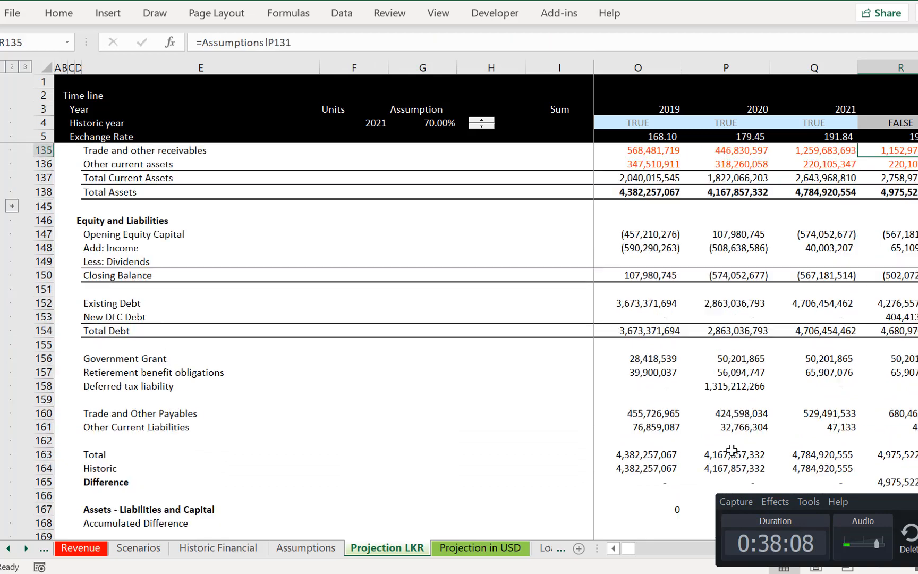
{"action": "key", "text": "Up"}
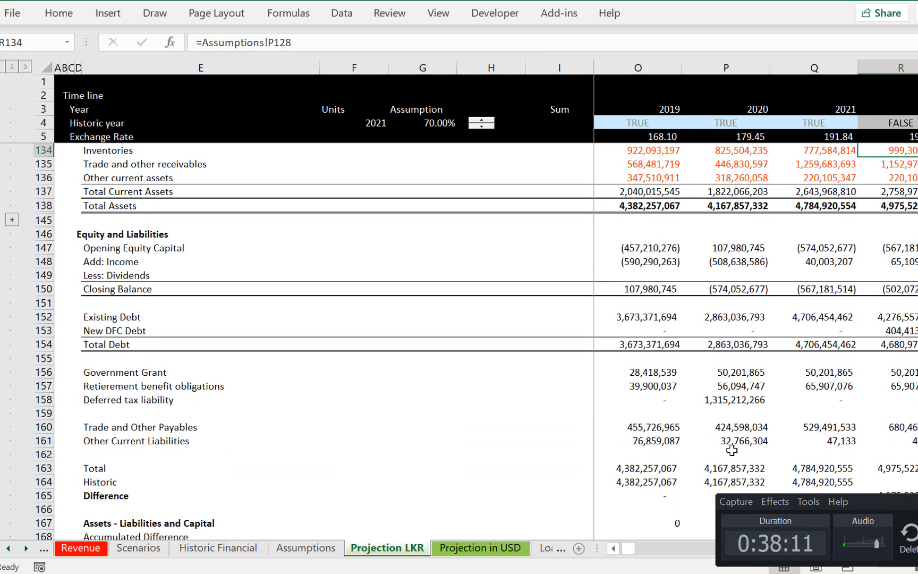
{"action": "key", "text": "Up"}
{"action": "key", "text": "Up"}
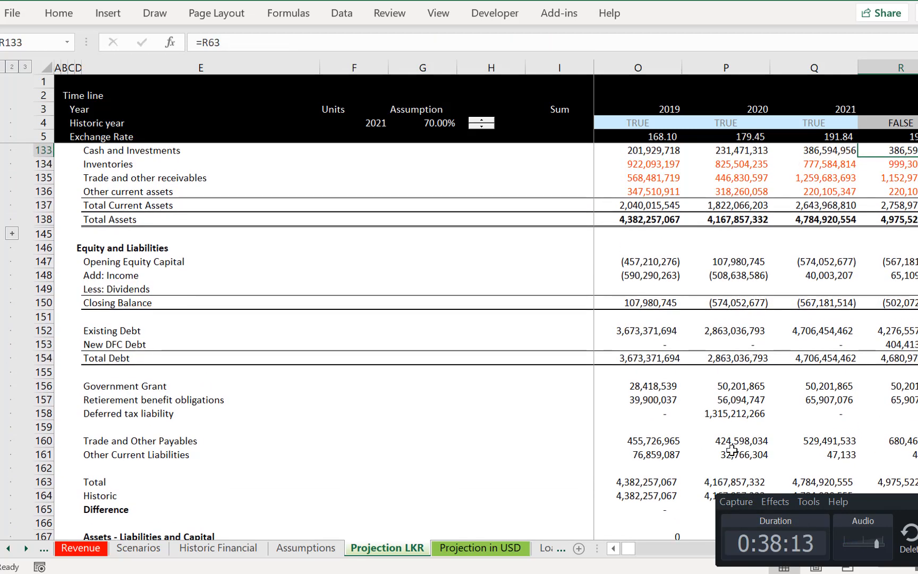
Move down the 2022 Balance Sheet column from Cash and Investments to examine Opening Equity Capital, Income and Dividends
{"action": "key", "text": "Down"}
{"action": "key", "text": "Down"}
{"action": "key", "text": "Down"}
{"action": "key", "text": "Down"}
{"action": "key", "text": "Down"}
{"action": "key", "text": "Down"}
{"action": "key", "text": "Down"}
{"action": "key", "text": "Down"}
{"action": "key", "text": "Down"}
{"action": "key", "text": "Down"}
{"action": "key", "text": "Up"}
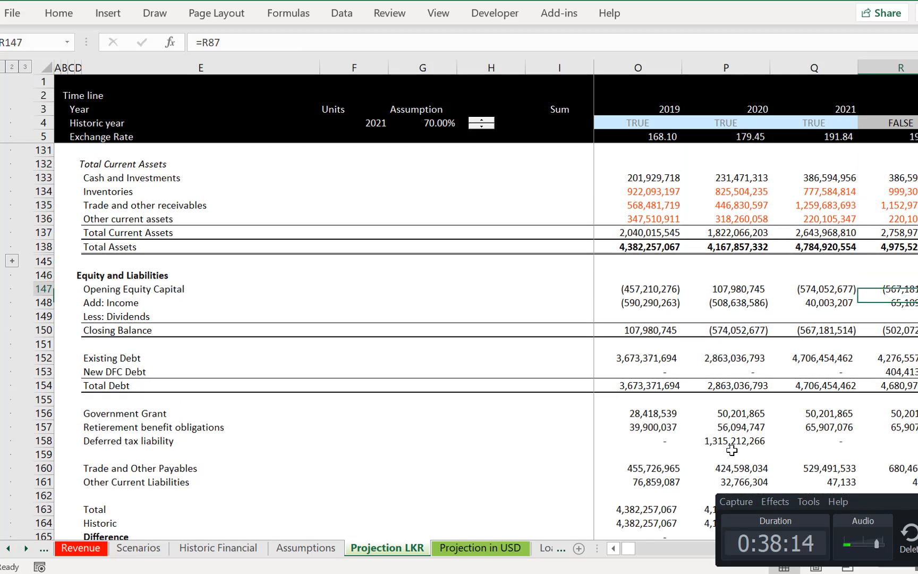
{"action": "key", "text": "Down"}
{"action": "key", "text": "Down"}
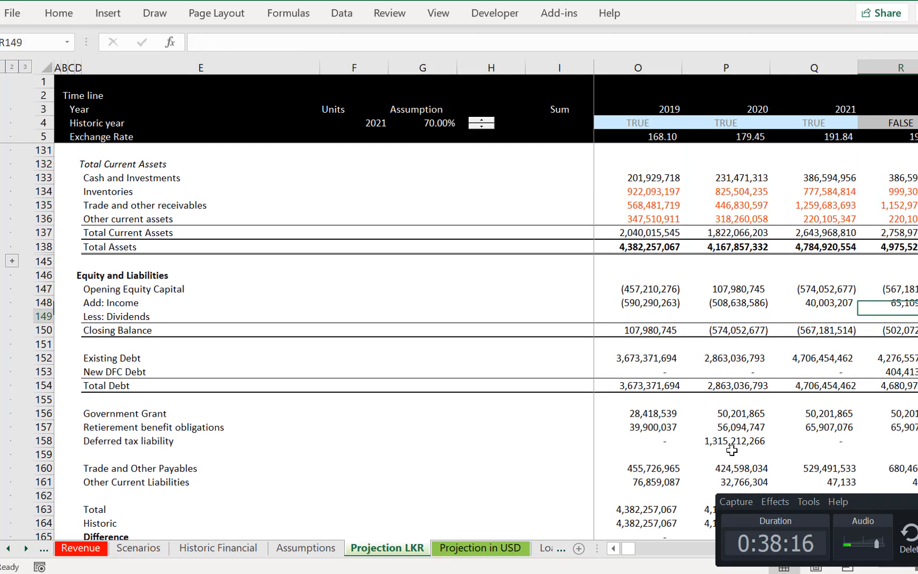
Inspect the 2014 equity Closing Balance formula and the cells it references, leaving it unedited
{"action": "key", "text": "Down"}
{"action": "key", "text": "Left"}
{"action": "key", "text": "Left"}
{"action": "key", "text": "Left"}
{"action": "key", "text": "Left"}
{"action": "key", "text": "Left"}
{"action": "key", "text": "Left"}
{"action": "key", "text": "Left"}
{"action": "key", "text": "Left"}
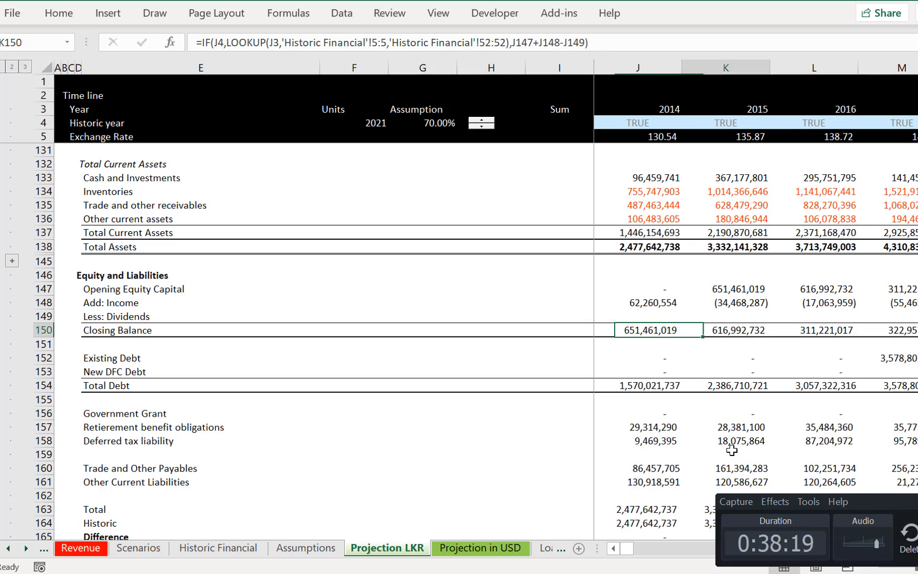
{"action": "key", "text": "F2"}
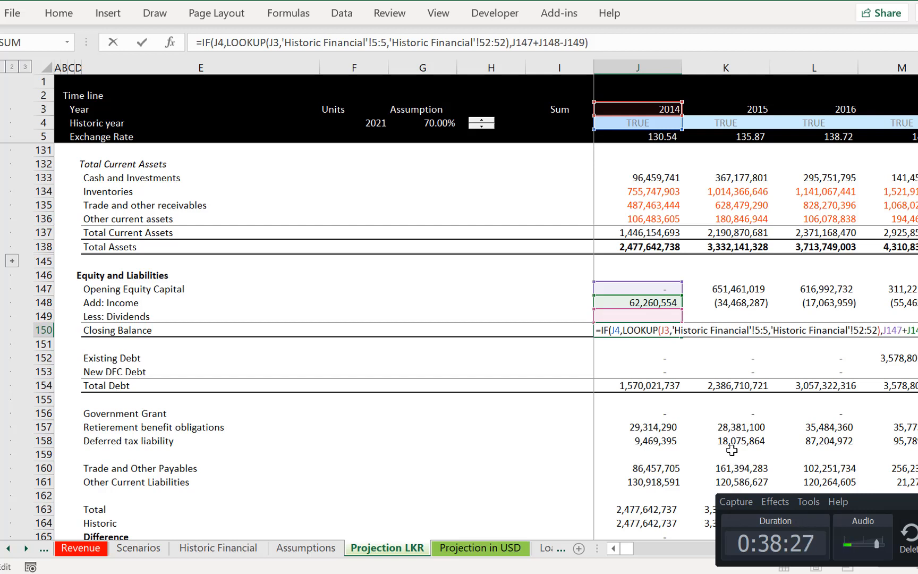
{"action": "key", "text": "Return"}
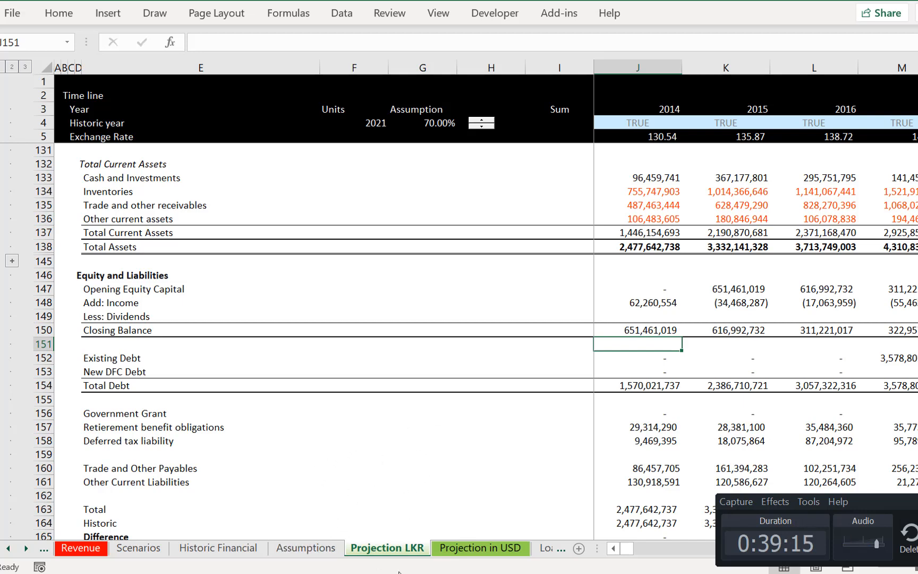
Switch to the browser and open the Comprehensive Financial Database page on edbodmer.com
{"action": "key", "text": "alt+Tab"}
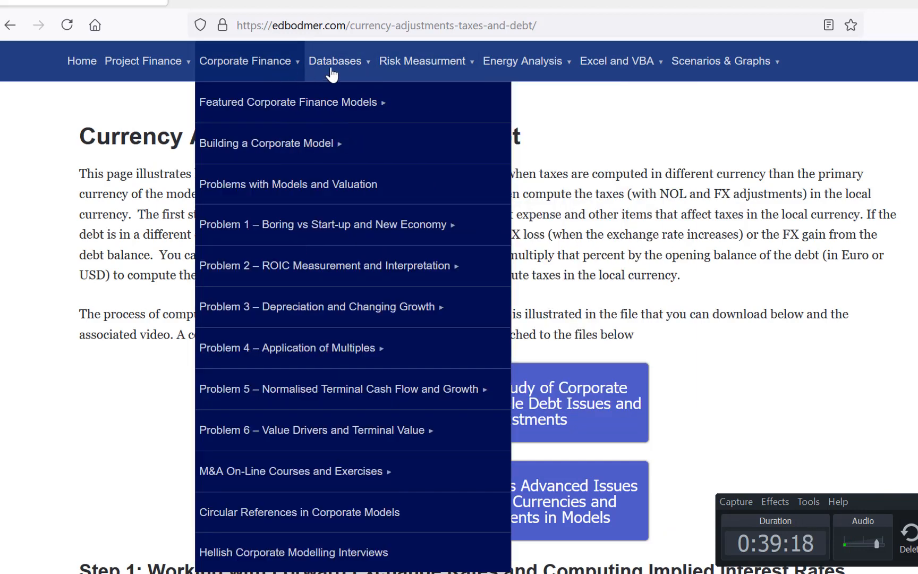
{"action": "mouse_move", "coordinate": [332, 75]}
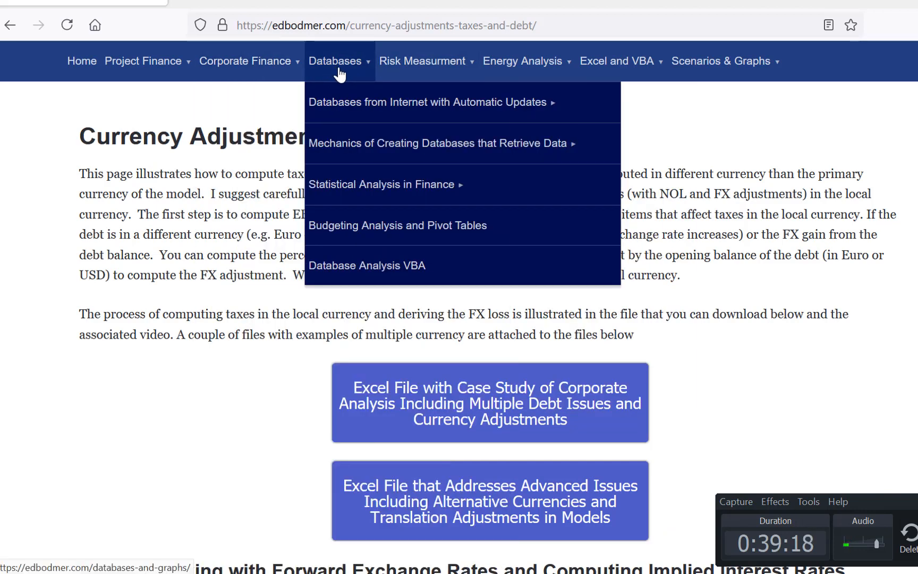
{"action": "mouse_move", "coordinate": [348, 107]}
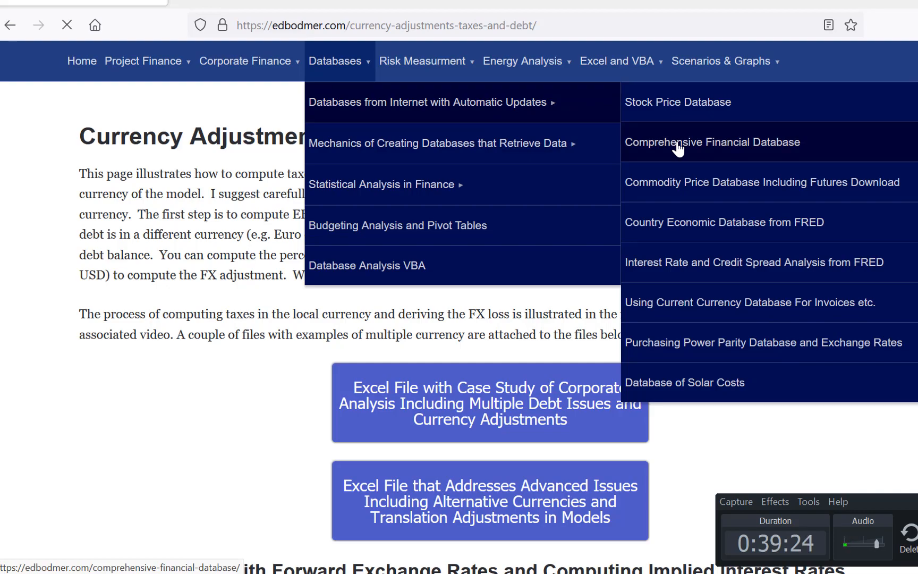
{"action": "left_click", "coordinate": [678, 149]}
Skim the database page's download files, Menu Sheet instructions and Macy's financial ratio graphs
{"action": "scroll", "coordinate": [678, 149], "scroll_direction": "down", "scroll_amount": 10}
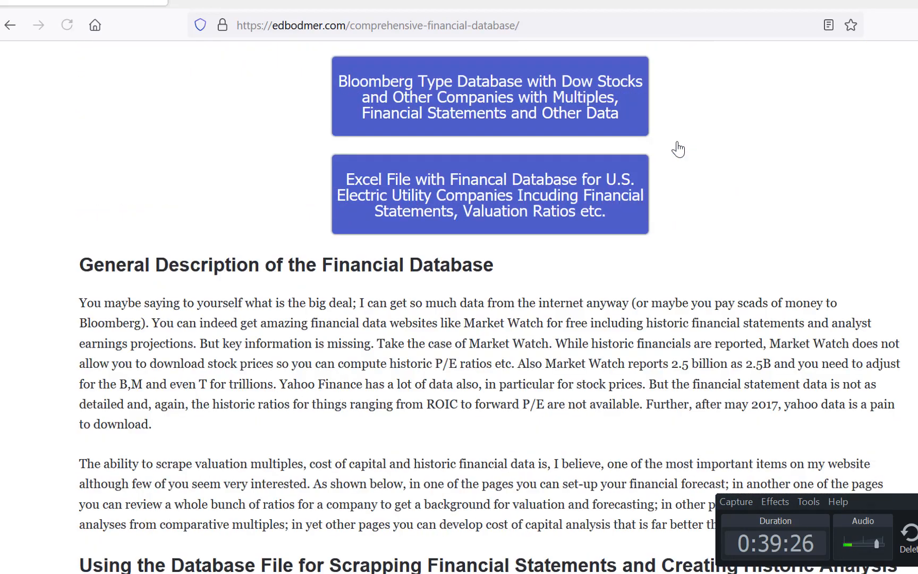
{"action": "scroll", "coordinate": [679, 149], "scroll_direction": "down", "scroll_amount": 12}
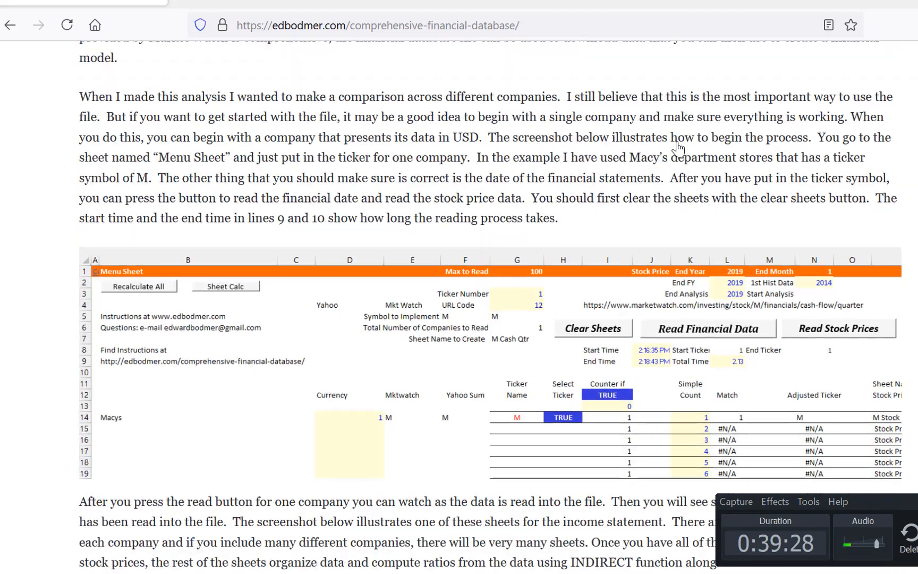
{"action": "scroll", "coordinate": [679, 149], "scroll_direction": "down", "scroll_amount": 12}
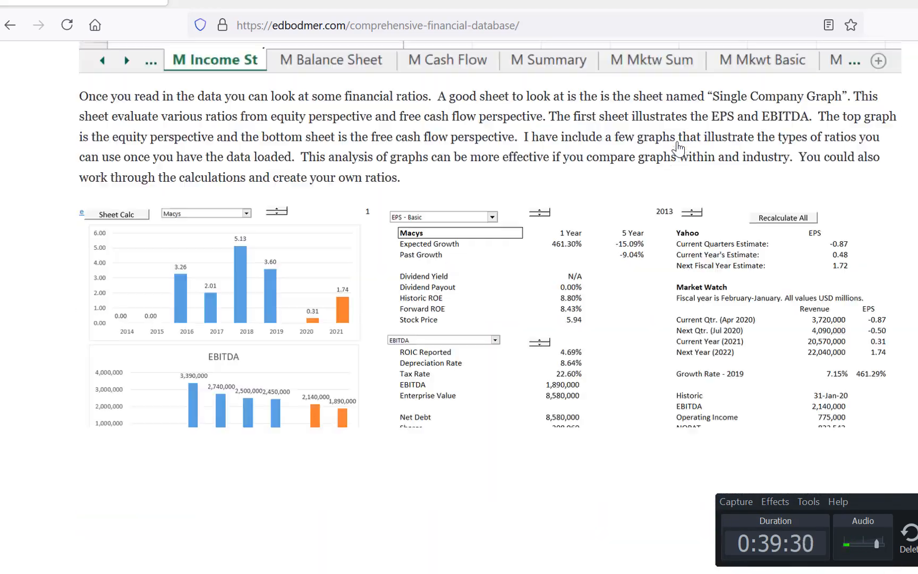
{"action": "scroll", "coordinate": [678, 149], "scroll_direction": "down", "scroll_amount": 4}
{"action": "scroll", "coordinate": [678, 149], "scroll_direction": "up", "scroll_amount": 14}
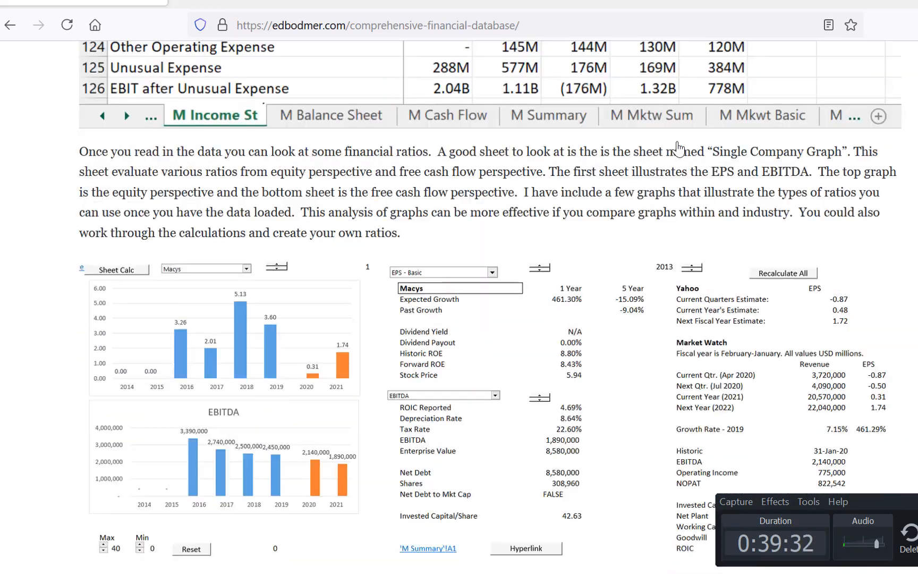
{"action": "scroll", "coordinate": [678, 148], "scroll_direction": "up", "scroll_amount": 20}
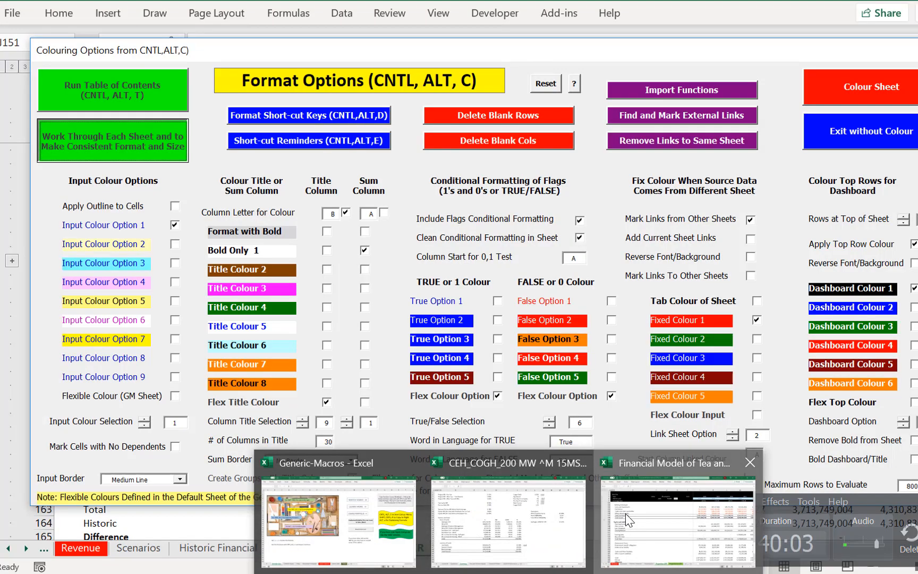
Switch back to the tea financial model workbook and go to the start of the Historic Financial sheet
{"action": "left_click", "coordinate": [626, 513]}
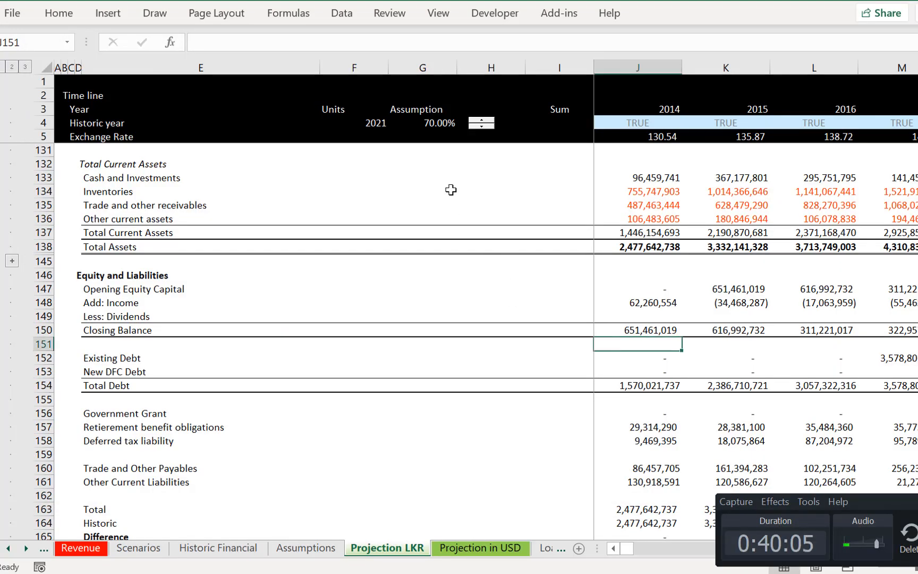
{"action": "key", "text": "ctrl+Page_Up"}
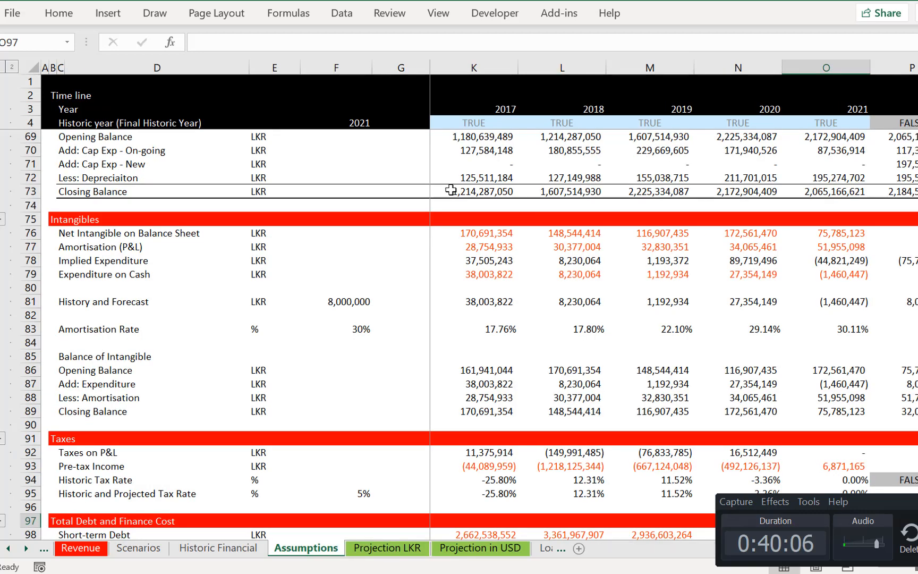
{"action": "key", "text": "ctrl+Page_Up"}
{"action": "key", "text": "Home"}
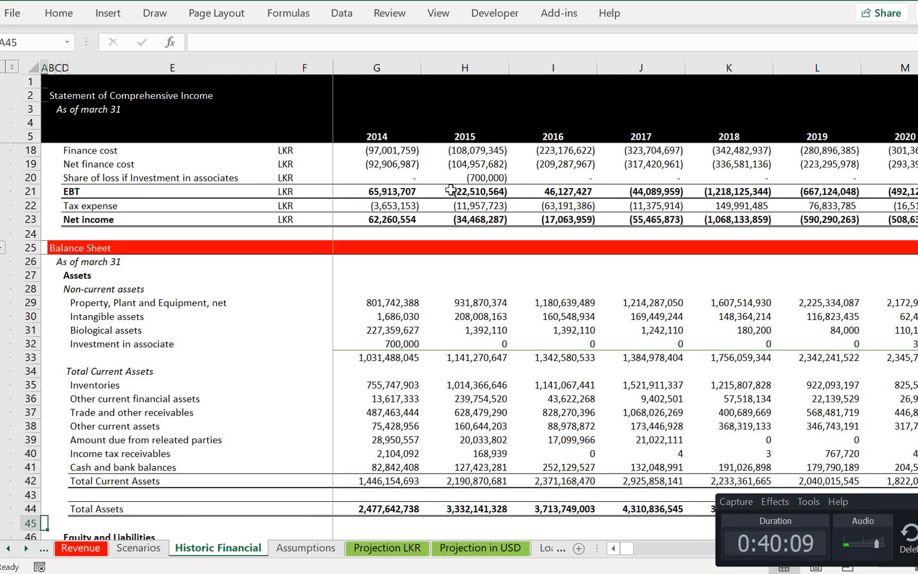
{"action": "key", "text": "Up"}
{"action": "key", "text": "ctrl+Home"}
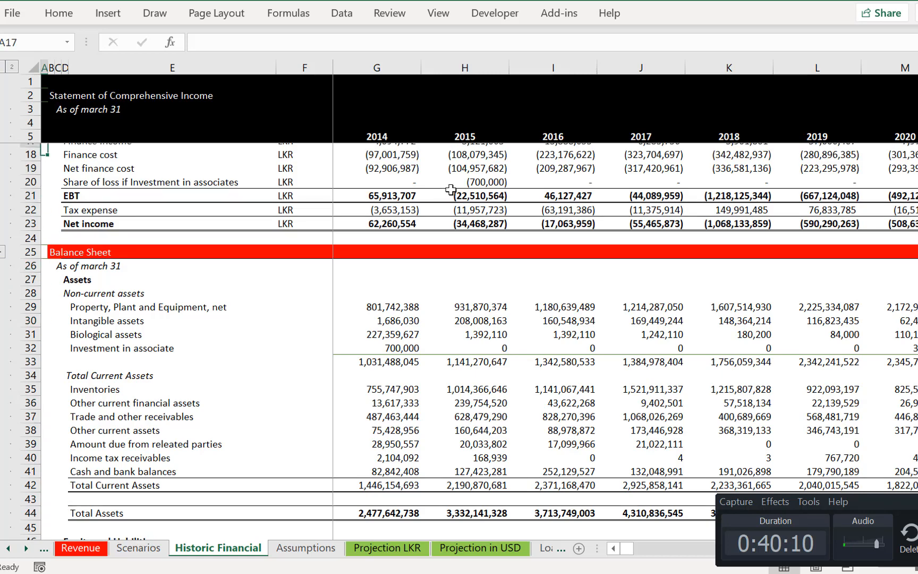
Examine the historic Income Statement and its year header row at 2014
{"action": "key", "text": "Down"}
{"action": "key", "text": "Down"}
{"action": "key", "text": "Down"}
{"action": "key", "text": "Down"}
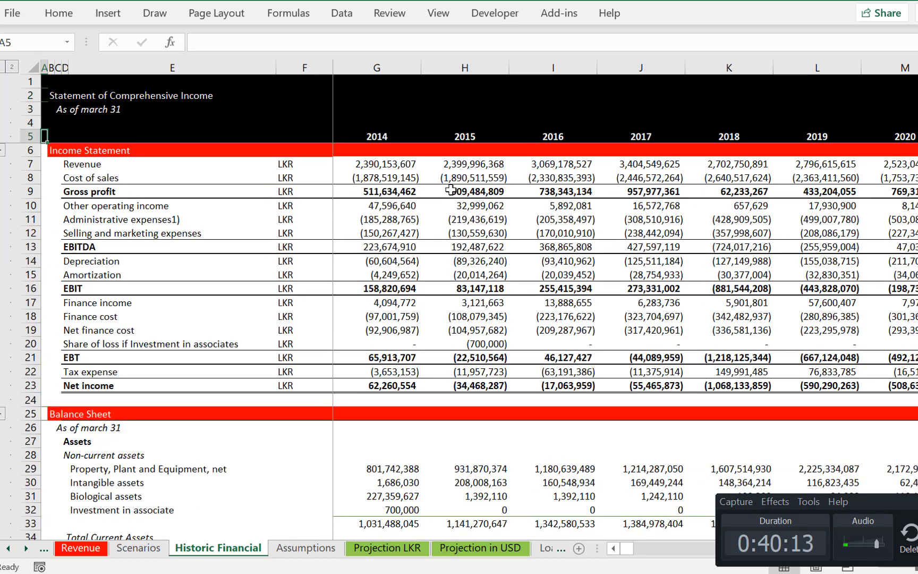
{"action": "key", "text": "Right"}
{"action": "key", "text": "Right"}
{"action": "key", "text": "Right"}
{"action": "key", "text": "Right"}
{"action": "key", "text": "Right"}
{"action": "key", "text": "Right"}
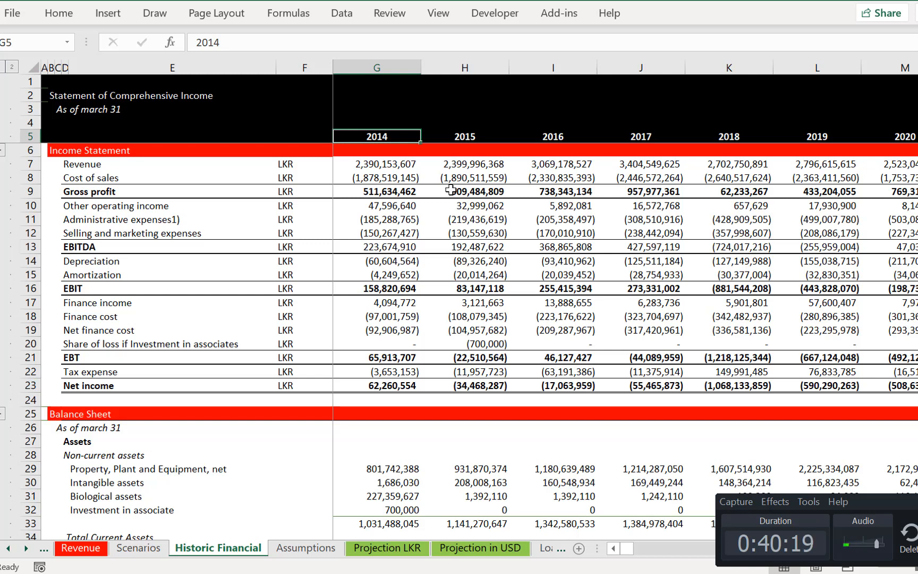
On the Assumptions sheet, review upward from the debt section through Taxes and Intangibles to the projected Cap Exp rows
{"action": "key", "text": "ctrl+Page_Down"}
{"action": "key", "text": "Up"}
{"action": "key", "text": "Up"}
{"action": "key", "text": "Up"}
{"action": "key", "text": "Up"}
{"action": "key", "text": "Up"}
{"action": "key", "text": "Up"}
{"action": "key", "text": "Up"}
{"action": "key", "text": "Up"}
{"action": "key", "text": "Up"}
{"action": "key", "text": "Up"}
{"action": "key", "text": "Up"}
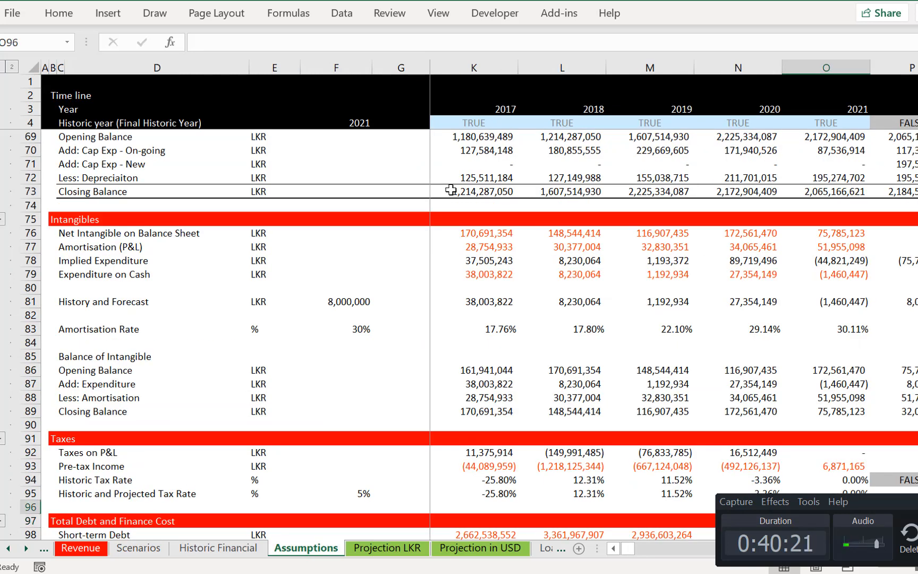
{"action": "key", "text": "Up"}
{"action": "key", "text": "Up"}
{"action": "key", "text": "Up"}
{"action": "key", "text": "Up"}
{"action": "key", "text": "Up"}
{"action": "key", "text": "Up"}
{"action": "key", "text": "Up"}
{"action": "key", "text": "Up"}
{"action": "key", "text": "Up"}
{"action": "key", "text": "Up"}
{"action": "key", "text": "Up"}
{"action": "key", "text": "Up"}
{"action": "key", "text": "Up"}
{"action": "key", "text": "Up"}
{"action": "key", "text": "Up"}
{"action": "key", "text": "Up"}
{"action": "key", "text": "Up"}
{"action": "key", "text": "Up"}
{"action": "key", "text": "Up"}
{"action": "key", "text": "Up"}
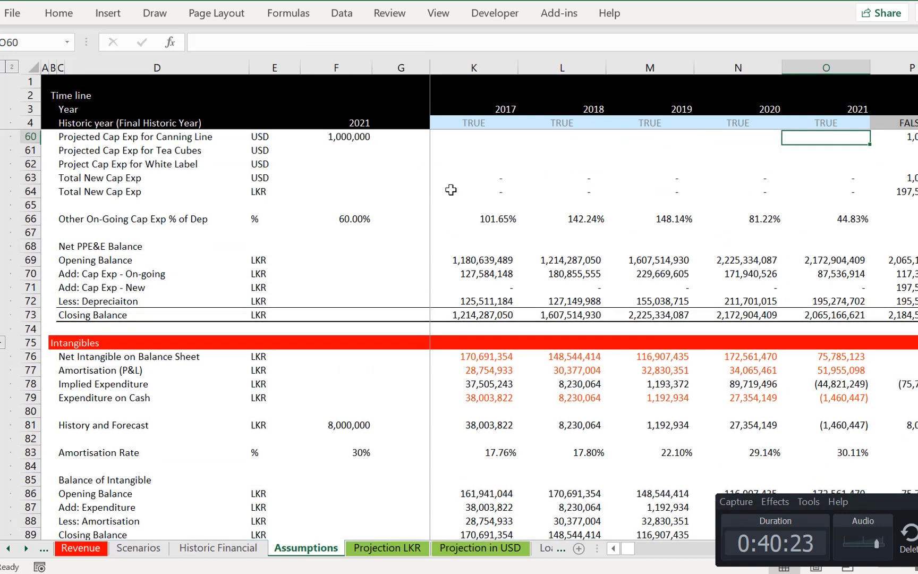
Continue up the Assumptions sheet through the depreciation and Cap Exp history to SG&A
{"action": "key", "text": "Up"}
{"action": "key", "text": "Up"}
{"action": "key", "text": "Up"}
{"action": "key", "text": "Up"}
{"action": "key", "text": "Up"}
{"action": "key", "text": "Up"}
{"action": "key", "text": "Up"}
{"action": "key", "text": "Up"}
{"action": "key", "text": "Up"}
{"action": "key", "text": "Up"}
{"action": "key", "text": "Up"}
{"action": "key", "text": "Up"}
{"action": "key", "text": "Up"}
{"action": "key", "text": "Up"}
{"action": "key", "text": "Up"}
{"action": "key", "text": "Up"}
{"action": "key", "text": "Up"}
{"action": "key", "text": "Up"}
{"action": "key", "text": "Up"}
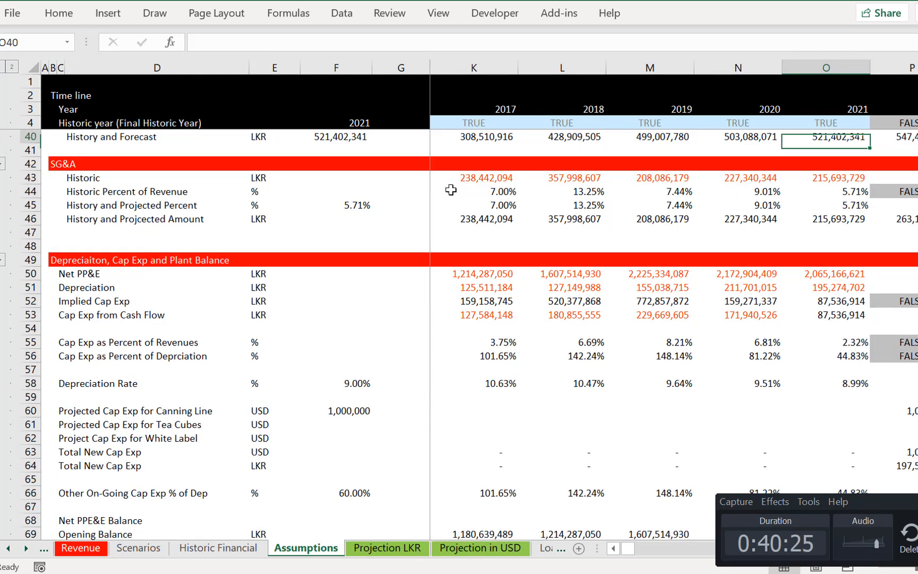
Review Administrative Expenses, Cost of Goods Sold and Revenue Forecast up to the inflation and exchange rate assumptions
{"action": "key", "text": "Up"}
{"action": "key", "text": "Up"}
{"action": "key", "text": "Up"}
{"action": "key", "text": "Up"}
{"action": "key", "text": "Up"}
{"action": "key", "text": "Up"}
{"action": "key", "text": "Up"}
{"action": "key", "text": "Up"}
{"action": "key", "text": "Up"}
{"action": "key", "text": "Up"}
{"action": "key", "text": "Up"}
{"action": "key", "text": "Up"}
{"action": "key", "text": "Up"}
{"action": "key", "text": "Up"}
{"action": "key", "text": "Up"}
{"action": "key", "text": "Up"}
{"action": "key", "text": "Up"}
{"action": "key", "text": "Up"}
{"action": "key", "text": "Up"}
{"action": "key", "text": "Up"}
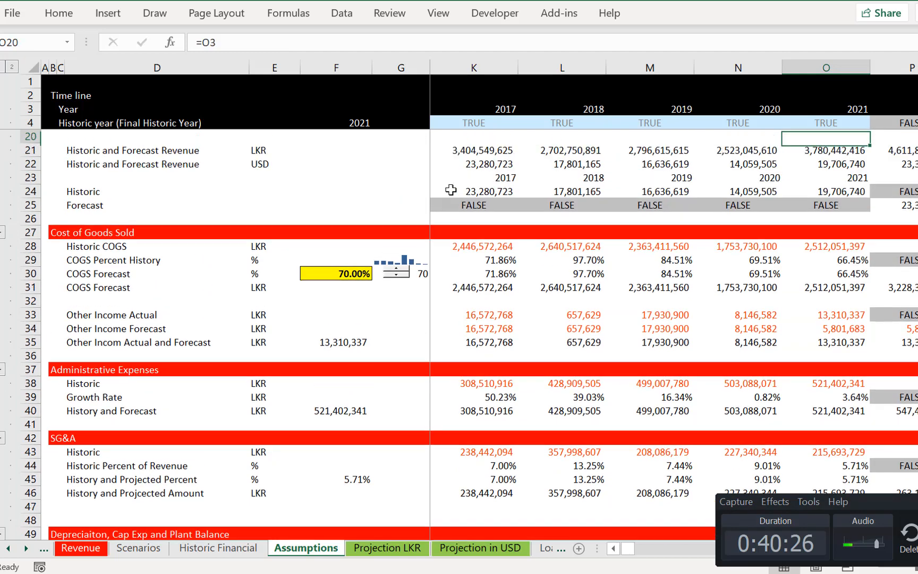
{"action": "key", "text": "Up"}
{"action": "key", "text": "Up"}
{"action": "key", "text": "Up"}
{"action": "key", "text": "Up"}
{"action": "key", "text": "Up"}
{"action": "key", "text": "Up"}
{"action": "key", "text": "Up"}
{"action": "key", "text": "Up"}
{"action": "key", "text": "Up"}
{"action": "key", "text": "Up"}
{"action": "key", "text": "Up"}
{"action": "key", "text": "Up"}
{"action": "key", "text": "Up"}
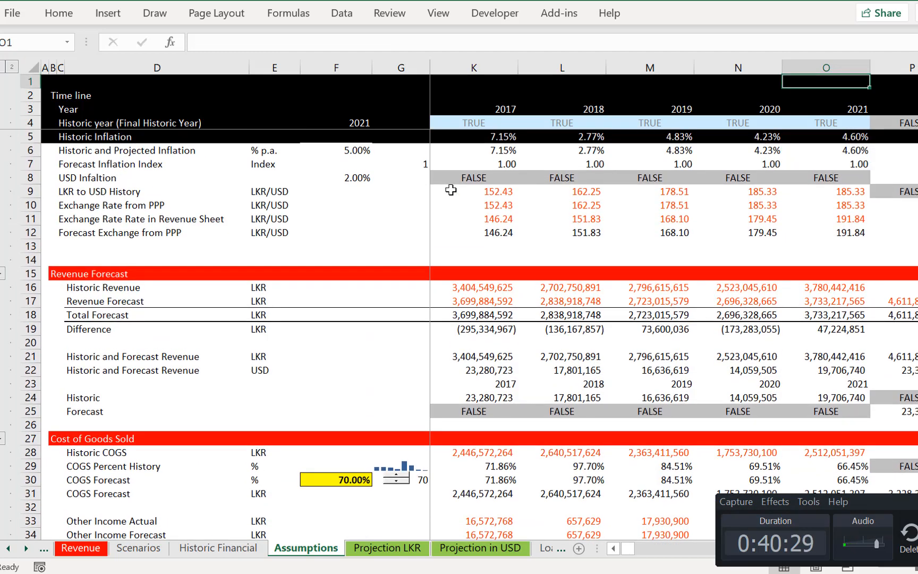
Inspect the Historic and Forecast Revenue formulas in LKR across the historic years back to 2017
{"action": "key", "text": "Down"}
{"action": "key", "text": "Down"}
{"action": "key", "text": "Down"}
{"action": "key", "text": "Down"}
{"action": "key", "text": "Down"}
{"action": "key", "text": "Down"}
{"action": "key", "text": "Down"}
{"action": "key", "text": "Down"}
{"action": "key", "text": "Down"}
{"action": "key", "text": "Down"}
{"action": "key", "text": "Down"}
{"action": "key", "text": "Down"}
{"action": "key", "text": "Down"}
{"action": "key", "text": "Down"}
{"action": "key", "text": "Down"}
{"action": "key", "text": "Down"}
{"action": "key", "text": "Down"}
{"action": "key", "text": "Down"}
{"action": "key", "text": "Down"}
{"action": "key", "text": "Down"}
{"action": "key", "text": "Left"}
{"action": "key", "text": "Left"}
{"action": "key", "text": "Left"}
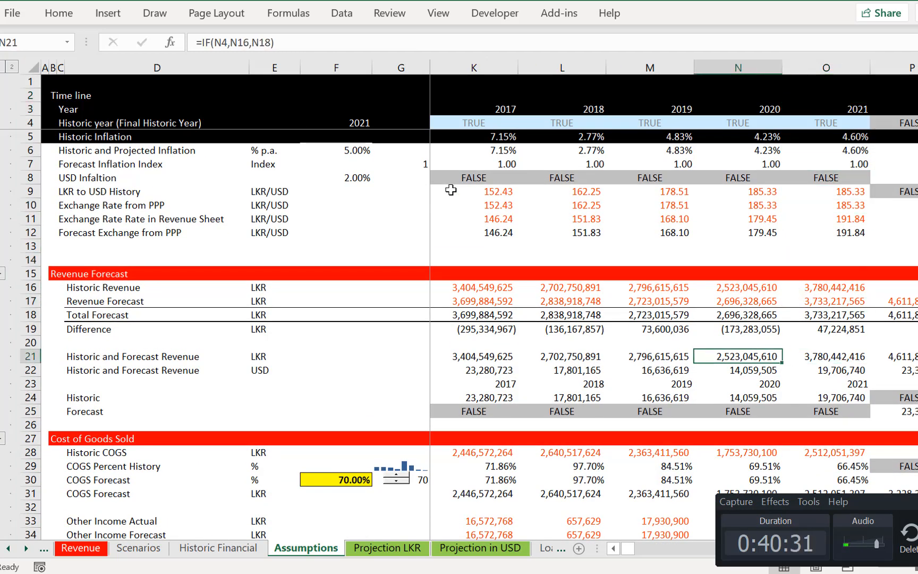
{"action": "key", "text": "Left"}
{"action": "key", "text": "Left"}
{"action": "key", "text": "Right"}
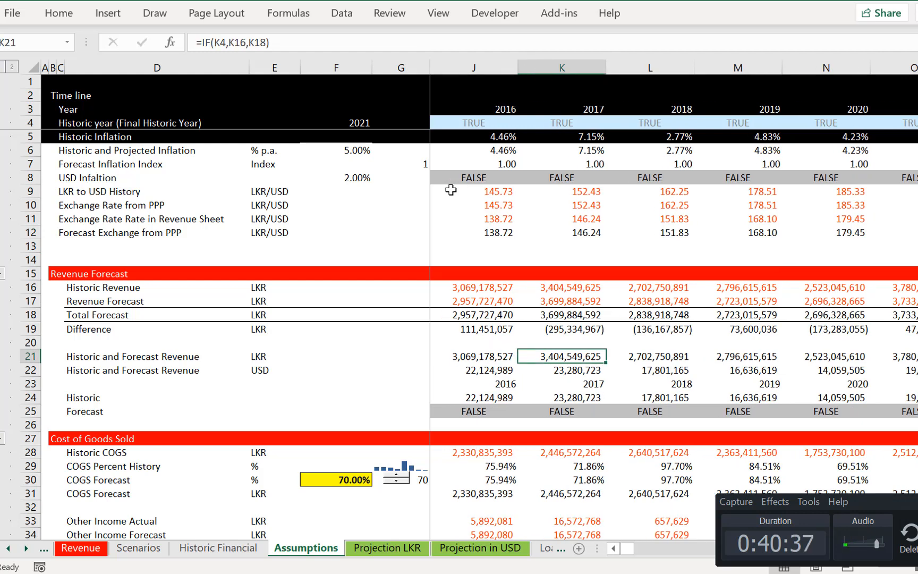
Review the Assumptions rows from Historic and Forecast Revenue in USD down through Cost of Goods Sold, Administrative Expenses and SG&A
{"action": "key", "text": "Down"}
{"action": "key", "text": "Down"}
{"action": "key", "text": "Down"}
{"action": "key", "text": "Down"}
{"action": "key", "text": "Down"}
{"action": "key", "text": "Down"}
{"action": "key", "text": "Down"}
{"action": "key", "text": "Down"}
{"action": "key", "text": "Down"}
{"action": "key", "text": "Down"}
{"action": "key", "text": "Down"}
{"action": "key", "text": "Down"}
{"action": "key", "text": "Down"}
{"action": "key", "text": "Down"}
{"action": "key", "text": "Down"}
{"action": "key", "text": "Down"}
{"action": "key", "text": "Down"}
{"action": "key", "text": "Down"}
{"action": "key", "text": "Down"}
{"action": "key", "text": "Down"}
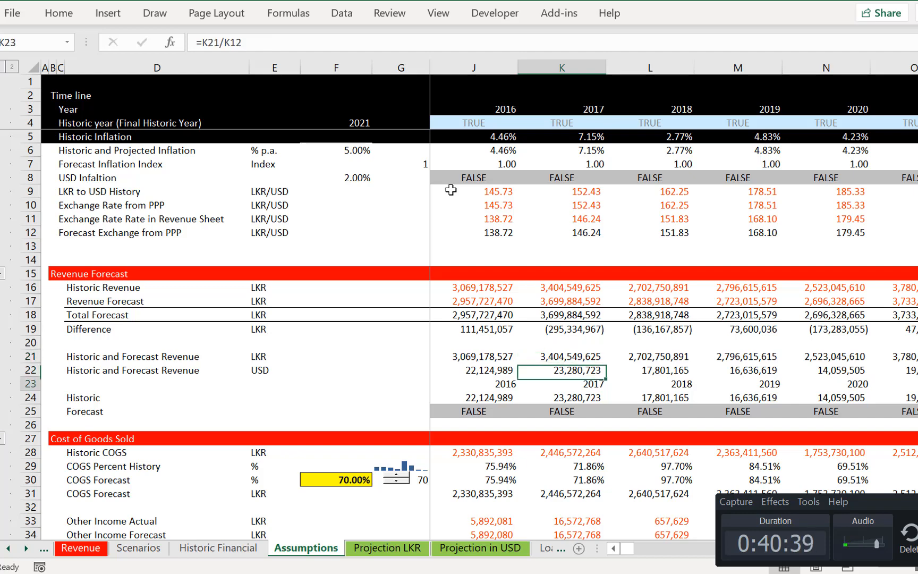
{"action": "key", "text": "Down"}
{"action": "key", "text": "Down"}
{"action": "key", "text": "Down"}
{"action": "key", "text": "Down"}
{"action": "key", "text": "Down"}
{"action": "key", "text": "Down"}
{"action": "key", "text": "Down"}
{"action": "key", "text": "Down"}
{"action": "key", "text": "Down"}
{"action": "key", "text": "Down"}
{"action": "key", "text": "Down"}
{"action": "key", "text": "Down"}
{"action": "key", "text": "Down"}
{"action": "key", "text": "Down"}
{"action": "key", "text": "Down"}
{"action": "key", "text": "Down"}
{"action": "key", "text": "Down"}
{"action": "key", "text": "Down"}
{"action": "key", "text": "Down"}
{"action": "key", "text": "Down"}
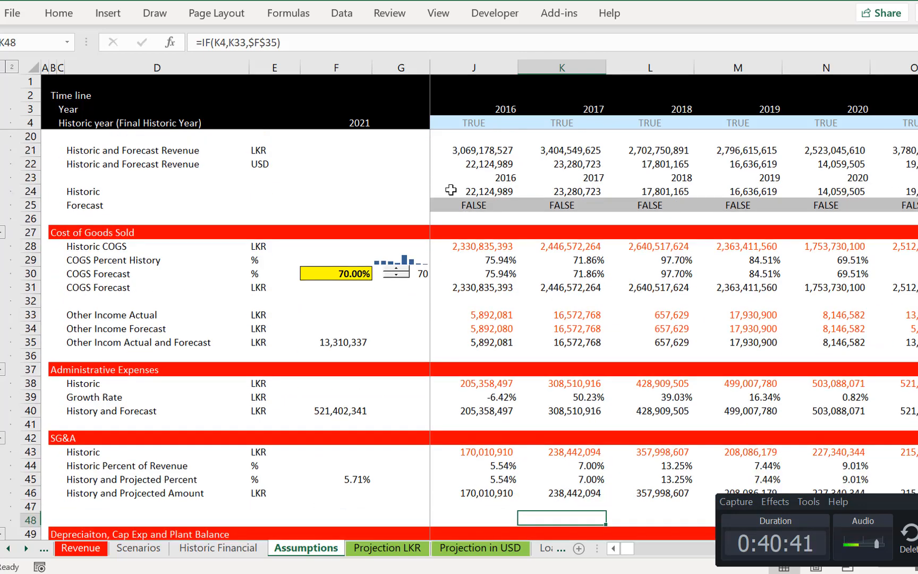
Examine the depreciation, Cap Exp and plant balance section down to the historic intangibles expenditure
{"action": "key", "text": "Down"}
{"action": "key", "text": "Down"}
{"action": "key", "text": "Down"}
{"action": "key", "text": "Down"}
{"action": "key", "text": "Down"}
{"action": "key", "text": "Down"}
{"action": "key", "text": "Down"}
{"action": "key", "text": "Down"}
{"action": "key", "text": "Down"}
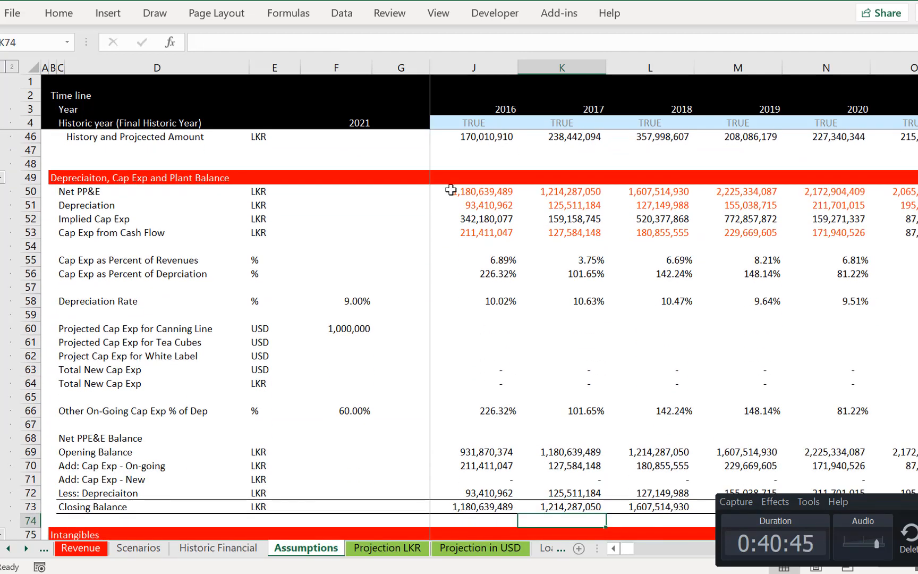
{"action": "key", "text": "Down"}
{"action": "key", "text": "Down"}
{"action": "key", "text": "Down"}
{"action": "key", "text": "Down"}
{"action": "key", "text": "Down"}
{"action": "key", "text": "Down"}
{"action": "key", "text": "Down"}
{"action": "key", "text": "Down"}
{"action": "key", "text": "Down"}
{"action": "key", "text": "Down"}
{"action": "key", "text": "Down"}
{"action": "key", "text": "Down"}
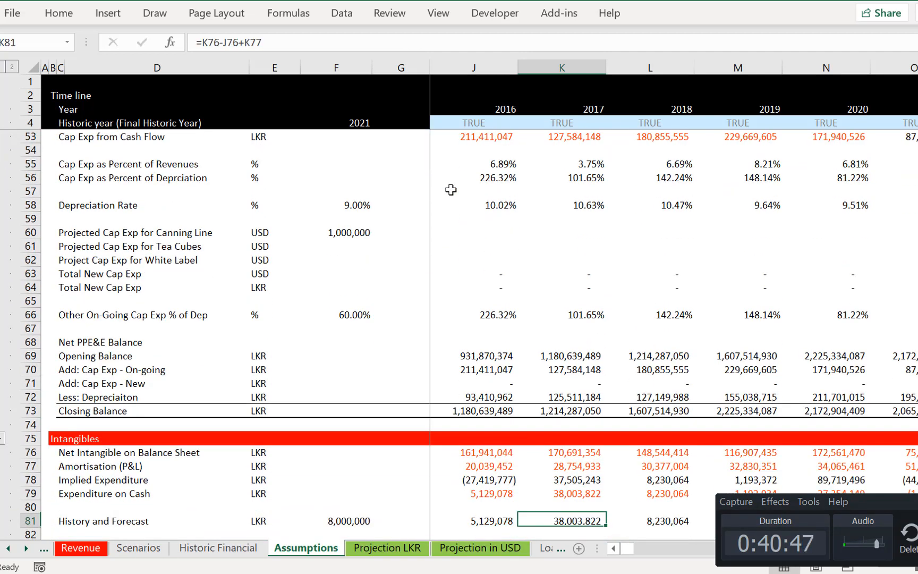
Review the amortisation rate, the intangible balance and the Taxes section down to Finance Cost
{"action": "key", "text": "Down"}
{"action": "key", "text": "Down"}
{"action": "key", "text": "Down"}
{"action": "key", "text": "Down"}
{"action": "key", "text": "Down"}
{"action": "key", "text": "Down"}
{"action": "key", "text": "Down"}
{"action": "key", "text": "Down"}
{"action": "key", "text": "Down"}
{"action": "key", "text": "Down"}
{"action": "key", "text": "Down"}
{"action": "key", "text": "Down"}
{"action": "key", "text": "Down"}
{"action": "key", "text": "Down"}
{"action": "key", "text": "Down"}
{"action": "key", "text": "Down"}
{"action": "key", "text": "Down"}
{"action": "key", "text": "Down"}
{"action": "key", "text": "Down"}
{"action": "key", "text": "Down"}
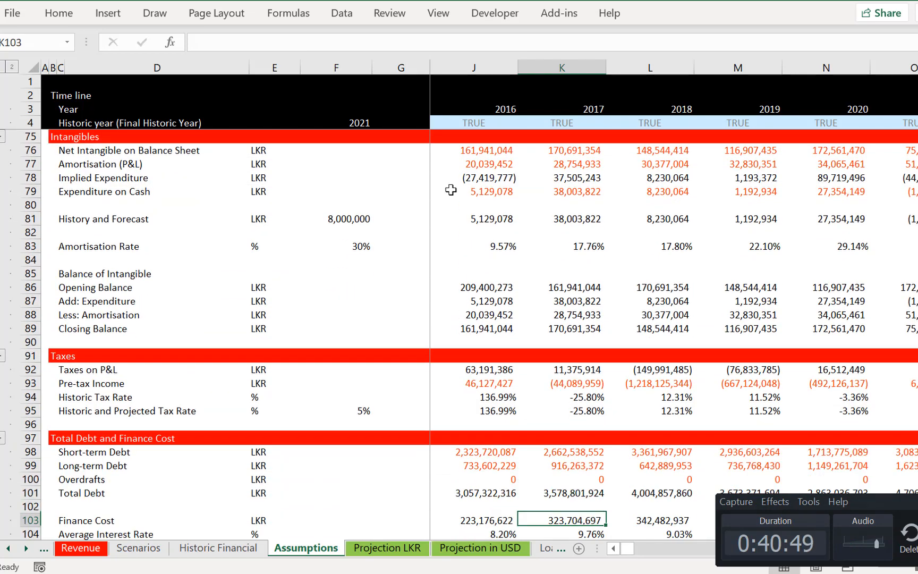
Examine Cash and Investments and the Working Capital rows for receivables, inventories and payables as a percent of COGS
{"action": "key", "text": "Down"}
{"action": "key", "text": "Down"}
{"action": "key", "text": "Down"}
{"action": "key", "text": "Down"}
{"action": "key", "text": "Down"}
{"action": "key", "text": "Down"}
{"action": "key", "text": "Down"}
{"action": "key", "text": "Down"}
{"action": "key", "text": "Down"}
{"action": "key", "text": "Down"}
{"action": "key", "text": "Down"}
{"action": "key", "text": "Down"}
{"action": "key", "text": "Down"}
{"action": "key", "text": "Down"}
{"action": "key", "text": "Down"}
{"action": "key", "text": "Down"}
{"action": "key", "text": "Down"}
{"action": "key", "text": "Down"}
{"action": "key", "text": "Down"}
{"action": "key", "text": "Down"}
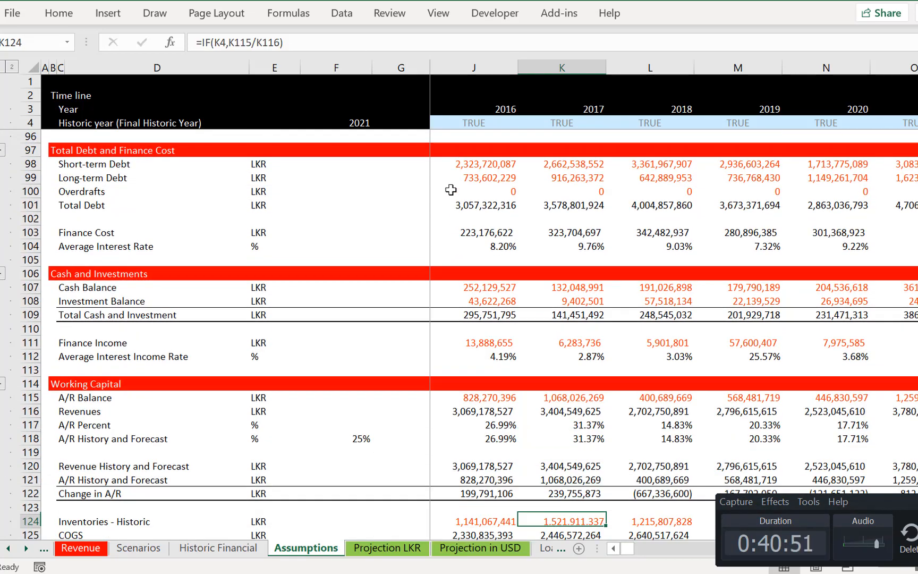
{"action": "key", "text": "Down"}
{"action": "key", "text": "Down"}
{"action": "key", "text": "Down"}
{"action": "key", "text": "Down"}
{"action": "key", "text": "Down"}
{"action": "key", "text": "Down"}
{"action": "key", "text": "Down"}
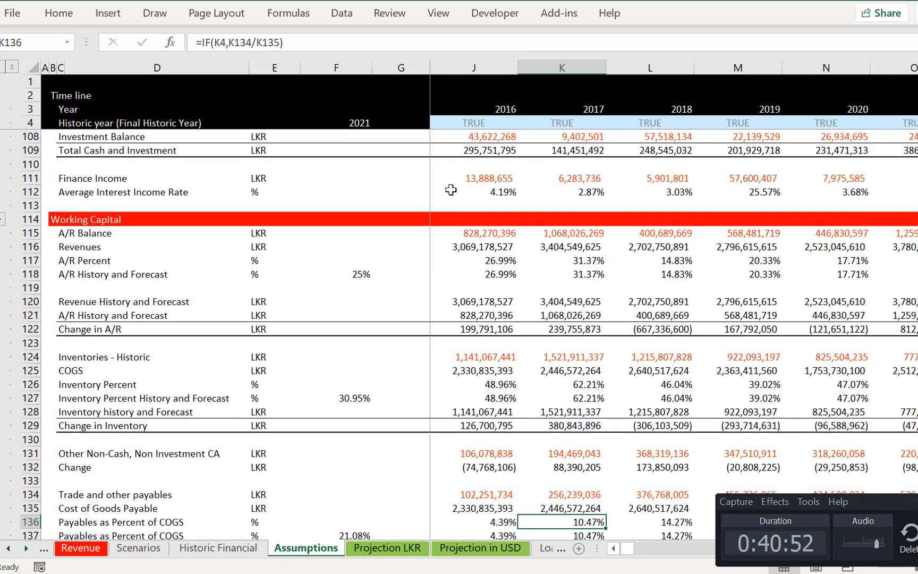
Switch to the Projection LKR sheet and review its balance sheet upward from equity and liabilities to non-current assets
{"action": "key", "text": "ctrl+Page_Down"}
{"action": "key", "text": "Up"}
{"action": "key", "text": "Up"}
{"action": "key", "text": "Up"}
{"action": "key", "text": "Up"}
{"action": "key", "text": "Up"}
{"action": "key", "text": "Up"}
{"action": "key", "text": "Up"}
{"action": "key", "text": "Up"}
{"action": "key", "text": "Up"}
{"action": "key", "text": "Up"}
{"action": "key", "text": "Up"}
{"action": "key", "text": "Up"}
{"action": "key", "text": "Up"}
{"action": "key", "text": "Up"}
{"action": "key", "text": "Up"}
{"action": "key", "text": "Up"}
{"action": "key", "text": "Up"}
{"action": "key", "text": "Up"}
{"action": "key", "text": "Up"}
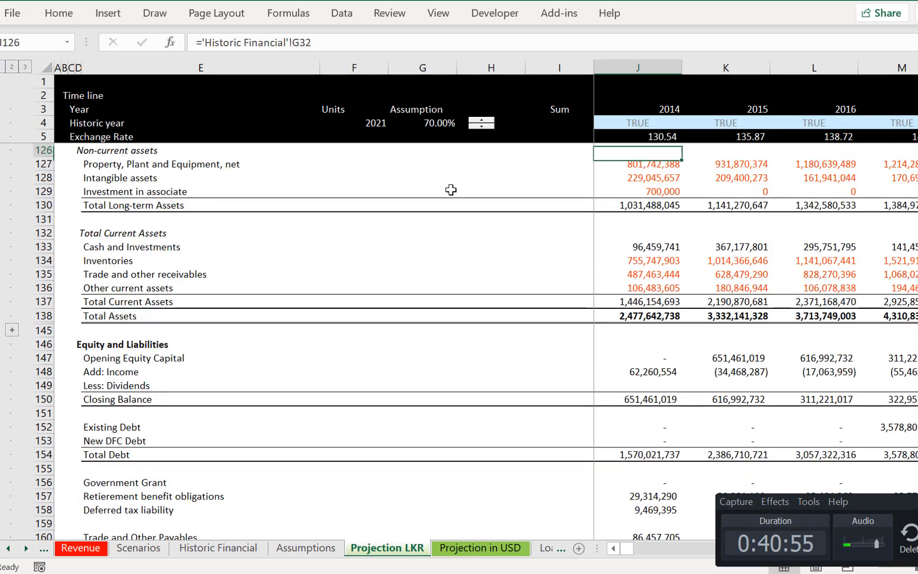
Review the projected cash flow statement upward from Net Change in Cash to Changes in Working Capital
{"action": "key", "text": "Up"}
{"action": "key", "text": "Up"}
{"action": "key", "text": "Up"}
{"action": "key", "text": "Up"}
{"action": "key", "text": "Up"}
{"action": "key", "text": "Up"}
{"action": "key", "text": "Up"}
{"action": "key", "text": "Up"}
{"action": "key", "text": "Up"}
{"action": "key", "text": "Up"}
{"action": "key", "text": "Up"}
{"action": "key", "text": "Up"}
{"action": "key", "text": "Up"}
{"action": "key", "text": "Up"}
{"action": "key", "text": "Up"}
{"action": "key", "text": "Up"}
{"action": "key", "text": "Up"}
{"action": "key", "text": "Up"}
{"action": "key", "text": "Up"}
{"action": "key", "text": "Up"}
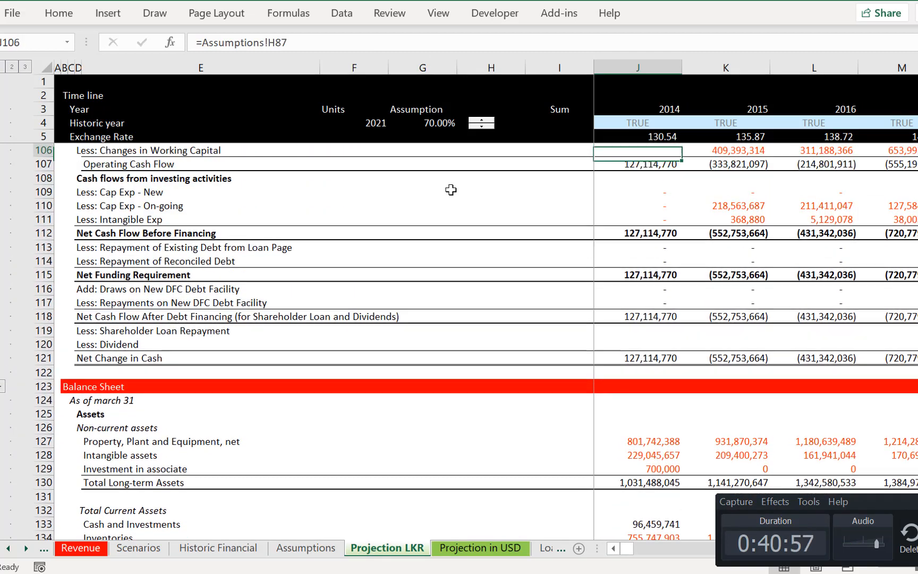
Review the operating cash flow rows and the income statement upward from Net income to Amortization
{"action": "key", "text": "Up"}
{"action": "key", "text": "Up"}
{"action": "key", "text": "Up"}
{"action": "key", "text": "Up"}
{"action": "key", "text": "Up"}
{"action": "key", "text": "Up"}
{"action": "key", "text": "Up"}
{"action": "key", "text": "Up"}
{"action": "key", "text": "Up"}
{"action": "key", "text": "Up"}
{"action": "key", "text": "Up"}
{"action": "key", "text": "Up"}
{"action": "key", "text": "Up"}
{"action": "key", "text": "Up"}
{"action": "key", "text": "Up"}
{"action": "key", "text": "Up"}
{"action": "key", "text": "Up"}
{"action": "key", "text": "Up"}
{"action": "key", "text": "Up"}
{"action": "key", "text": "Up"}
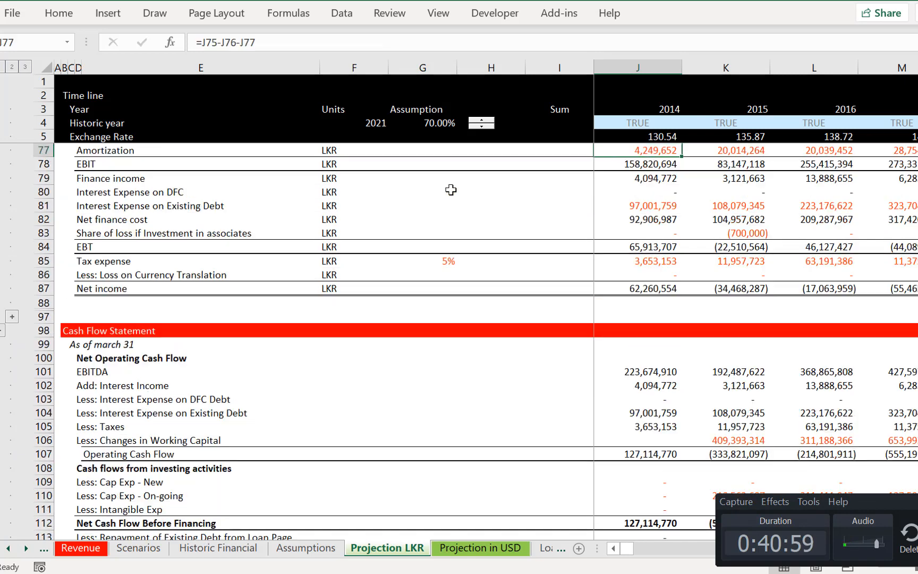
Review the income statement upward from Depreciation to Revenue, and the Cash and Investment Balance section with its interest income rate
{"action": "key", "text": "Up"}
{"action": "key", "text": "Up"}
{"action": "key", "text": "Up"}
{"action": "key", "text": "Up"}
{"action": "key", "text": "Up"}
{"action": "key", "text": "Up"}
{"action": "key", "text": "Up"}
{"action": "key", "text": "Up"}
{"action": "key", "text": "Up"}
{"action": "key", "text": "Up"}
{"action": "key", "text": "Up"}
{"action": "key", "text": "Up"}
{"action": "key", "text": "Up"}
{"action": "key", "text": "Up"}
{"action": "key", "text": "Up"}
{"action": "key", "text": "Up"}
{"action": "key", "text": "Up"}
{"action": "key", "text": "Up"}
{"action": "key", "text": "Up"}
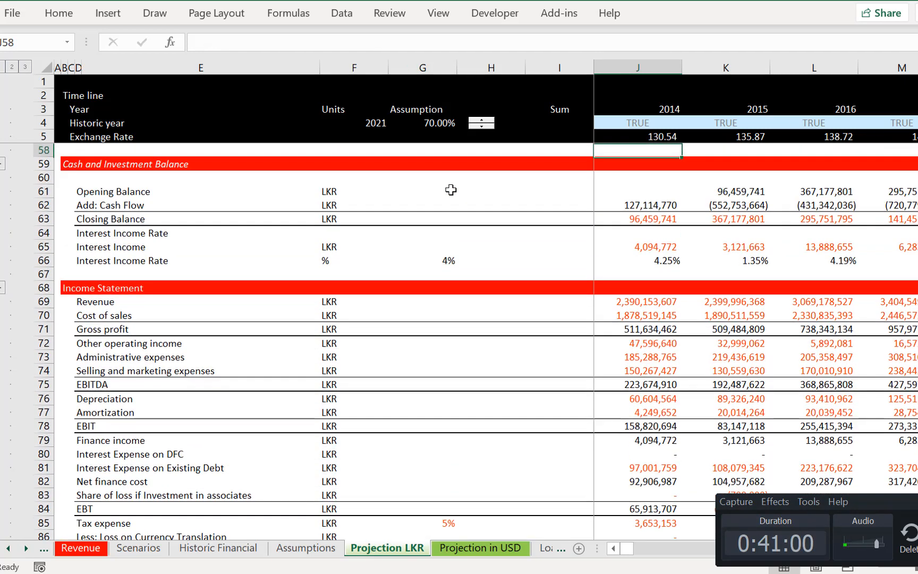
Examine the total and computed debt balances, the Reconciling Adjustment and the existing loan interest rows
{"action": "key", "text": "Up"}
{"action": "key", "text": "Up"}
{"action": "key", "text": "Up"}
{"action": "key", "text": "Up"}
{"action": "key", "text": "Up"}
{"action": "key", "text": "Up"}
{"action": "key", "text": "Up"}
{"action": "key", "text": "Up"}
{"action": "key", "text": "Up"}
{"action": "key", "text": "Up"}
{"action": "key", "text": "Up"}
{"action": "key", "text": "Up"}
{"action": "key", "text": "Up"}
{"action": "key", "text": "Up"}
{"action": "key", "text": "Up"}
{"action": "key", "text": "Up"}
{"action": "key", "text": "Up"}
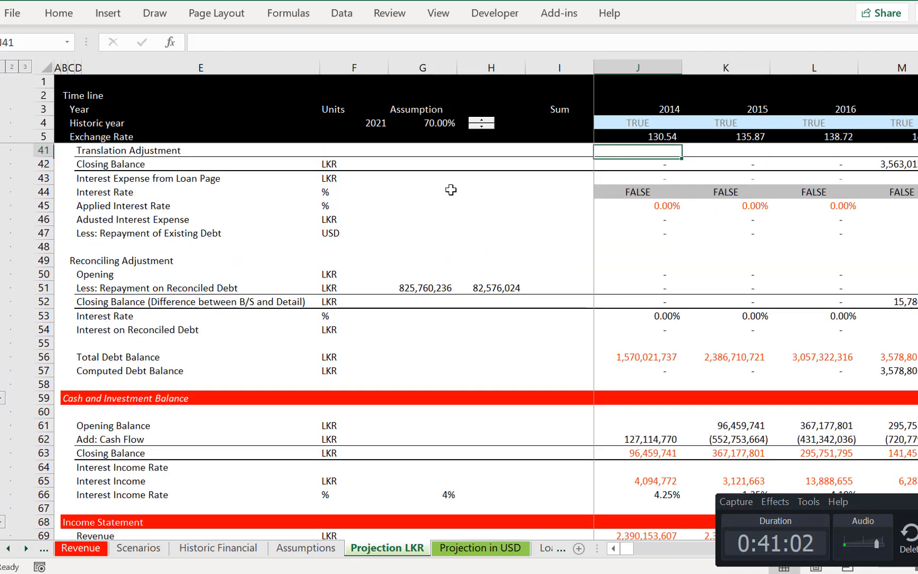
Review the Existing LKR Loans opening rows, the DFC facility's LKR debt balance, the exchange rate factors and the USD interest rows
{"action": "key", "text": "Up"}
{"action": "key", "text": "Up"}
{"action": "key", "text": "Up"}
{"action": "key", "text": "Up"}
{"action": "key", "text": "Up"}
{"action": "key", "text": "Up"}
{"action": "key", "text": "Up"}
{"action": "key", "text": "Up"}
{"action": "key", "text": "Up"}
{"action": "key", "text": "Up"}
{"action": "key", "text": "Up"}
{"action": "key", "text": "Up"}
{"action": "key", "text": "Up"}
{"action": "key", "text": "Up"}
{"action": "key", "text": "Up"}
{"action": "key", "text": "Up"}
{"action": "key", "text": "Up"}
{"action": "key", "text": "Up"}
{"action": "key", "text": "Up"}
{"action": "key", "text": "Up"}
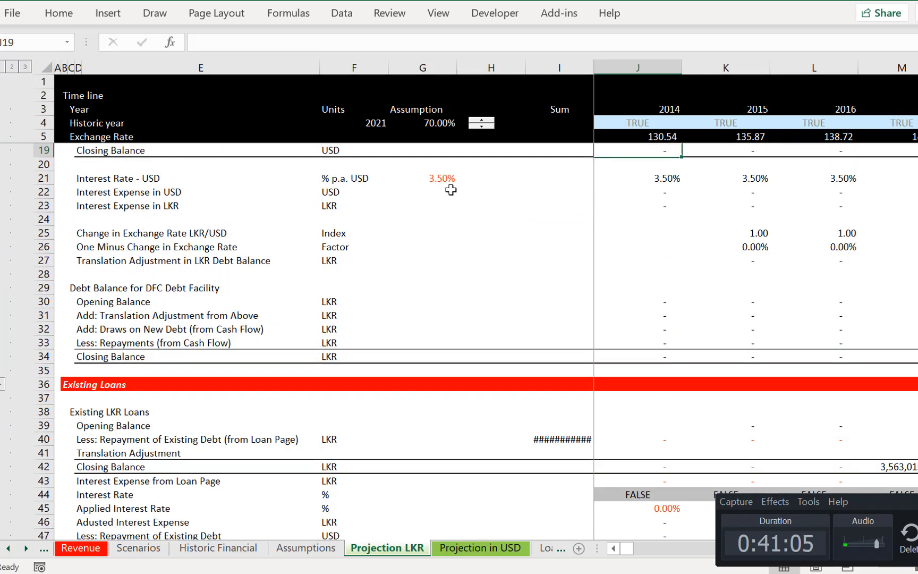
Review the DFC facility's USD debt balance upward to the commitment, availability date and timeline header
{"action": "key", "text": "Up"}
{"action": "key", "text": "Up"}
{"action": "key", "text": "Up"}
{"action": "key", "text": "Up"}
{"action": "key", "text": "Up"}
{"action": "key", "text": "Up"}
{"action": "key", "text": "Up"}
{"action": "key", "text": "Up"}
{"action": "key", "text": "Up"}
{"action": "key", "text": "Up"}
{"action": "key", "text": "Up"}
{"action": "key", "text": "Up"}
{"action": "key", "text": "Up"}
{"action": "key", "text": "Up"}
{"action": "key", "text": "Up"}
{"action": "key", "text": "Up"}
{"action": "key", "text": "Up"}
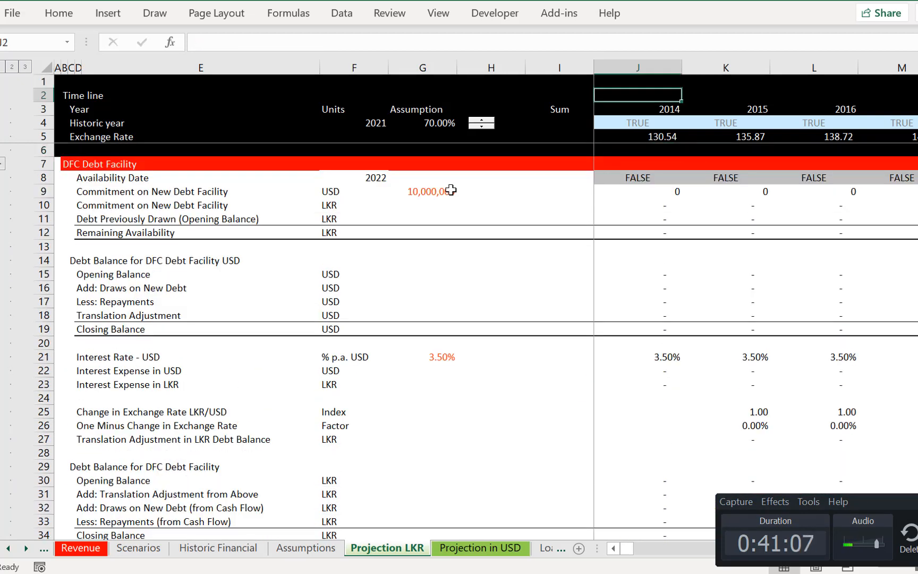
Examine the DFC Debt Facility rows from availability date and commitment down to the USD opening balance
{"action": "key", "text": "Down"}
{"action": "key", "text": "Down"}
{"action": "key", "text": "Down"}
{"action": "key", "text": "Down"}
{"action": "key", "text": "Down"}
{"action": "key", "text": "Down"}
{"action": "key", "text": "Down"}
{"action": "key", "text": "Down"}
{"action": "key", "text": "Down"}
{"action": "key", "text": "Down"}
{"action": "key", "text": "Down"}
{"action": "key", "text": "Down"}
{"action": "key", "text": "Down"}
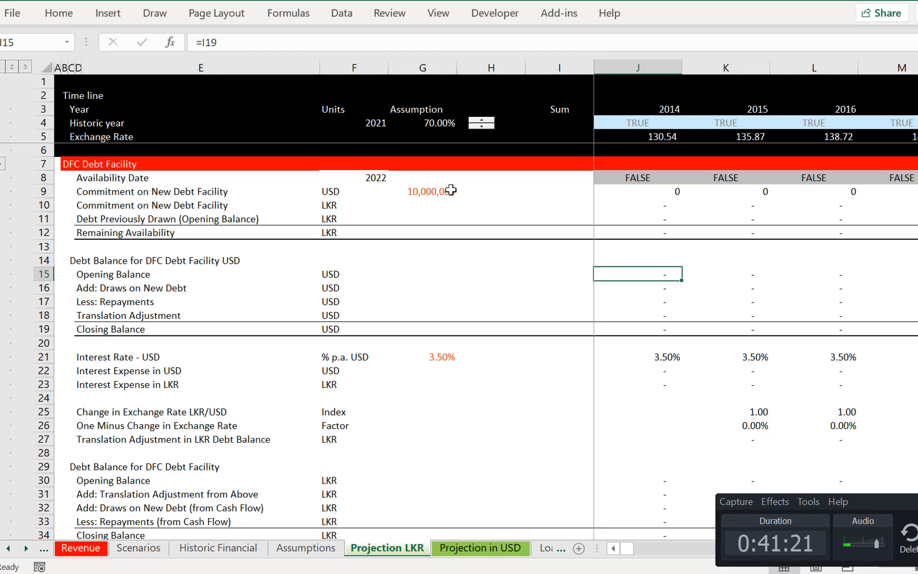
Review the DFC facility's USD draws, repayments, interest and translation adjustment down through its LKR debt balance to Existing Loans
{"action": "key", "text": "Down"}
{"action": "key", "text": "Down"}
{"action": "key", "text": "Down"}
{"action": "key", "text": "Down"}
{"action": "key", "text": "Down"}
{"action": "key", "text": "Down"}
{"action": "key", "text": "Down"}
{"action": "key", "text": "Down"}
{"action": "key", "text": "Down"}
{"action": "key", "text": "Down"}
{"action": "key", "text": "Down"}
{"action": "key", "text": "Down"}
{"action": "key", "text": "Down"}
{"action": "key", "text": "Down"}
{"action": "key", "text": "Down"}
{"action": "key", "text": "Down"}
{"action": "key", "text": "Down"}
{"action": "key", "text": "Down"}
{"action": "key", "text": "Down"}
{"action": "key", "text": "Down"}
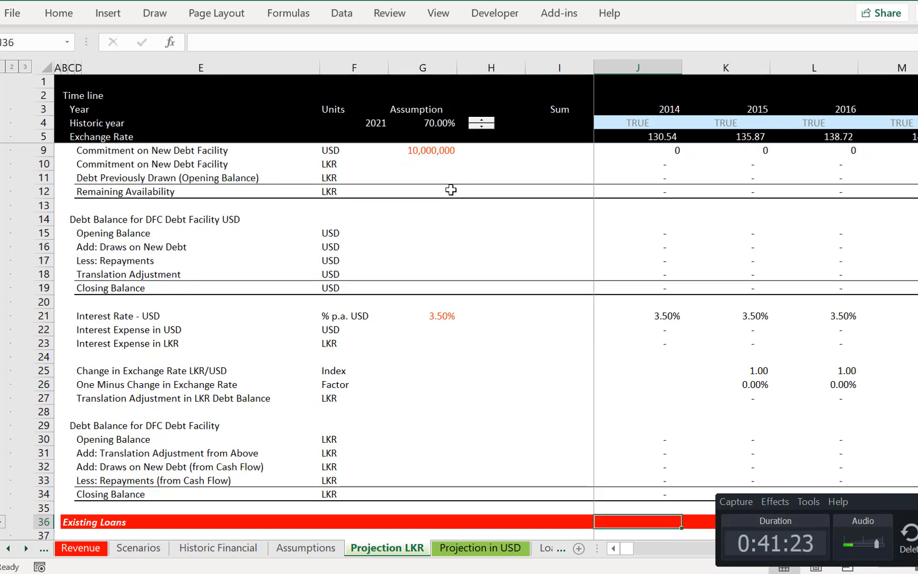
Review the Existing Loans section downward through the Reconciling Adjustment and debt balances to Cash and Investment Balance
{"action": "key", "text": "Down"}
{"action": "key", "text": "Down"}
{"action": "key", "text": "Down"}
{"action": "key", "text": "Down"}
{"action": "key", "text": "Down"}
{"action": "key", "text": "Down"}
{"action": "key", "text": "Down"}
{"action": "key", "text": "Down"}
{"action": "key", "text": "Down"}
{"action": "key", "text": "Down"}
{"action": "key", "text": "Down"}
{"action": "key", "text": "Down"}
{"action": "key", "text": "Down"}
{"action": "key", "text": "Down"}
{"action": "key", "text": "Down"}
{"action": "key", "text": "Down"}
{"action": "key", "text": "Down"}
{"action": "key", "text": "Down"}
{"action": "key", "text": "Down"}
{"action": "key", "text": "Down"}
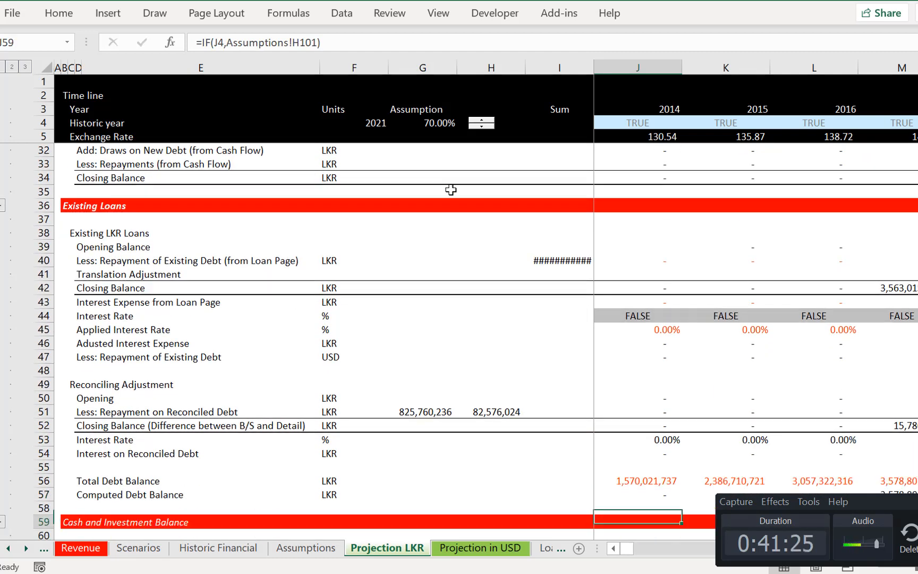
Review the Cash and Investment Balance section and continue down the Income Statement to Amortization
{"action": "key", "text": "Down"}
{"action": "key", "text": "Down"}
{"action": "key", "text": "Down"}
{"action": "key", "text": "Down"}
{"action": "key", "text": "Down"}
{"action": "key", "text": "Down"}
{"action": "key", "text": "Down"}
{"action": "key", "text": "Down"}
{"action": "key", "text": "Down"}
{"action": "key", "text": "Down"}
{"action": "key", "text": "Down"}
{"action": "key", "text": "Down"}
{"action": "key", "text": "Down"}
{"action": "key", "text": "Down"}
{"action": "key", "text": "Down"}
{"action": "key", "text": "Down"}
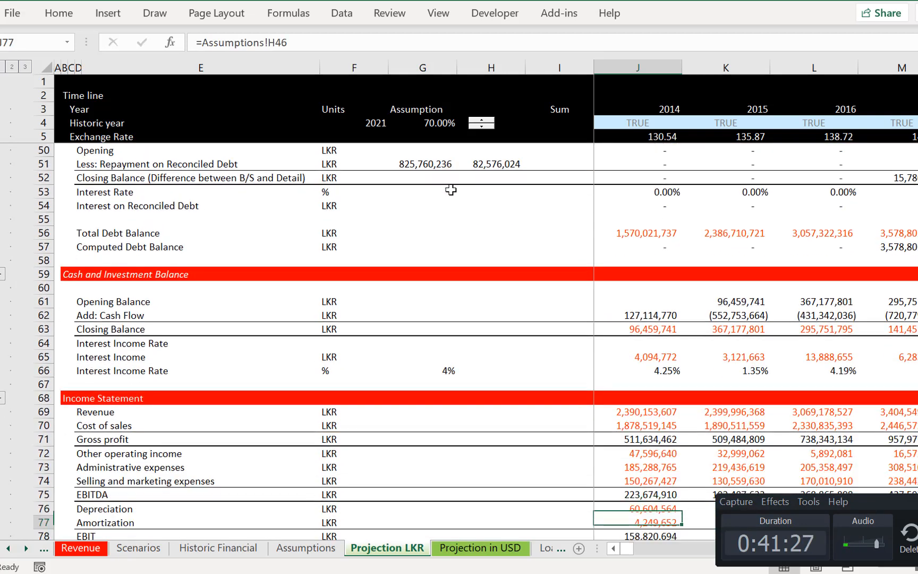
Trace the 2014 Income Statement revenue formula to Historic and Forecast Revenue on the Assumptions sheet, and return to the revenue cell
{"action": "key", "text": "Up"}
{"action": "key", "text": "Up"}
{"action": "key", "text": "Up"}
{"action": "key", "text": "Up"}
{"action": "key", "text": "Up"}
{"action": "key", "text": "Up"}
{"action": "key", "text": "Up"}
{"action": "key", "text": "Up"}
{"action": "key", "text": "Up"}
{"action": "key", "text": "Up"}
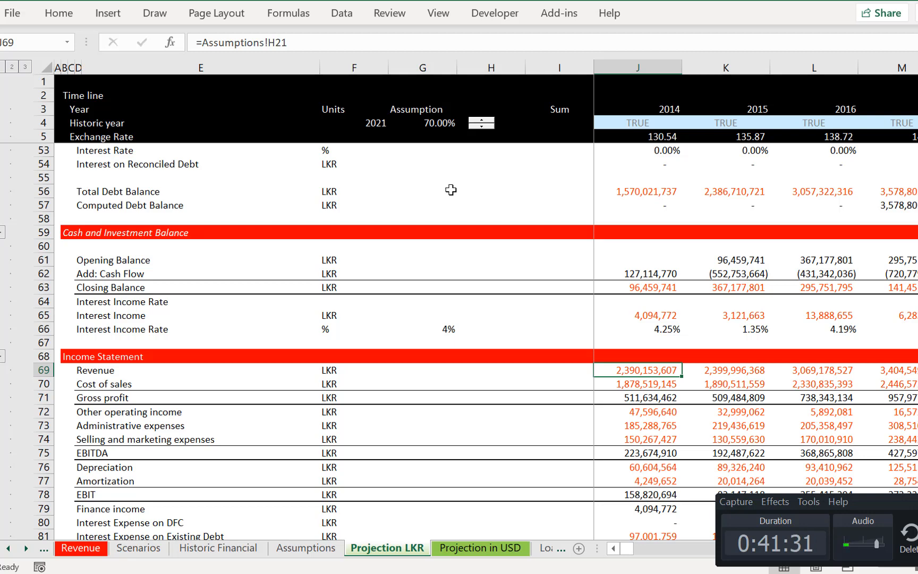
{"action": "key", "text": "ctrl+shift+e"}
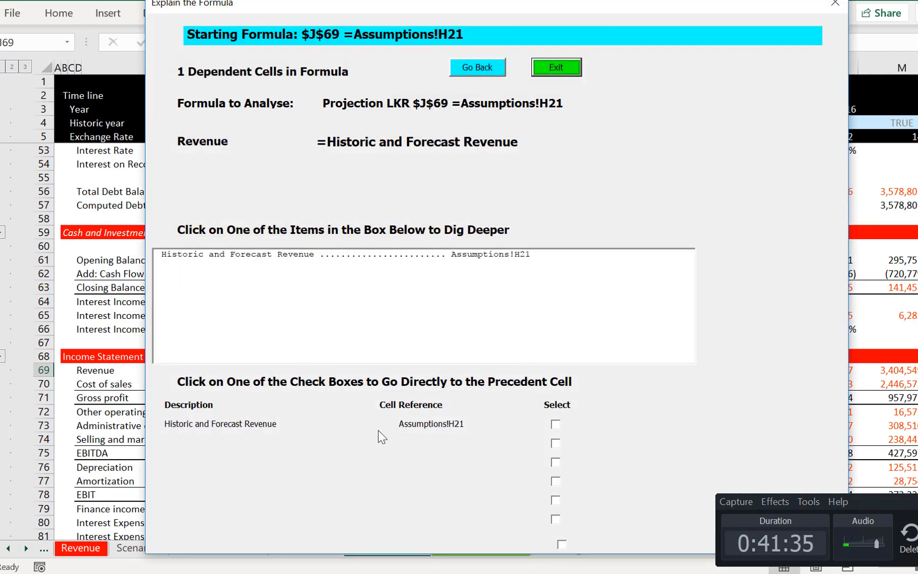
{"action": "left_click", "coordinate": [556, 424]}
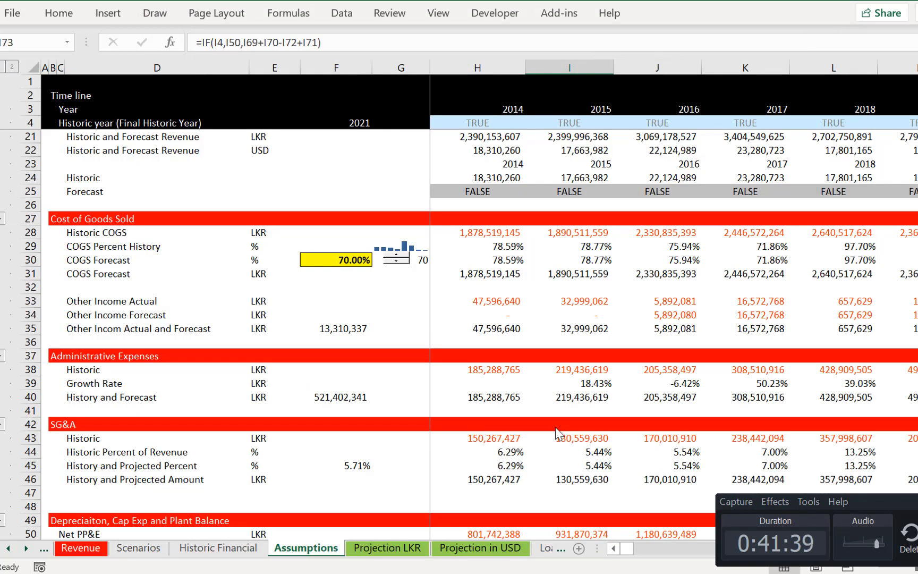
{"action": "key", "text": "F5"}
{"action": "key", "text": "Return"}
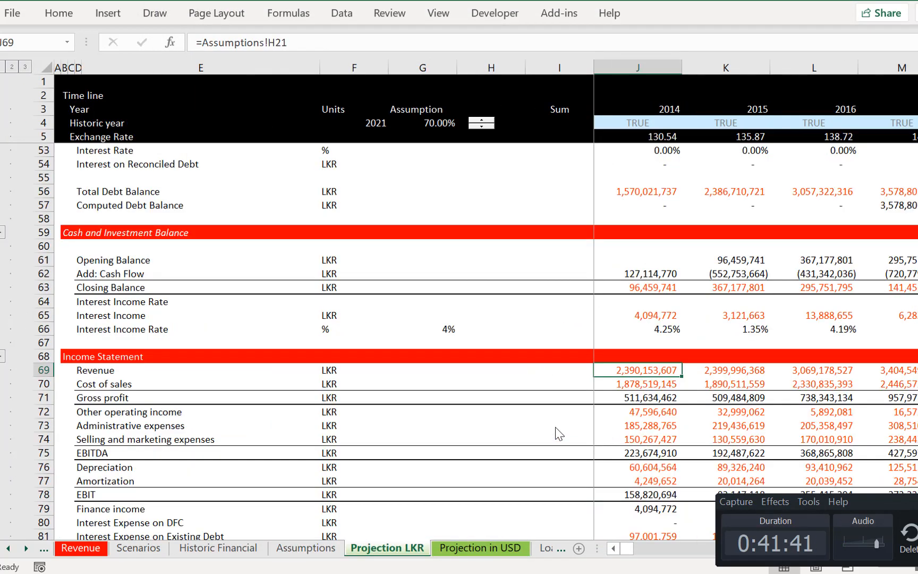
Examine the 2014 Income Statement rows from Revenue through gross profit, EBITDA and EBIT to the DFC interest expense
{"action": "key", "text": "Down"}
{"action": "key", "text": "Up"}
{"action": "key", "text": "Down"}
{"action": "key", "text": "Down"}
{"action": "key", "text": "Down"}
{"action": "key", "text": "Down"}
{"action": "key", "text": "Down"}
{"action": "key", "text": "Down"}
{"action": "key", "text": "Down"}
{"action": "key", "text": "Down"}
{"action": "key", "text": "Down"}
{"action": "key", "text": "Down"}
{"action": "key", "text": "Down"}
{"action": "key", "text": "Down"}
{"action": "key", "text": "Down"}
{"action": "key", "text": "Down"}
{"action": "key", "text": "Down"}
{"action": "key", "text": "Down"}
{"action": "key", "text": "Down"}
{"action": "key", "text": "Down"}
{"action": "key", "text": "Down"}
{"action": "key", "text": "Down"}
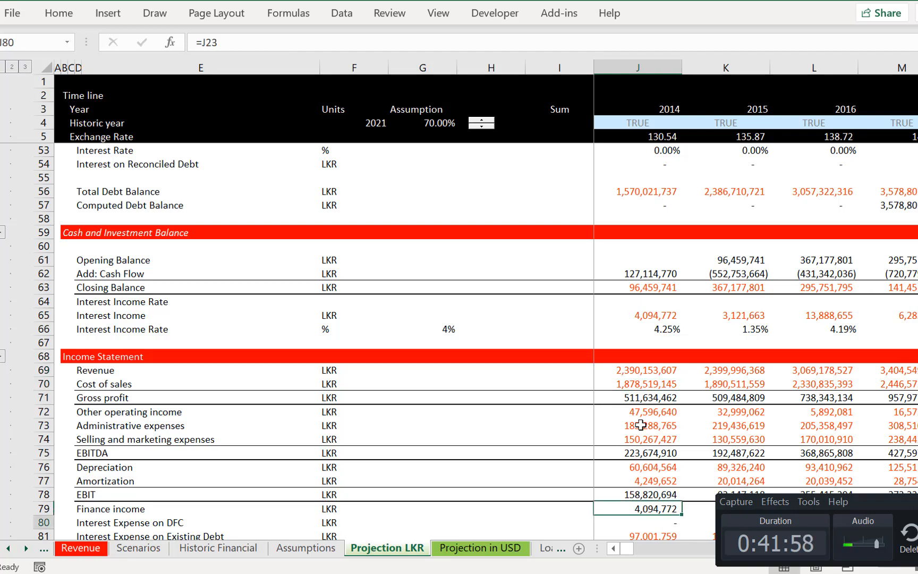
Review the remaining Income Statement rows through Net income and into the Cash Flow Statement's on-going capital expenditure
{"action": "key", "text": "Down"}
{"action": "key", "text": "Down"}
{"action": "key", "text": "Down"}
{"action": "key", "text": "Down"}
{"action": "key", "text": "Down"}
{"action": "key", "text": "Down"}
{"action": "key", "text": "Down"}
{"action": "key", "text": "Down"}
{"action": "key", "text": "Down"}
{"action": "key", "text": "Down"}
{"action": "key", "text": "Down"}
{"action": "key", "text": "Down"}
{"action": "key", "text": "Down"}
{"action": "key", "text": "Down"}
{"action": "key", "text": "Down"}
{"action": "key", "text": "Down"}
{"action": "key", "text": "Down"}
{"action": "key", "text": "Down"}
{"action": "key", "text": "Down"}
{"action": "key", "text": "Down"}
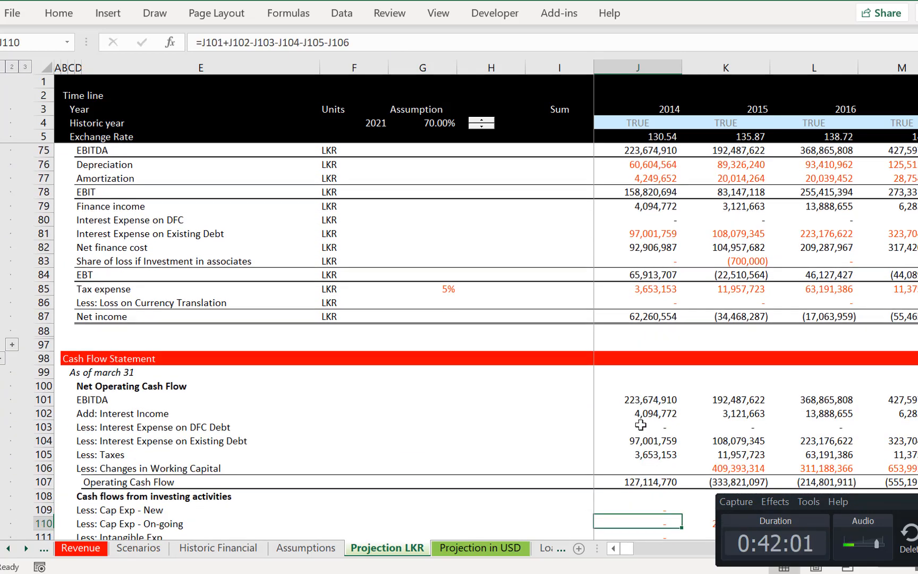
Examine the Cash Flow Statement from operating cash flow to Net Cash Flow After Debt Financing
{"action": "key", "text": "Down"}
{"action": "key", "text": "Up"}
{"action": "key", "text": "Up"}
{"action": "key", "text": "Up"}
{"action": "key", "text": "Up"}
{"action": "key", "text": "Up"}
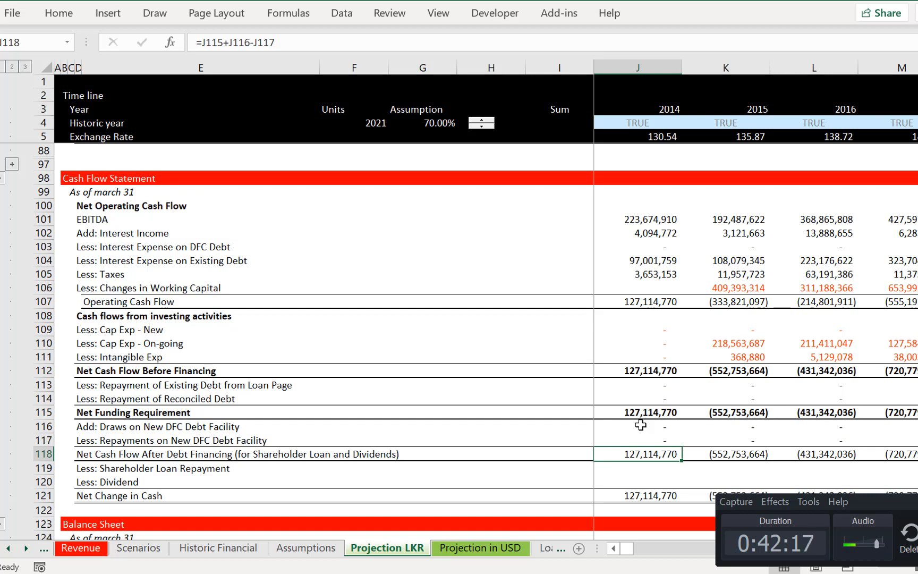
Review the shareholder loan repayment, dividend and Net Change in Cash rows, continuing into the Balance Sheet to Other current assets
{"action": "key", "text": "Down"}
{"action": "key", "text": "Down"}
{"action": "key", "text": "Down"}
{"action": "key", "text": "Down"}
{"action": "key", "text": "Down"}
{"action": "key", "text": "Down"}
{"action": "key", "text": "Down"}
{"action": "key", "text": "Down"}
{"action": "key", "text": "Down"}
{"action": "key", "text": "Down"}
{"action": "key", "text": "Down"}
{"action": "key", "text": "Down"}
{"action": "key", "text": "Down"}
{"action": "key", "text": "Down"}
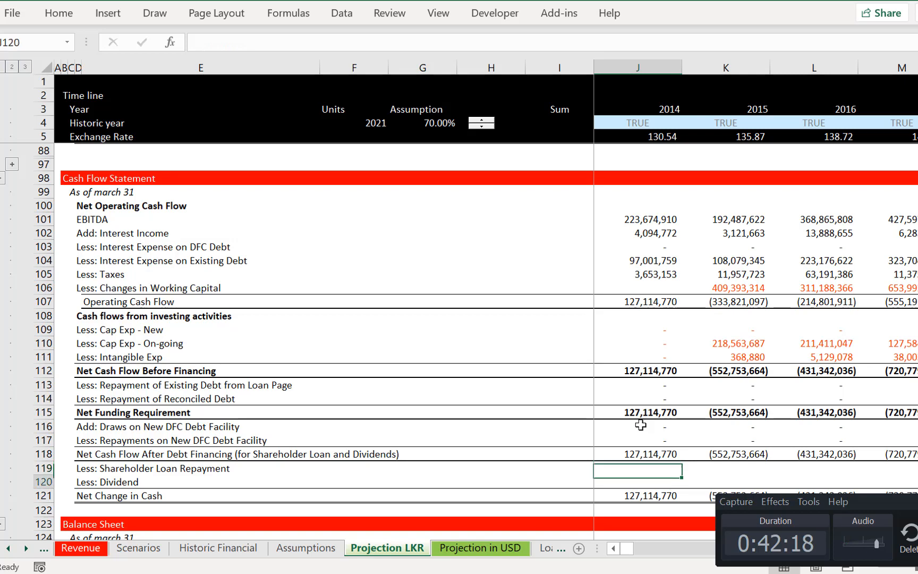
{"action": "key", "text": "Down"}
{"action": "key", "text": "Down"}
{"action": "key", "text": "Down"}
{"action": "key", "text": "Down"}
{"action": "key", "text": "Down"}
{"action": "key", "text": "Down"}
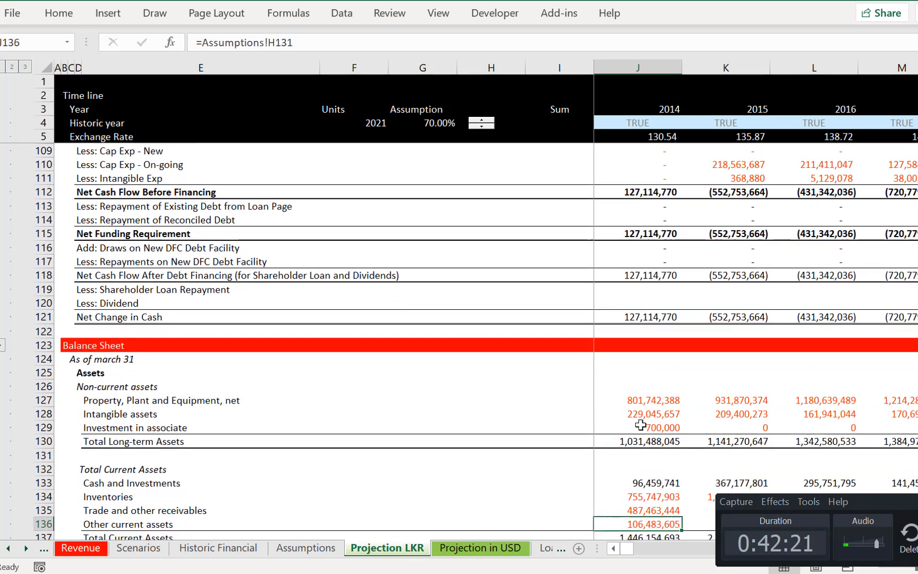